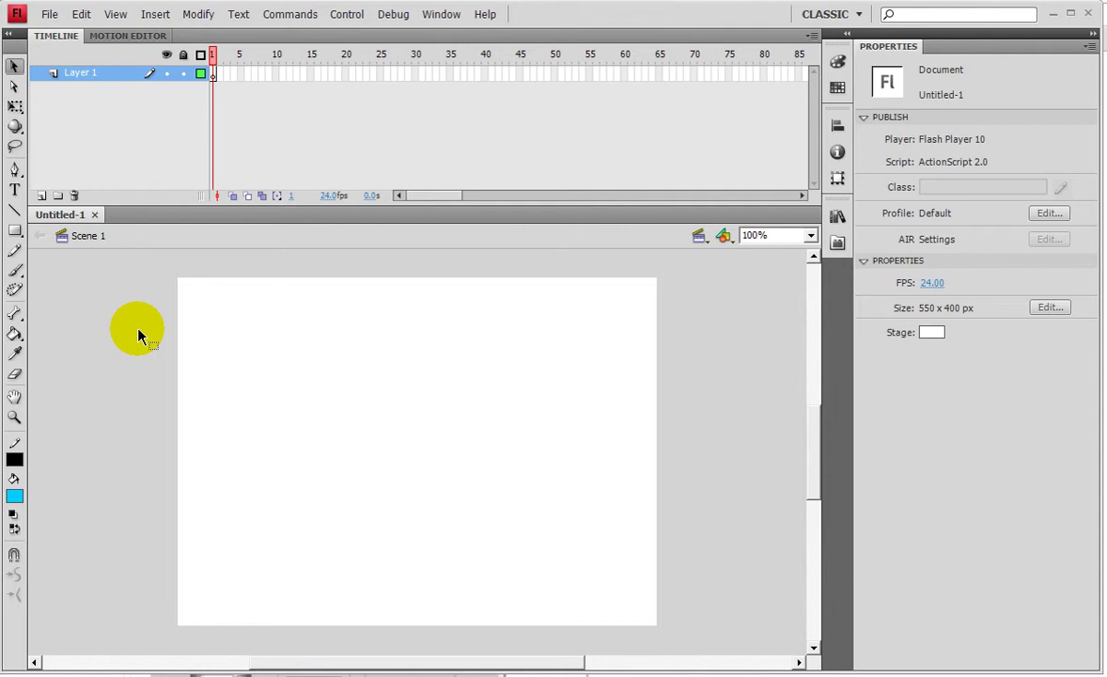
Start an import to the library and browse to the 제22강 folder.
{"action": "left_click", "coordinate": [50, 13]}
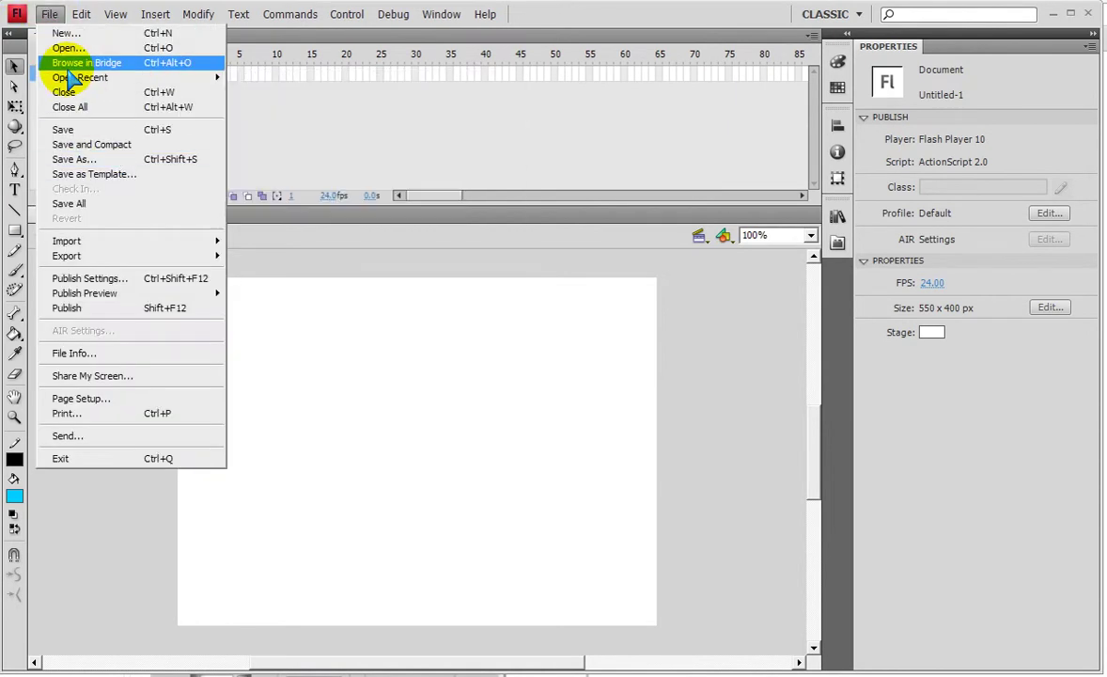
{"action": "mouse_move", "coordinate": [116, 240]}
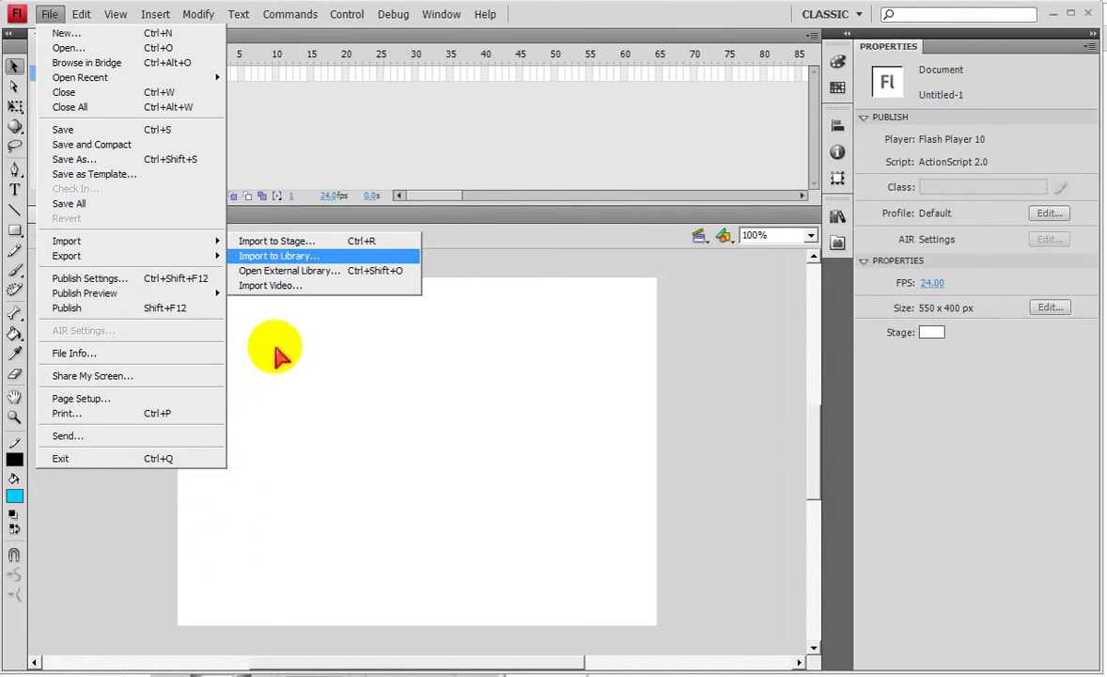
{"action": "left_click", "coordinate": [294, 256]}
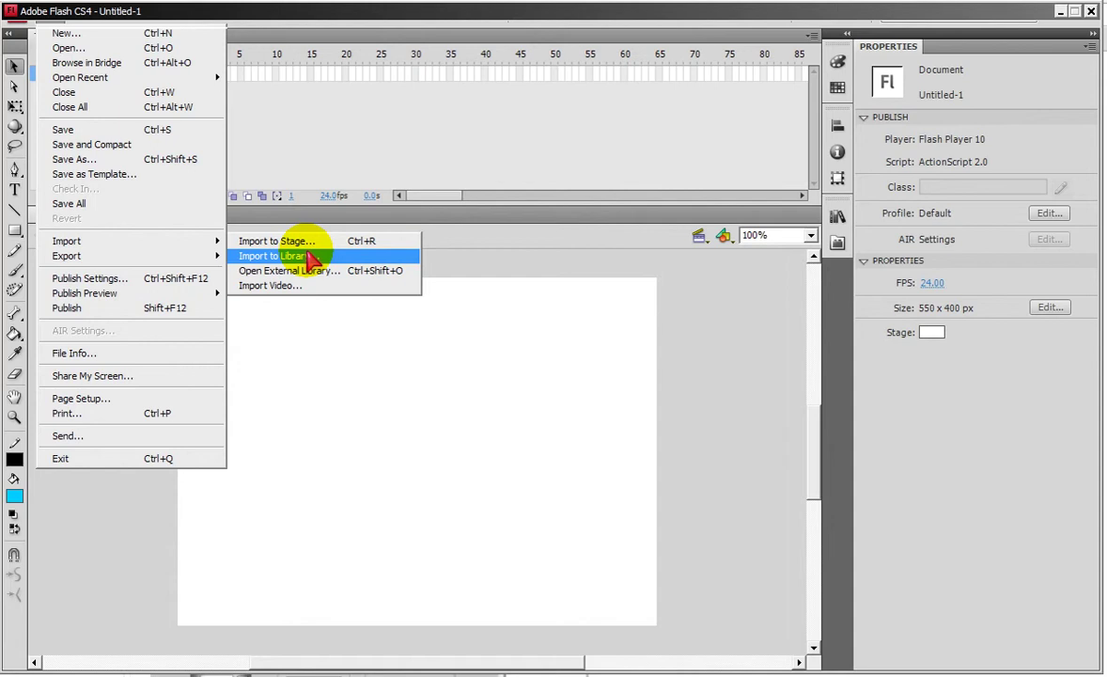
{"action": "left_click", "coordinate": [311, 256]}
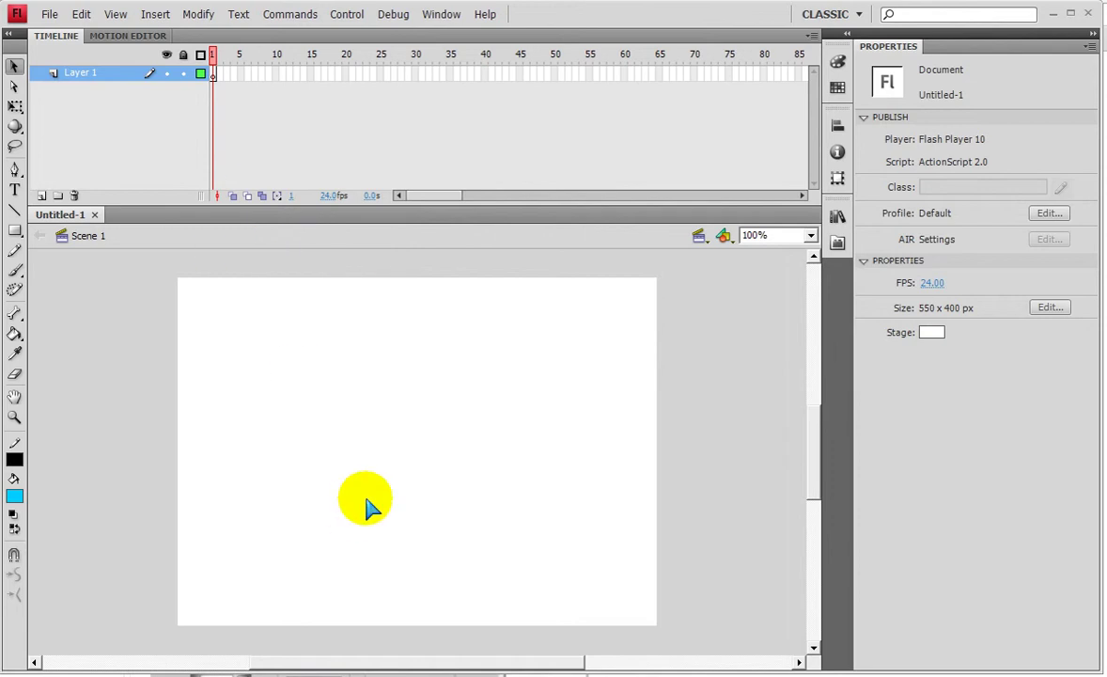
{"action": "left_click", "coordinate": [15, 13]}
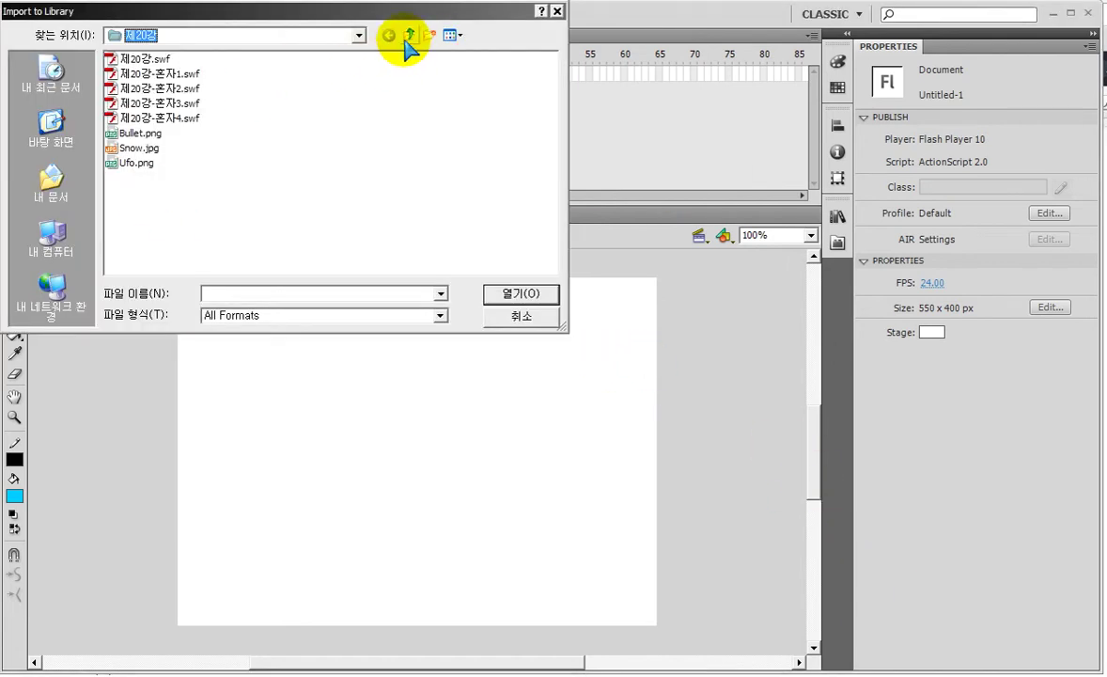
{"action": "left_click", "coordinate": [407, 36]}
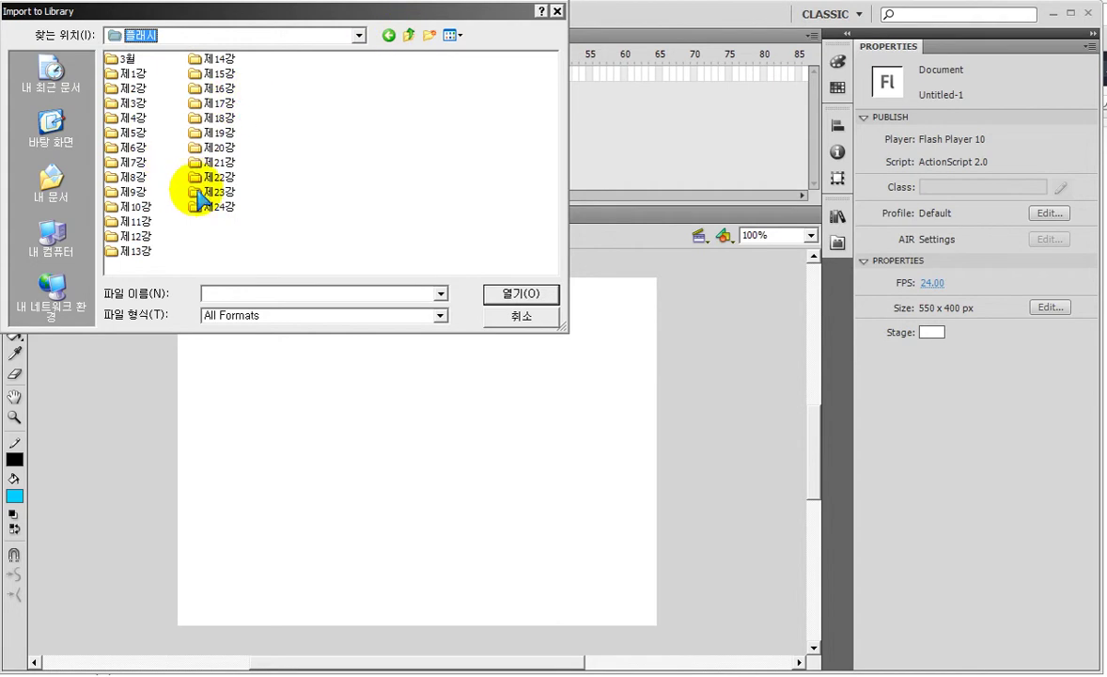
{"action": "double_click", "coordinate": [195, 191]}
{"action": "left_click", "coordinate": [408, 35]}
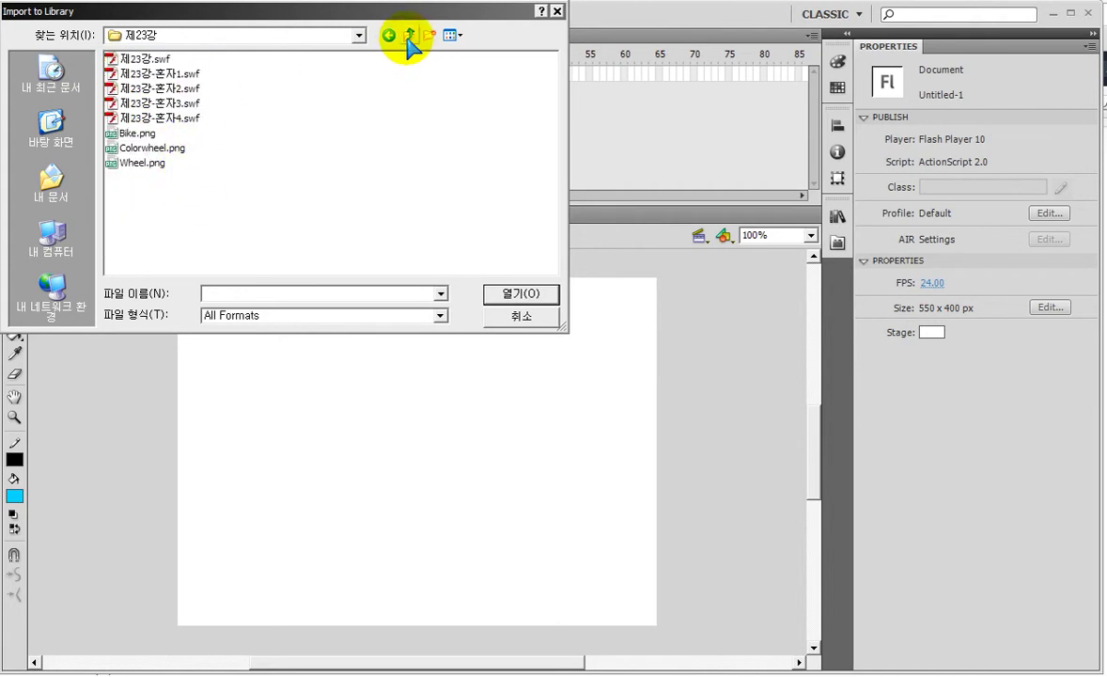
{"action": "left_click", "coordinate": [213, 176]}
{"action": "double_click", "coordinate": [208, 175]}
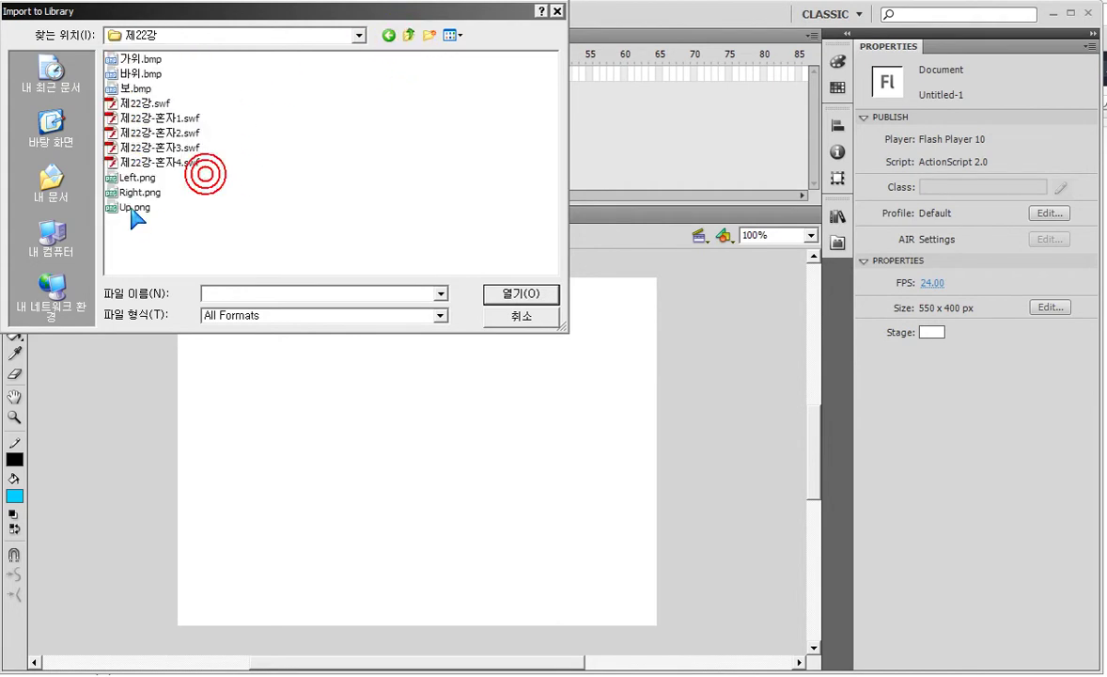
Show the files as thumbnails and import 가위.bmp, 바위.bmp and 보.bmp into the library.
{"action": "left_click", "coordinate": [129, 179]}
{"action": "left_click", "coordinate": [451, 36]}
{"action": "left_click", "coordinate": [447, 51]}
{"action": "scroll", "coordinate": [496, 172], "scroll_direction": "down", "scroll_amount": 1}
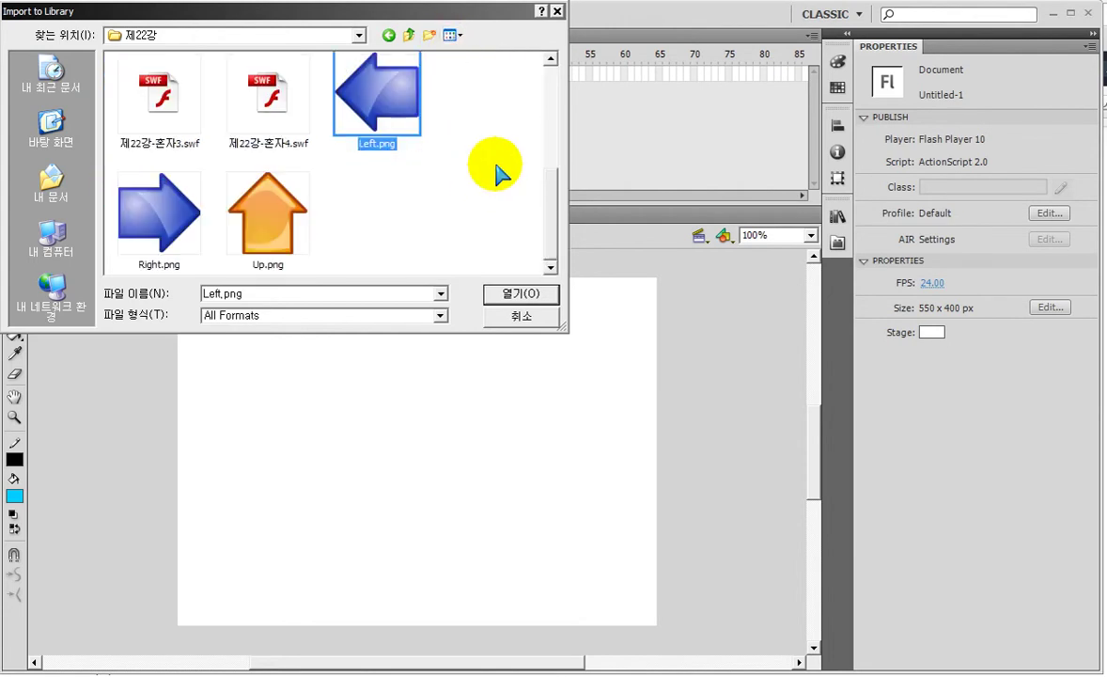
{"action": "scroll", "coordinate": [496, 172], "scroll_direction": "up", "scroll_amount": 3}
{"action": "left_click", "coordinate": [179, 113]}
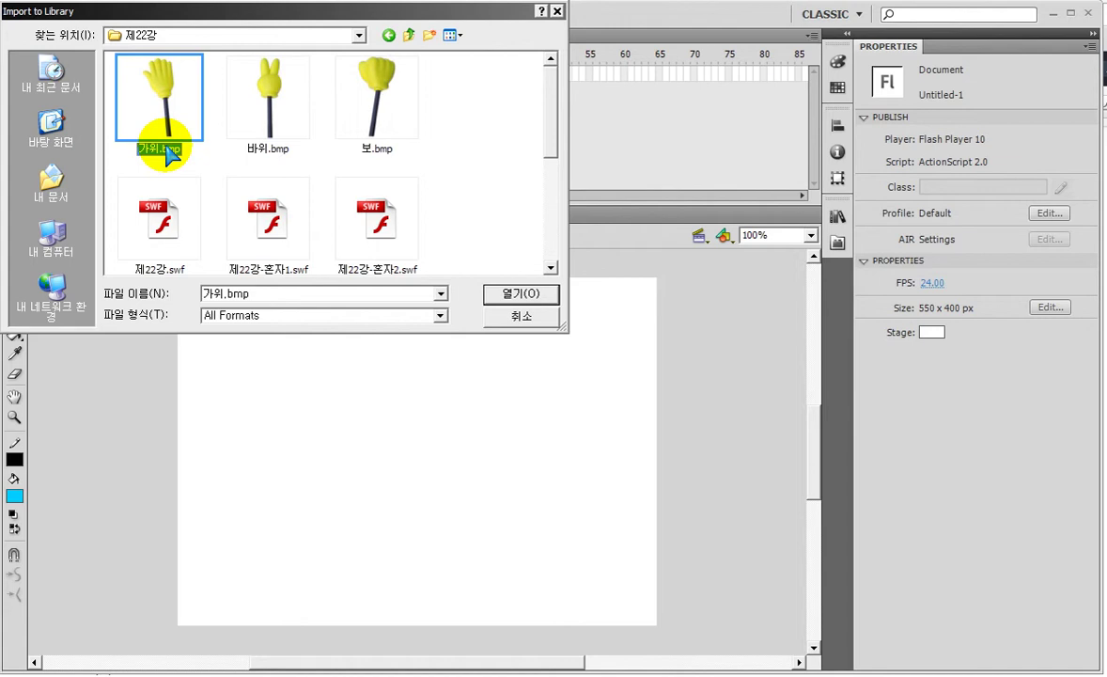
{"action": "left_click", "coordinate": [255, 115]}
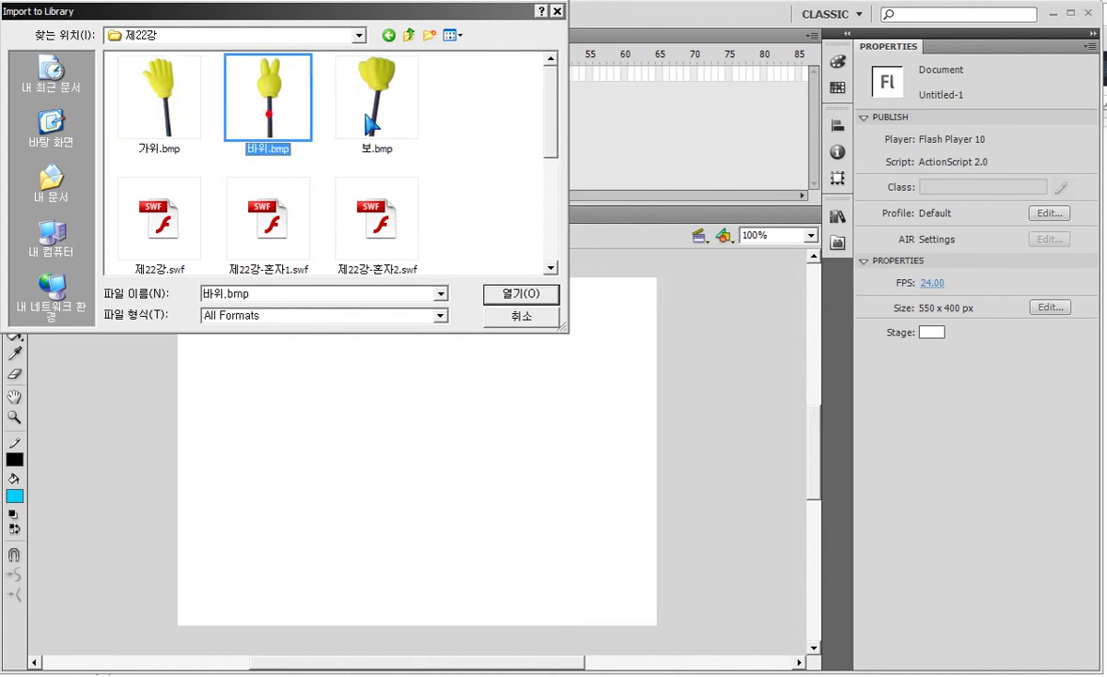
{"action": "left_click", "coordinate": [349, 108]}
{"action": "left_click", "coordinate": [161, 94]}
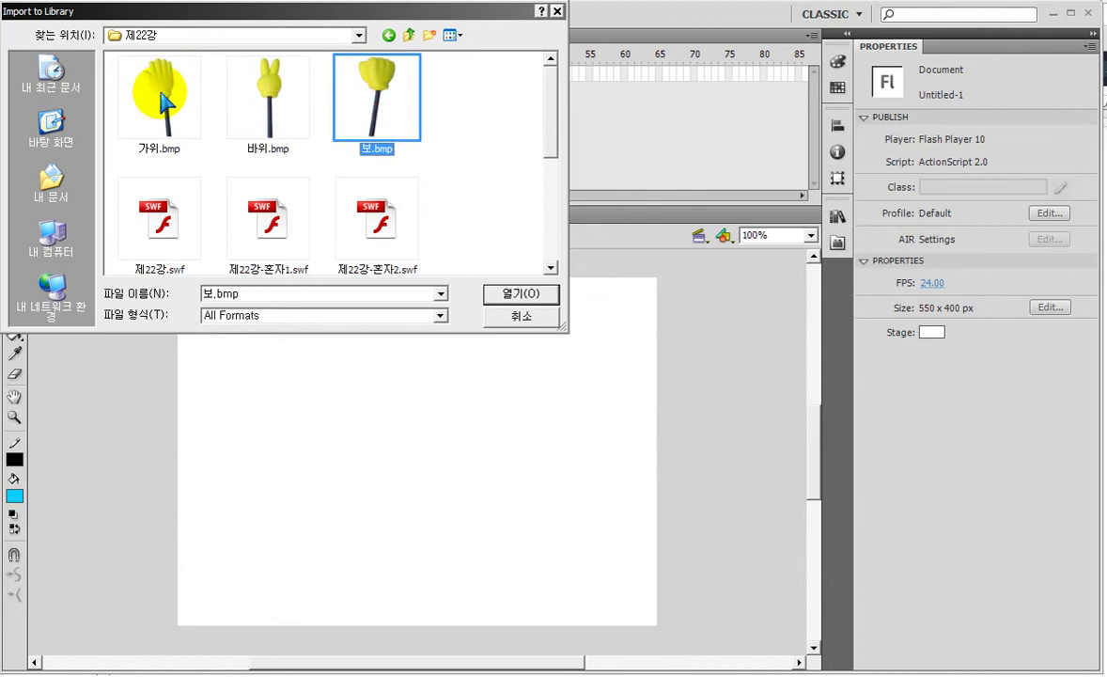
{"action": "left_click", "coordinate": [156, 103], "text": "ctrl"}
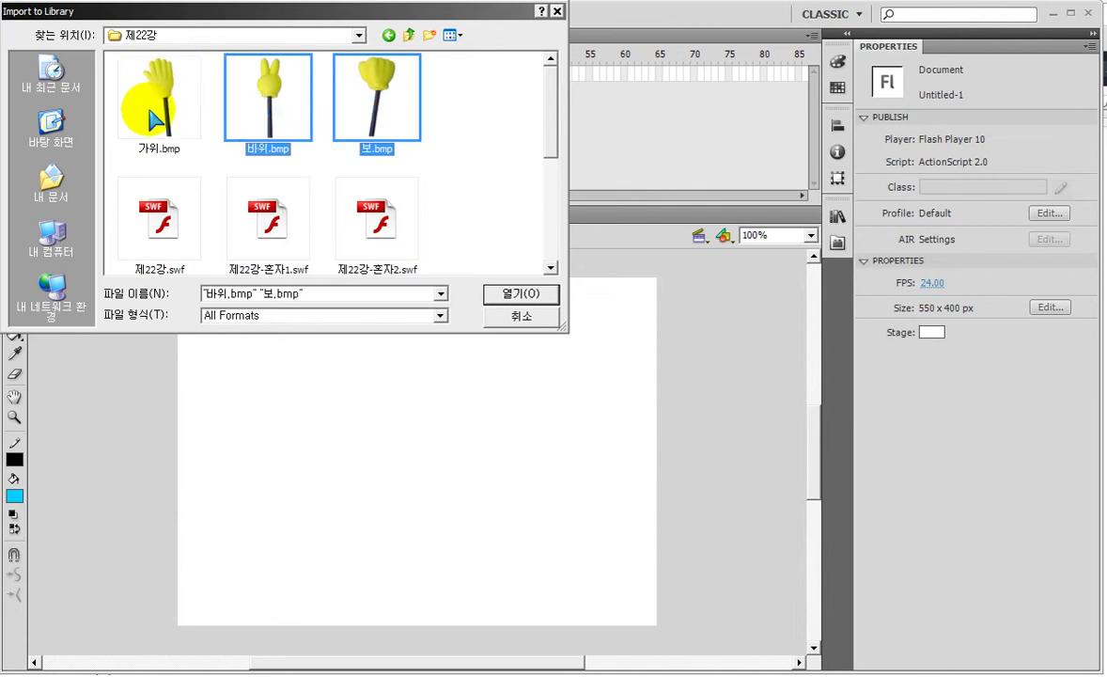
{"action": "left_click", "coordinate": [152, 115], "text": "ctrl"}
{"action": "left_click", "coordinate": [508, 294]}
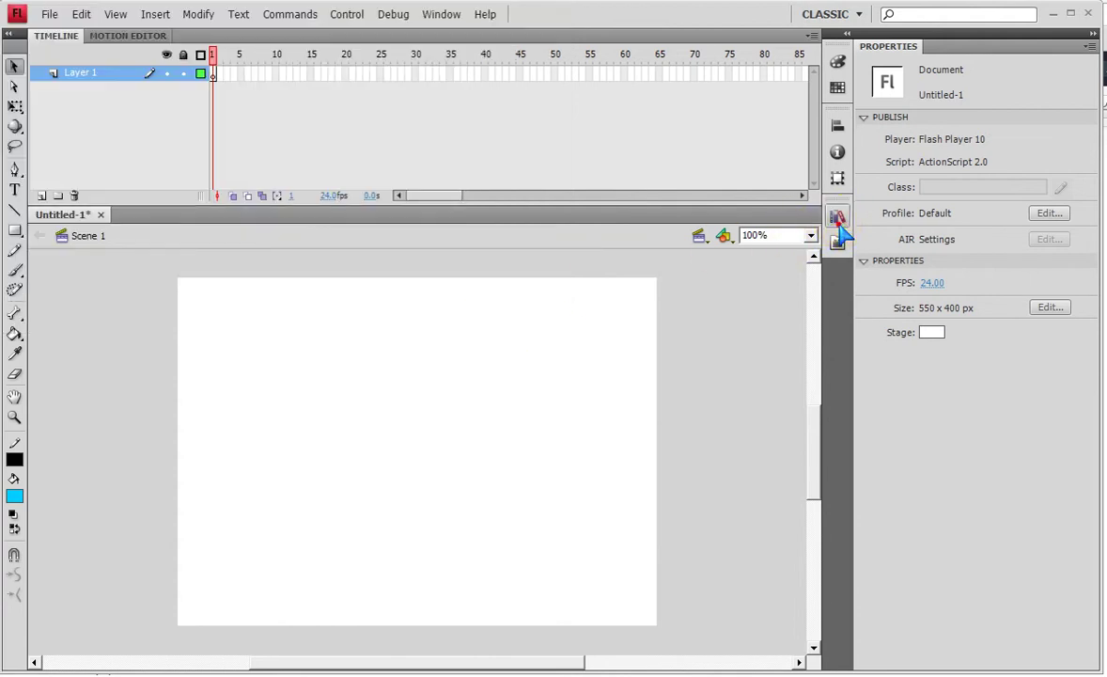
Place 바위.bmp from the library on the stage and centre it horizontally and vertically.
{"action": "left_click", "coordinate": [837, 218]}
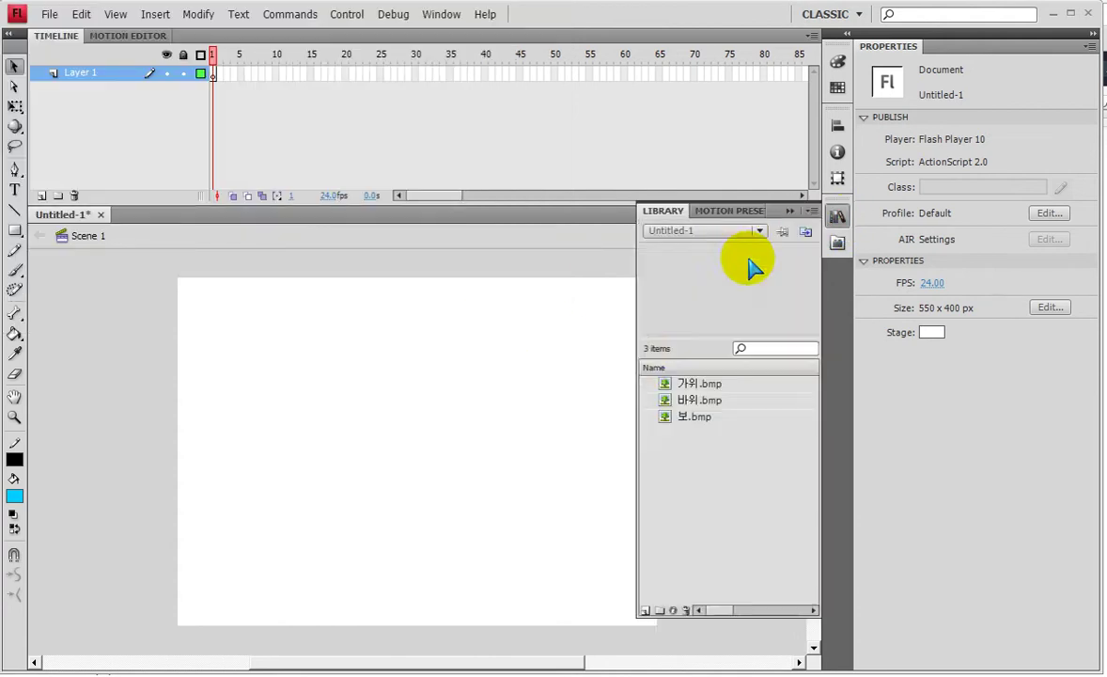
{"action": "left_click", "coordinate": [673, 395]}
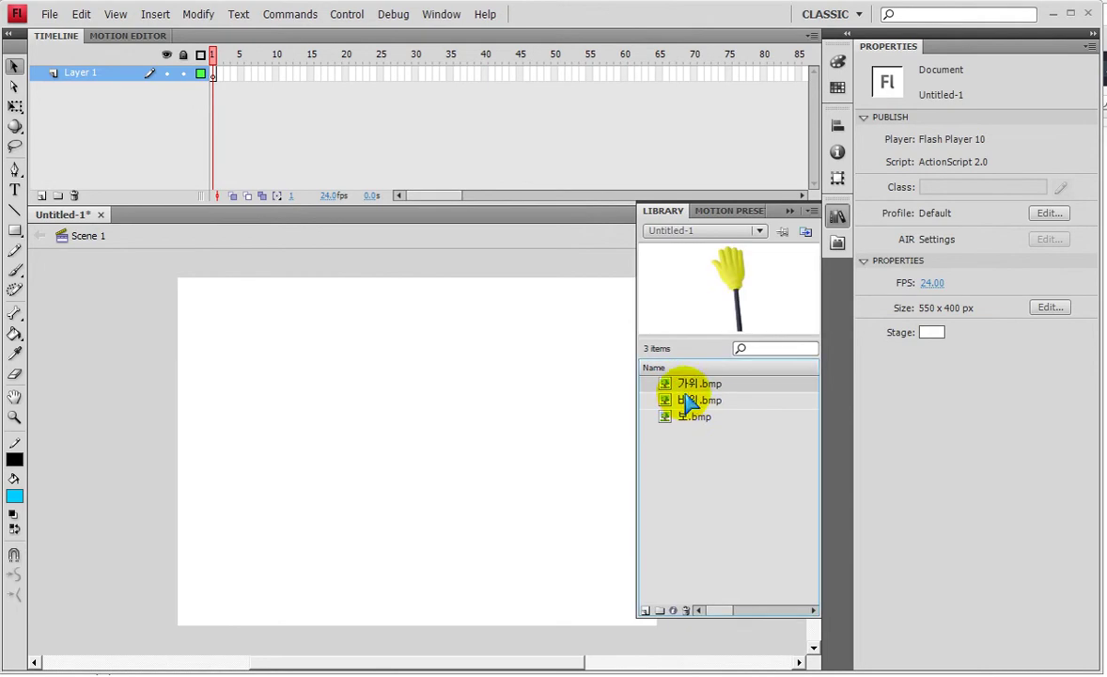
{"action": "left_click", "coordinate": [684, 393]}
{"action": "left_click_drag", "start_coordinate": [688, 402], "coordinate": [443, 447]}
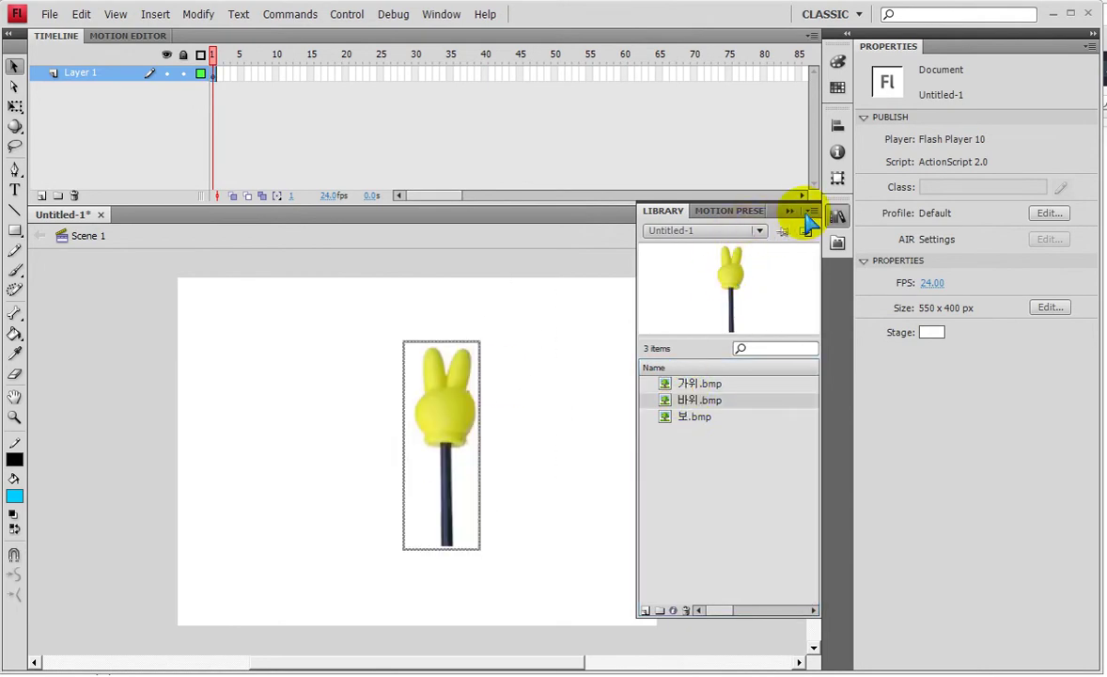
{"action": "left_click", "coordinate": [789, 211]}
{"action": "left_click", "coordinate": [838, 125]}
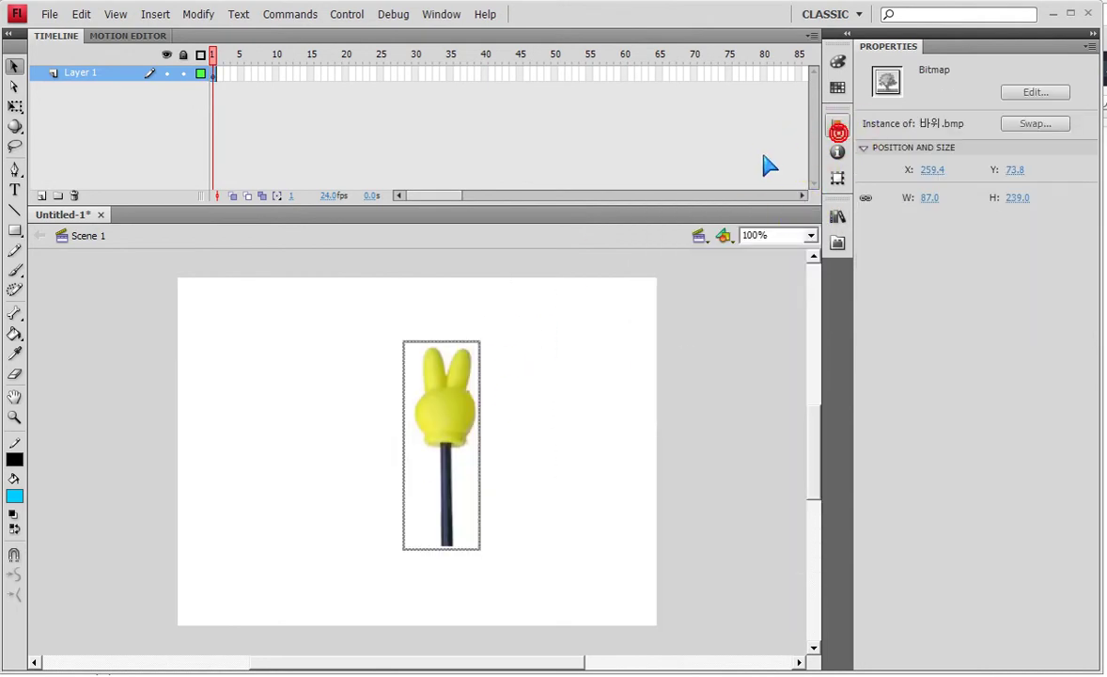
{"action": "left_click", "coordinate": [676, 155]}
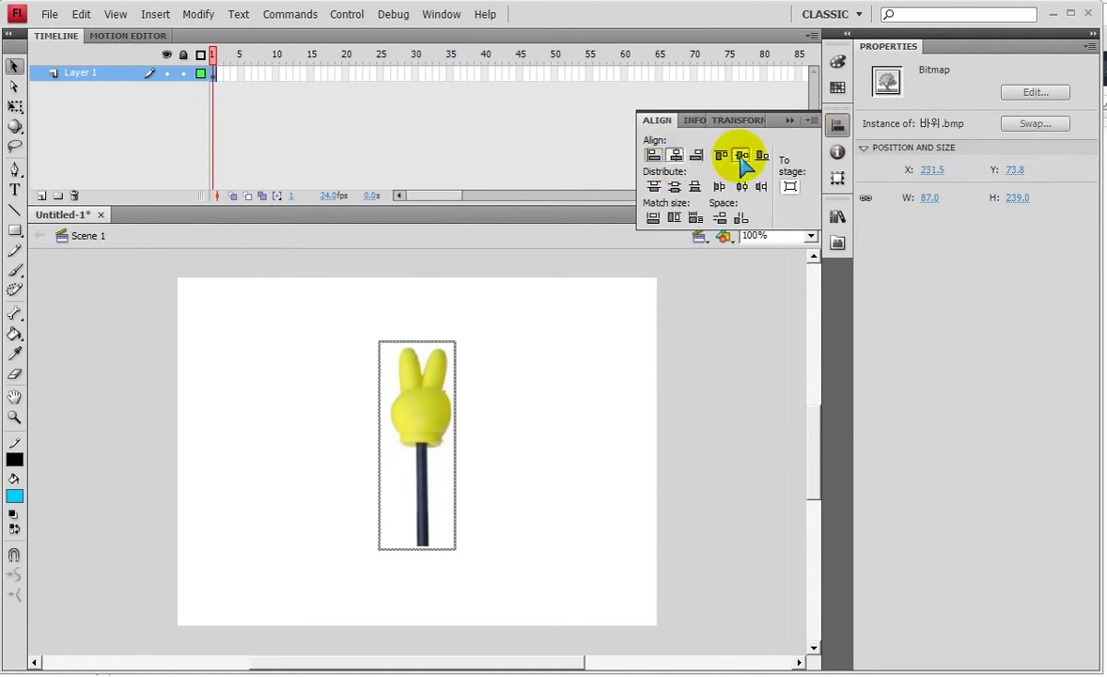
{"action": "left_click", "coordinate": [740, 156]}
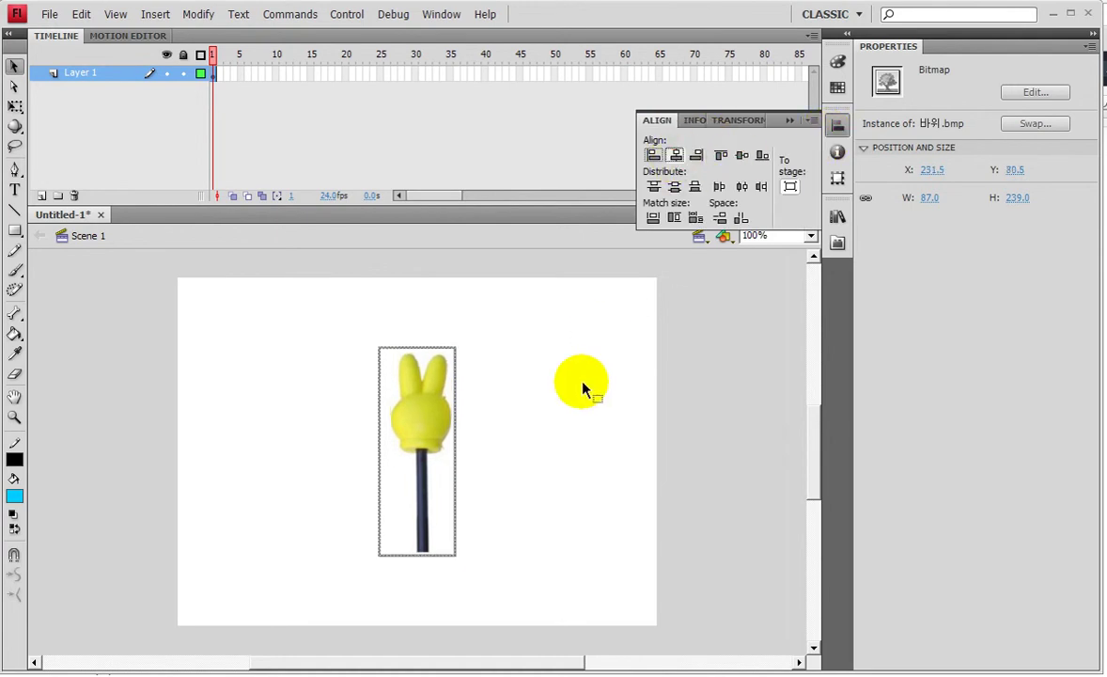
Convert the centred bitmap to a Button symbol named 가위바위보.
{"action": "key", "text": "F8"}
{"action": "left_click", "coordinate": [414, 196]}
{"action": "left_click", "coordinate": [414, 223]}
{"action": "left_click_drag", "start_coordinate": [424, 171], "coordinate": [245, 160]}
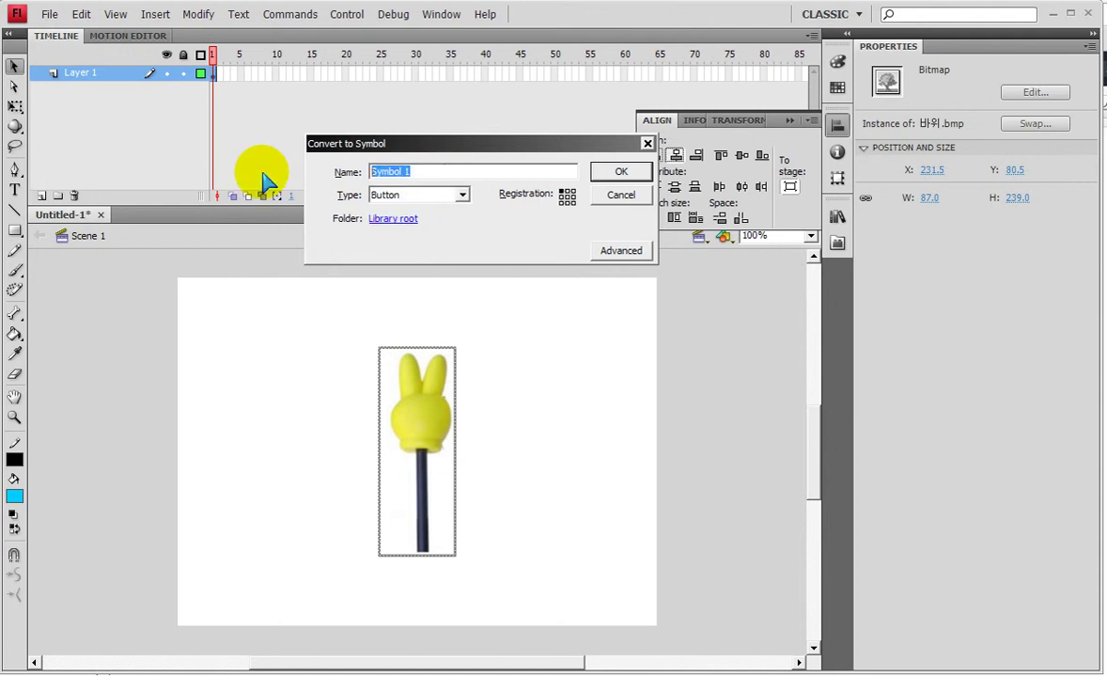
{"action": "type", "text": "바위"}
{"action": "key", "text": "BackSpace"}
{"action": "key", "text": "BackSpace"}
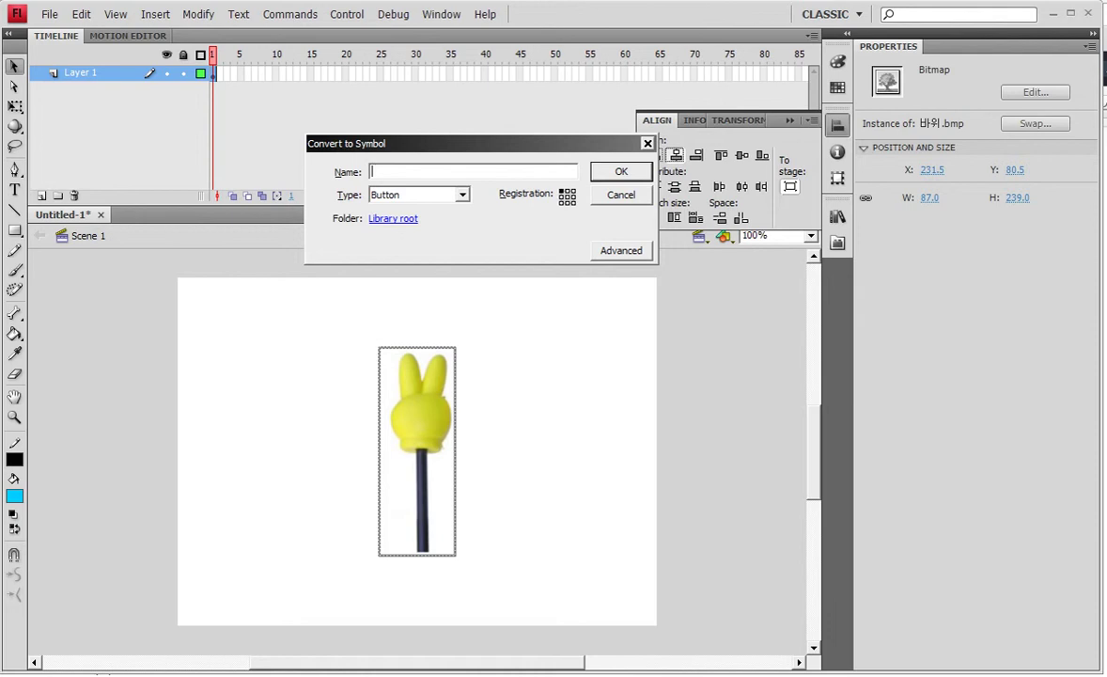
{"action": "type", "text": "버ㅌ가위바위보"}
{"action": "left_click", "coordinate": [618, 173]}
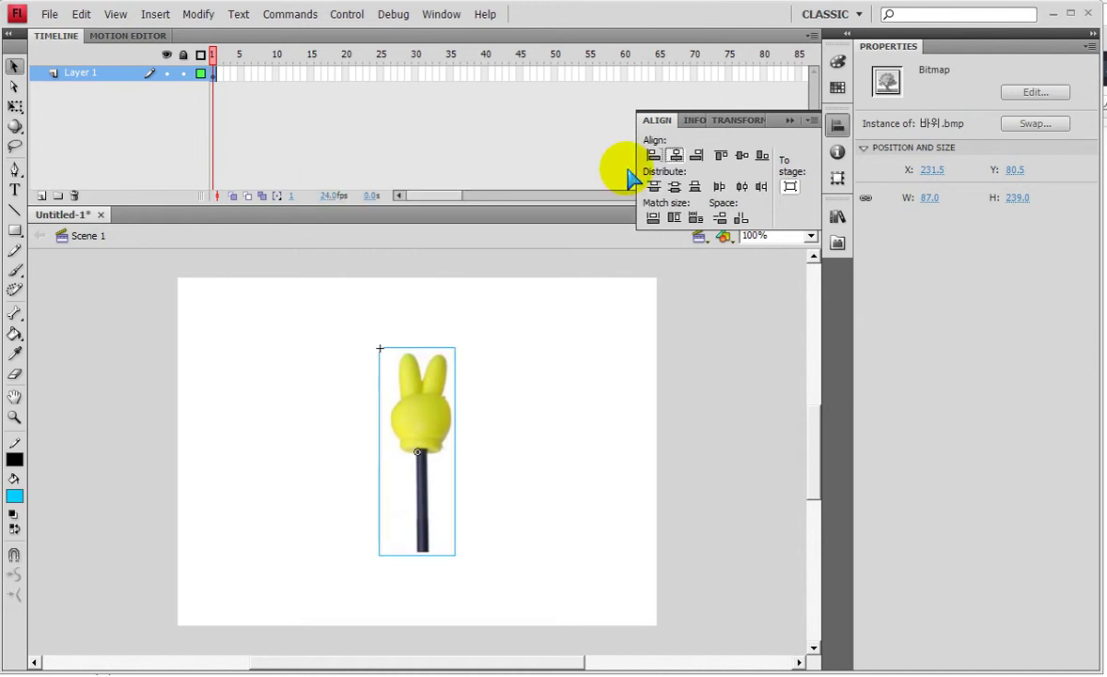
{"action": "left_click", "coordinate": [789, 121]}
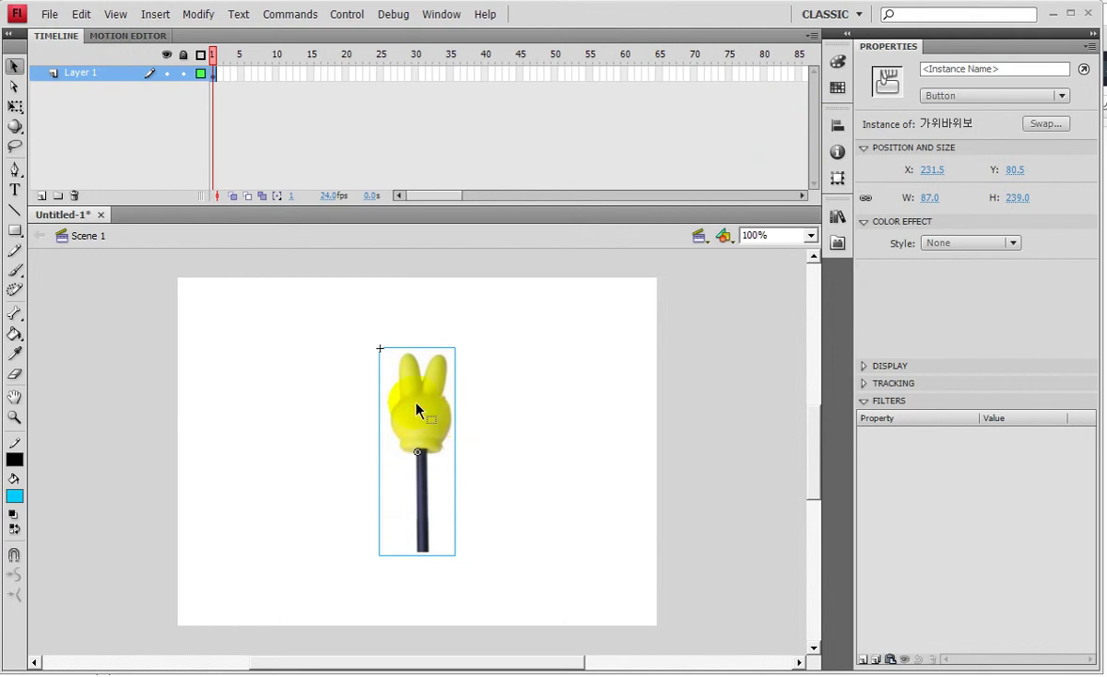
Open the 가위바위보 button for editing and insert a blank keyframe in its Over frame.
{"action": "double_click", "coordinate": [417, 407]}
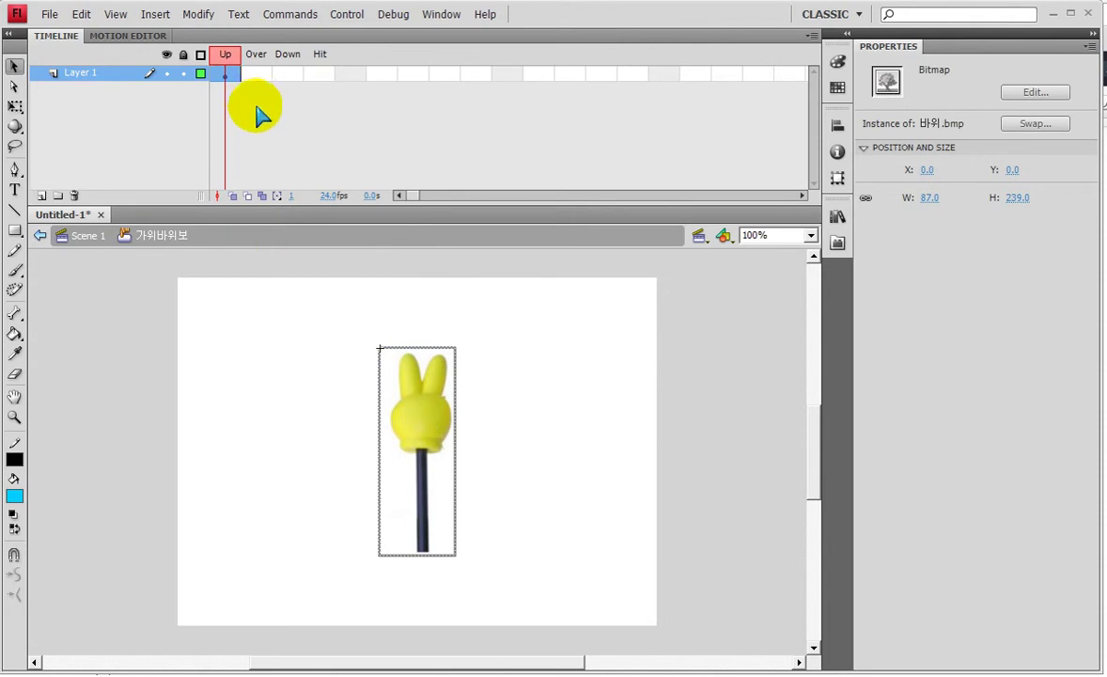
{"action": "mouse_move", "coordinate": [212, 75]}
{"action": "left_mouse_down"}
{"action": "mouse_move", "coordinate": [217, 42]}
{"action": "mouse_move", "coordinate": [244, 56]}
{"action": "mouse_move", "coordinate": [230, 75]}
{"action": "left_mouse_up"}
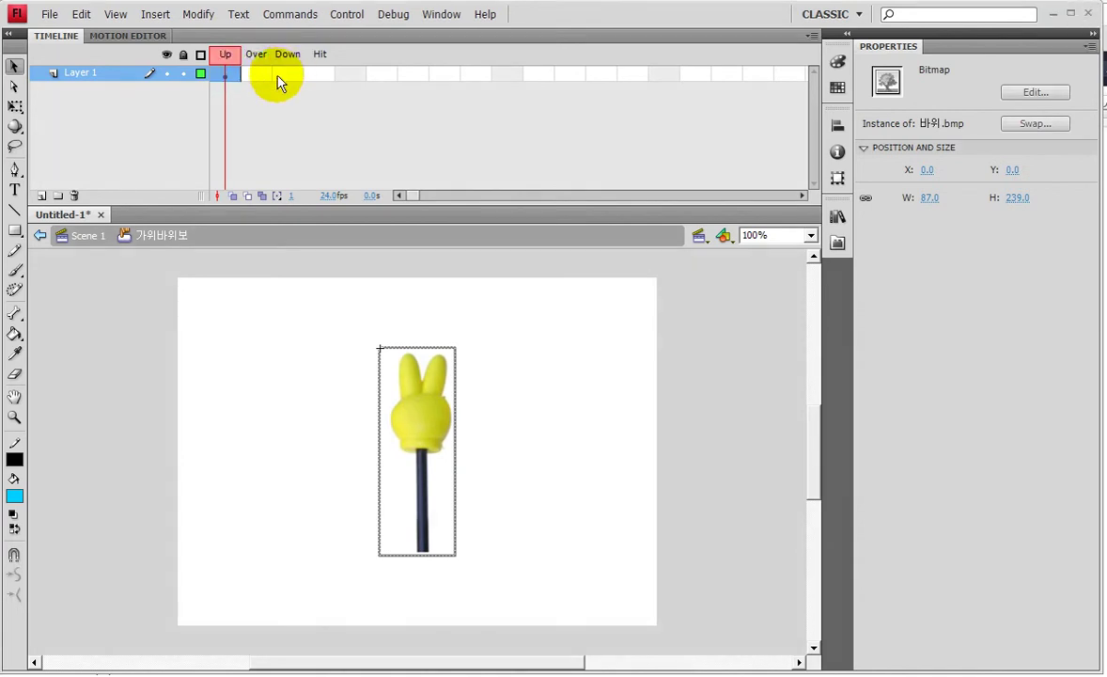
{"action": "left_click", "coordinate": [259, 77]}
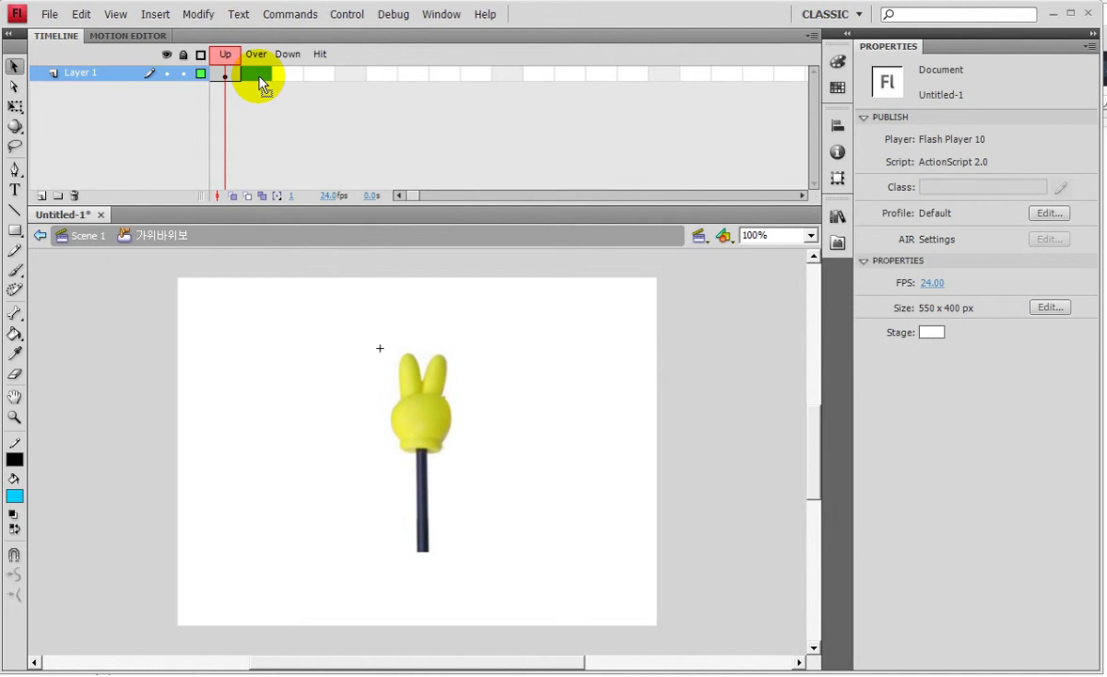
{"action": "key", "text": "F7"}
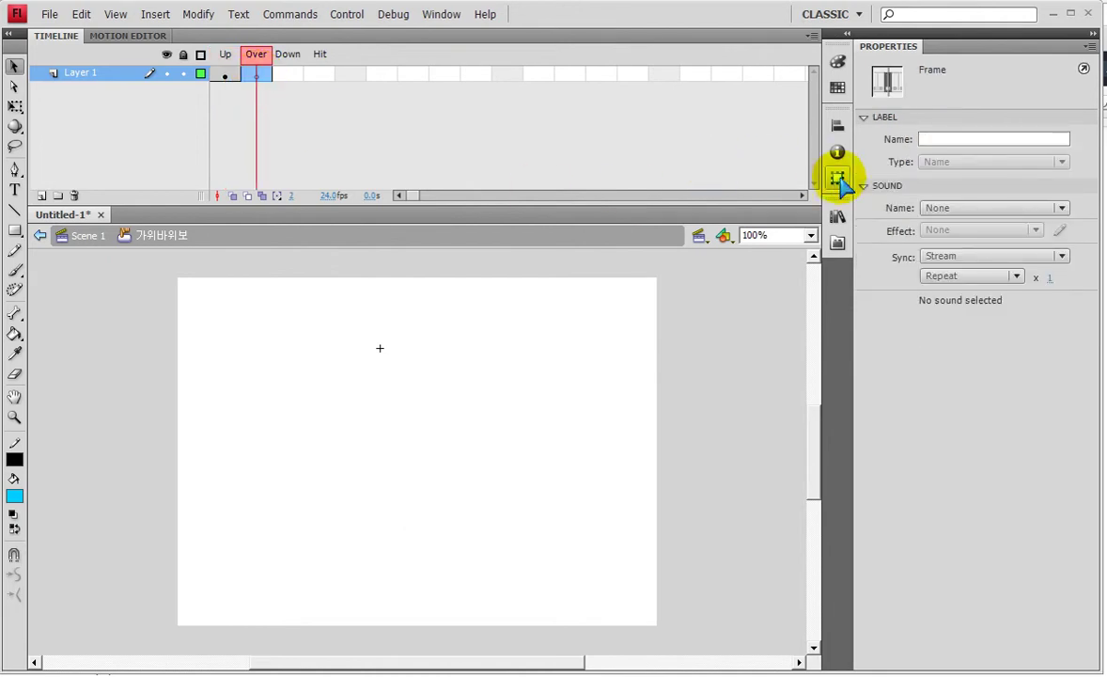
Place 보.bmp from the library in the Over frame and set its position to X 0, Y 0.
{"action": "left_click", "coordinate": [836, 217]}
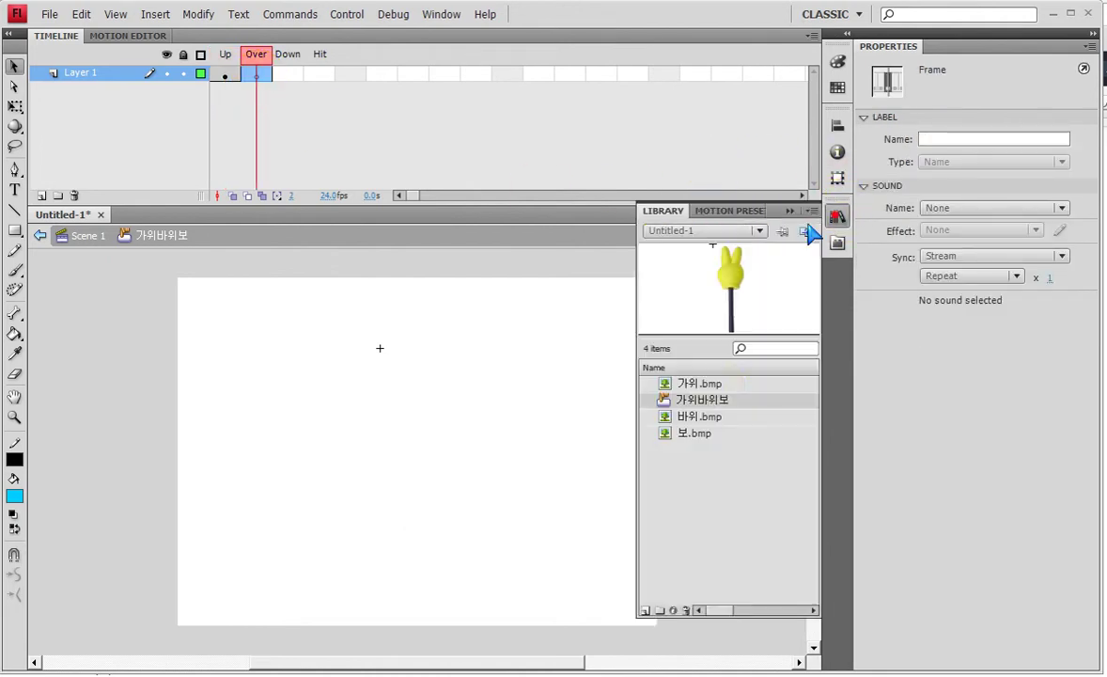
{"action": "left_click", "coordinate": [701, 384]}
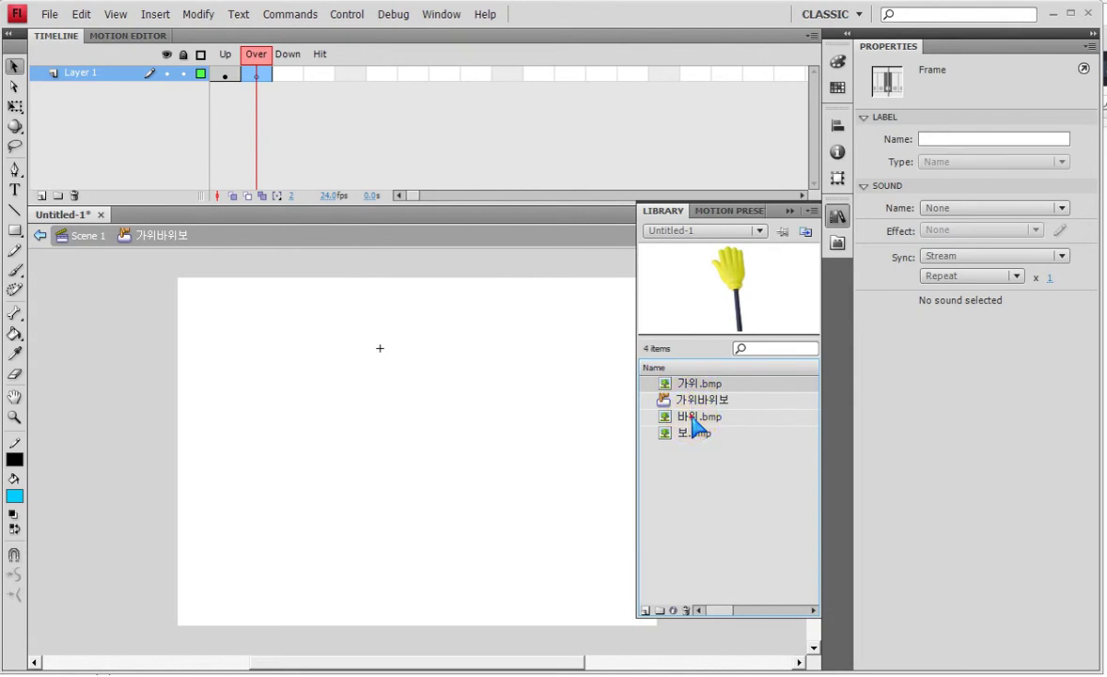
{"action": "left_click", "coordinate": [692, 416]}
{"action": "left_click_drag", "start_coordinate": [669, 431], "coordinate": [447, 432]}
{"action": "left_click", "coordinate": [724, 195]}
{"action": "left_click", "coordinate": [928, 170]}
{"action": "type", "text": "0"}
{"action": "key", "text": "Tab"}
{"action": "type", "text": "0"}
{"action": "key", "text": "Return"}
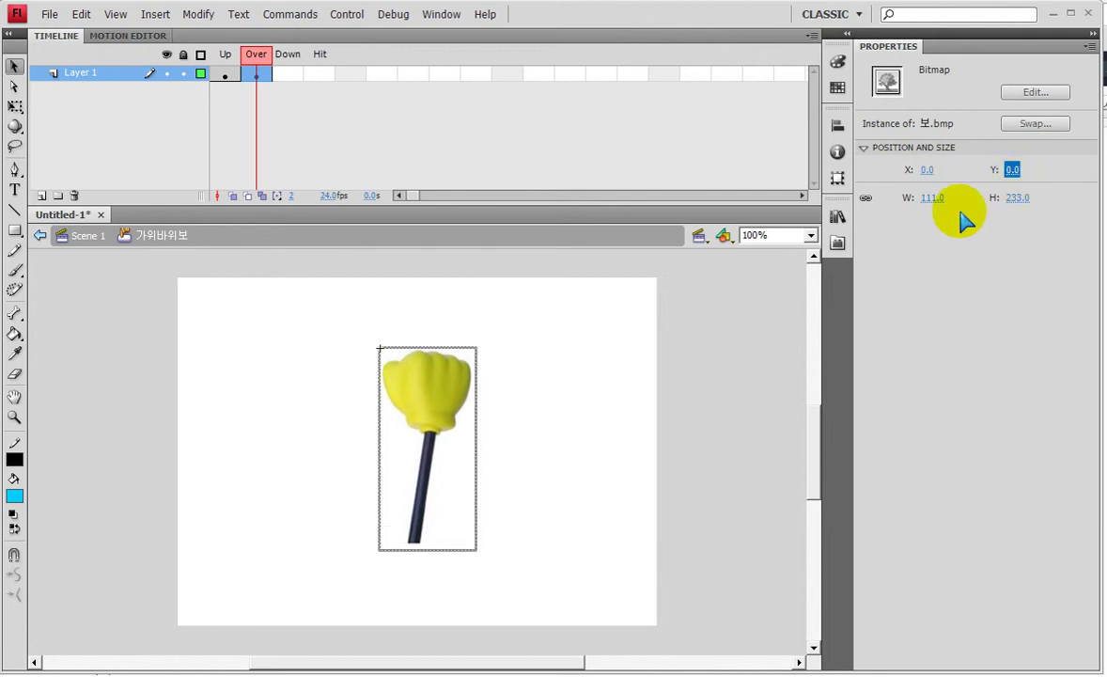
Compare the images in the button's Up and Over frames by switching between them.
{"action": "left_click", "coordinate": [218, 75]}
{"action": "left_click", "coordinate": [257, 73]}
{"action": "left_click", "coordinate": [225, 64]}
{"action": "left_click", "coordinate": [245, 75]}
{"action": "left_click", "coordinate": [234, 75]}
{"action": "left_click", "coordinate": [250, 75]}
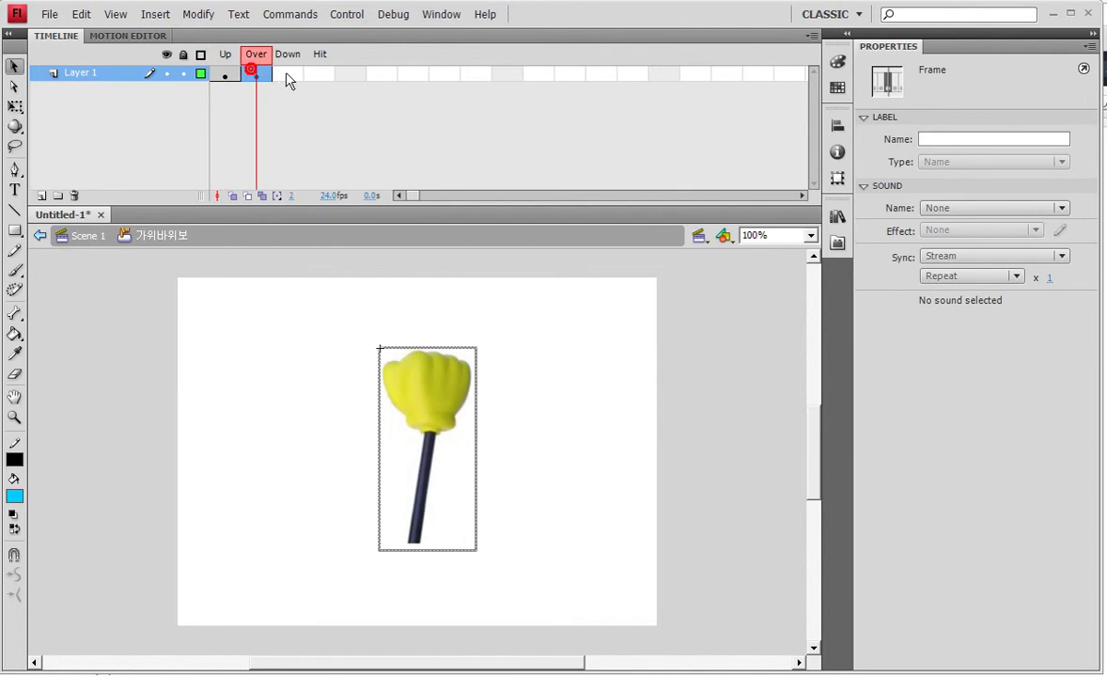
Insert a blank keyframe in the button's Down frame and place 가위.bmp from the library in it.
{"action": "left_click", "coordinate": [290, 75]}
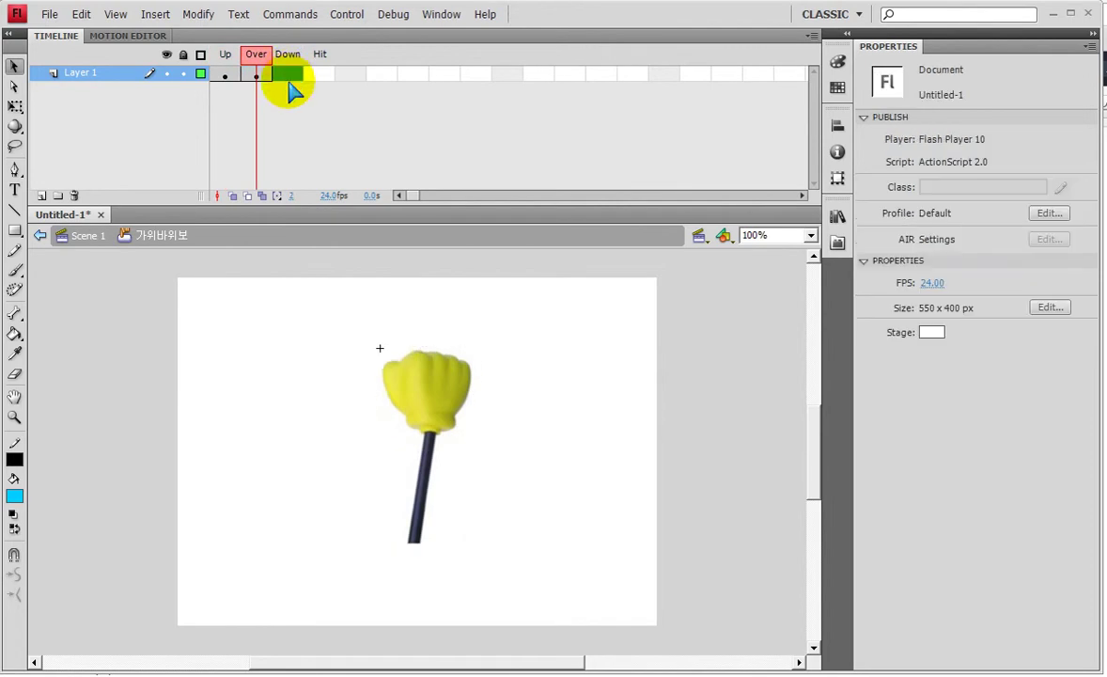
{"action": "left_click", "coordinate": [288, 77]}
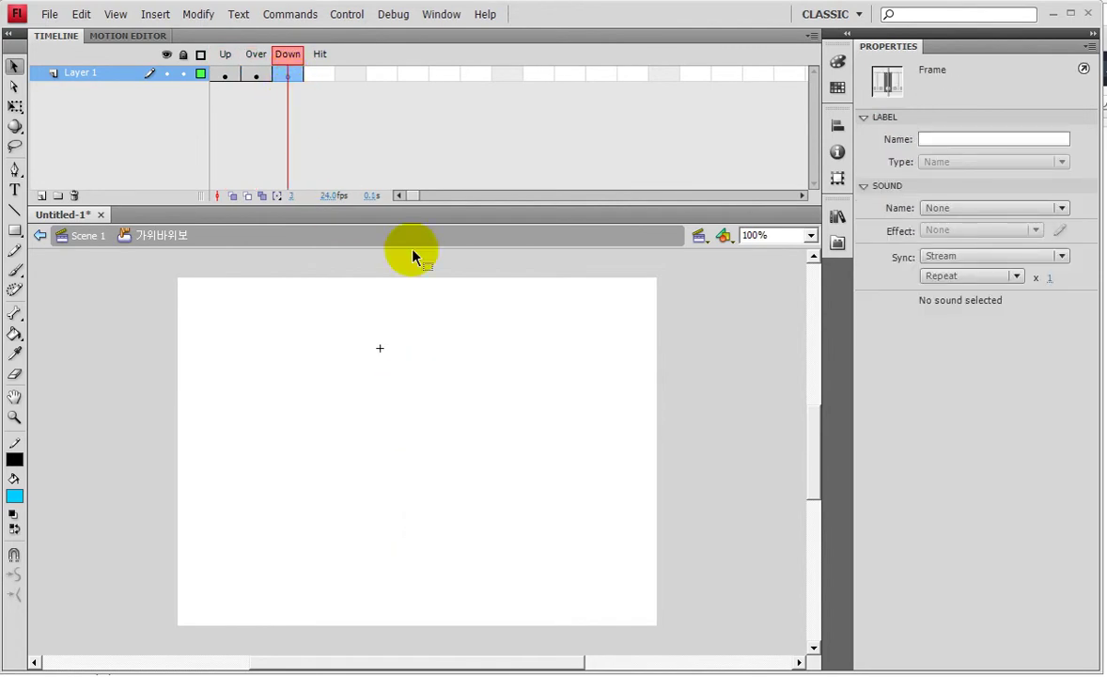
{"action": "left_click", "coordinate": [837, 216]}
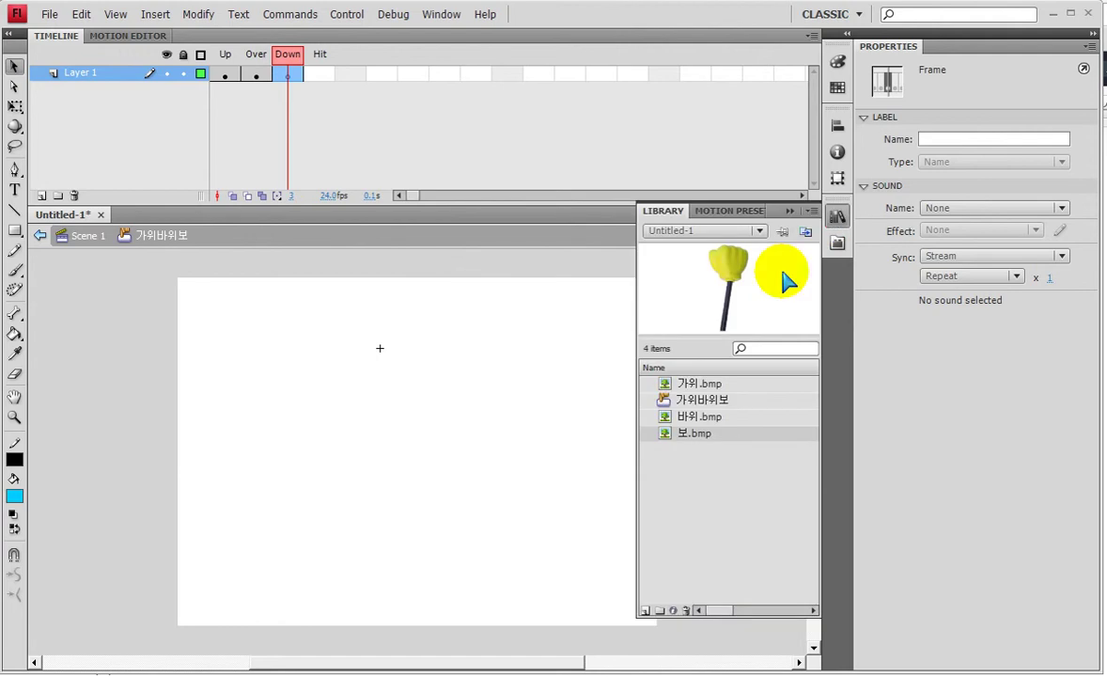
{"action": "left_click_drag", "start_coordinate": [727, 272], "coordinate": [486, 429]}
Set the position of the bitmap in the Down frame to X 0, Y 0.
{"action": "left_click", "coordinate": [928, 169]}
{"action": "type", "text": "0"}
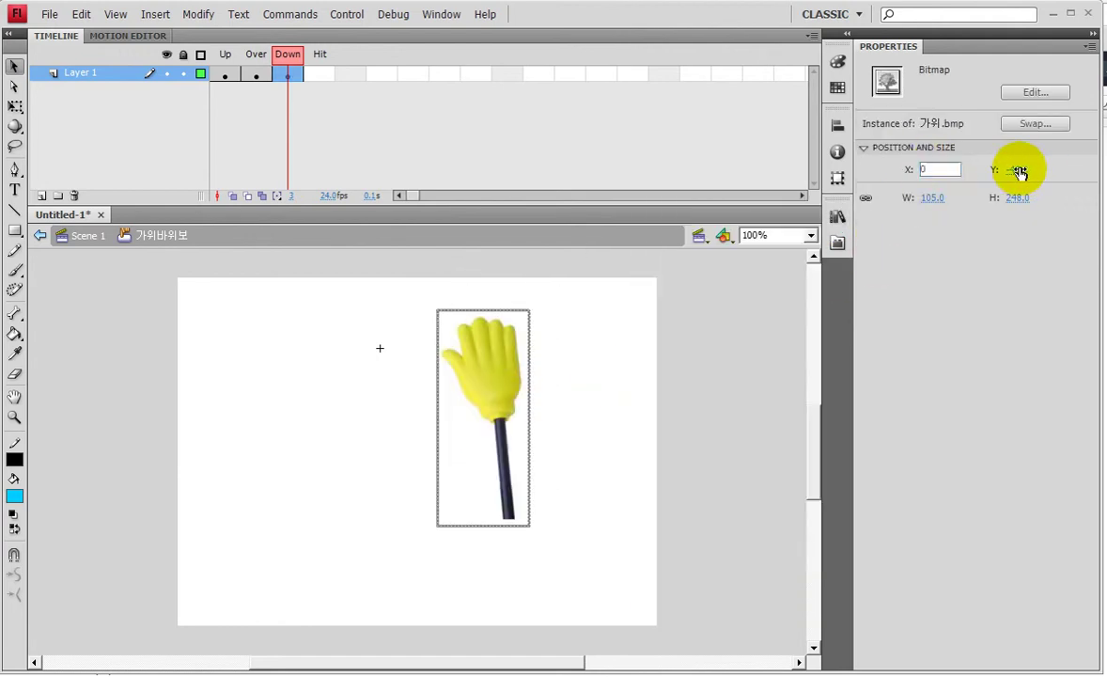
{"action": "left_click", "coordinate": [1020, 170]}
{"action": "type", "text": "0"}
{"action": "key", "text": "Return"}
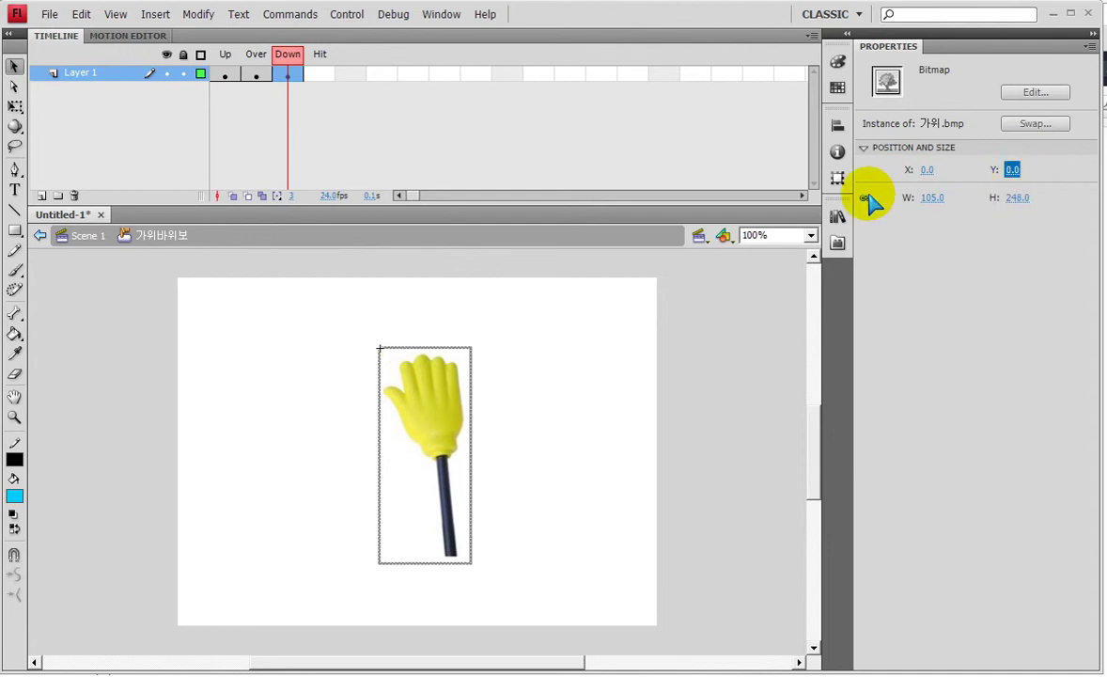
Save the document in the 플래시 folder as 플래시학습20day-가위바위보.
{"action": "key", "text": "ctrl+s"}
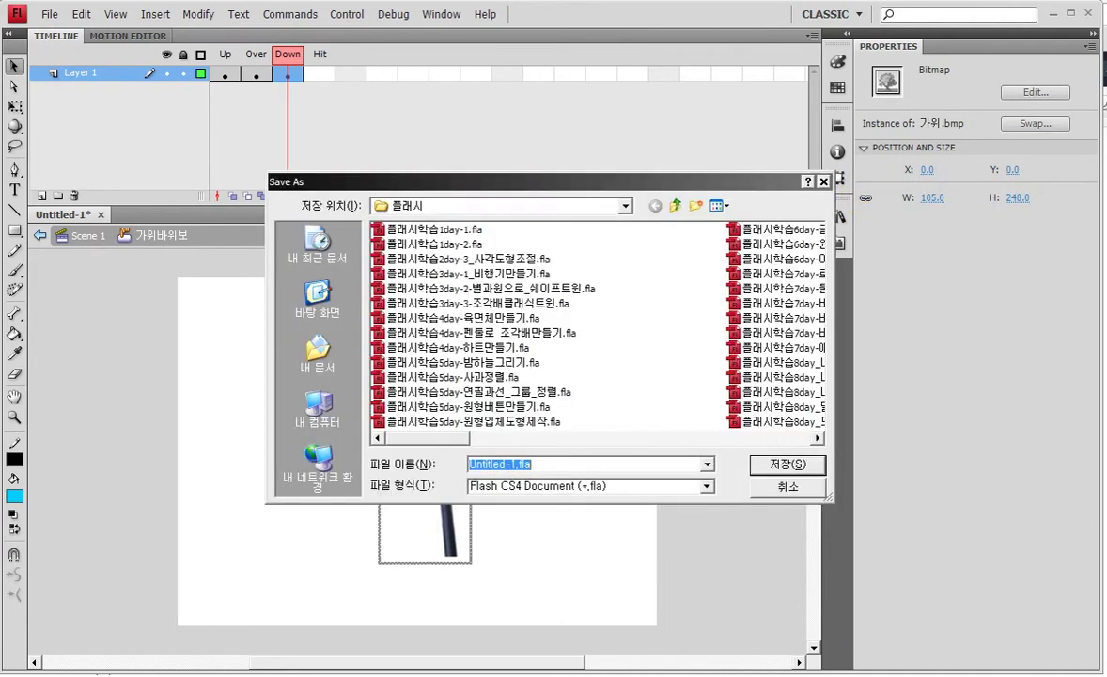
{"action": "left_click", "coordinate": [651, 407]}
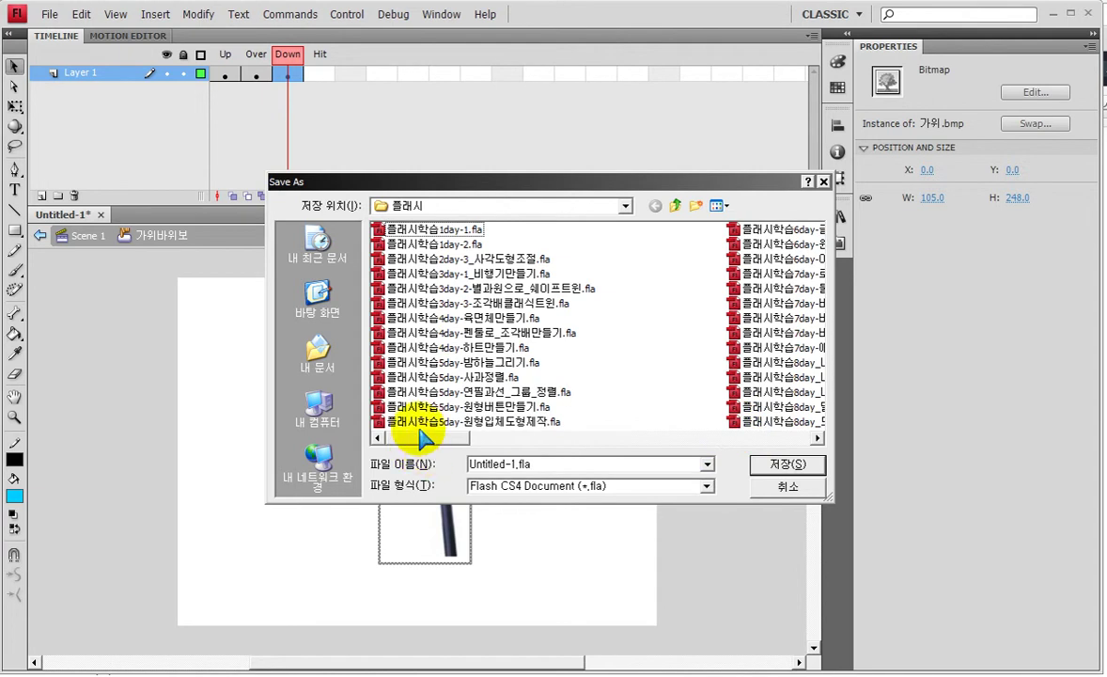
{"action": "left_click", "coordinate": [381, 421]}
{"action": "double_click", "coordinate": [485, 462]}
{"action": "left_click", "coordinate": [521, 463]}
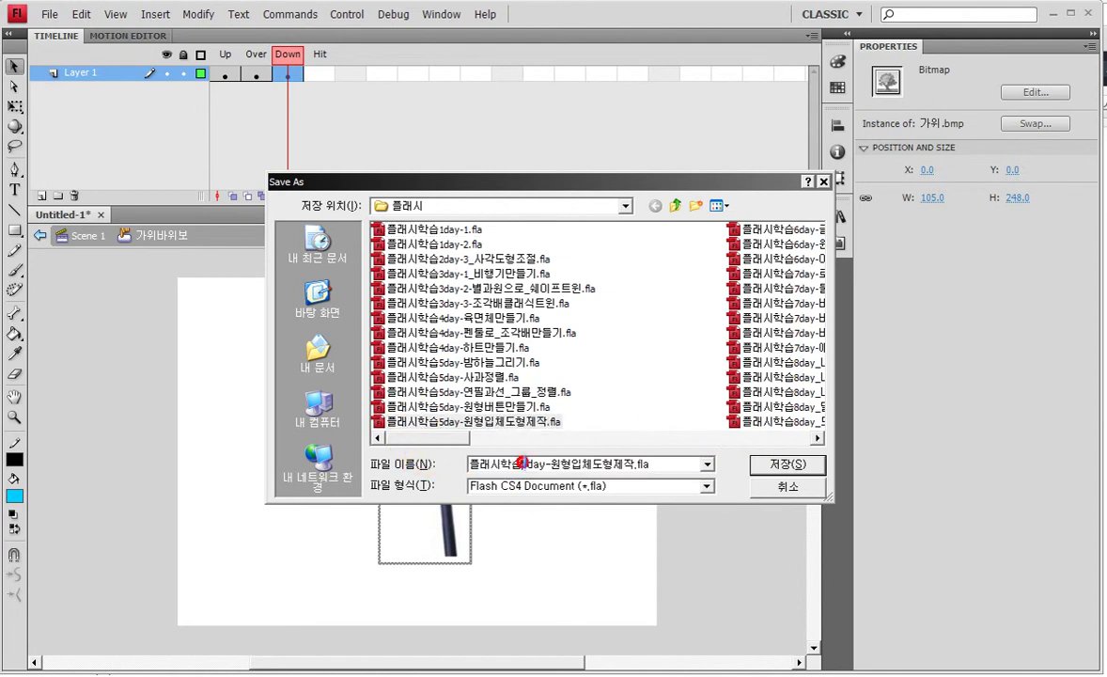
{"action": "type", "text": "20"}
{"action": "left_click", "coordinate": [528, 461]}
{"action": "type", "text": "0"}
{"action": "left_click_drag", "start_coordinate": [655, 464], "coordinate": [557, 462]}
{"action": "type", "text": "가"}
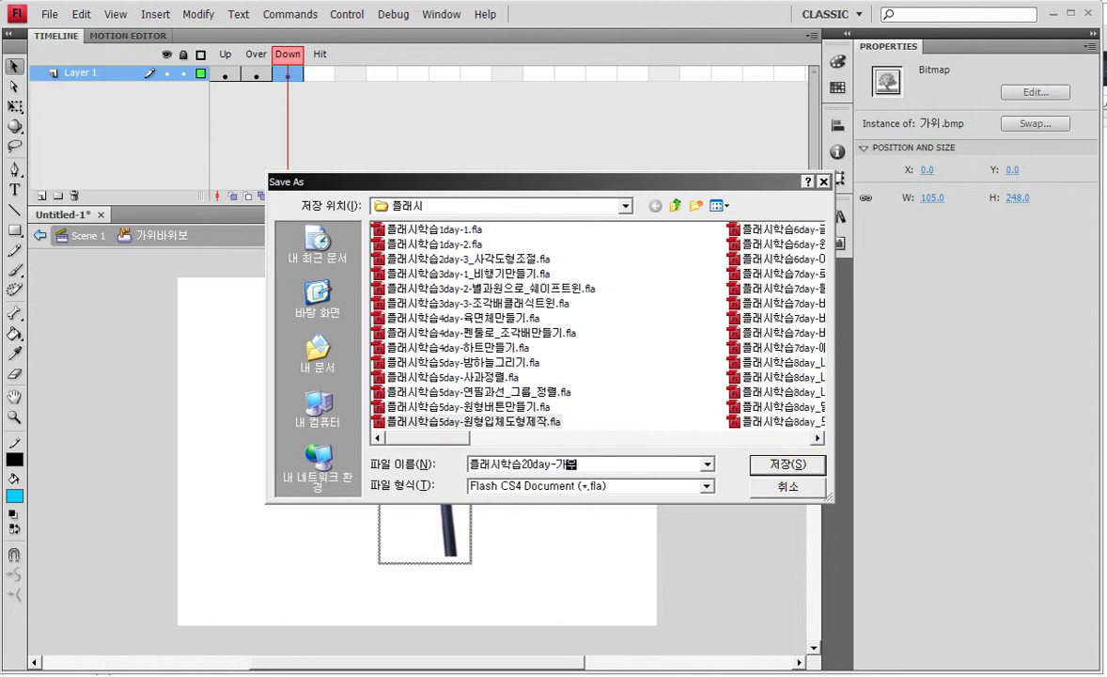
{"action": "type", "text": "위바위보"}
{"action": "left_click", "coordinate": [785, 464]}
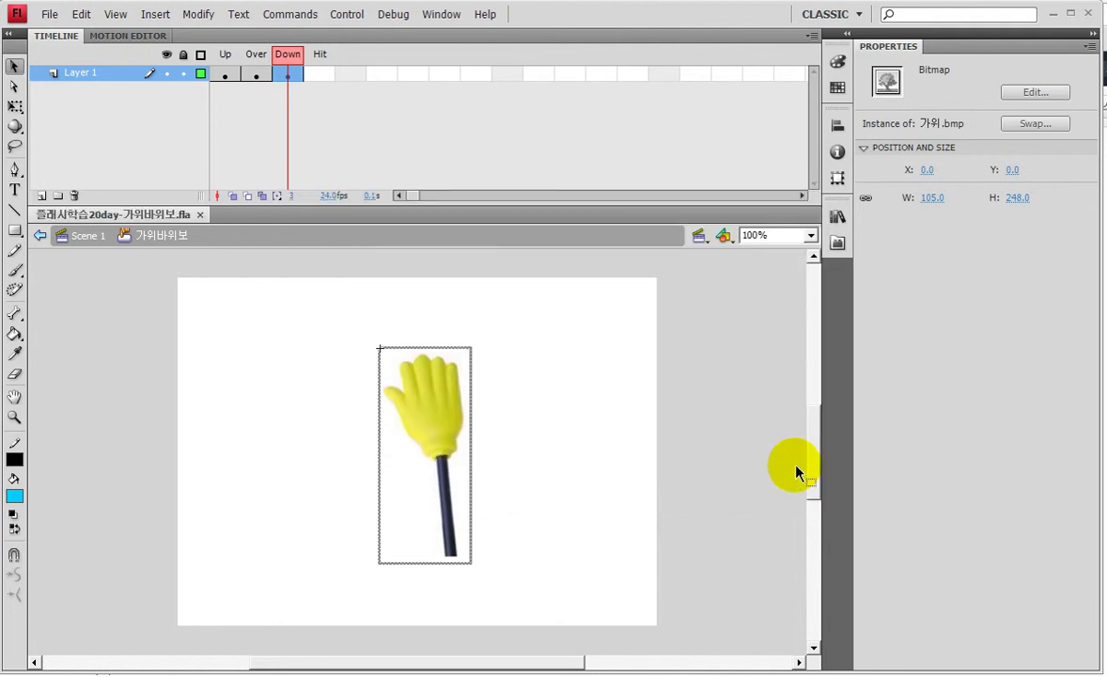
Test the movie, trying the button's Up, Over and Down states beside its Up frame on the stage.
{"action": "key", "text": "ctrl+Return"}
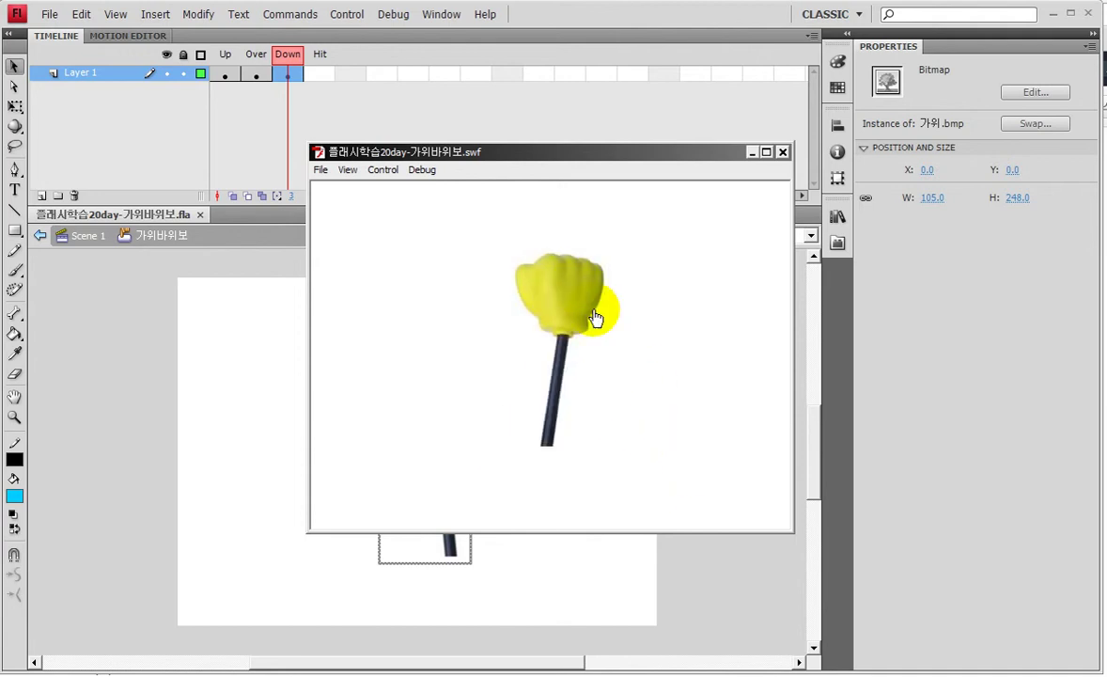
{"action": "left_click_drag", "start_coordinate": [648, 431], "coordinate": [555, 326]}
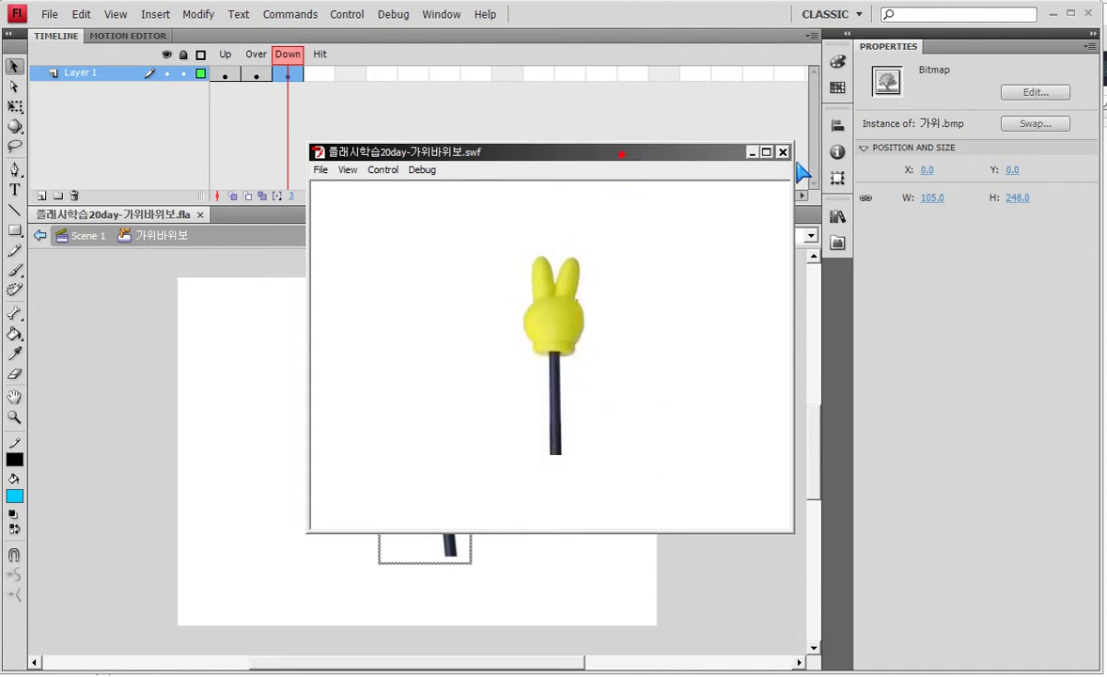
{"action": "left_click_drag", "start_coordinate": [749, 158], "coordinate": [1065, 164]}
{"action": "left_click", "coordinate": [894, 344]}
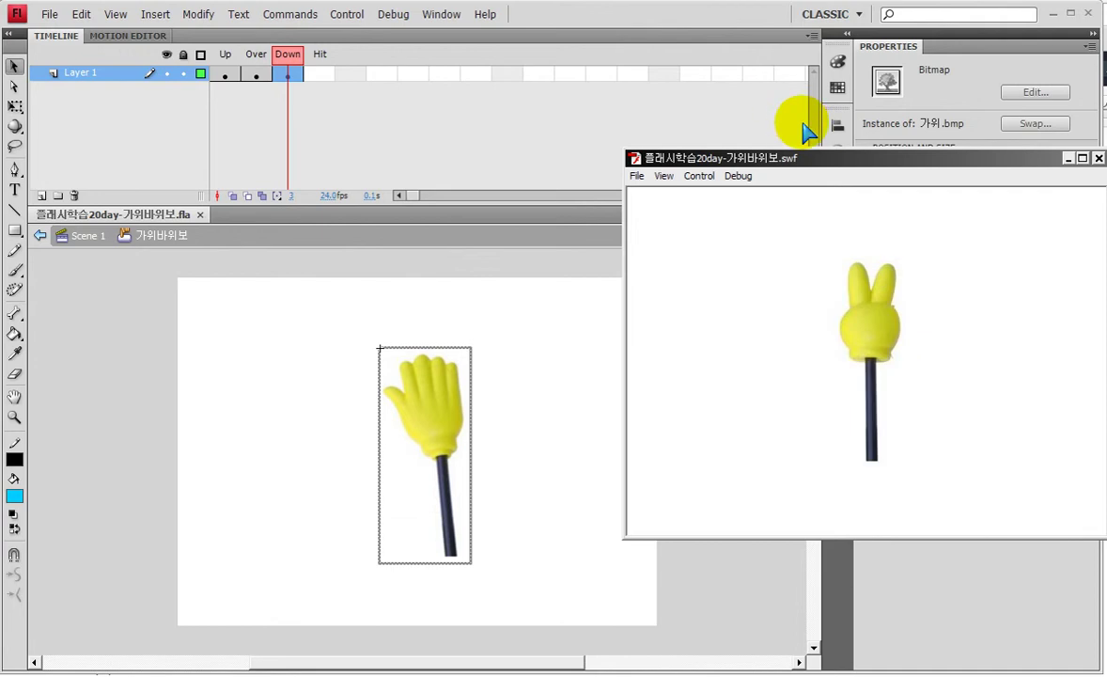
{"action": "left_click_drag", "start_coordinate": [804, 158], "coordinate": [723, 157]}
{"action": "left_click", "coordinate": [226, 59]}
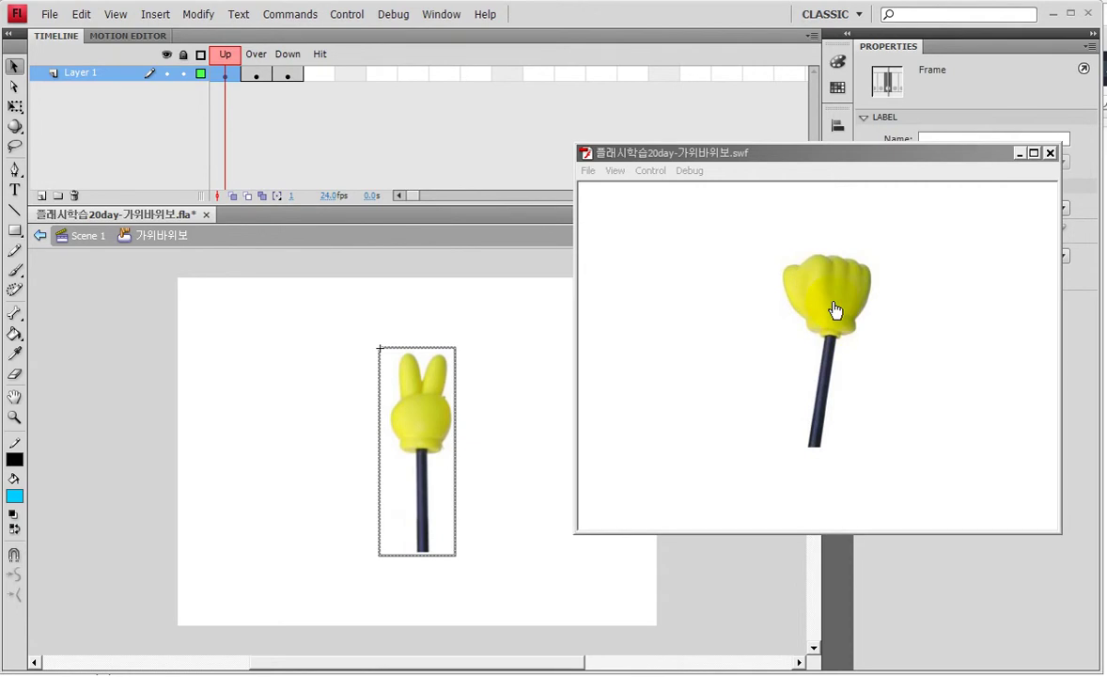
{"action": "left_click", "coordinate": [843, 347]}
{"action": "left_click", "coordinate": [939, 377]}
Go back to Scene 1 and reopen the 가위바위보 button to review its Up, Over and Down frames.
{"action": "left_click", "coordinate": [81, 237]}
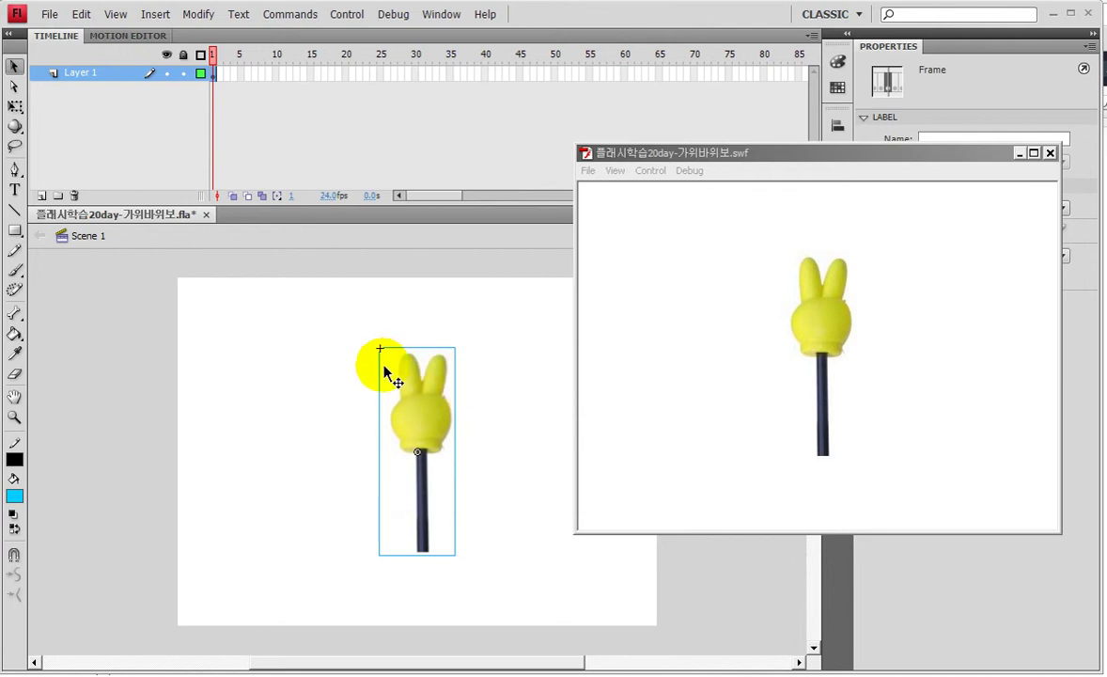
{"action": "double_click", "coordinate": [386, 408]}
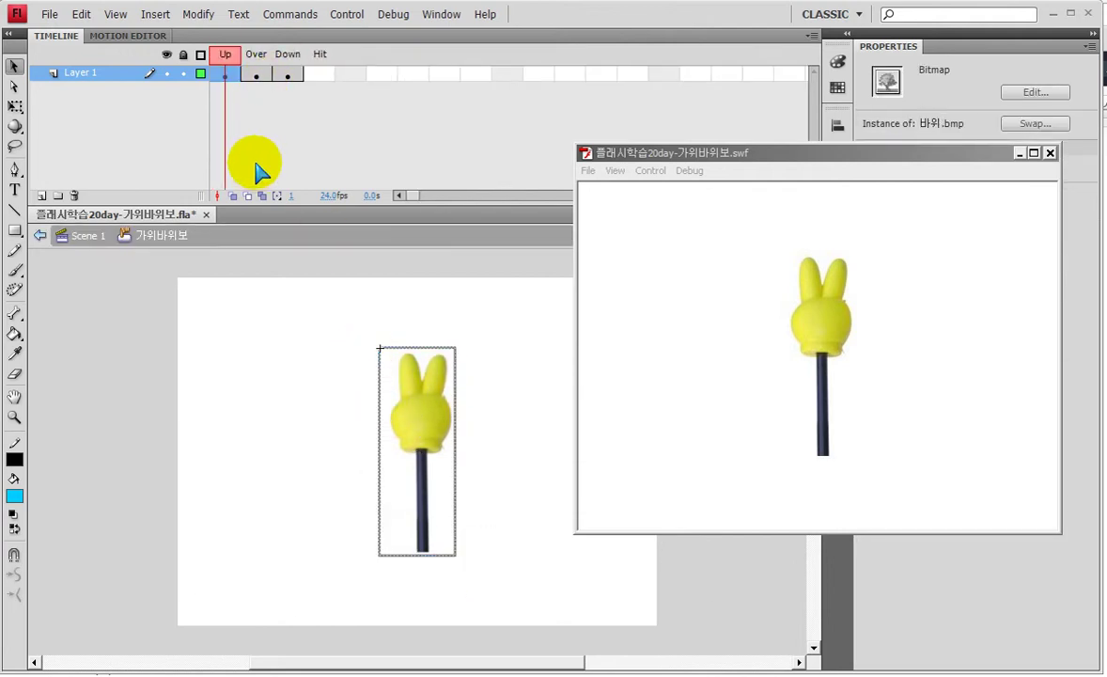
{"action": "mouse_move", "coordinate": [197, 38]}
{"action": "left_mouse_down"}
{"action": "mouse_move", "coordinate": [240, 103]}
{"action": "mouse_move", "coordinate": [277, 109]}
{"action": "left_mouse_up"}
{"action": "left_click_drag", "start_coordinate": [270, 44], "coordinate": [322, 120]}
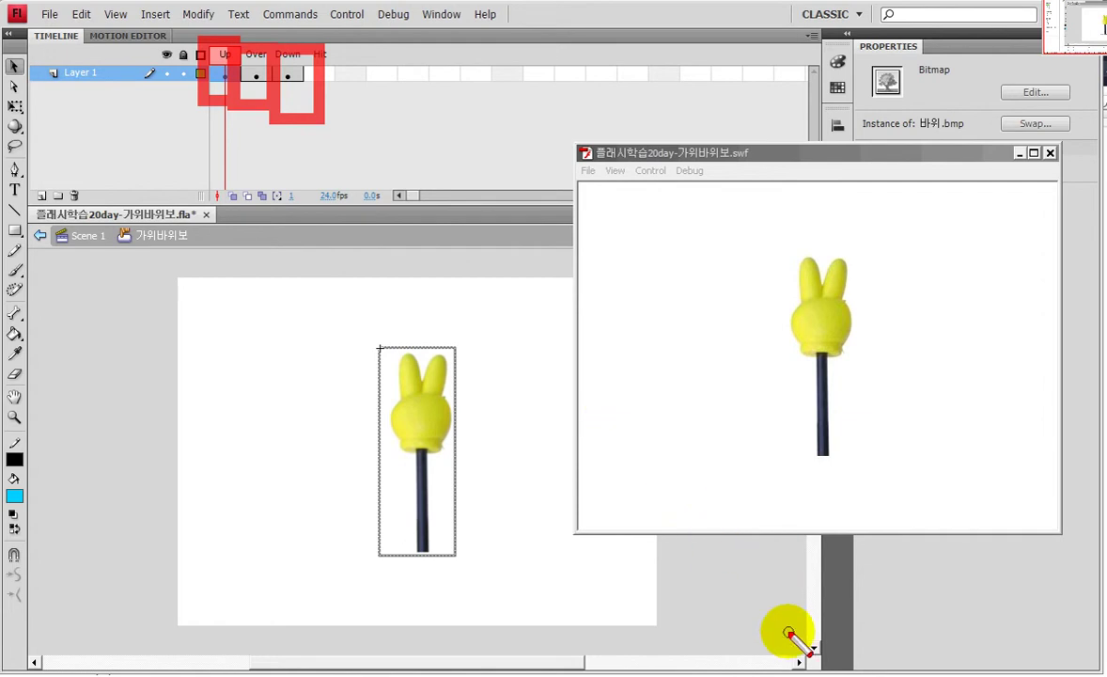
{"action": "key", "text": "Escape"}
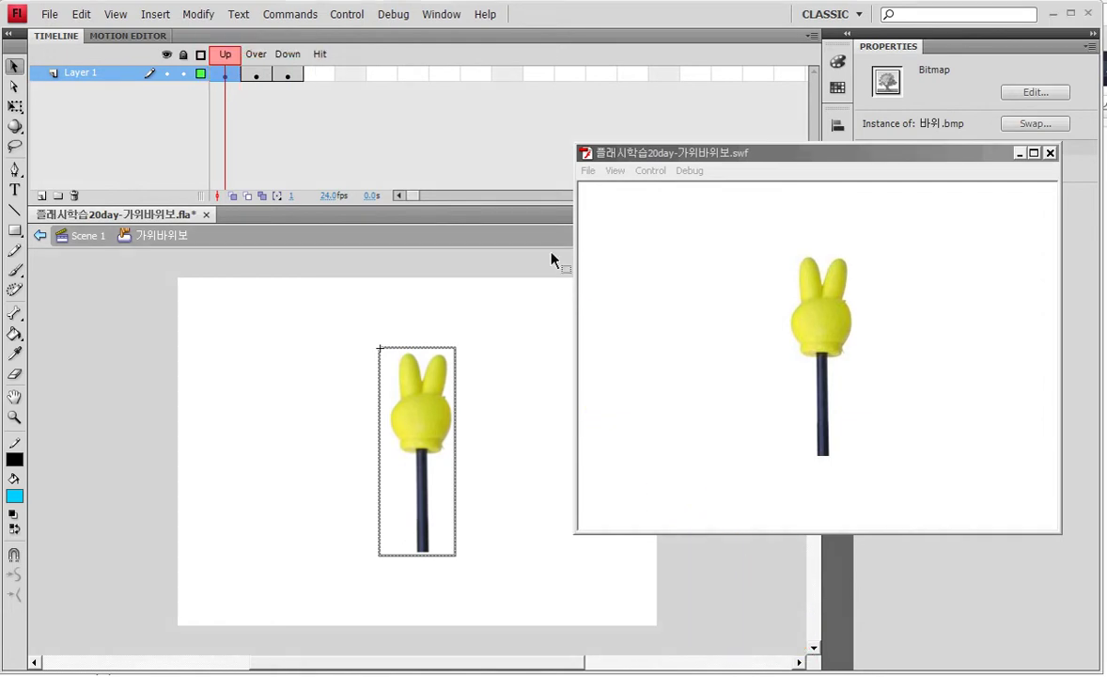
{"action": "left_click", "coordinate": [569, 138]}
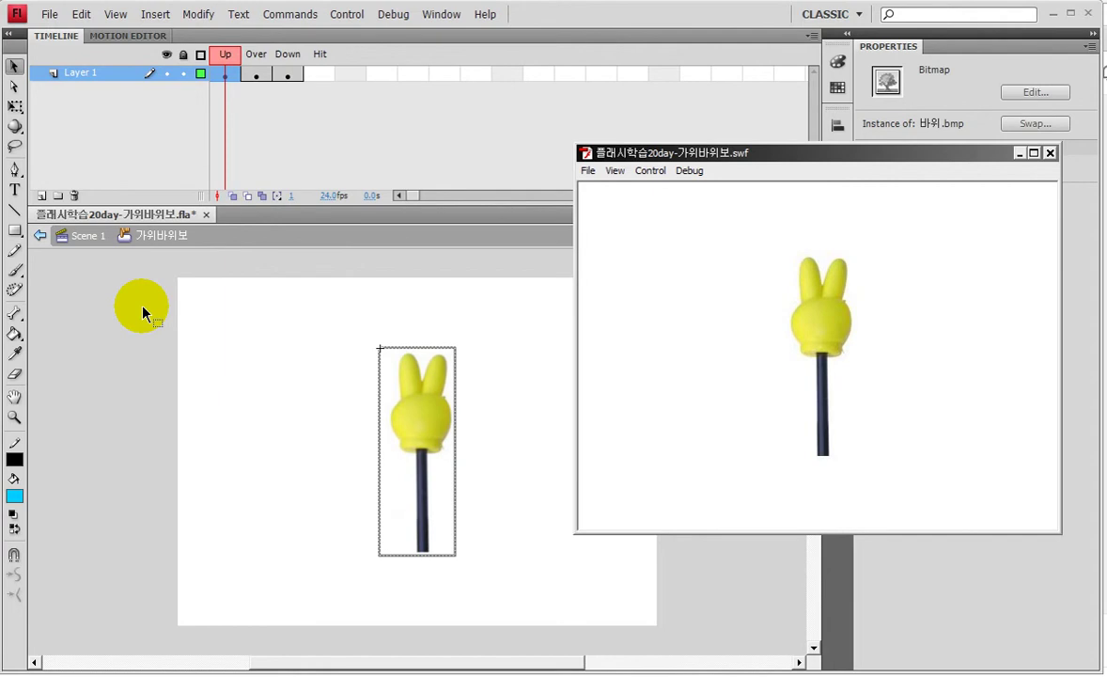
Close the 플래시학습20day-가위바위보 document and its test movie window.
{"action": "left_click", "coordinate": [205, 214]}
{"action": "left_click", "coordinate": [478, 366]}
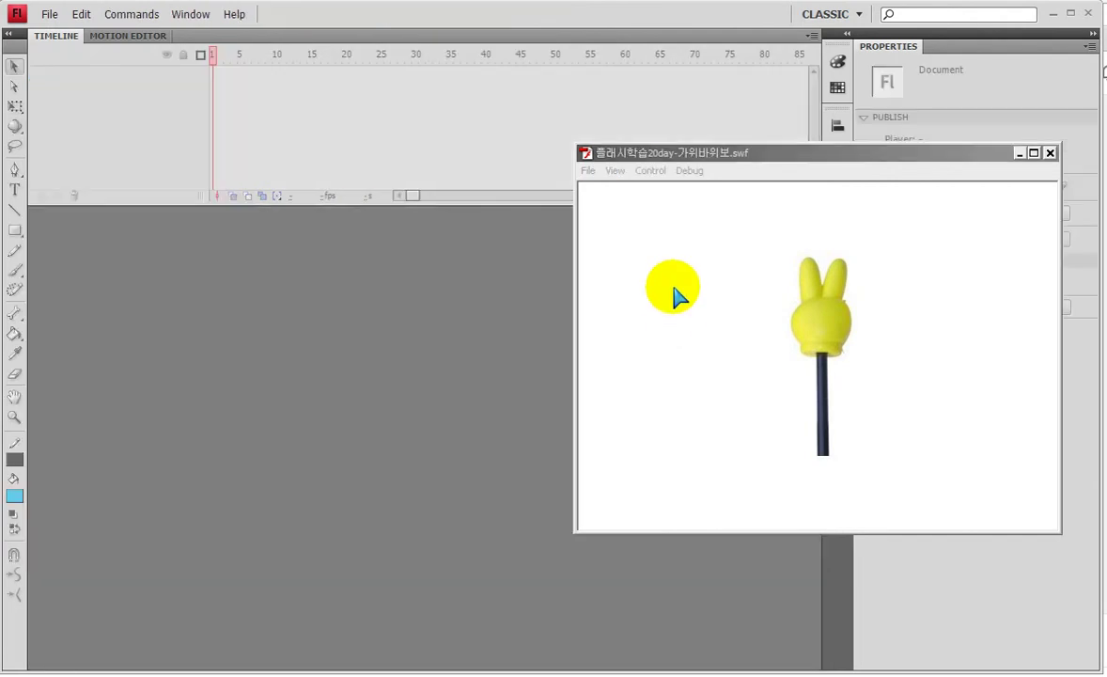
{"action": "left_click", "coordinate": [1050, 153]}
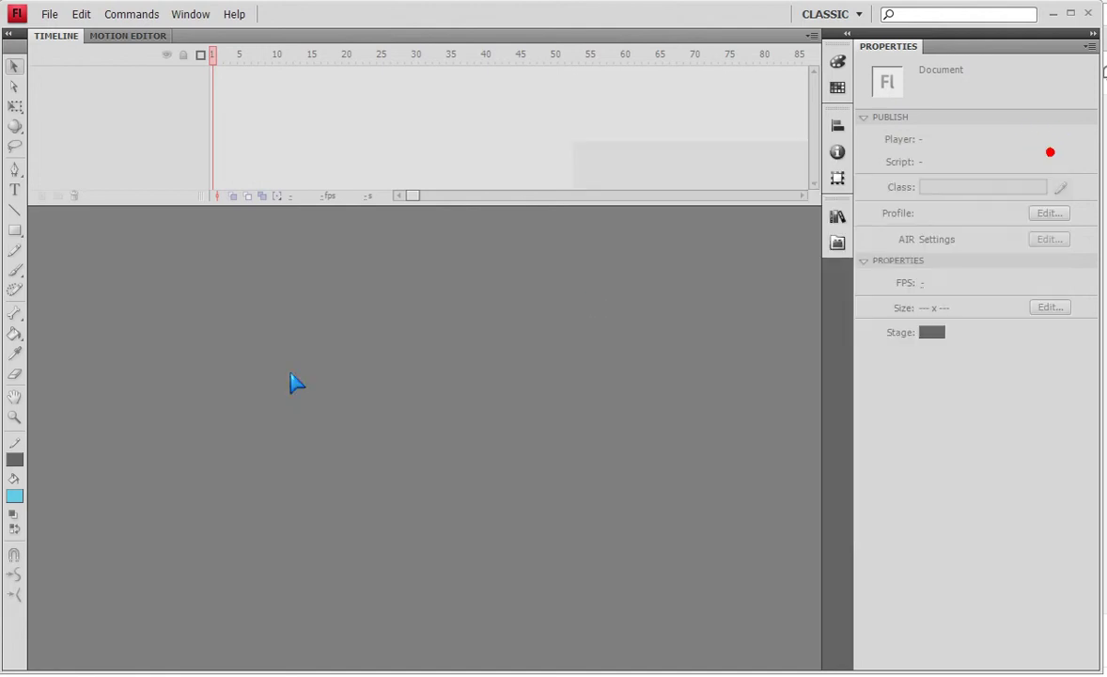
Create a new Flash File (ActionScript 2.0) document.
{"action": "left_click", "coordinate": [49, 15]}
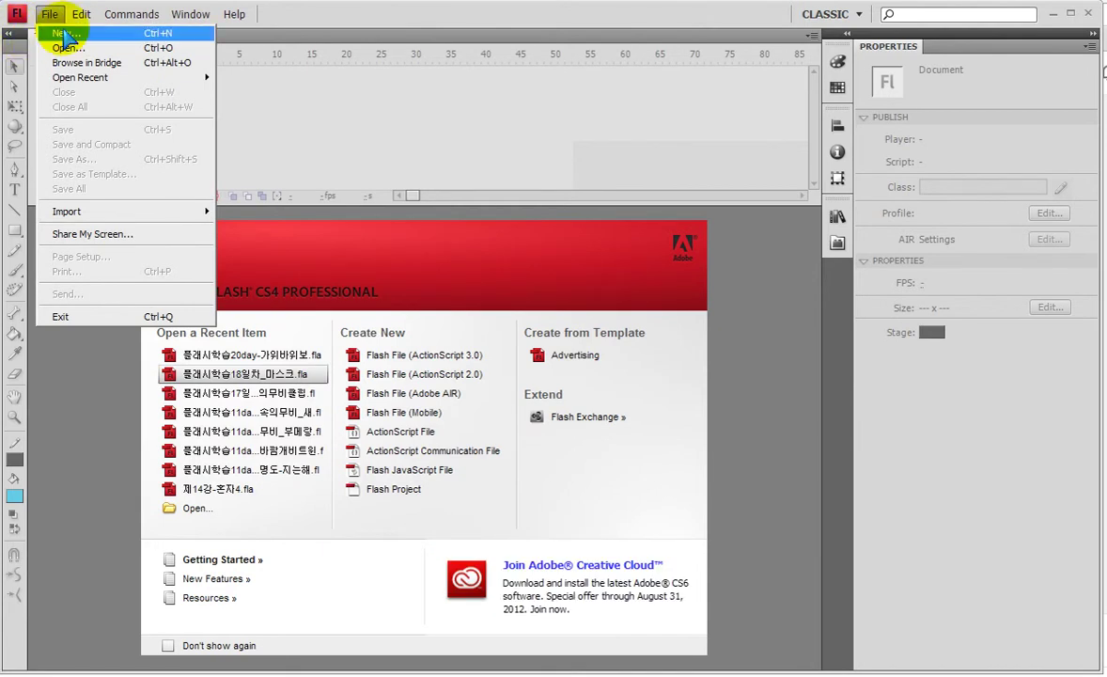
{"action": "left_click", "coordinate": [73, 38]}
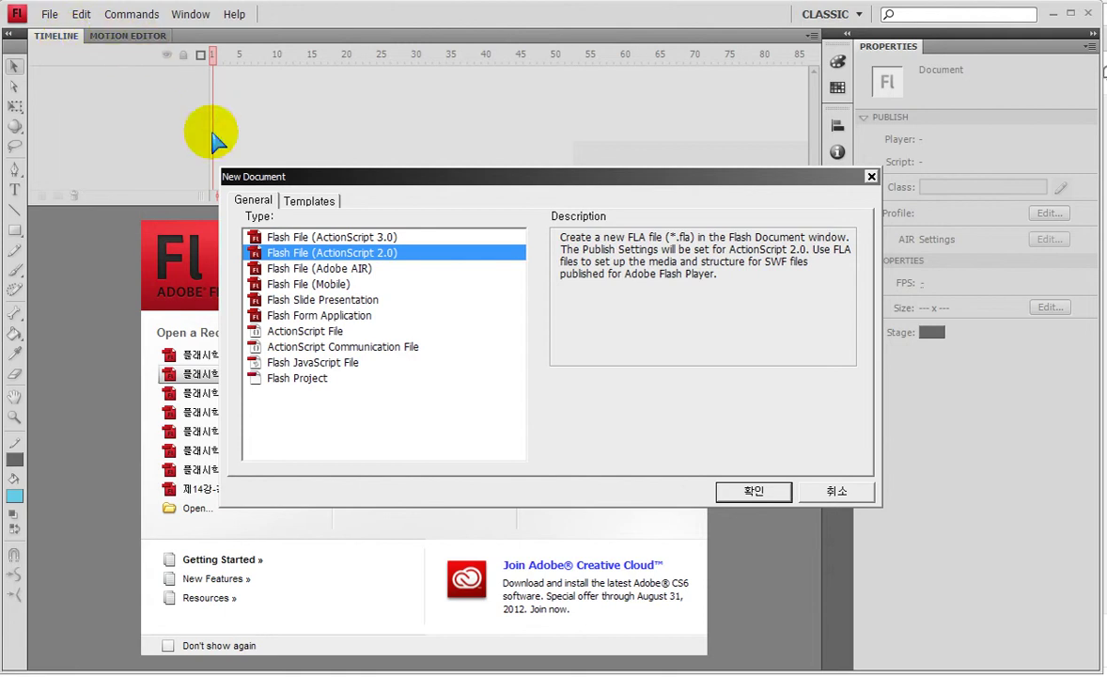
{"action": "left_click", "coordinate": [755, 492]}
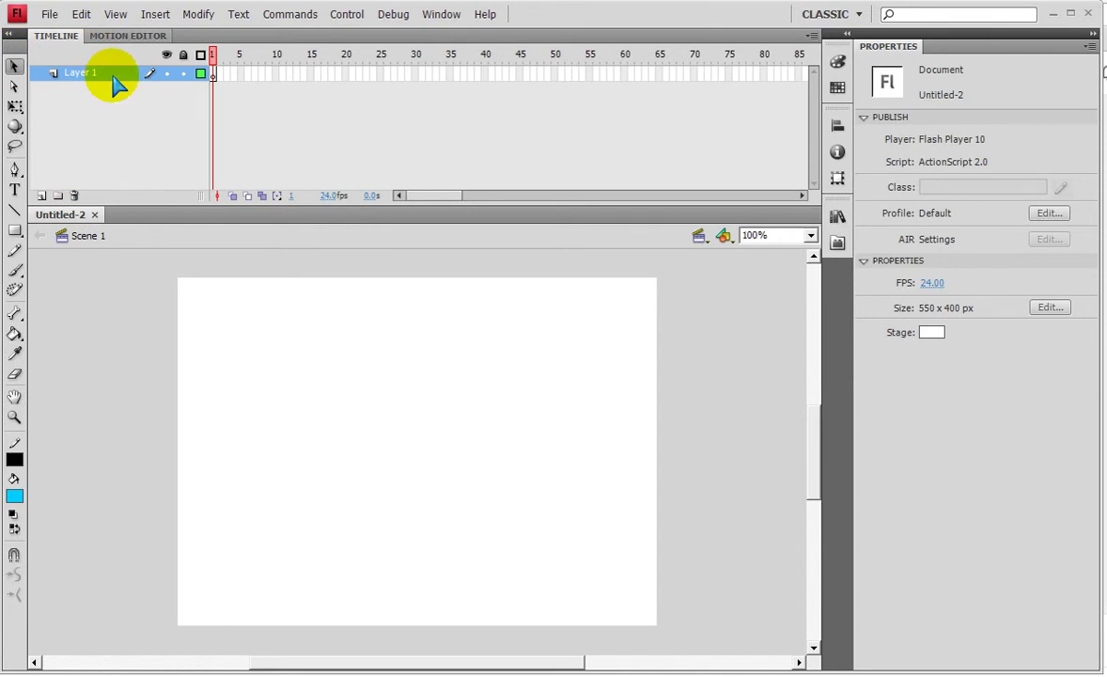
Save the new document in the 플래시 folder as 플래시학습20day-휠_재생정지.
{"action": "key", "text": "ctrl+s"}
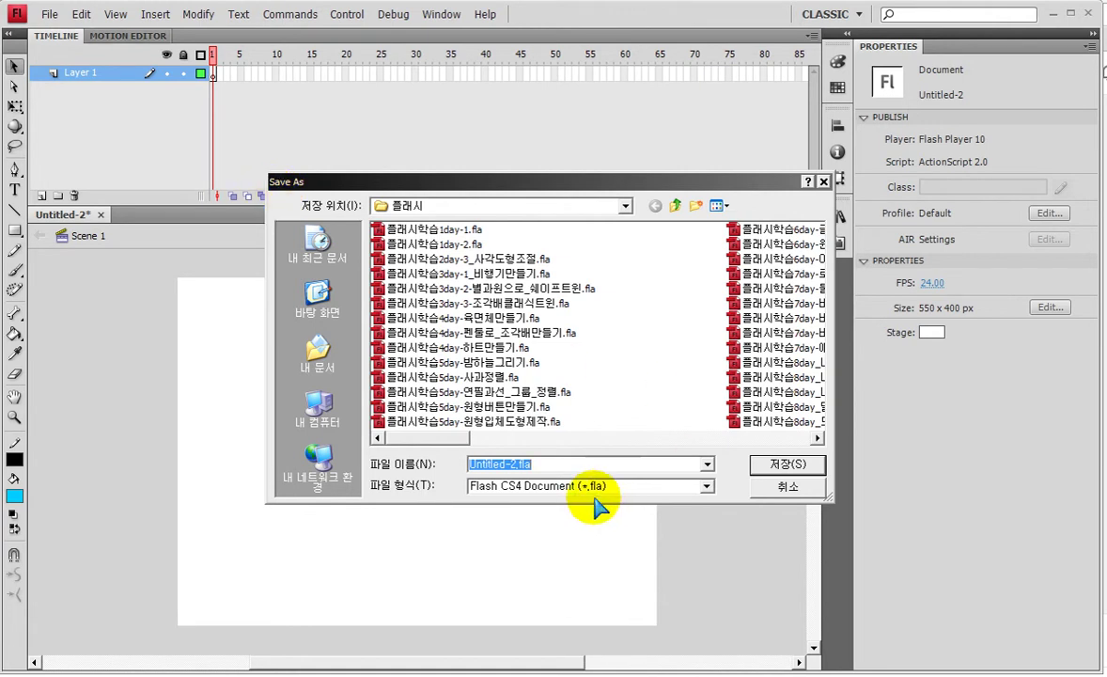
{"action": "left_click", "coordinate": [451, 424]}
{"action": "key", "text": "Tab"}
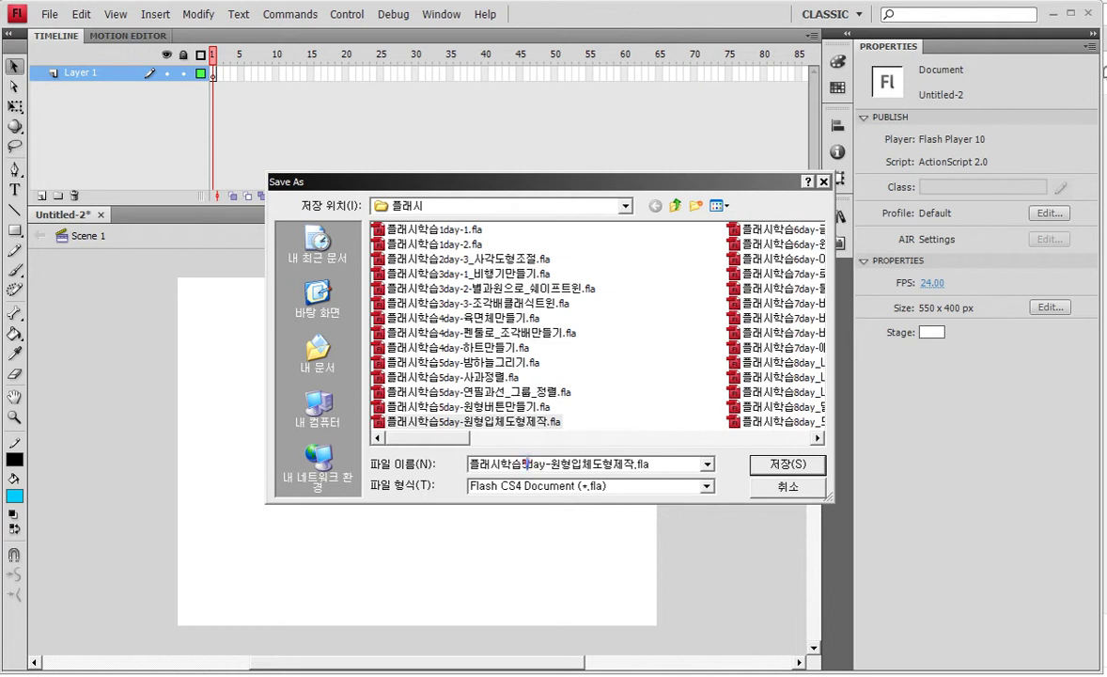
{"action": "left_click", "coordinate": [531, 463]}
{"action": "key", "text": "BackSpace"}
{"action": "type", "text": "20"}
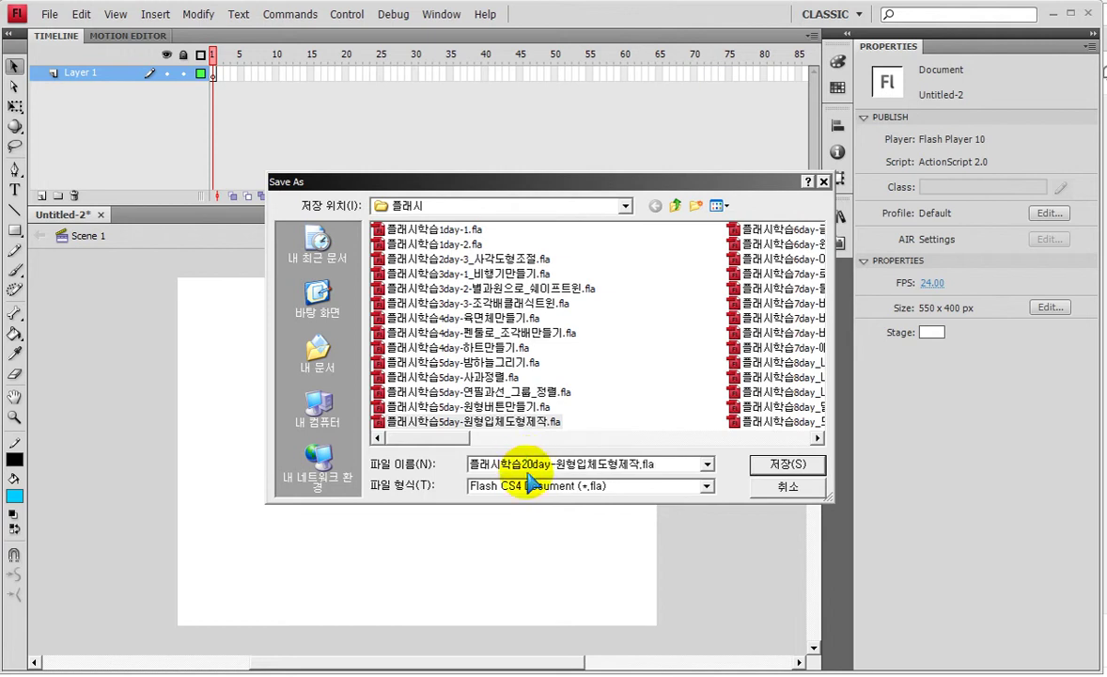
{"action": "left_click_drag", "start_coordinate": [558, 463], "coordinate": [752, 488]}
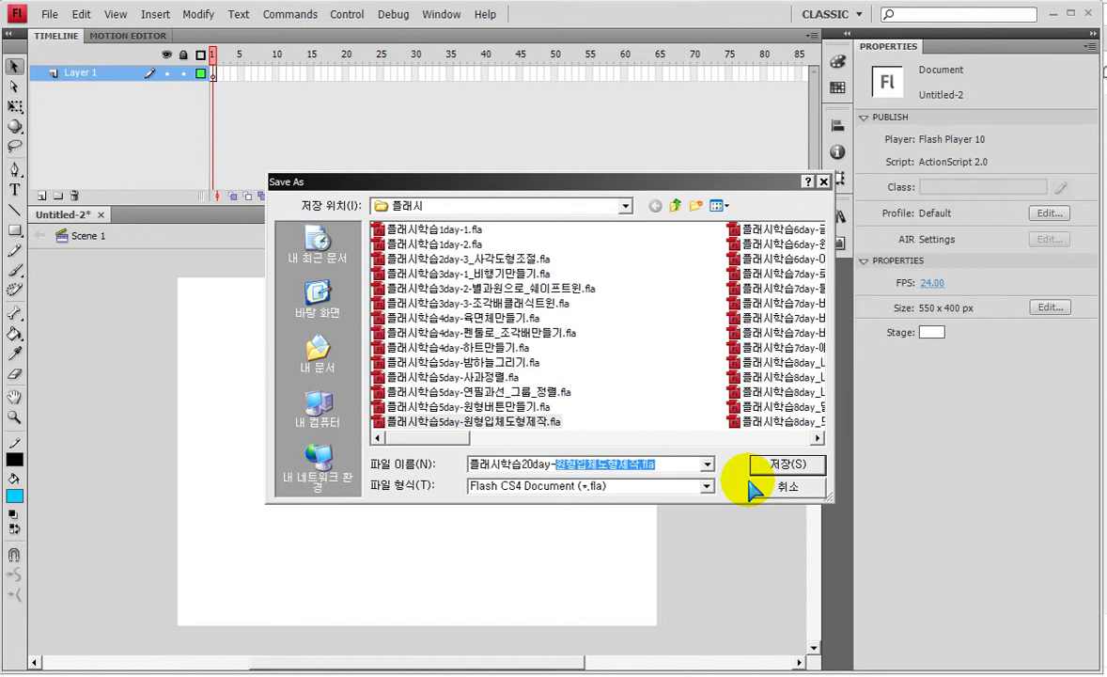
{"action": "type", "text": "원재성정시"}
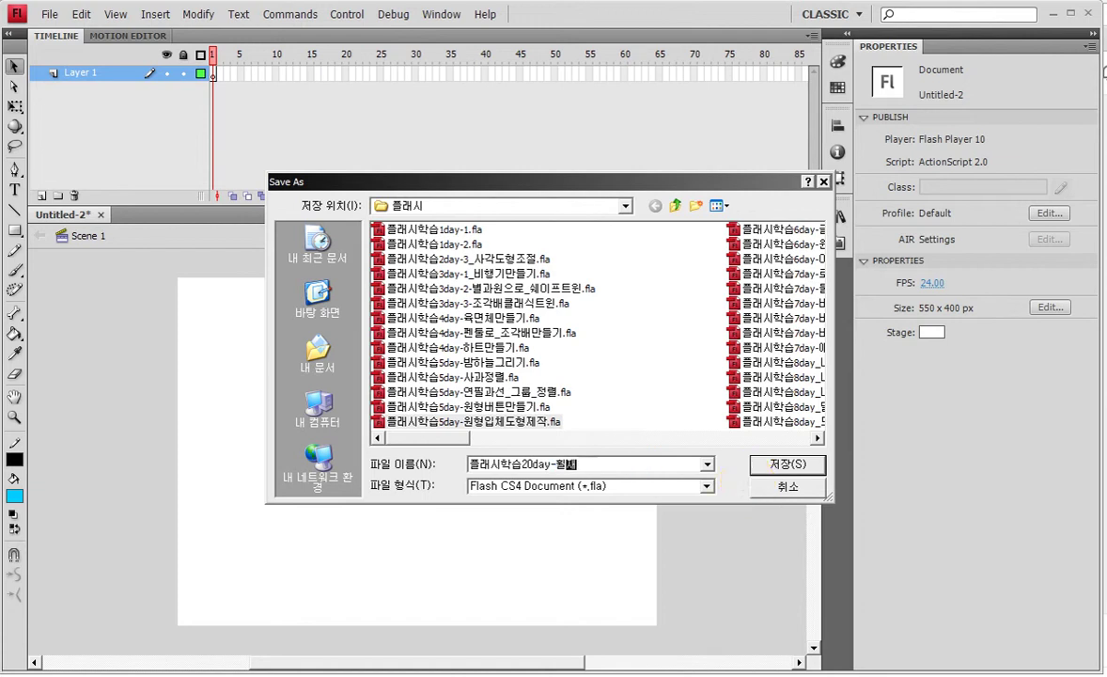
{"action": "key", "text": "BackSpace"}
{"action": "key", "text": "BackSpace"}
{"action": "key", "text": "BackSpace"}
{"action": "key", "text": "BackSpace"}
{"action": "type", "text": "_재생서정시"}
{"action": "left_click", "coordinate": [755, 469]}
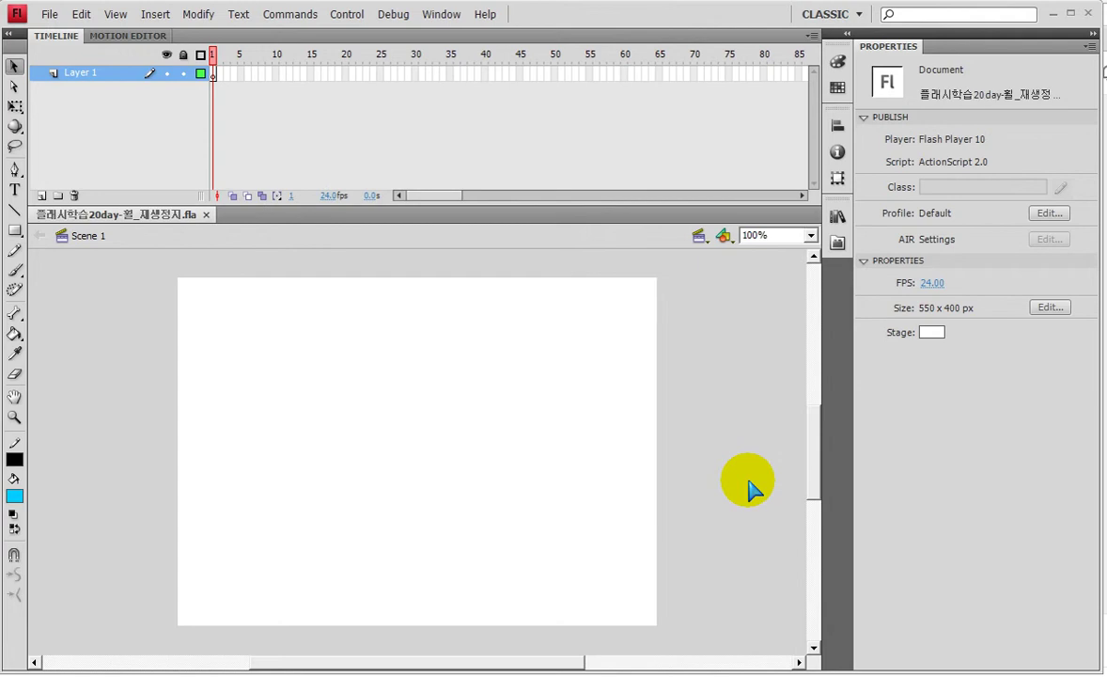
Import Wheel.png from the 제23강 folder to the stage.
{"action": "key", "text": "ctrl+r"}
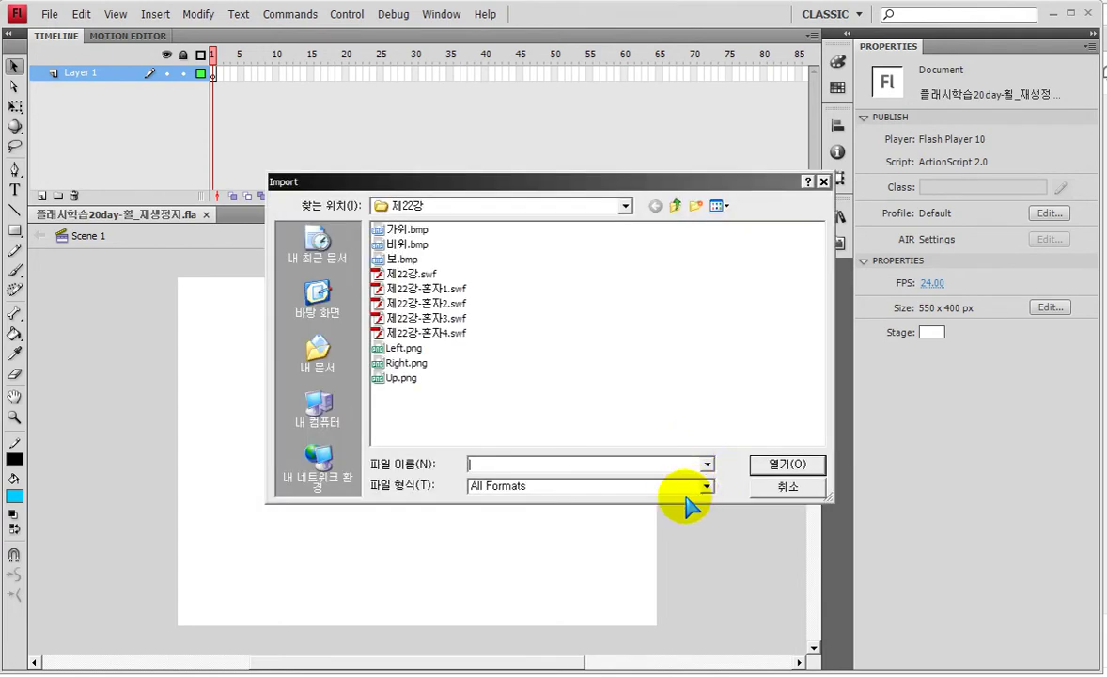
{"action": "left_click", "coordinate": [676, 207]}
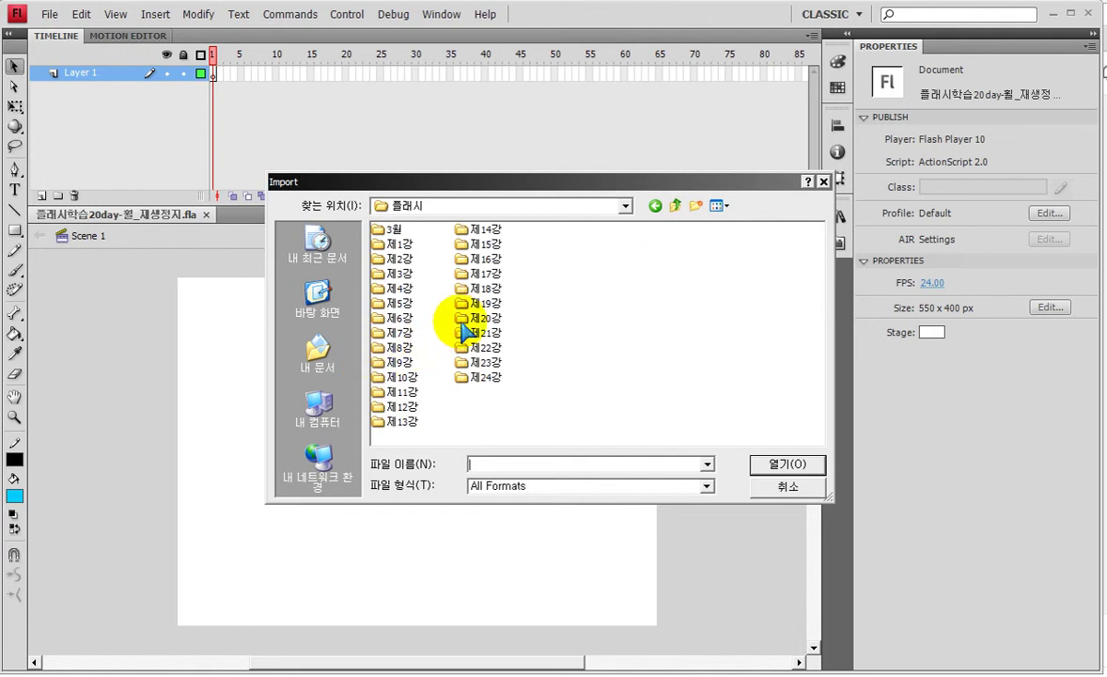
{"action": "double_click", "coordinate": [478, 362]}
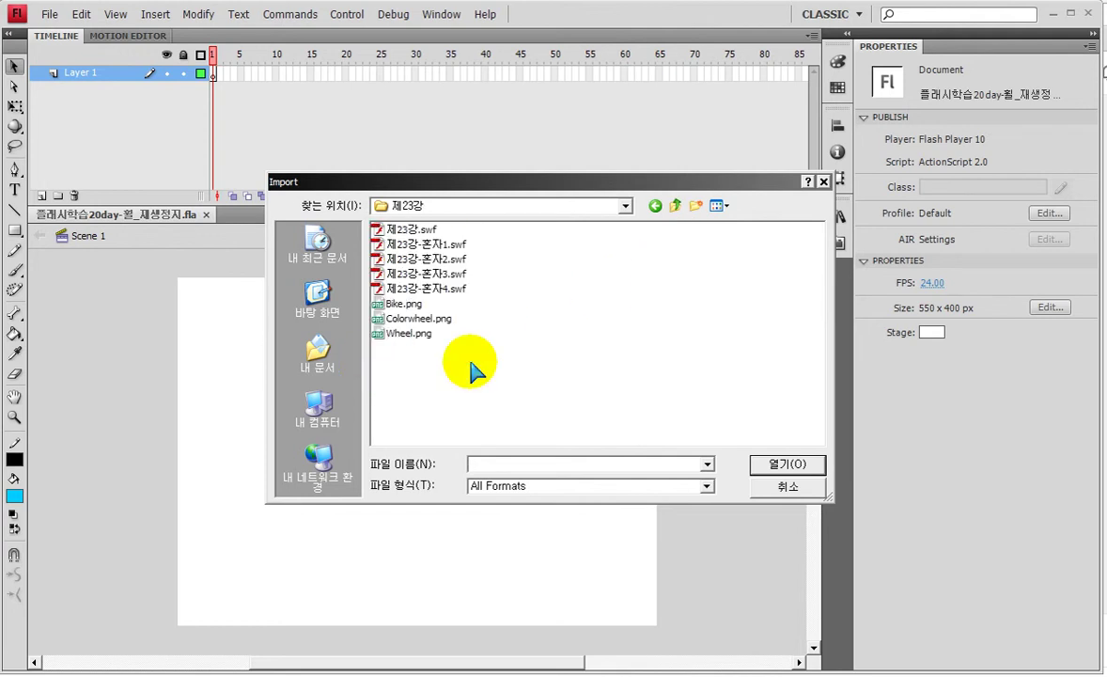
{"action": "left_click", "coordinate": [724, 209]}
{"action": "left_click", "coordinate": [742, 156]}
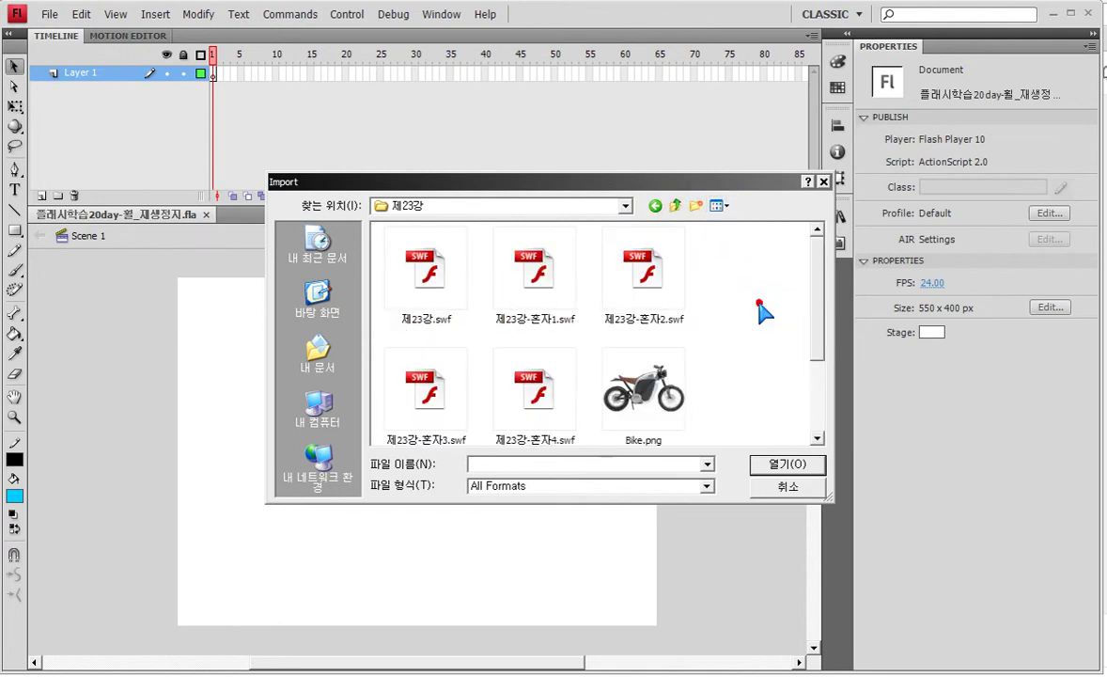
{"action": "scroll", "coordinate": [763, 310], "scroll_direction": "down", "scroll_amount": 3}
{"action": "left_click", "coordinate": [559, 385]}
{"action": "left_click", "coordinate": [784, 464]}
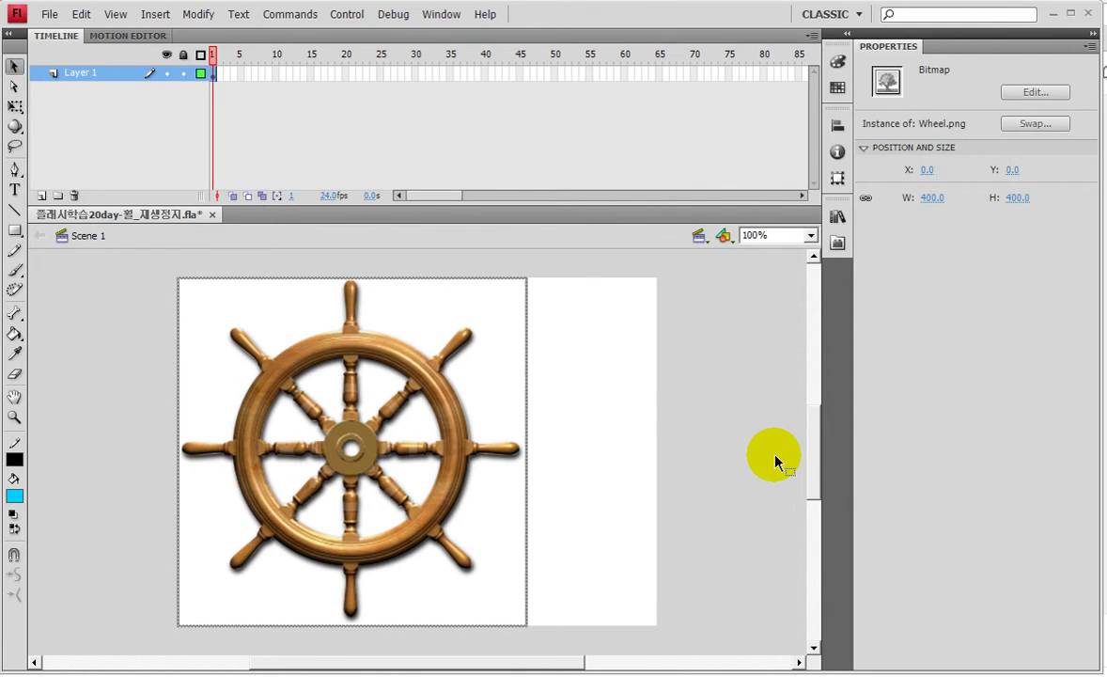
Scale the wheel image to 55% and centre it horizontally and vertically on the stage.
{"action": "left_click", "coordinate": [838, 179]}
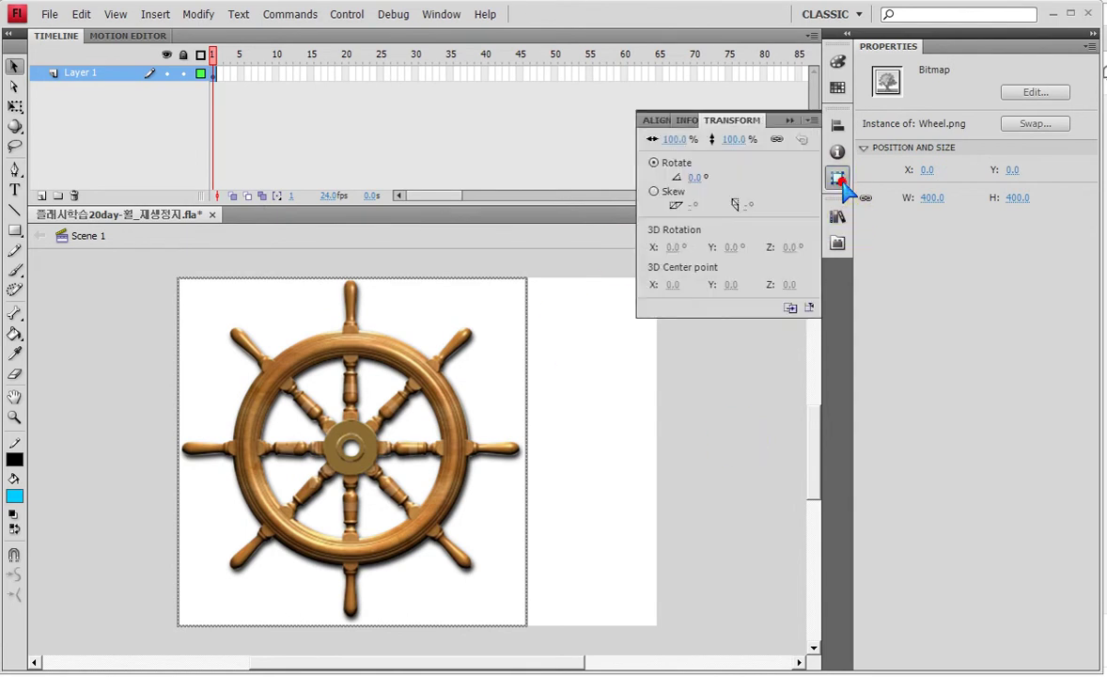
{"action": "left_click_drag", "start_coordinate": [673, 139], "coordinate": [635, 140]}
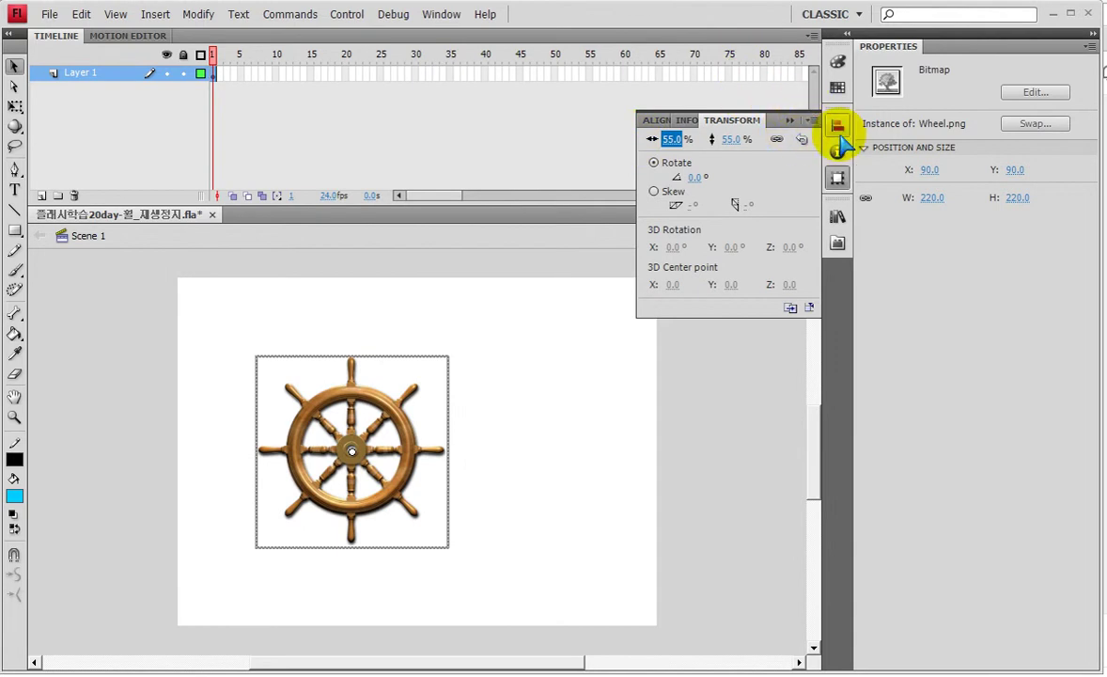
{"action": "left_click", "coordinate": [838, 125]}
{"action": "left_click", "coordinate": [674, 155]}
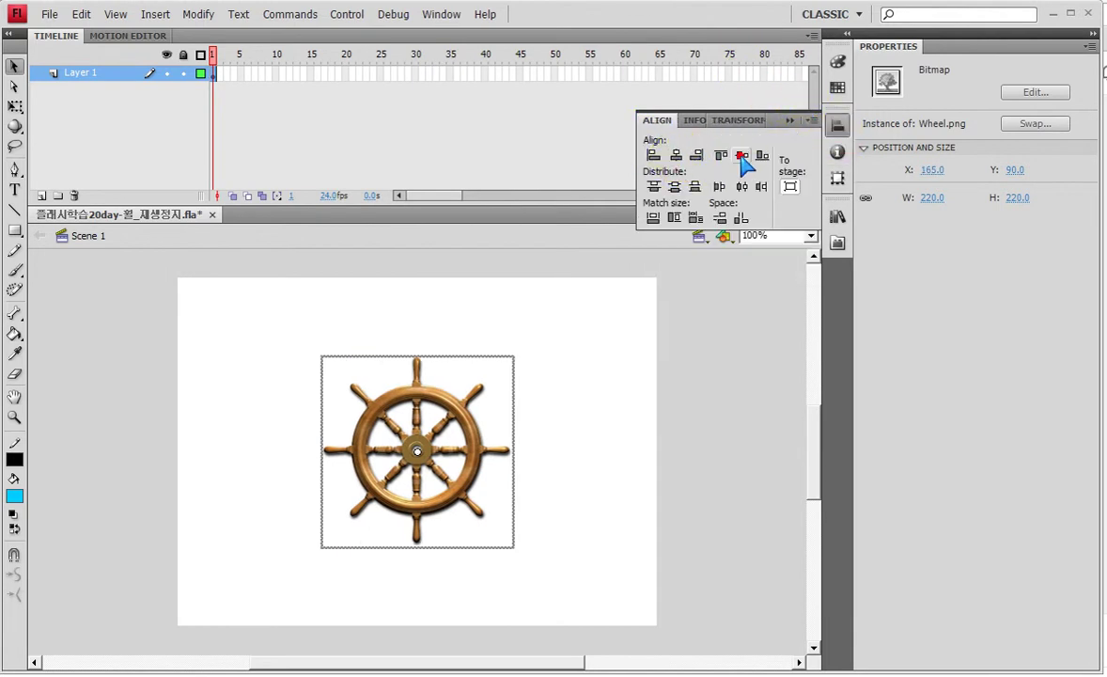
{"action": "left_click", "coordinate": [742, 156]}
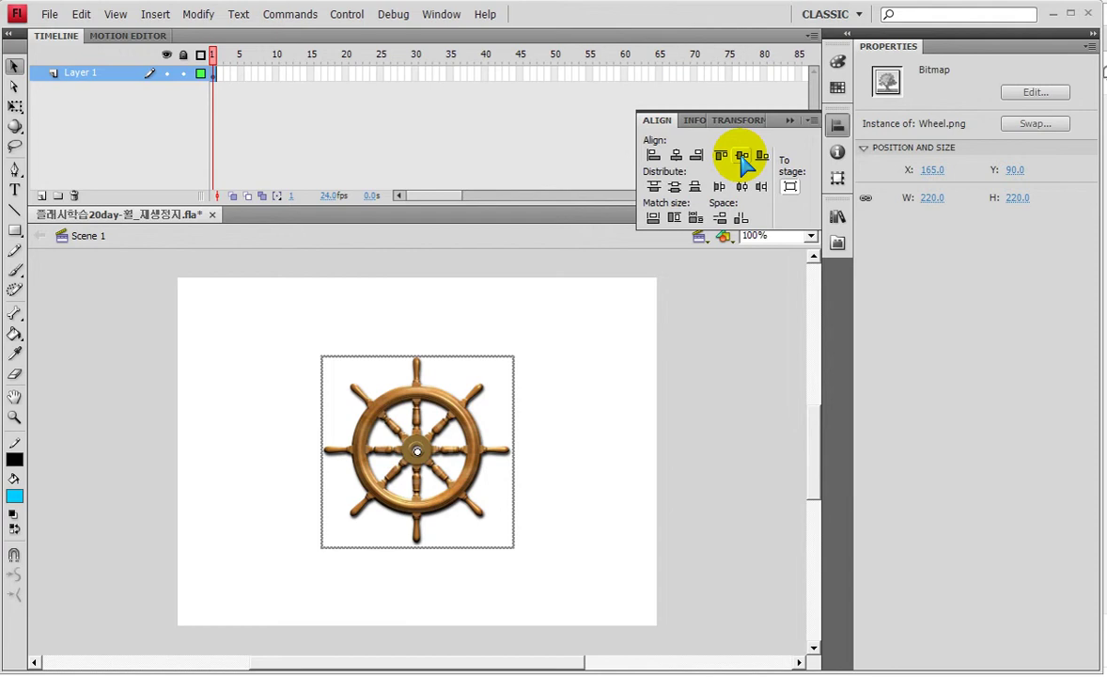
{"action": "left_click", "coordinate": [790, 120]}
Convert the wheel image to a Movie Clip symbol with the default name Symbol 1.
{"action": "left_click", "coordinate": [391, 399]}
{"action": "left_click", "coordinate": [385, 402]}
{"action": "key", "text": "F8"}
{"action": "left_click", "coordinate": [340, 145]}
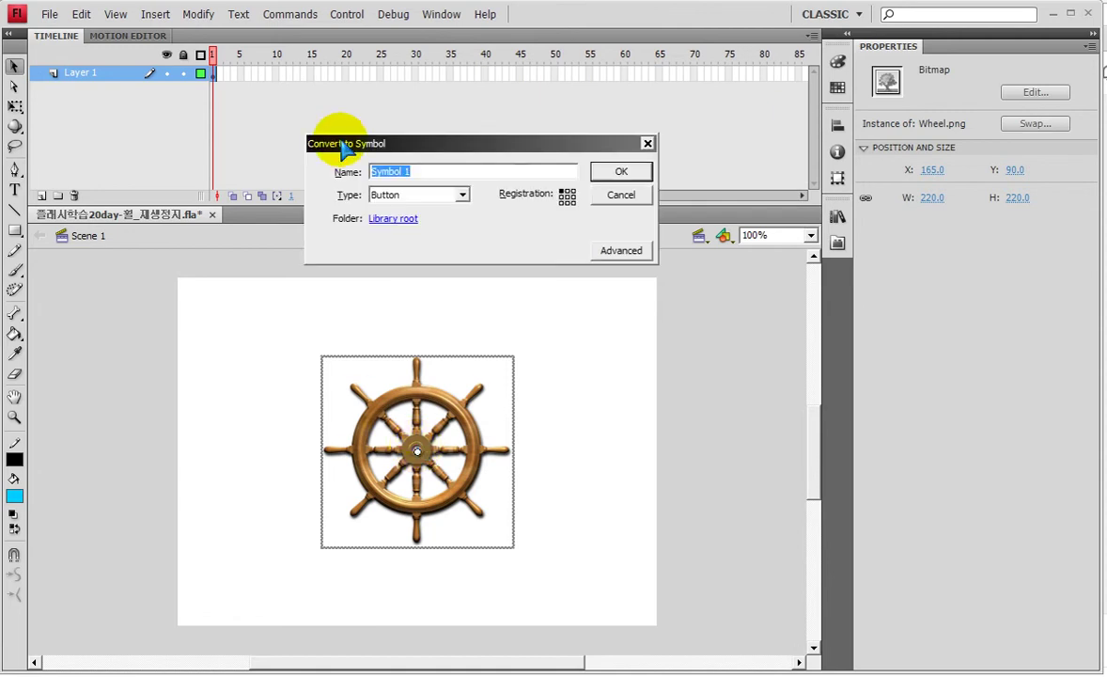
{"action": "left_click", "coordinate": [396, 192]}
{"action": "left_click", "coordinate": [411, 206]}
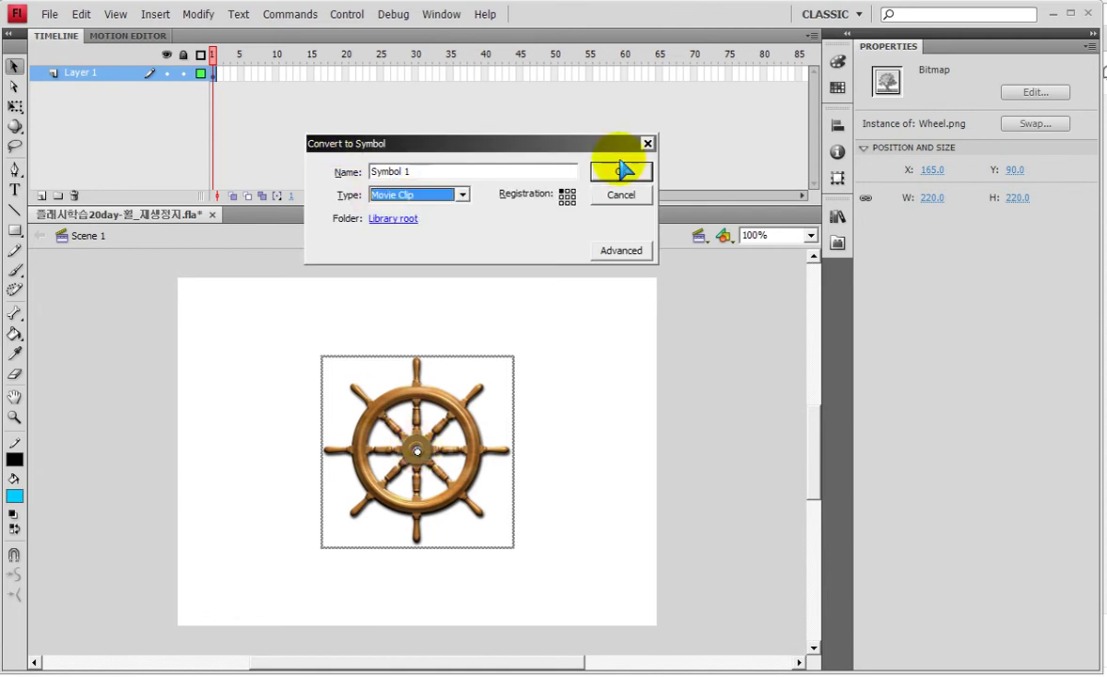
{"action": "left_click", "coordinate": [623, 175]}
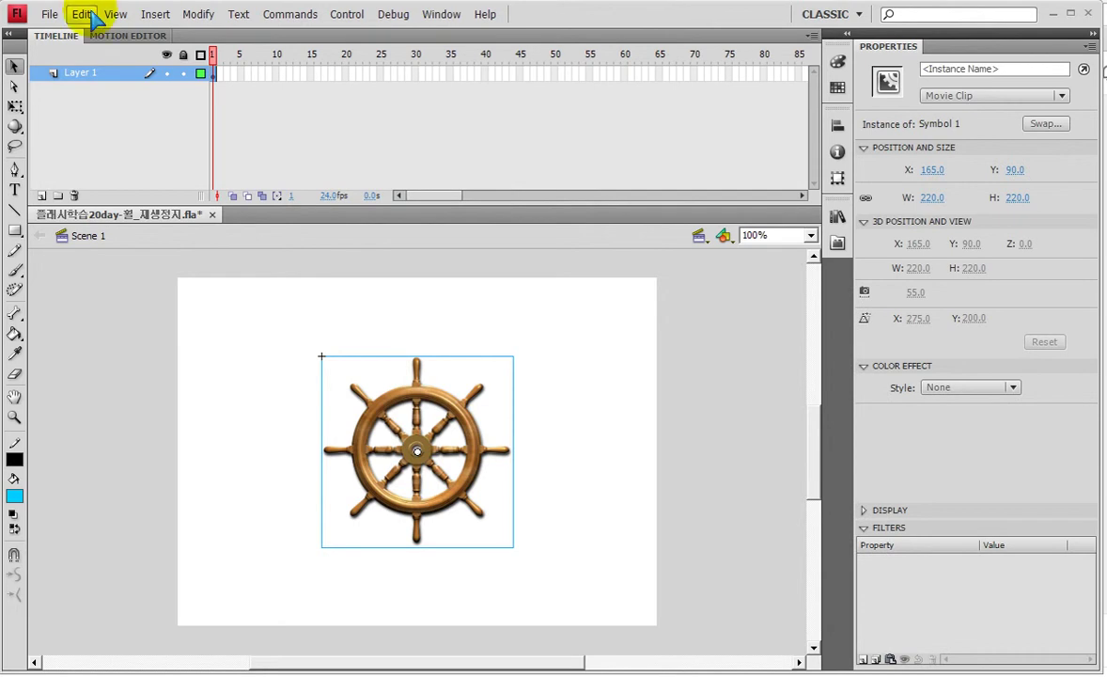
Insert a keyframe at frame 50 of Layer 1 and create a classic tween between frames 1 and 50.
{"action": "left_click", "coordinate": [554, 74]}
{"action": "key", "text": "F5"}
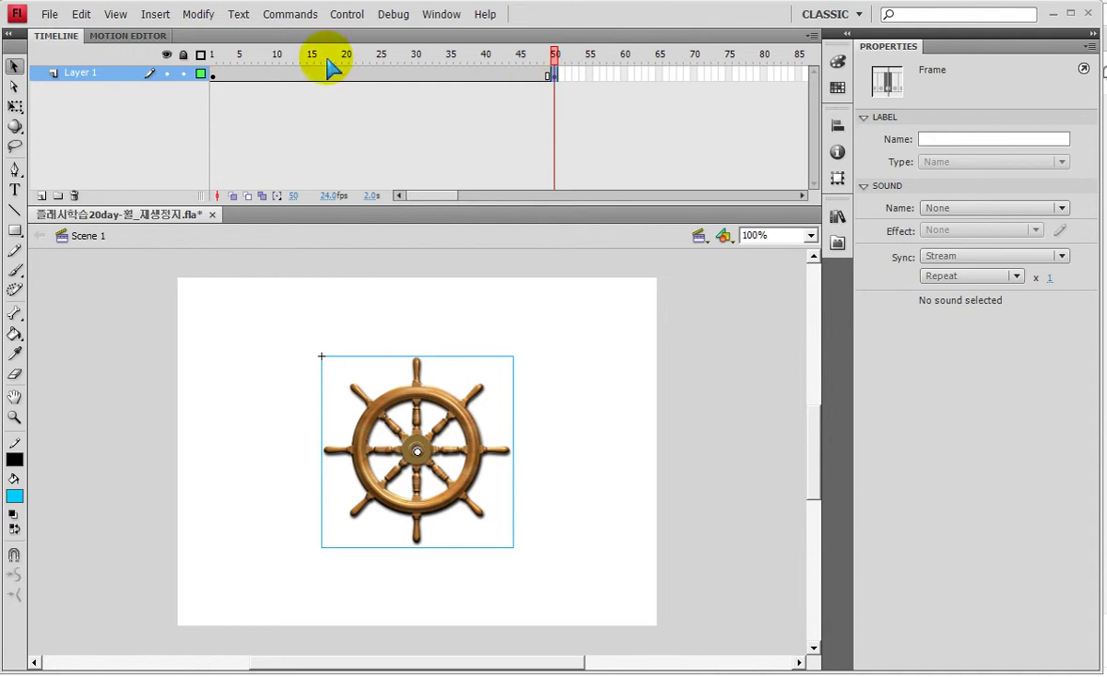
{"action": "right_click", "coordinate": [357, 80]}
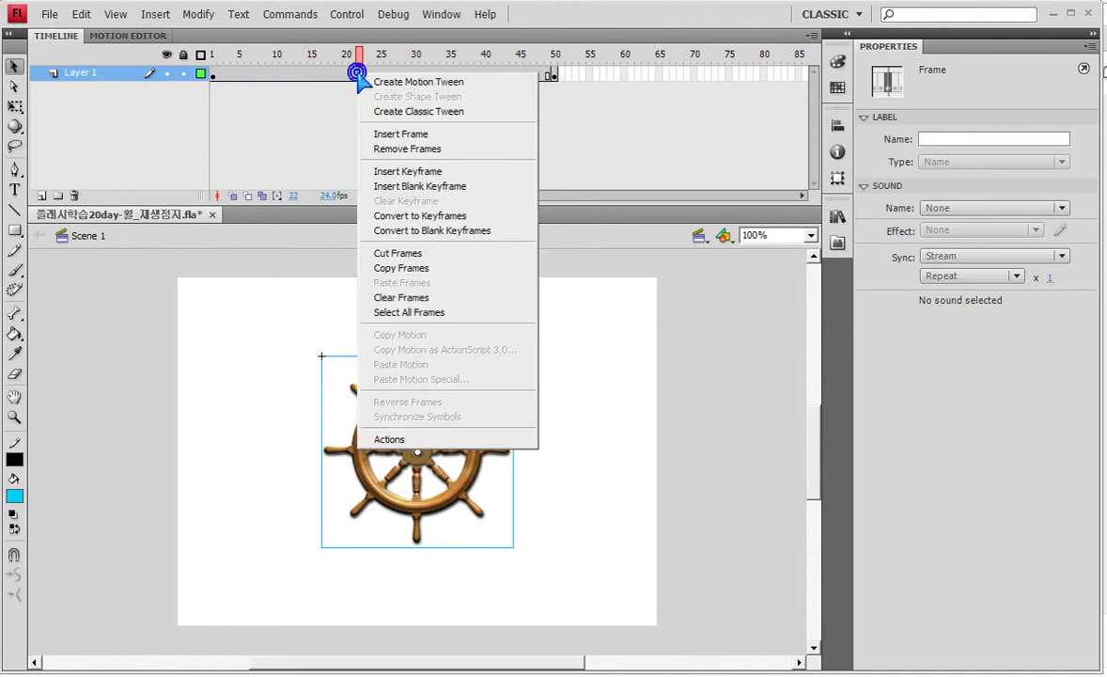
{"action": "left_click", "coordinate": [399, 108]}
{"action": "left_click", "coordinate": [276, 52]}
Set the wheel's classic tween to rotate clockwise (CW) 2 times.
{"action": "left_click", "coordinate": [324, 75]}
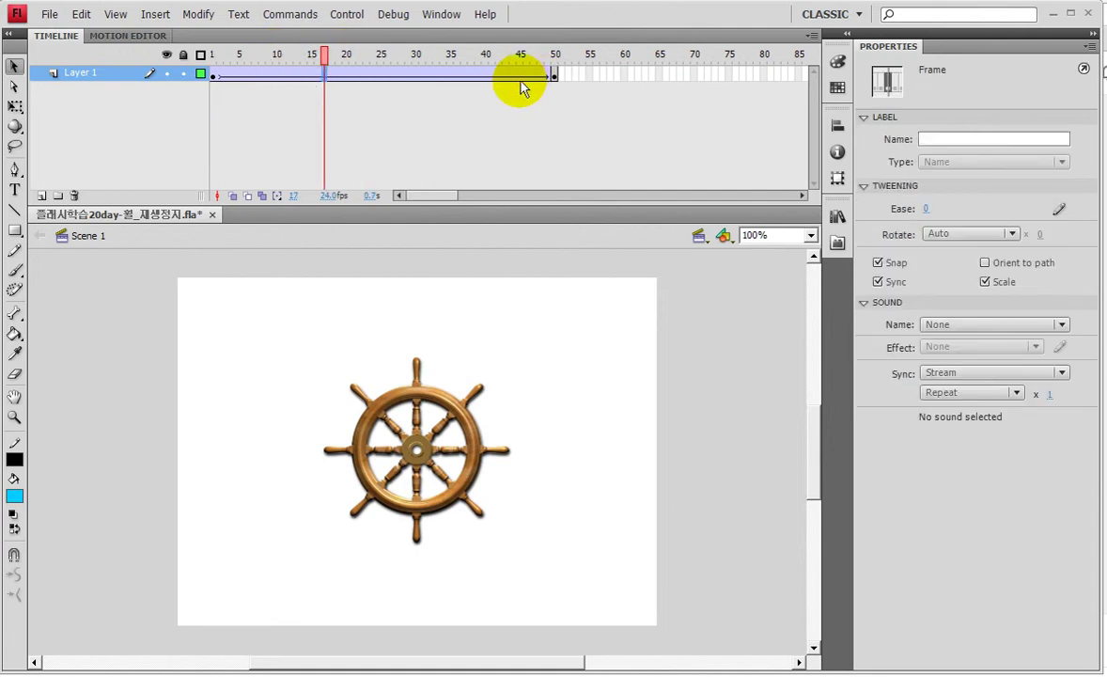
{"action": "left_click", "coordinate": [968, 235]}
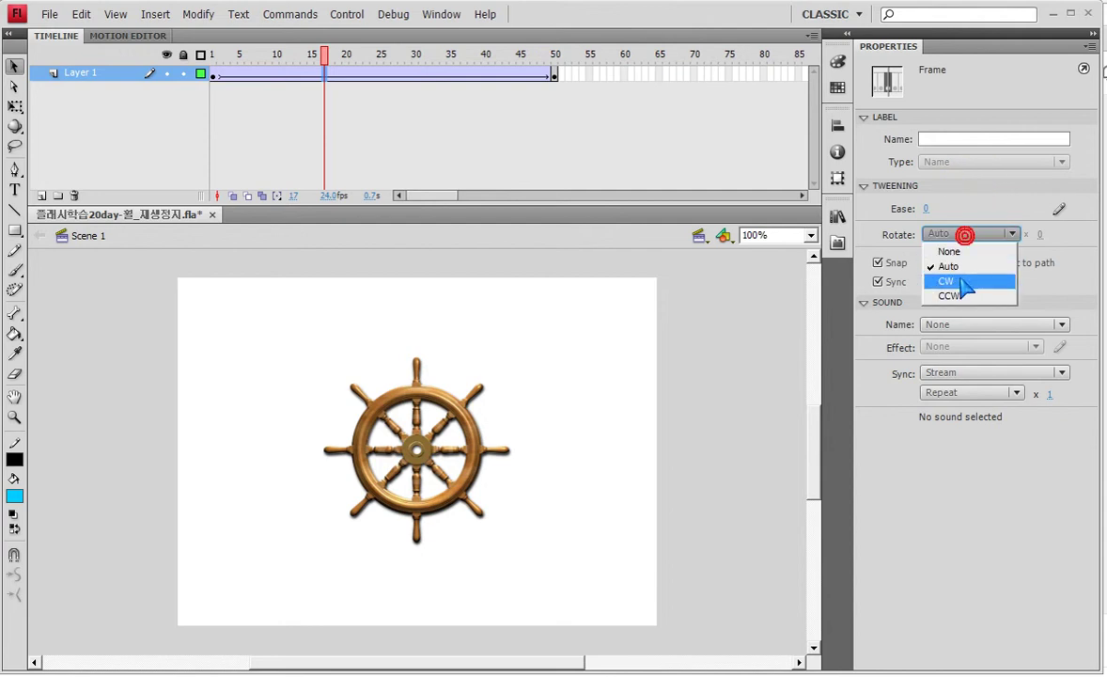
{"action": "left_click", "coordinate": [963, 281]}
{"action": "left_click", "coordinate": [1041, 235]}
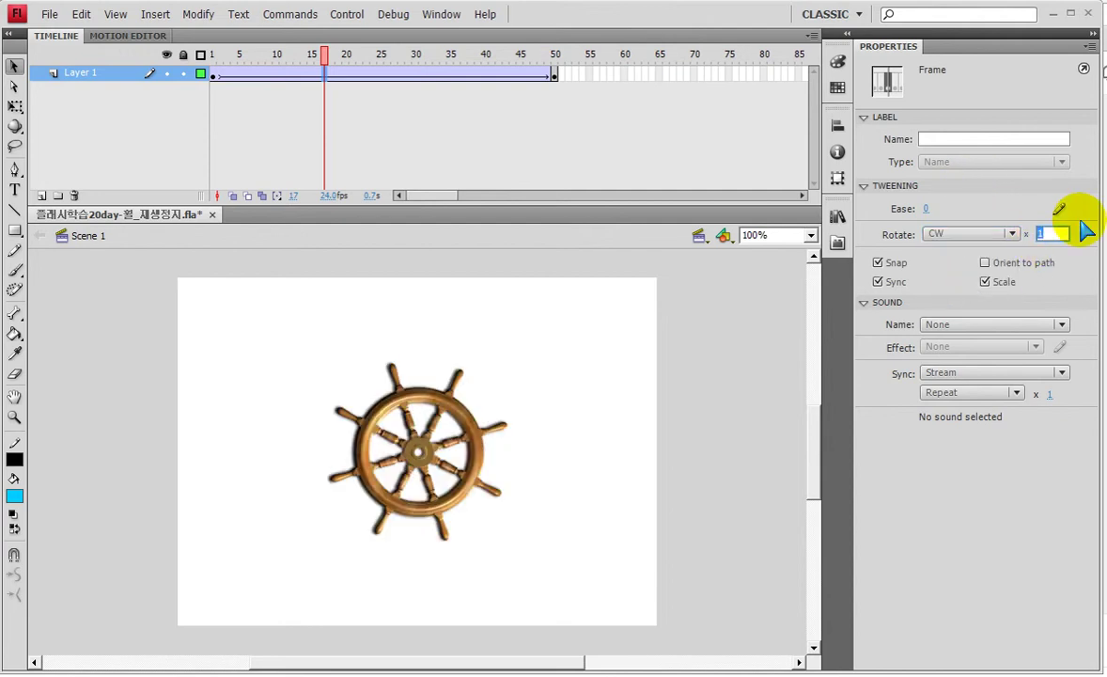
{"action": "type", "text": "2"}
{"action": "key", "text": "Return"}
Preview the wheel's rotation in the timeline and in a test movie, and close the test window.
{"action": "mouse_move", "coordinate": [300, 53]}
{"action": "left_mouse_down"}
{"action": "mouse_move", "coordinate": [427, 62]}
{"action": "mouse_move", "coordinate": [310, 63]}
{"action": "left_mouse_up"}
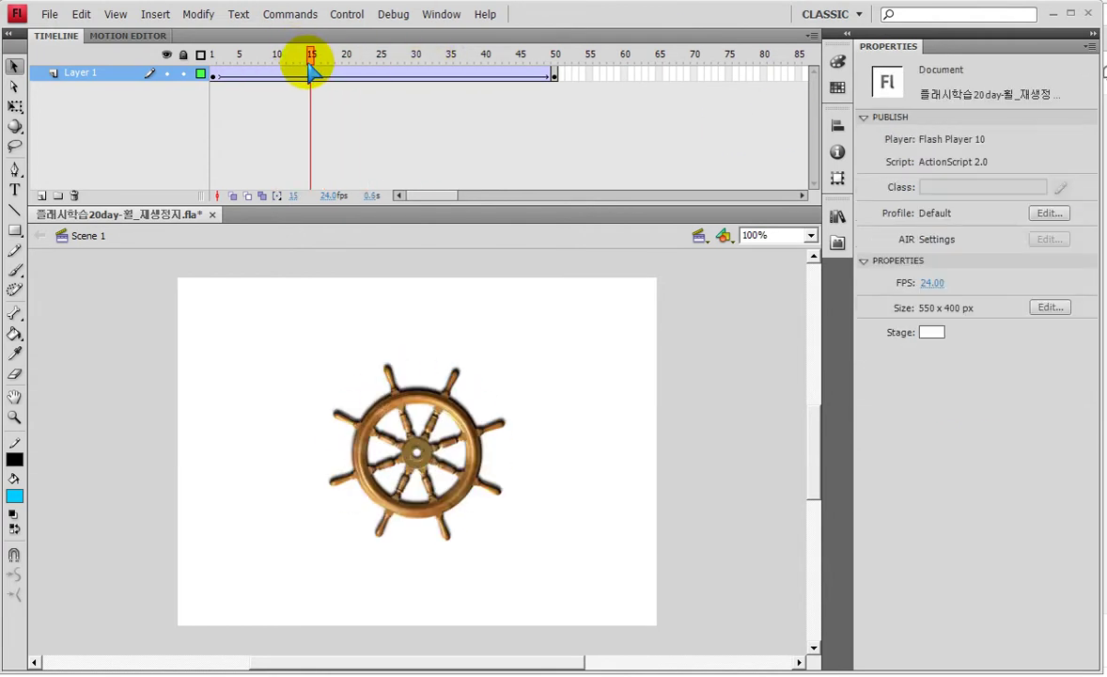
{"action": "key", "text": "ctrl+Return"}
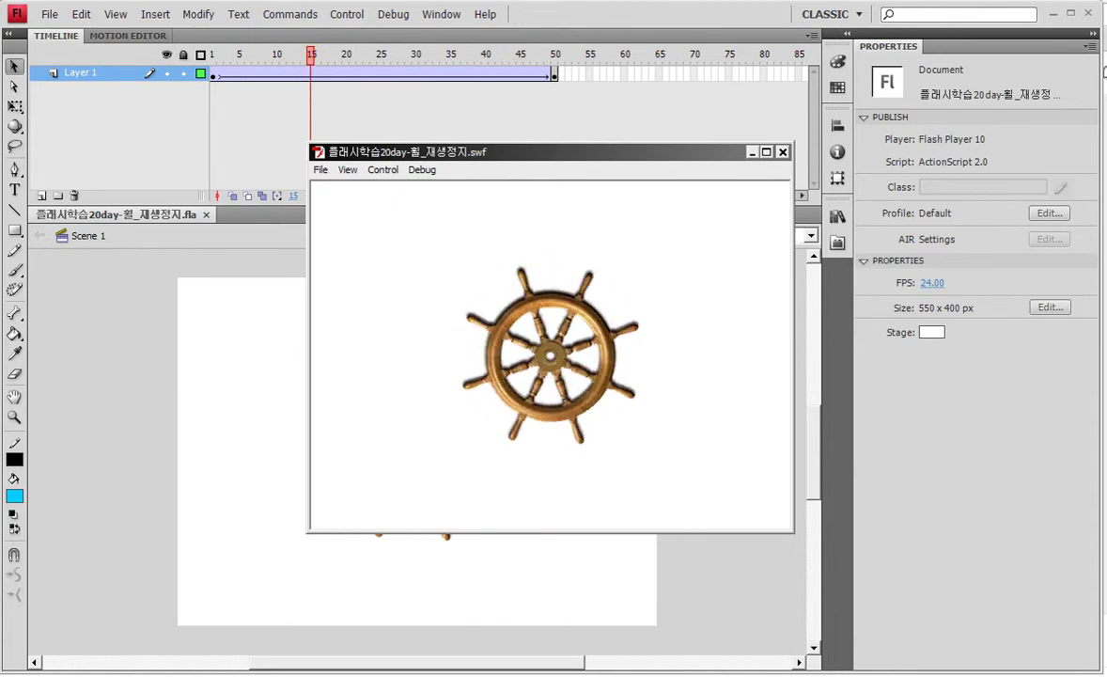
{"action": "left_click", "coordinate": [783, 150]}
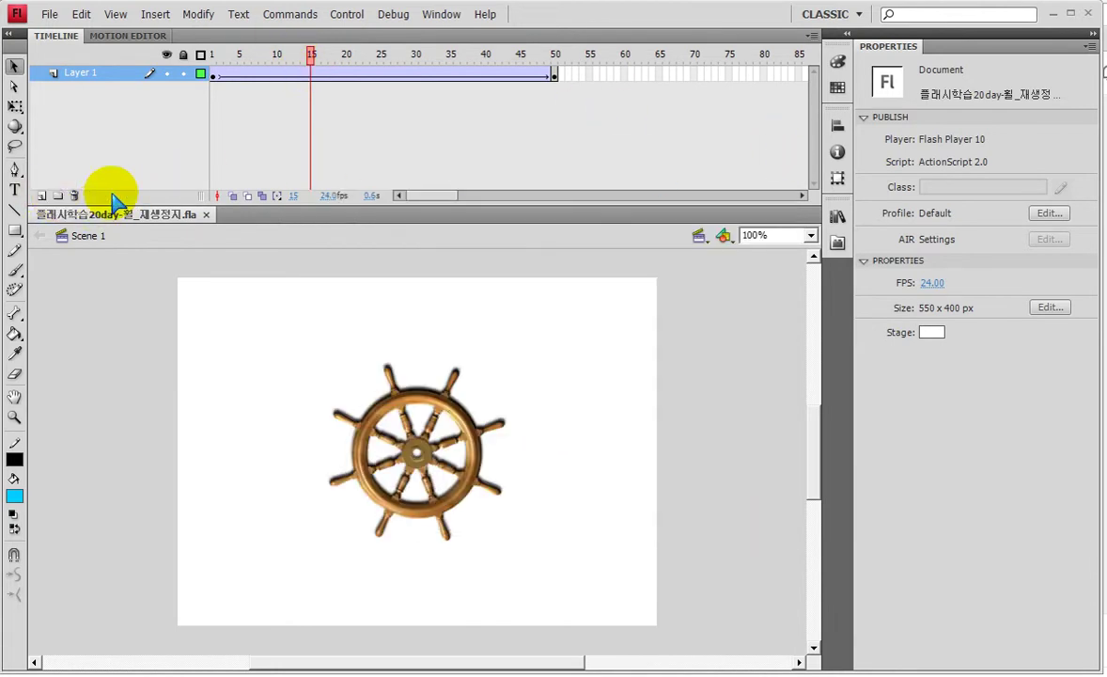
Lock Layer 1, add a new layer above it and select the new layer's first frame.
{"action": "left_click", "coordinate": [184, 74]}
{"action": "left_click", "coordinate": [41, 195]}
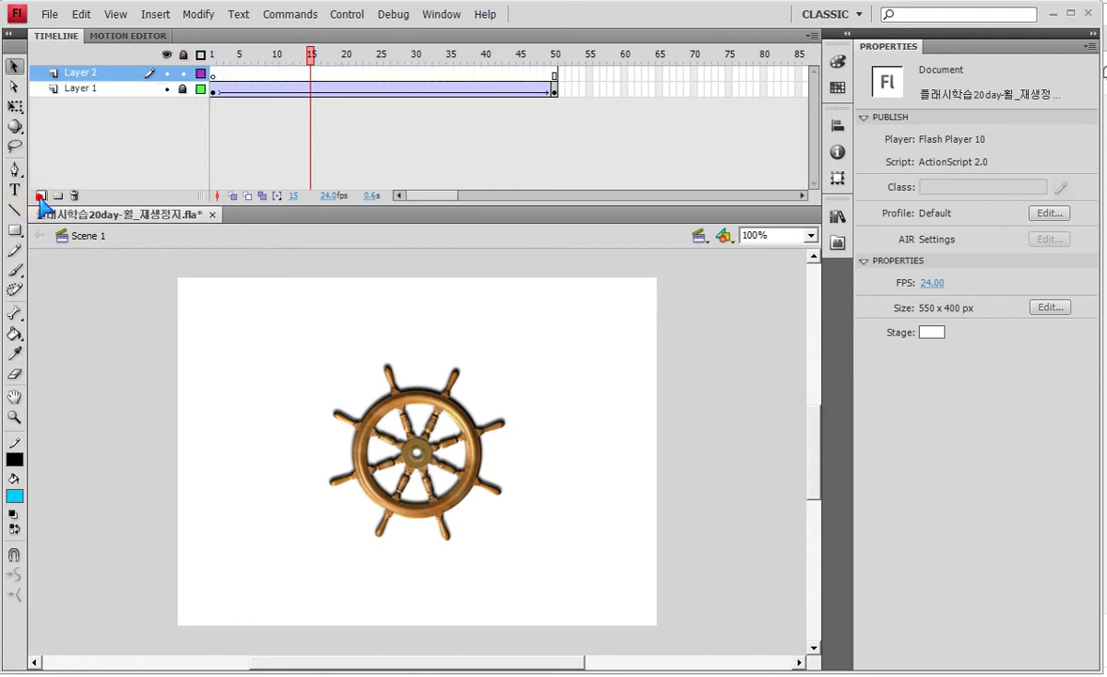
{"action": "left_click", "coordinate": [213, 74]}
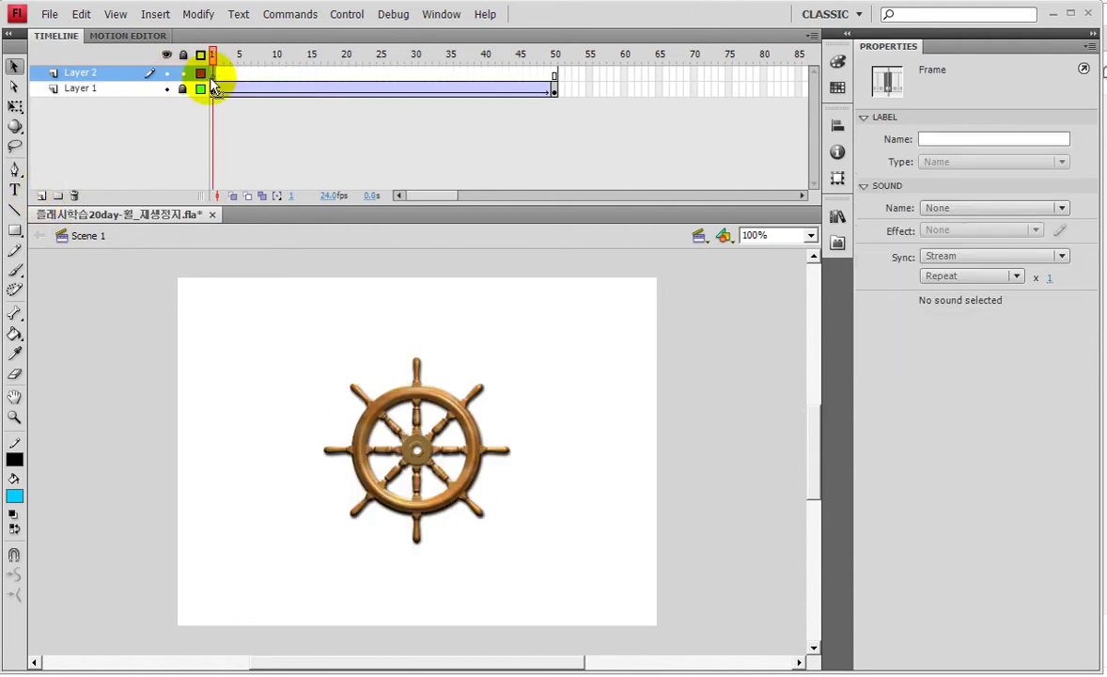
Set up the Rectangle Primitive Tool with the red radial gradient fill and a stroke of 3.
{"action": "left_click", "coordinate": [14, 68]}
{"action": "left_click", "coordinate": [15, 231]}
{"action": "left_click_drag", "start_coordinate": [19, 237], "coordinate": [67, 278]}
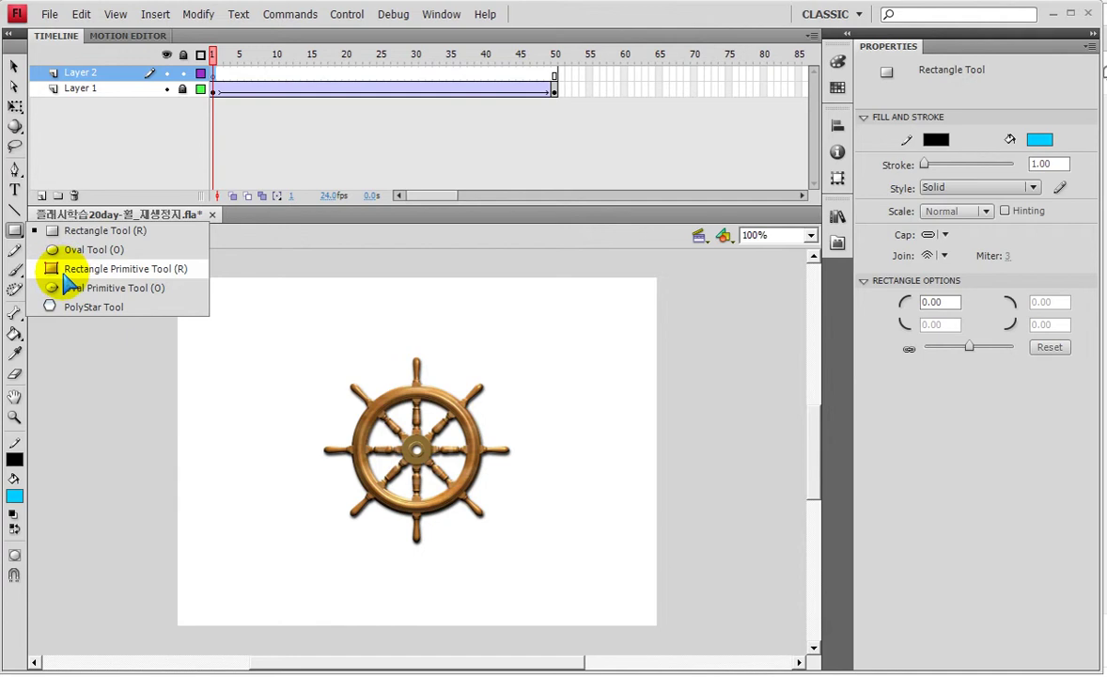
{"action": "left_click_drag", "start_coordinate": [68, 280], "coordinate": [68, 280]}
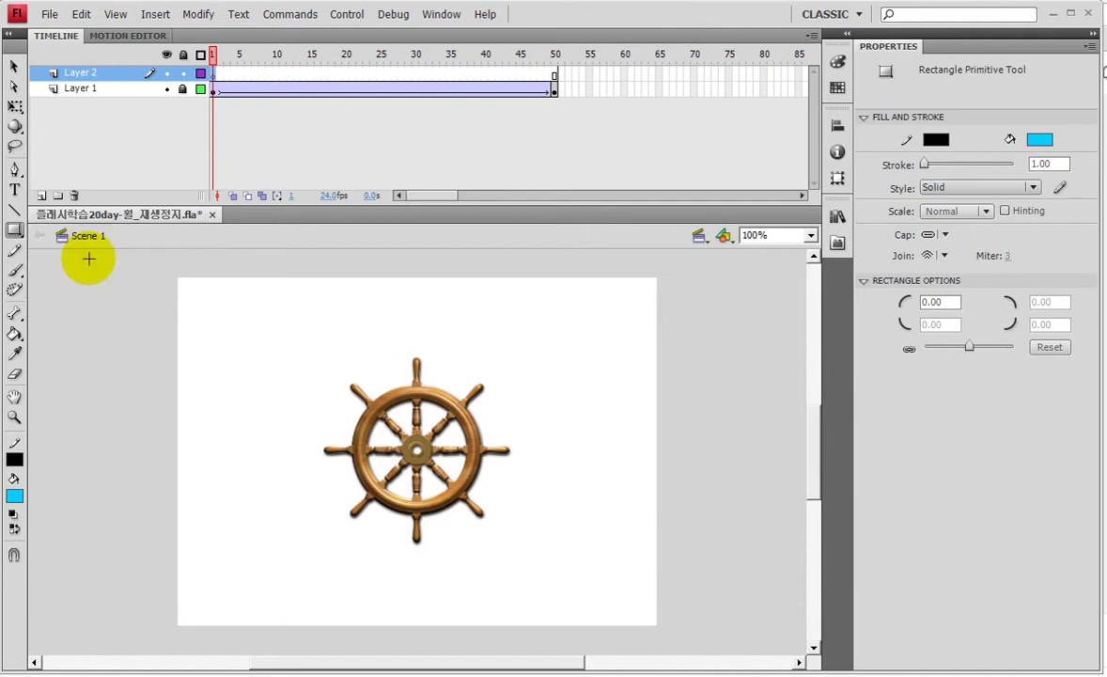
{"action": "left_click", "coordinate": [1040, 139]}
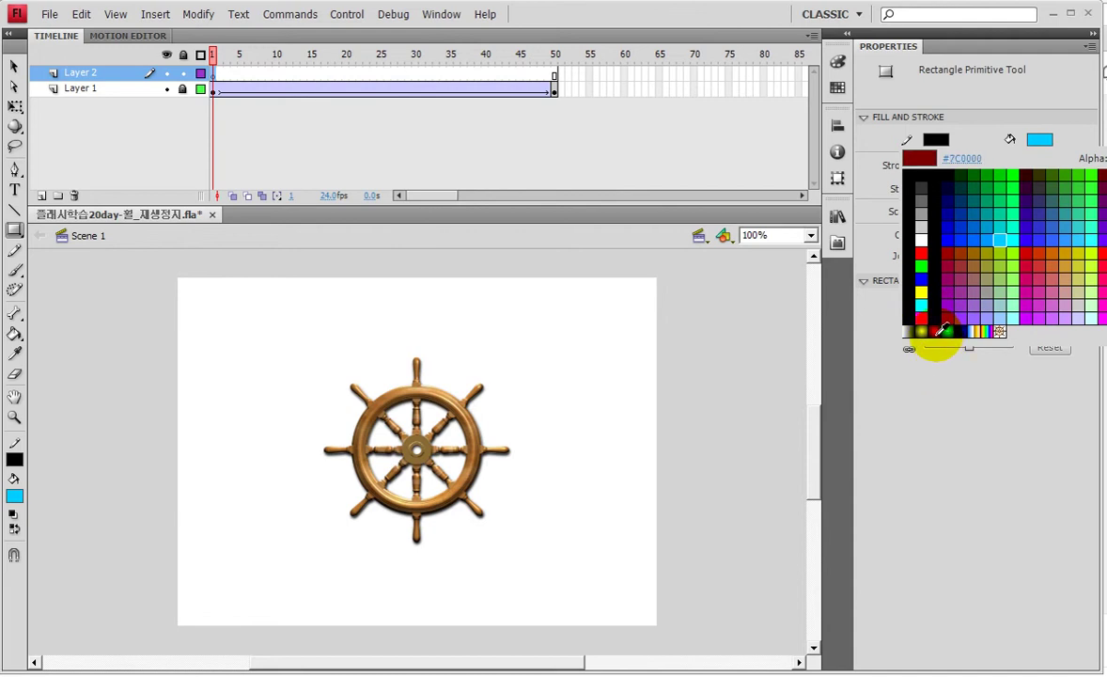
{"action": "left_click", "coordinate": [935, 331]}
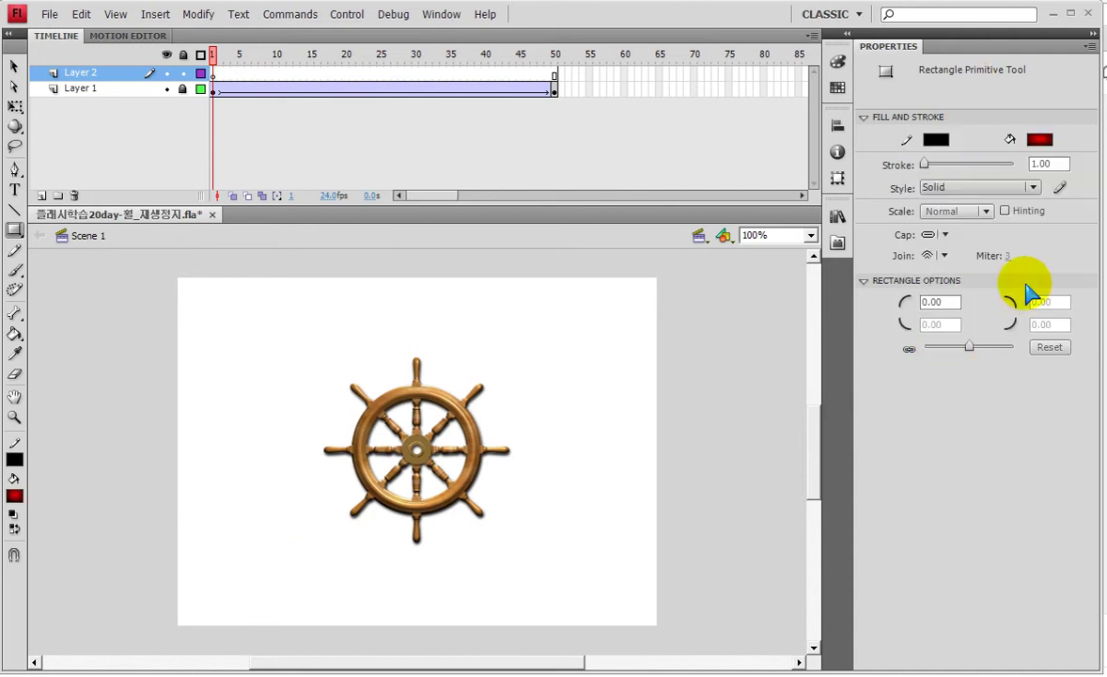
{"action": "double_click", "coordinate": [1046, 165]}
{"action": "type", "text": "3"}
{"action": "key", "text": "Return"}
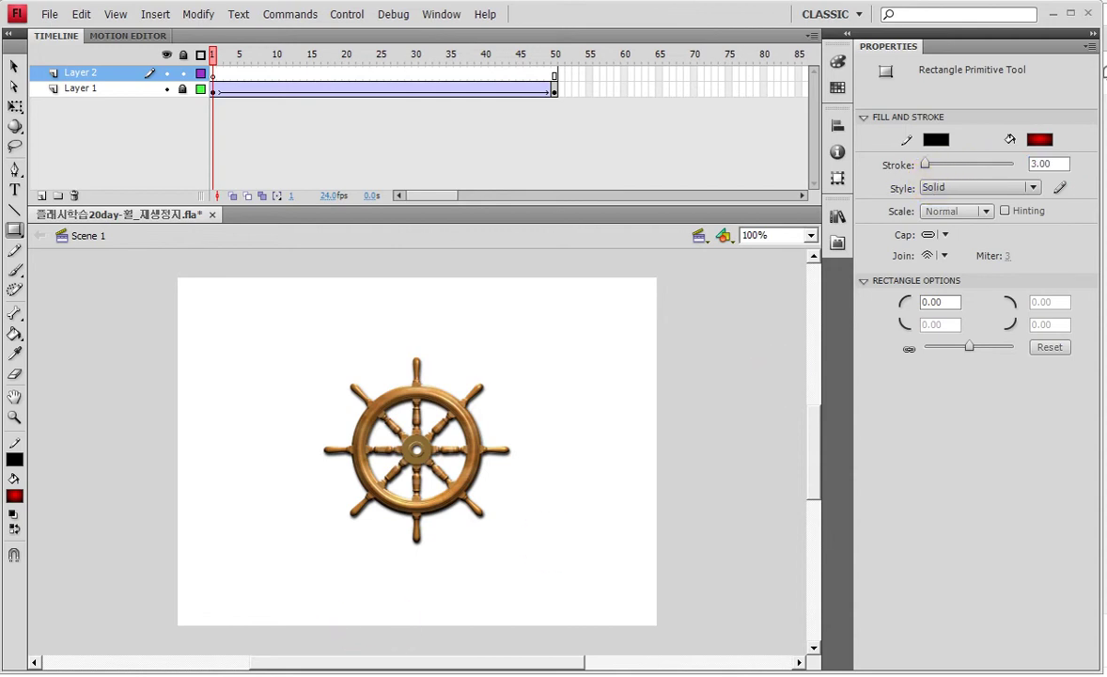
Draw a rectangle primitive about 73 by 32 px below the wheel and round its corners to a radius of about 38.8.
{"action": "left_click", "coordinate": [14, 416]}
{"action": "left_click", "coordinate": [198, 511]}
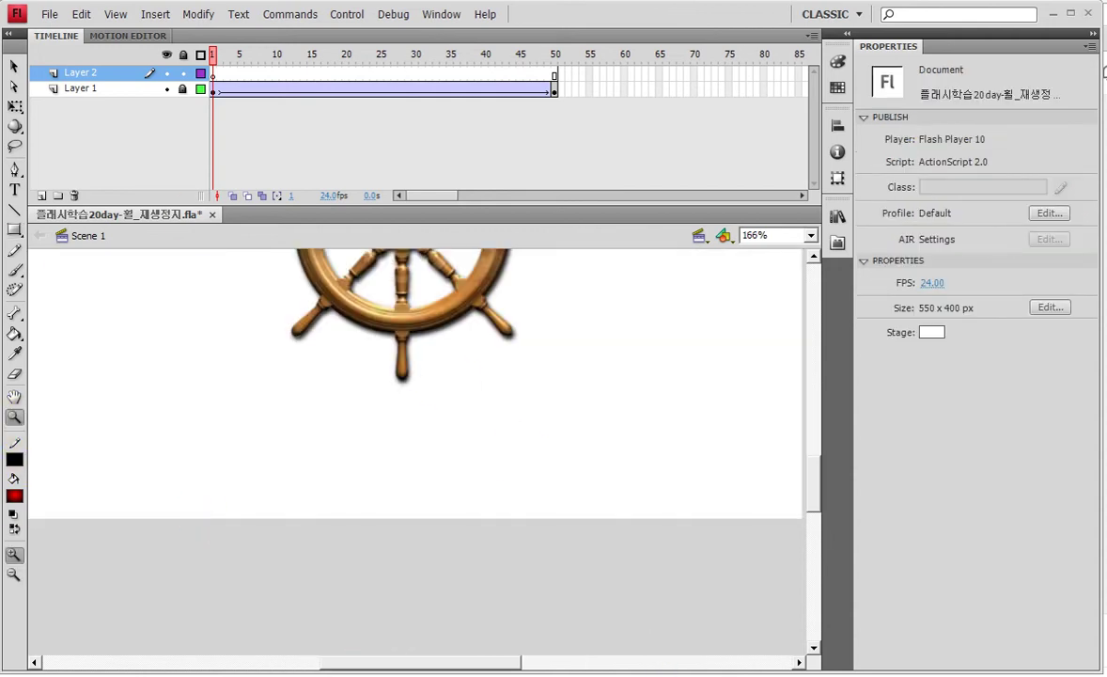
{"action": "left_click", "coordinate": [14, 230]}
{"action": "left_click_drag", "start_coordinate": [235, 416], "coordinate": [344, 462]}
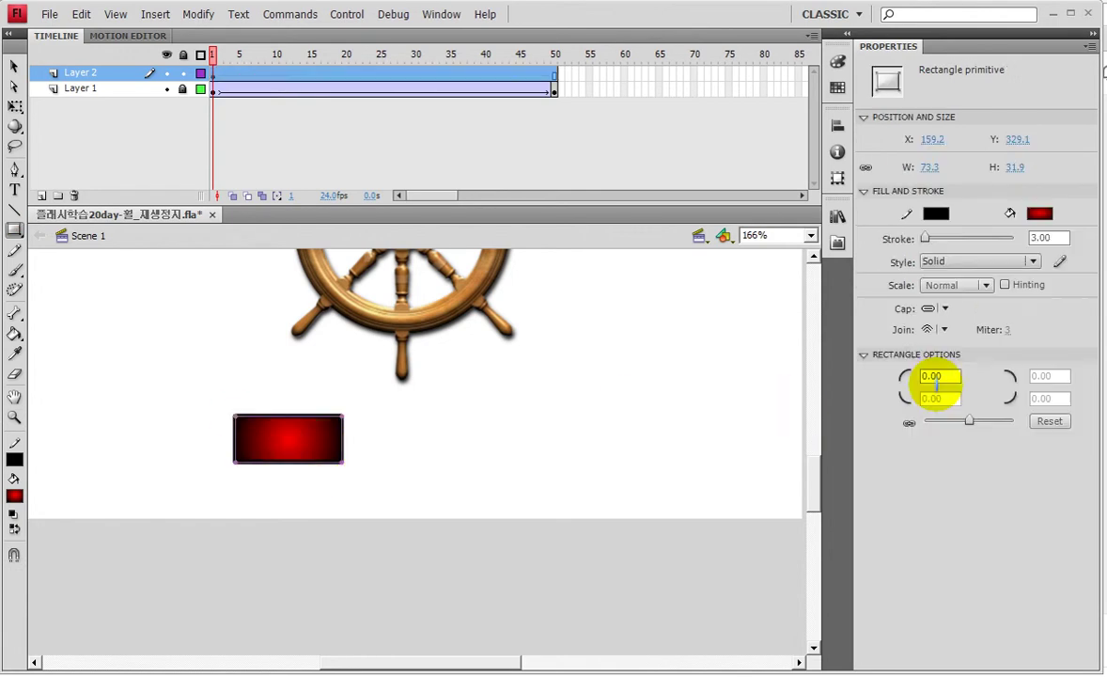
{"action": "left_click_drag", "start_coordinate": [971, 421], "coordinate": [987, 421]}
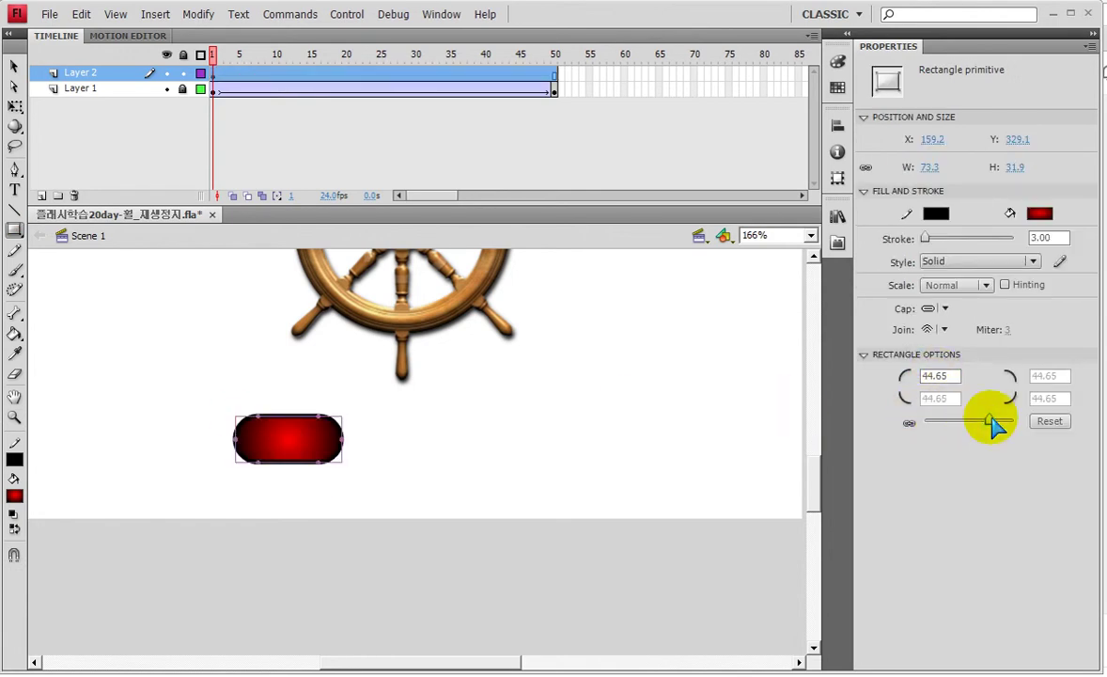
Move the red rounded rectangle slightly lower, to about X 156.8 and Y 336.3.
{"action": "left_click", "coordinate": [14, 66]}
{"action": "left_click", "coordinate": [76, 449]}
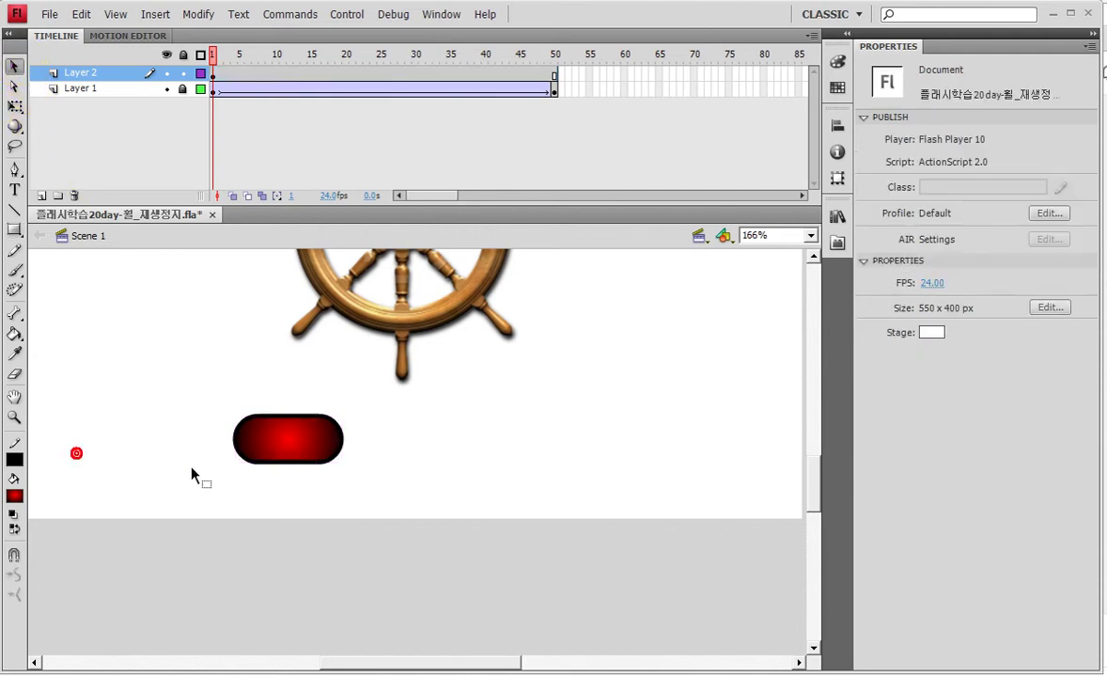
{"action": "left_click_drag", "start_coordinate": [277, 448], "coordinate": [273, 459]}
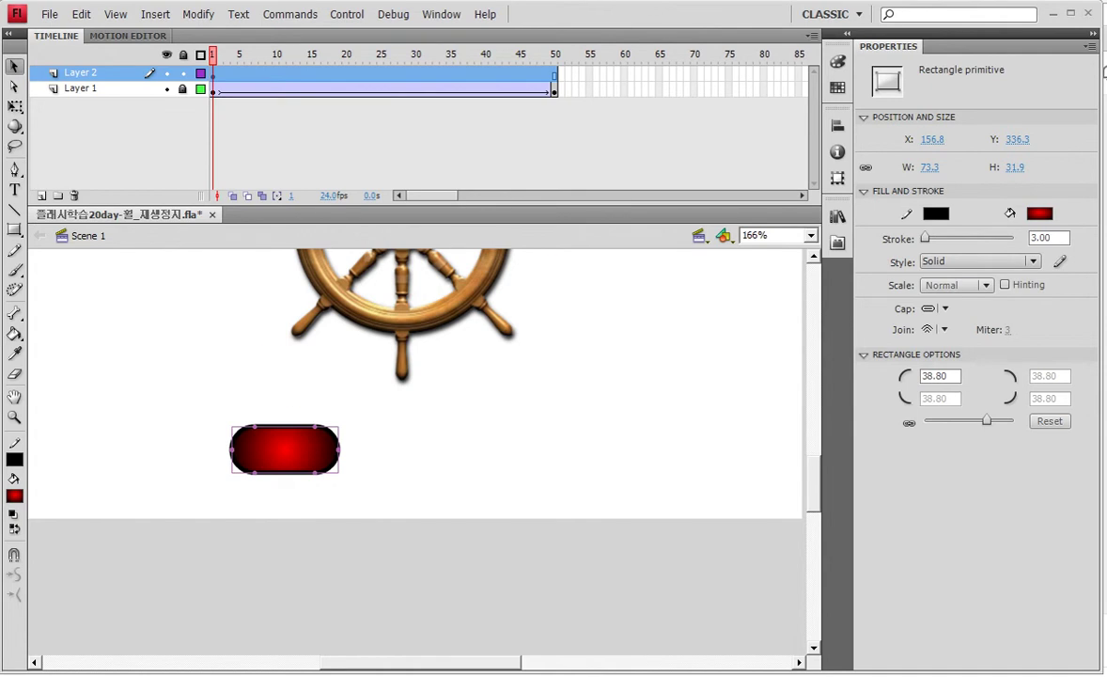
Add a white static text reading "ㄴ새ㅔ" above the red rounded rectangle.
{"action": "left_click", "coordinate": [14, 416]}
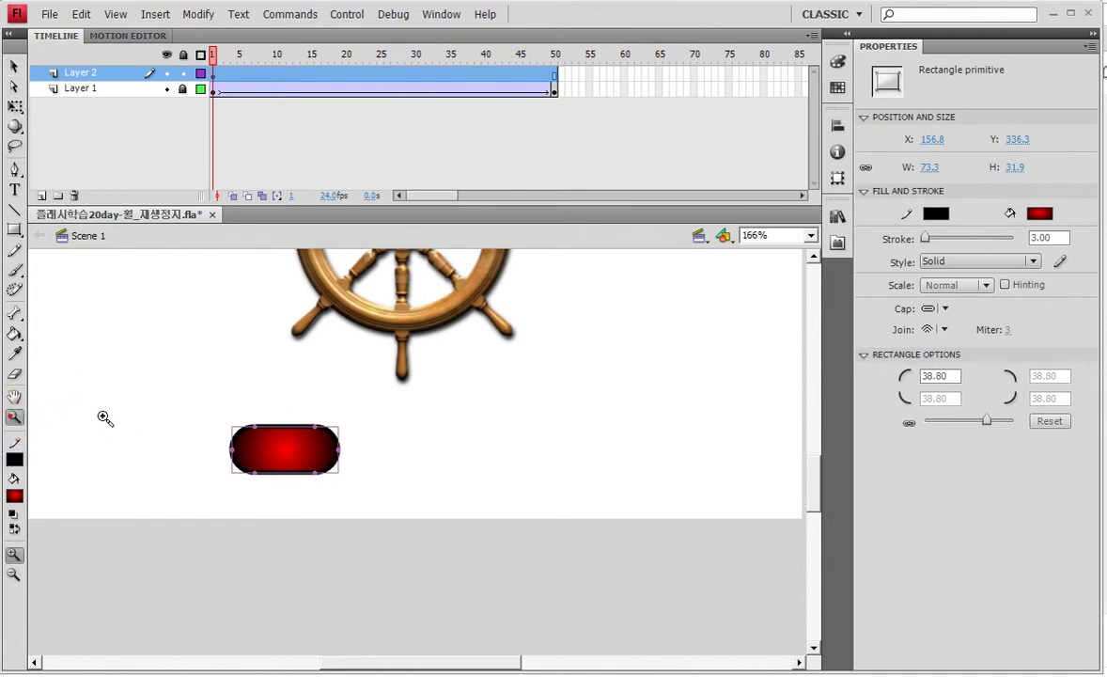
{"action": "left_click_drag", "start_coordinate": [173, 383], "coordinate": [452, 507]}
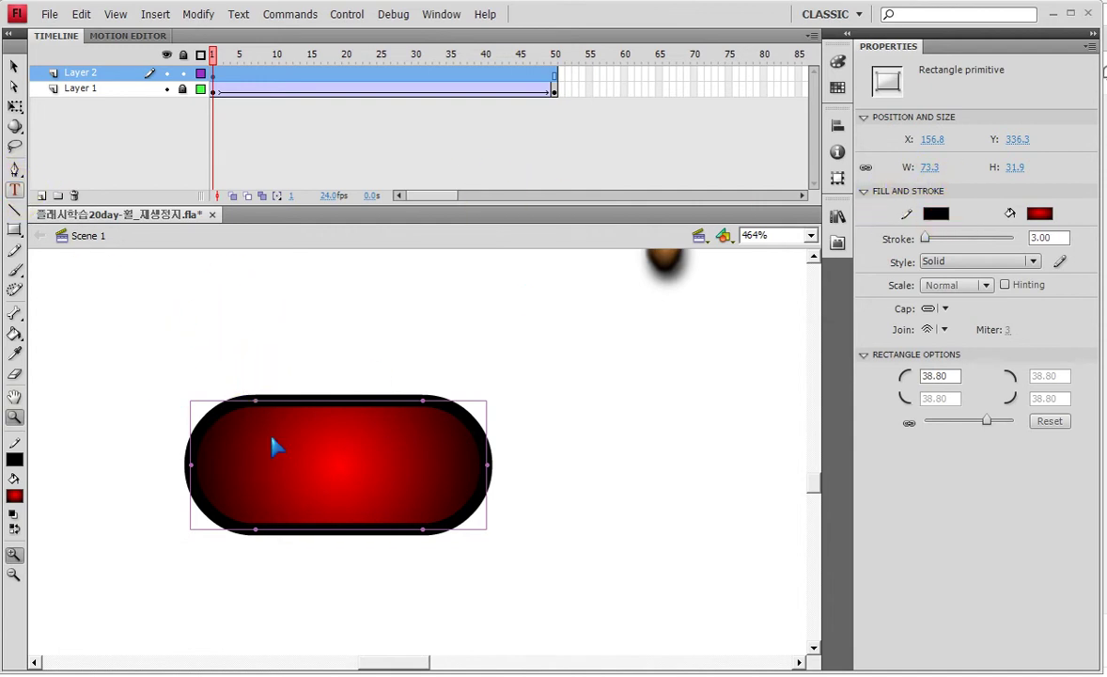
{"action": "key", "text": "t"}
{"action": "left_click", "coordinate": [294, 324]}
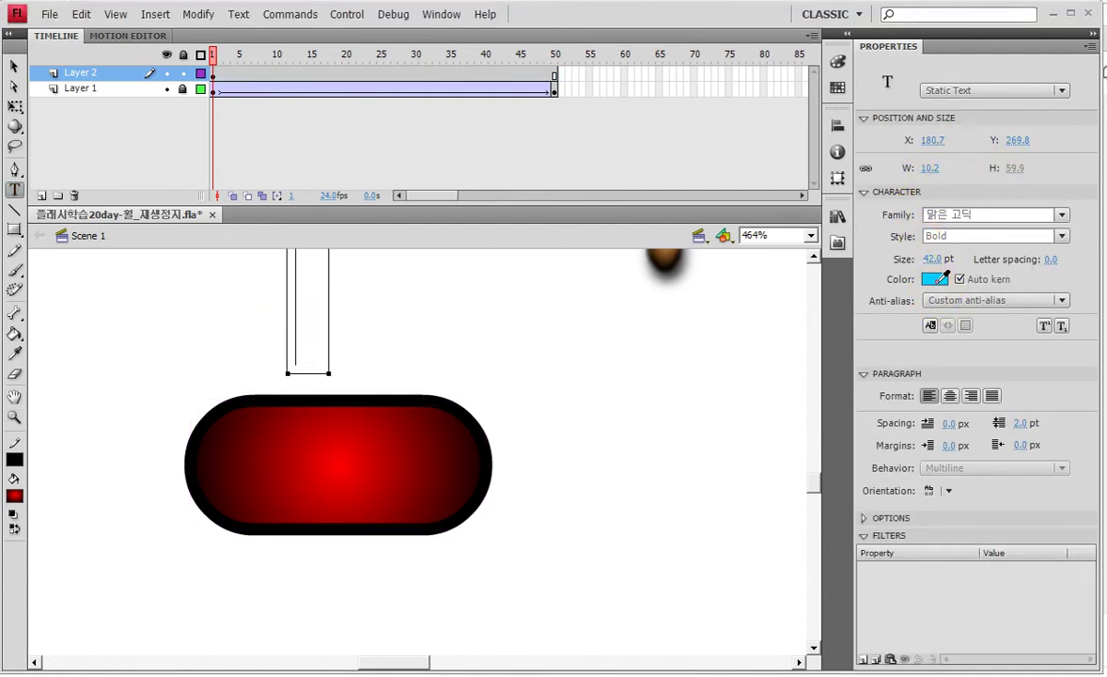
{"action": "left_click", "coordinate": [935, 279]}
{"action": "left_click", "coordinate": [921, 379]}
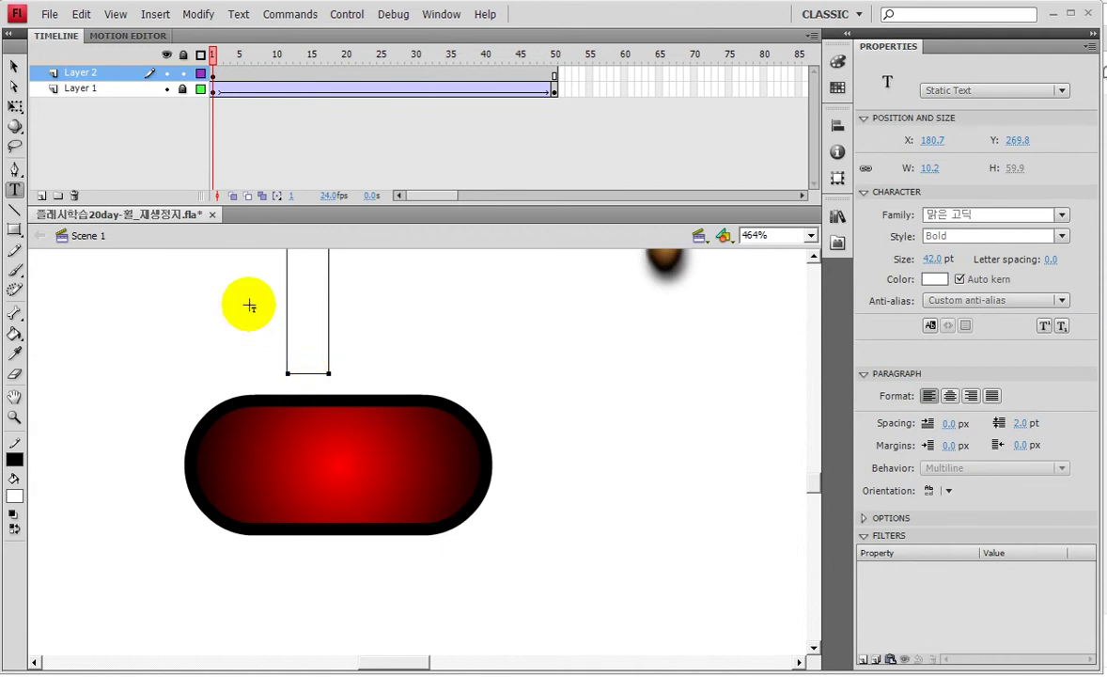
{"action": "type", "text": "은재기"}
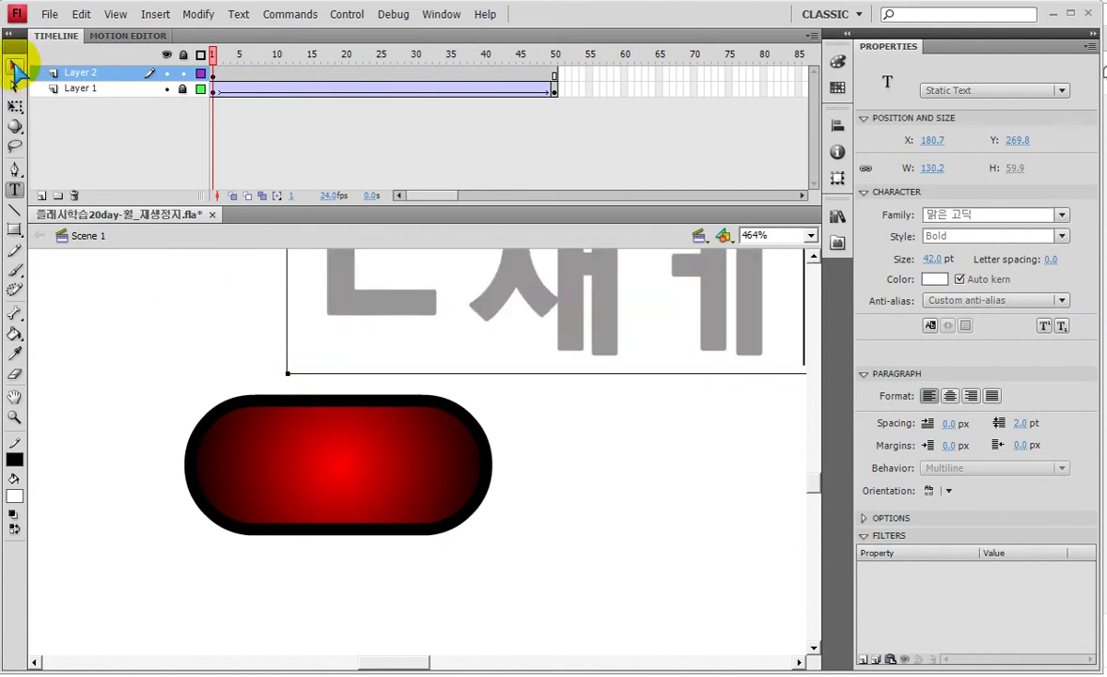
Set the text's size to 20 pt and place it over the red rounded rectangle.
{"action": "left_click", "coordinate": [14, 66]}
{"action": "left_click_drag", "start_coordinate": [522, 312], "coordinate": [326, 489]}
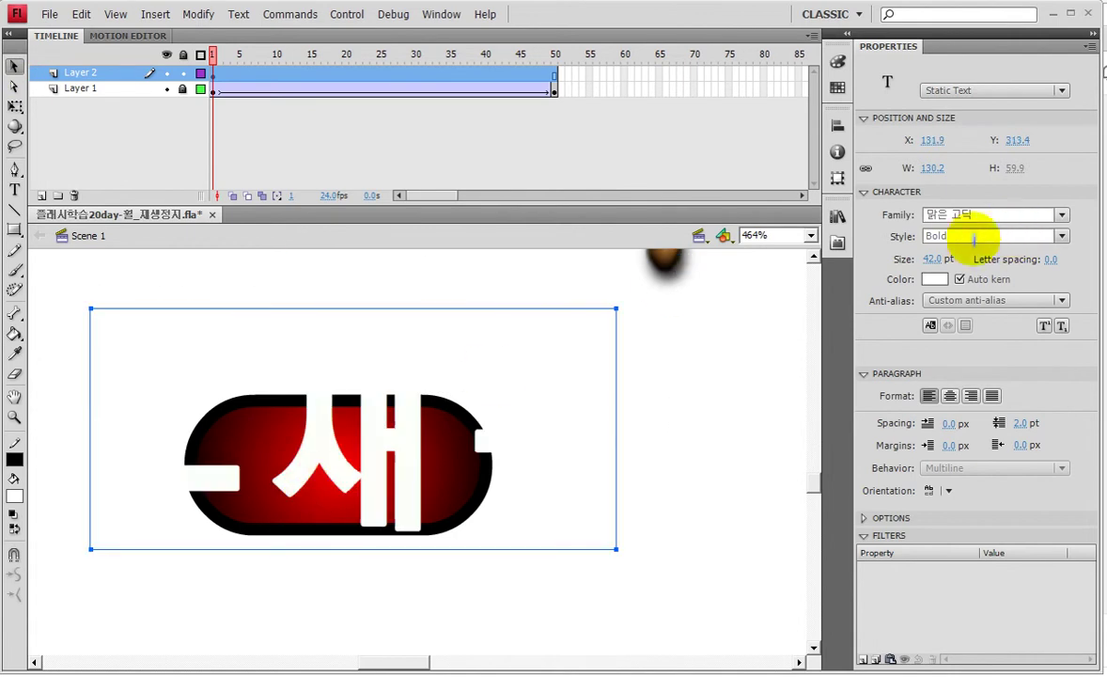
{"action": "left_click", "coordinate": [934, 259]}
{"action": "type", "text": "0"}
{"action": "key", "text": "Return"}
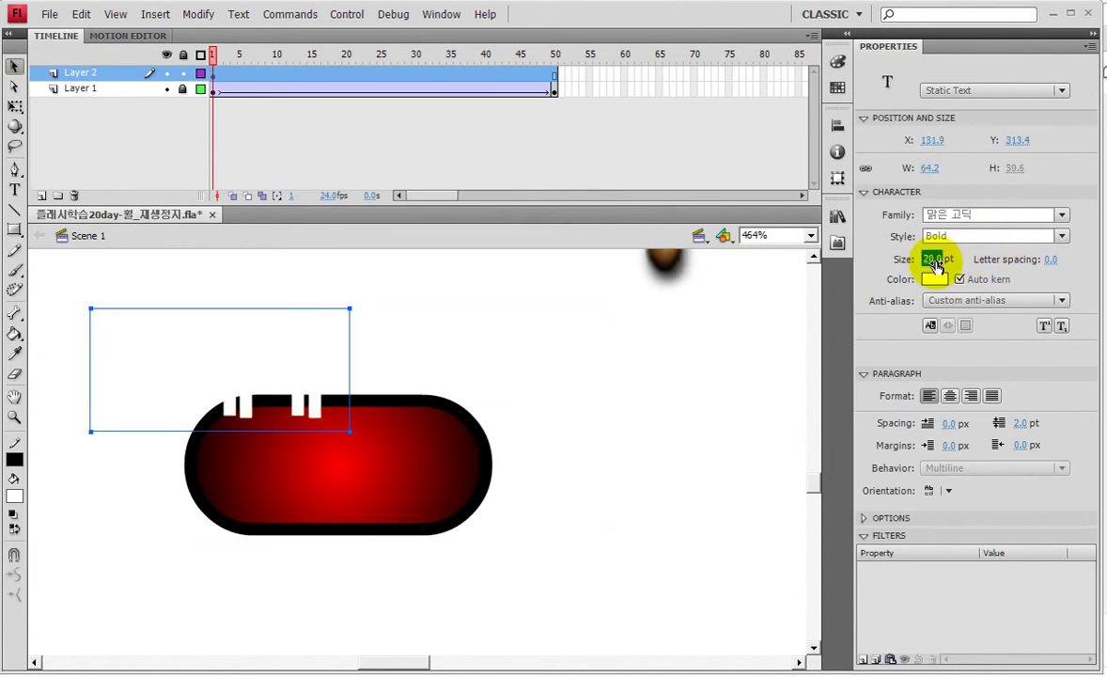
{"action": "left_click_drag", "start_coordinate": [294, 404], "coordinate": [99, 483]}
Replace the text over the red rounded rectangle with "STOP".
{"action": "key", "text": "t"}
{"action": "left_click", "coordinate": [372, 473]}
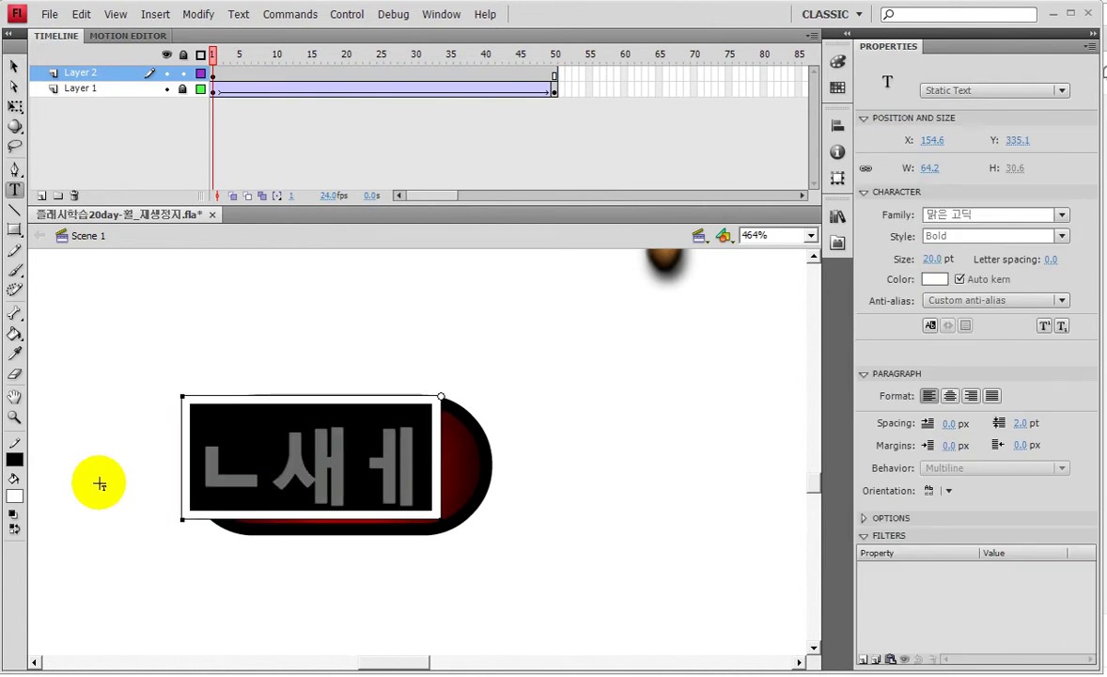
{"action": "type", "text": "stop"}
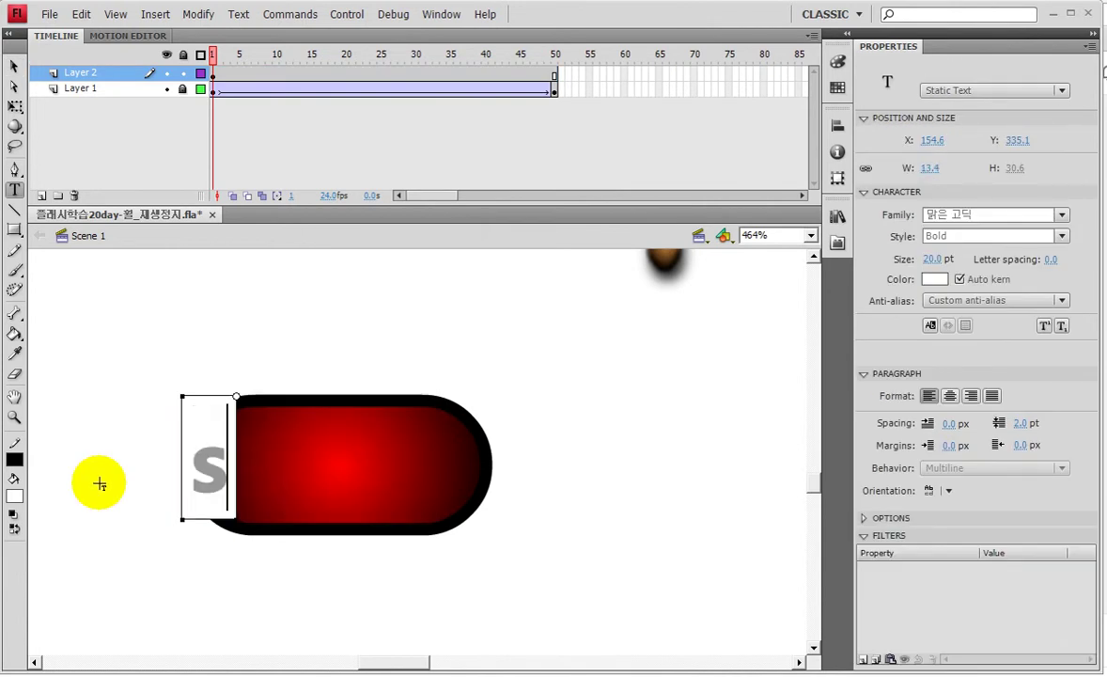
{"action": "key", "text": "BackSpace"}
{"action": "key", "text": "BackSpace"}
{"action": "key", "text": "BackSpace"}
{"action": "key", "text": "BackSpace"}
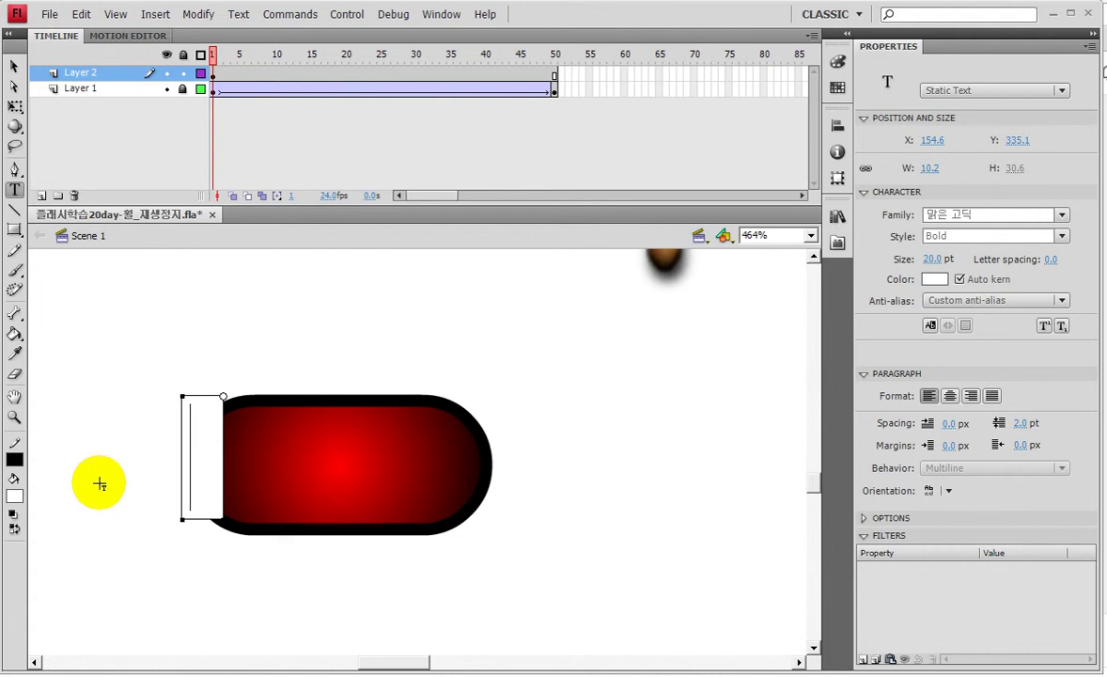
{"action": "type", "text": "STOP"}
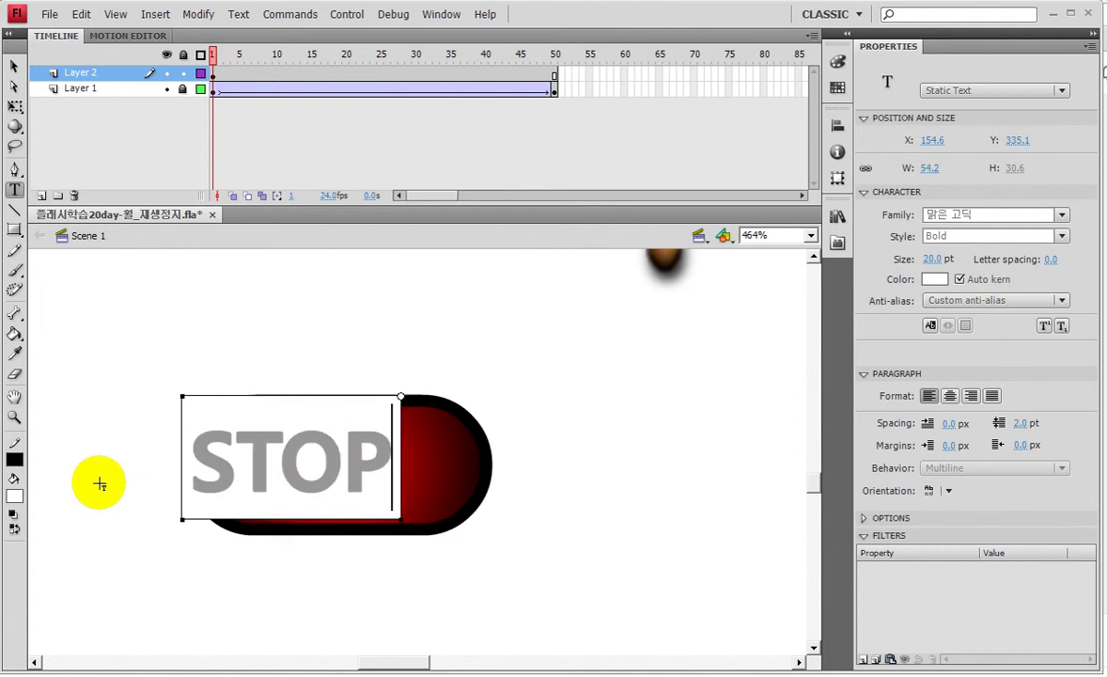
Centre the STOP text over the red rounded rectangle, at about X 165.9 and Y 336.3.
{"action": "left_click", "coordinate": [15, 66]}
{"action": "left_click_drag", "start_coordinate": [326, 470], "coordinate": [381, 481]}
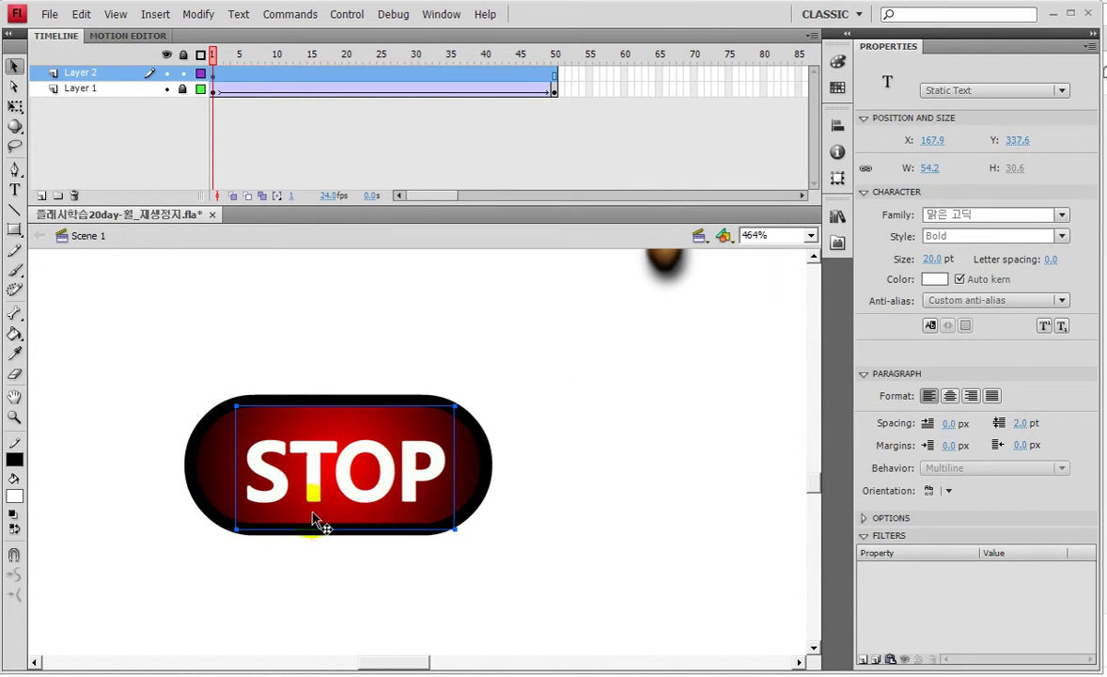
{"action": "left_click_drag", "start_coordinate": [315, 491], "coordinate": [562, 355]}
{"action": "left_click_drag", "start_coordinate": [562, 357], "coordinate": [308, 488]}
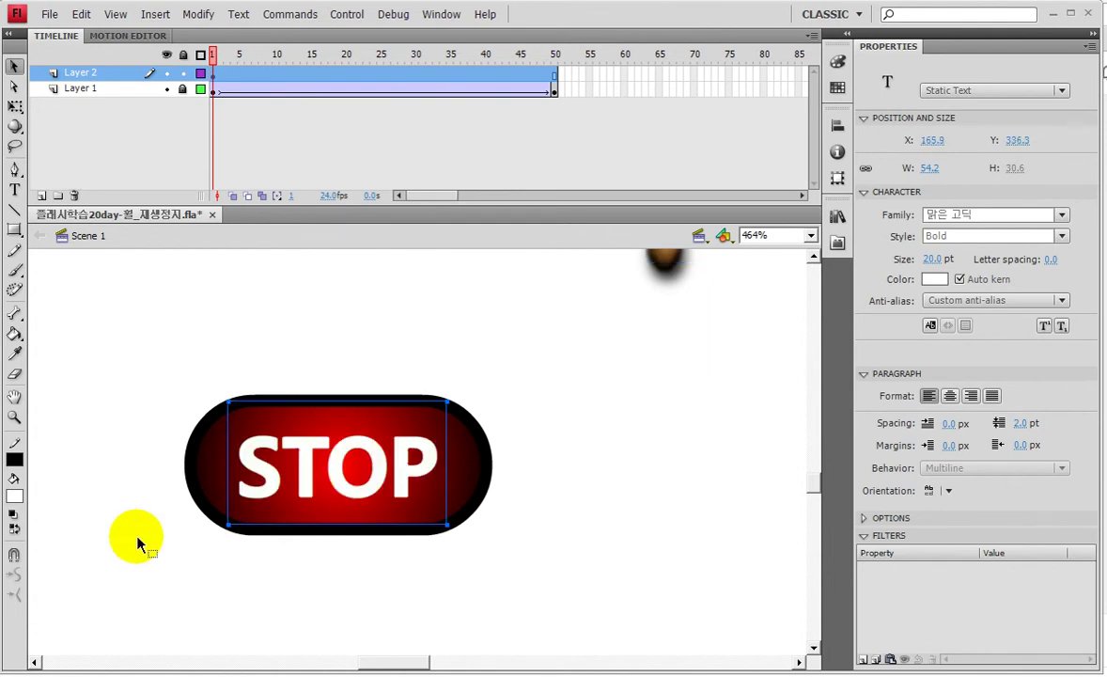
{"action": "left_click", "coordinate": [139, 543]}
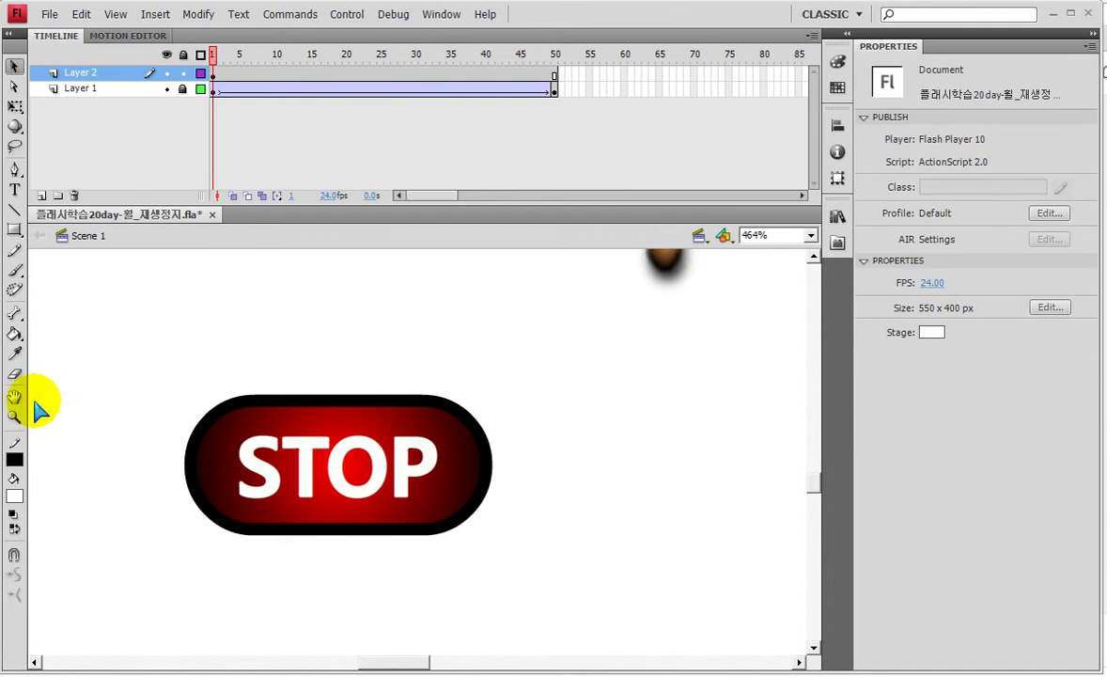
Nudge the STOP text slightly to about X 166.3 and Y 336.6 within the red rounded rectangle.
{"action": "left_click", "coordinate": [16, 415]}
{"action": "double_click", "coordinate": [16, 416]}
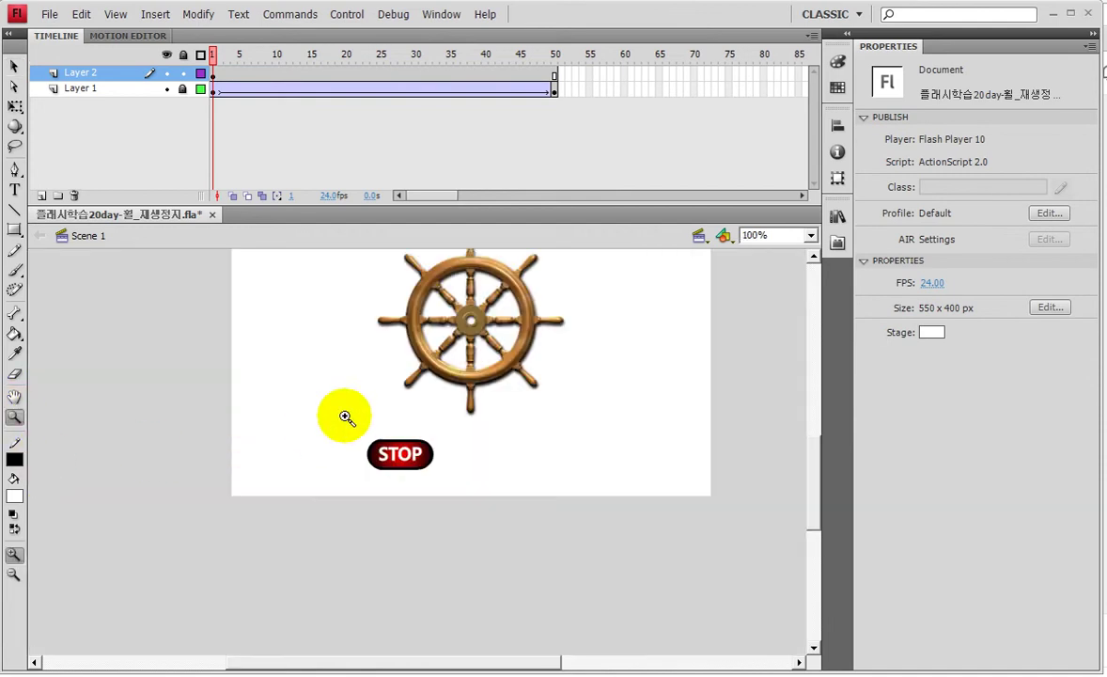
{"action": "left_click_drag", "start_coordinate": [317, 432], "coordinate": [500, 531]}
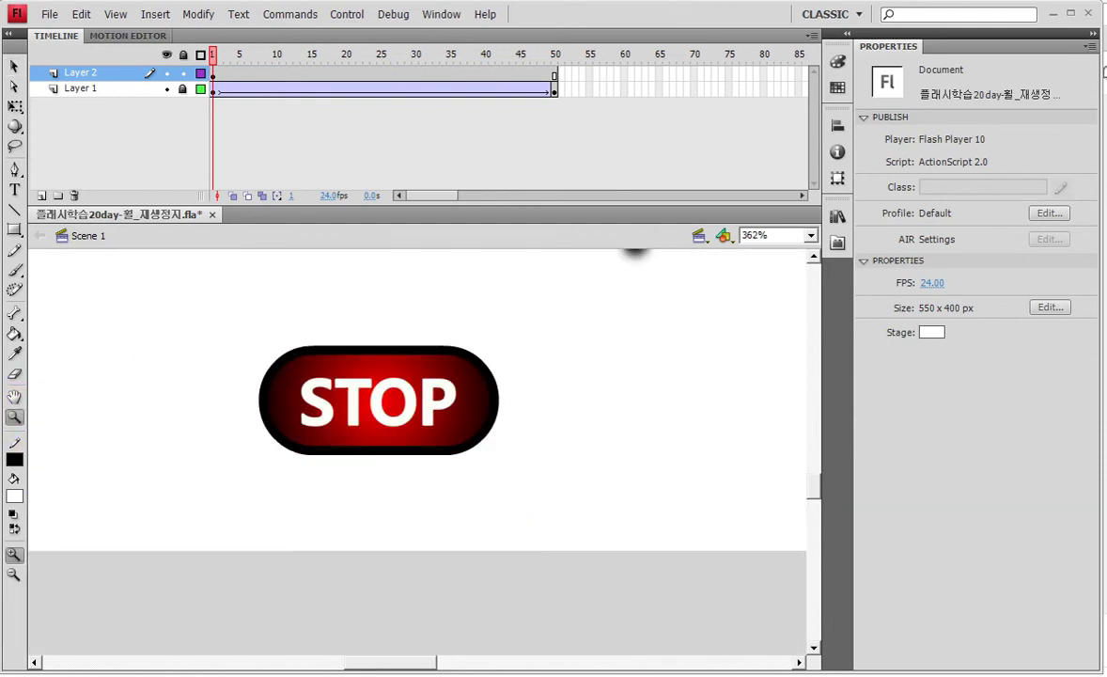
{"action": "left_click", "coordinate": [16, 67]}
{"action": "left_click", "coordinate": [359, 416]}
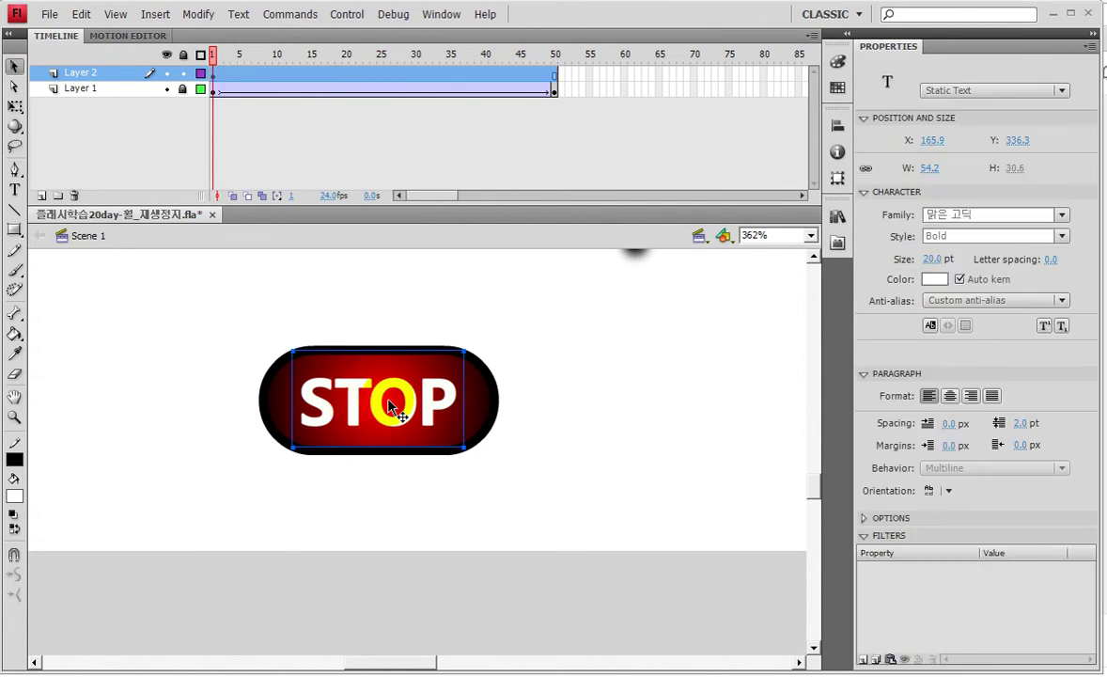
{"action": "left_click_drag", "start_coordinate": [389, 404], "coordinate": [387, 405]}
{"action": "left_click", "coordinate": [174, 446]}
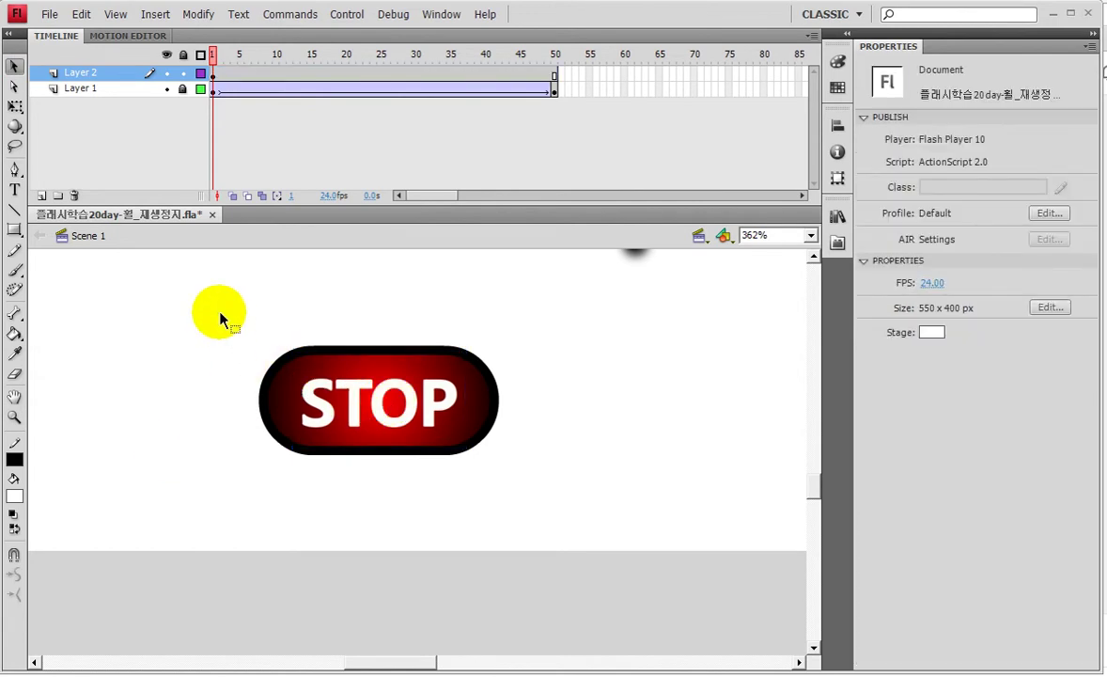
Add a Drop Shadow filter to the STOP text.
{"action": "left_click", "coordinate": [14, 416]}
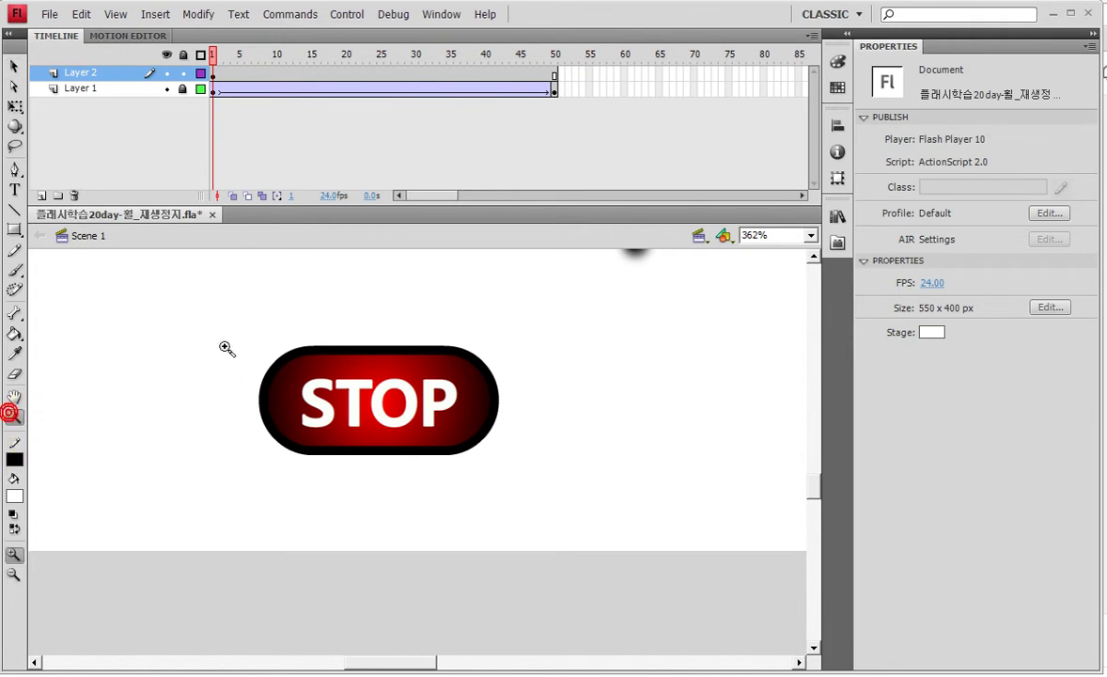
{"action": "left_click_drag", "start_coordinate": [222, 304], "coordinate": [600, 556]}
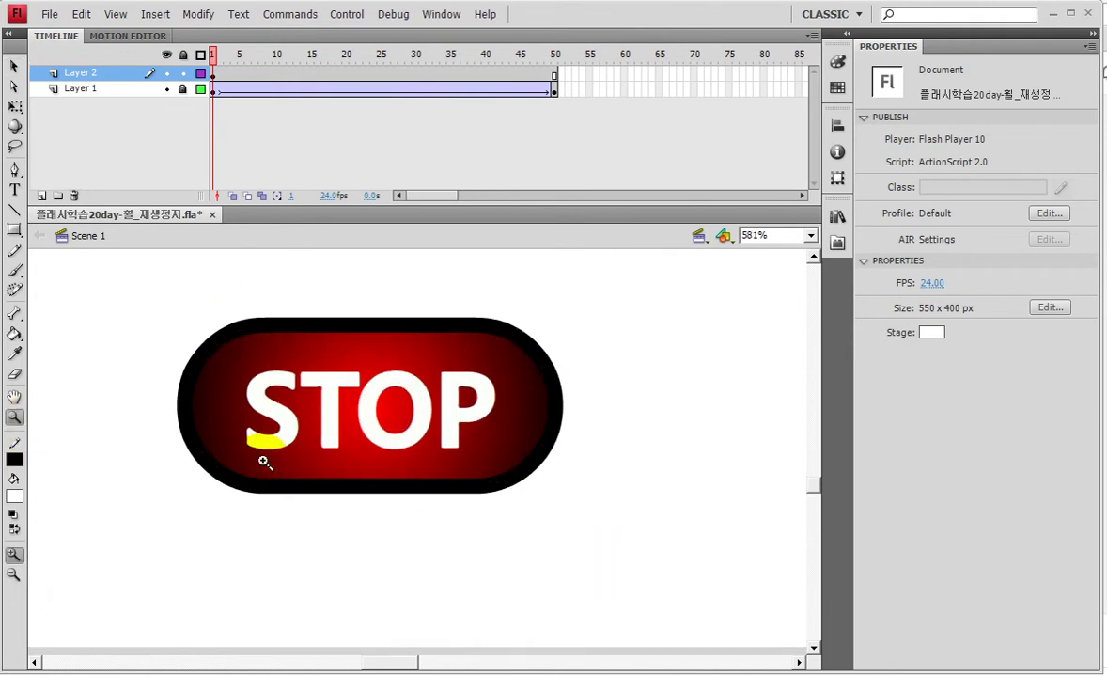
{"action": "left_click", "coordinate": [15, 65]}
{"action": "left_click", "coordinate": [325, 423]}
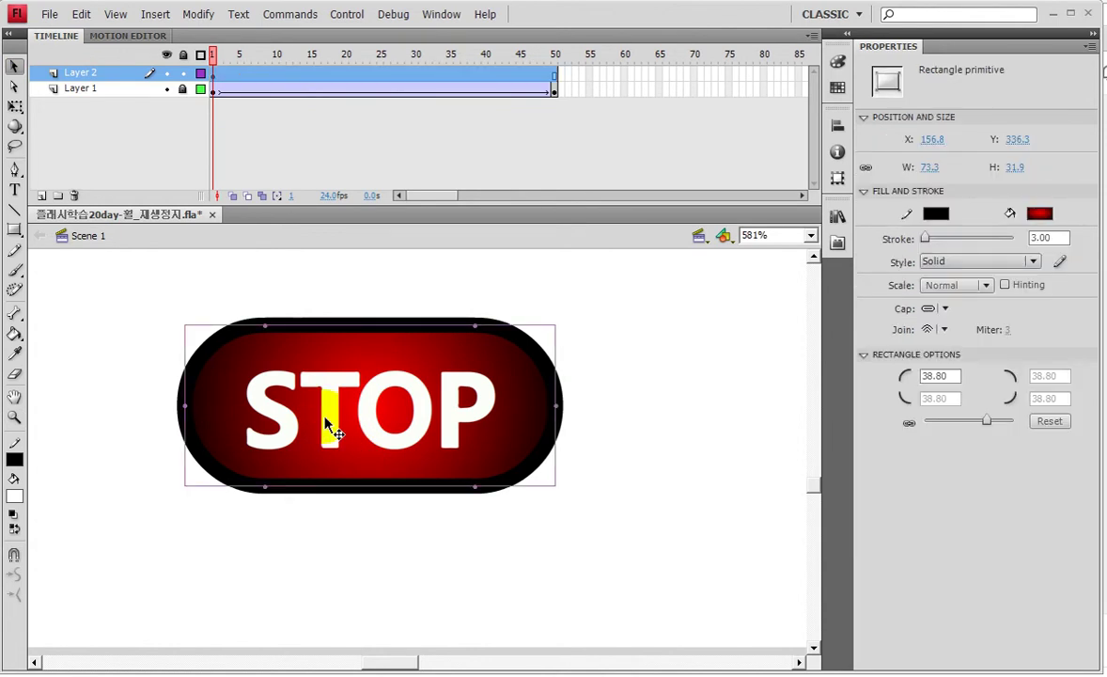
{"action": "left_click", "coordinate": [635, 359]}
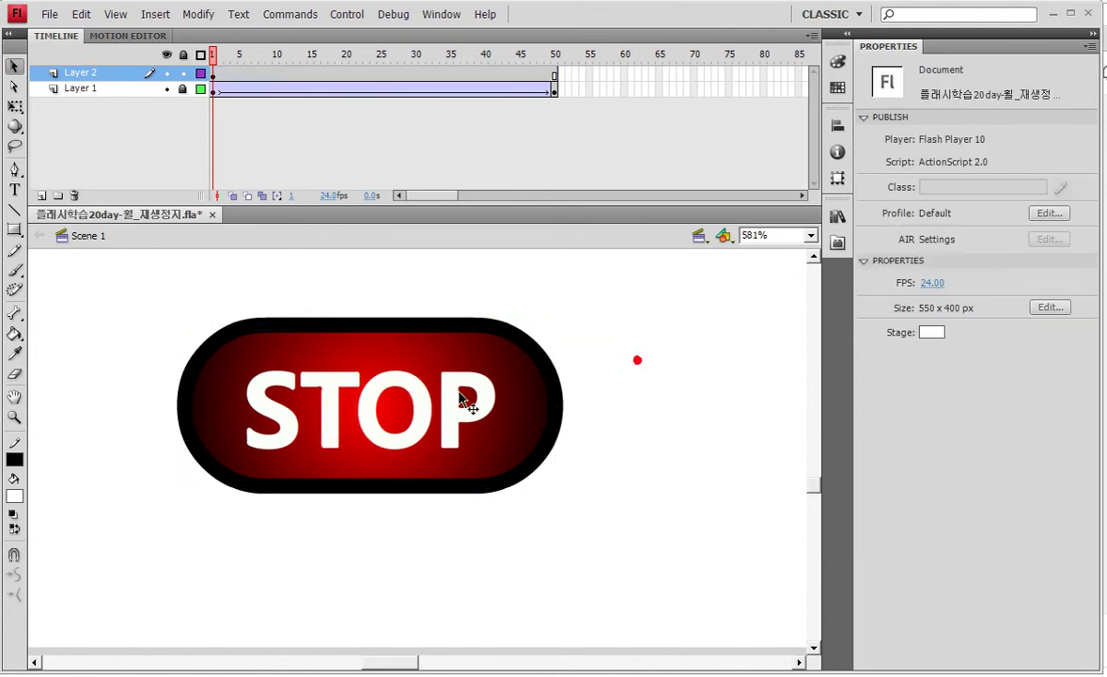
{"action": "left_click", "coordinate": [415, 428]}
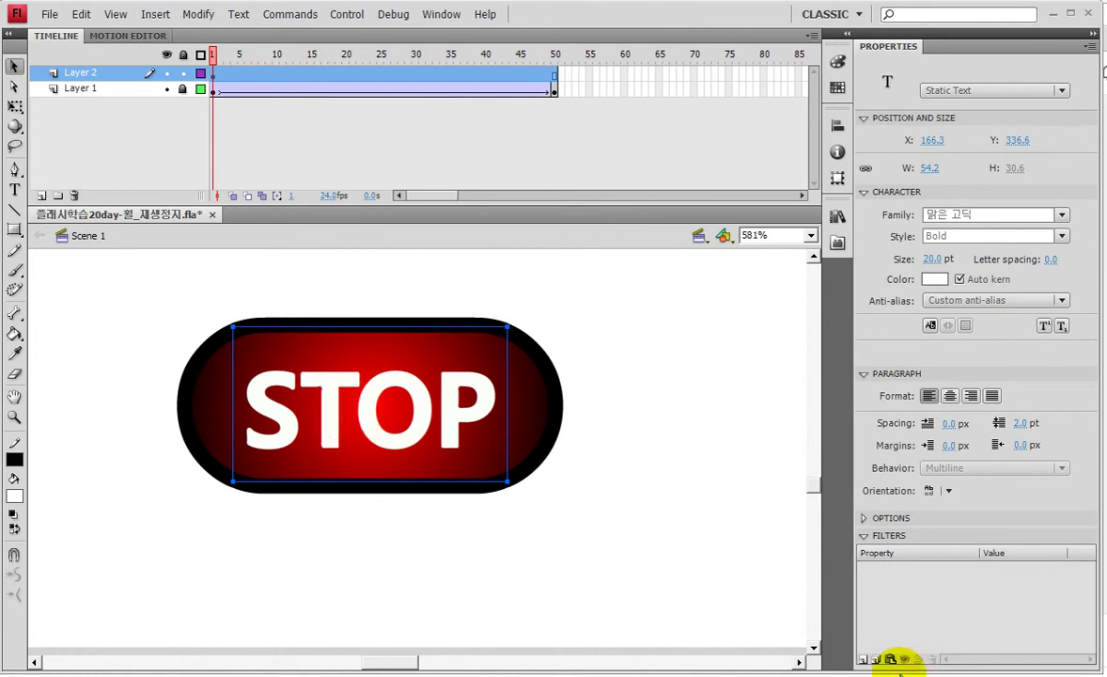
{"action": "left_click", "coordinate": [862, 658]}
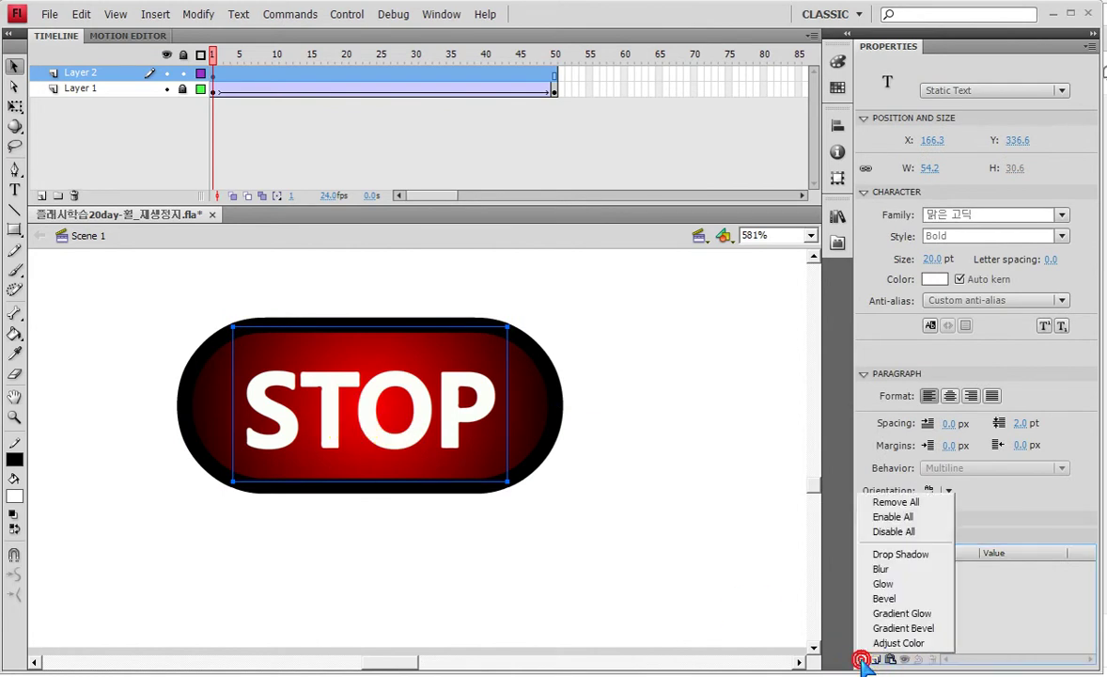
{"action": "left_click", "coordinate": [888, 555]}
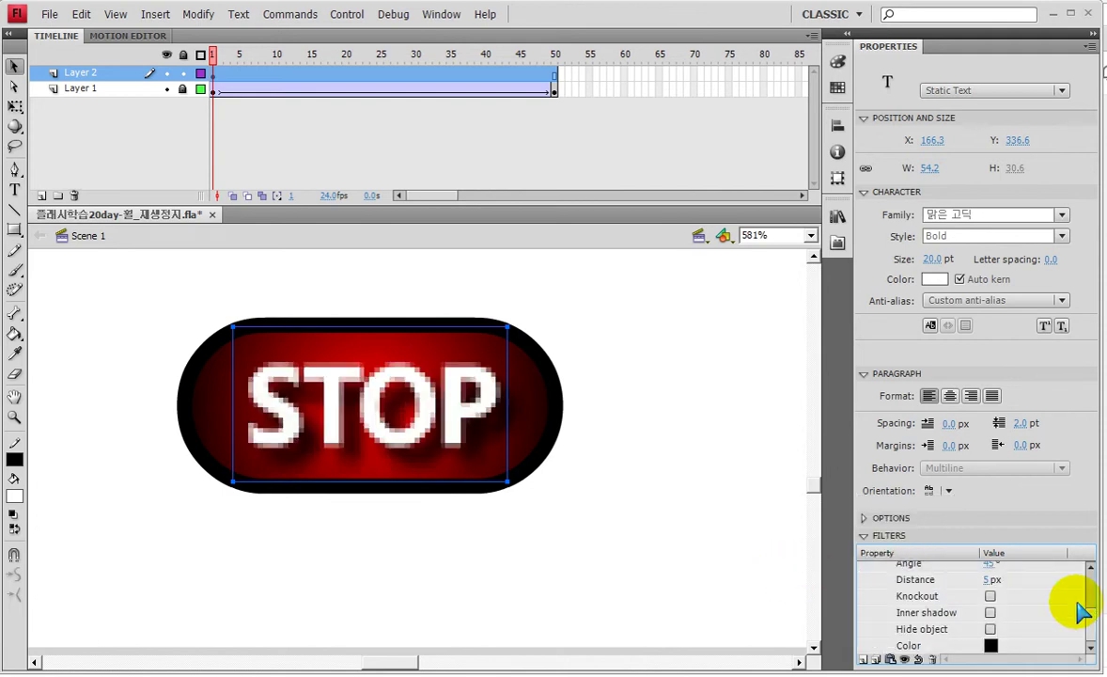
Set the distance of the STOP text's drop shadow to 2 px.
{"action": "left_click", "coordinate": [988, 576]}
{"action": "type", "text": "2"}
{"action": "key", "text": "Return"}
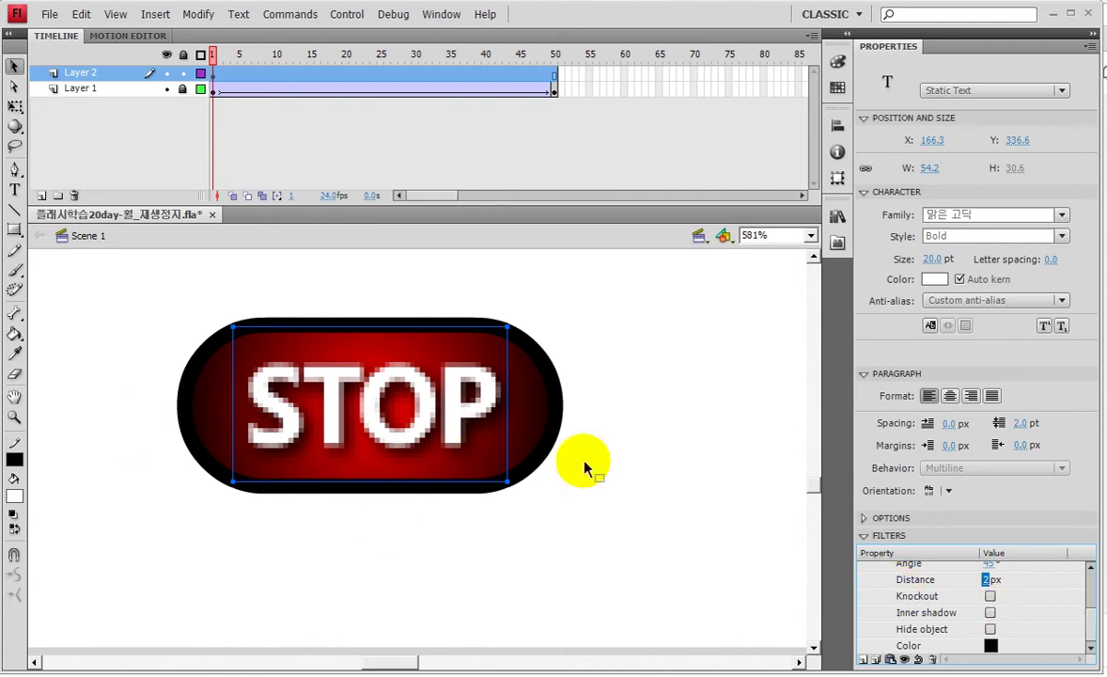
{"action": "left_click_drag", "start_coordinate": [1082, 625], "coordinate": [1087, 593]}
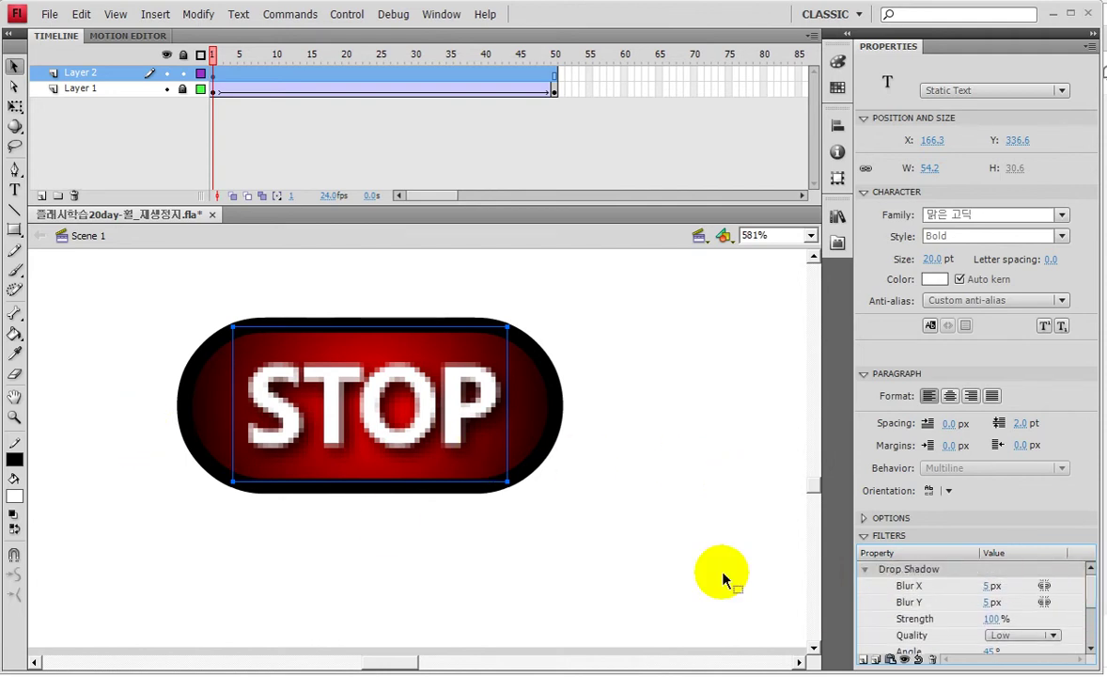
{"action": "left_click", "coordinate": [707, 516]}
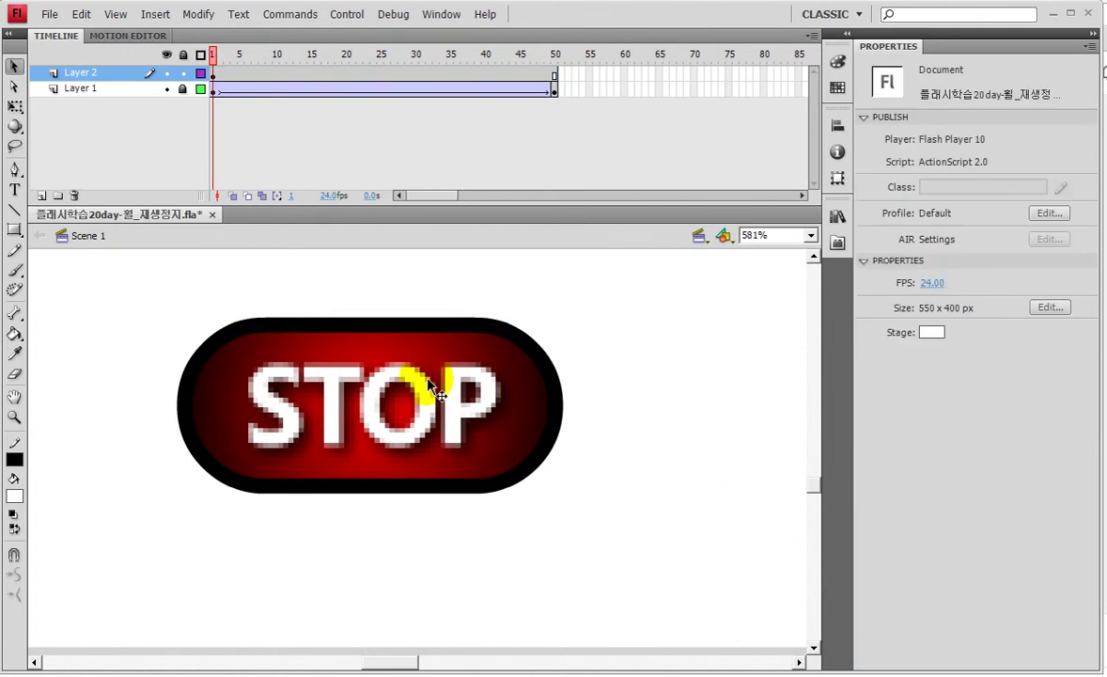
Convert the STOP text and the red rounded rectangle together into a Button symbol named STOP.
{"action": "left_click", "coordinate": [14, 417]}
{"action": "left_click_drag", "start_coordinate": [211, 306], "coordinate": [515, 498]}
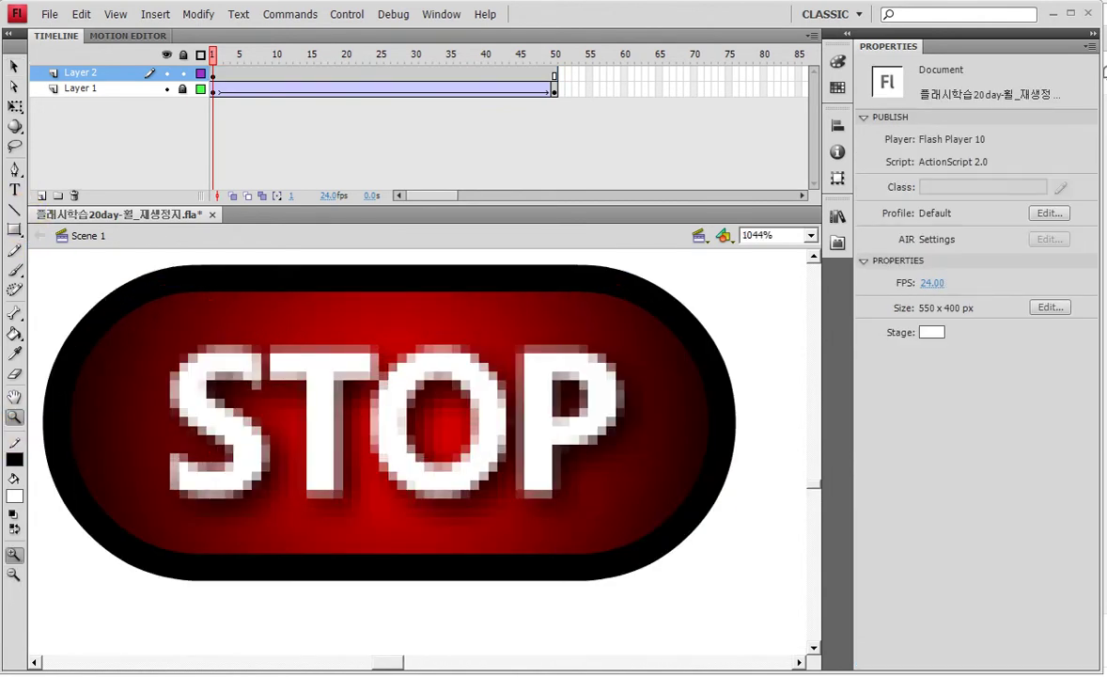
{"action": "left_click", "coordinate": [14, 65]}
{"action": "left_click_drag", "start_coordinate": [611, 547], "coordinate": [376, 390]}
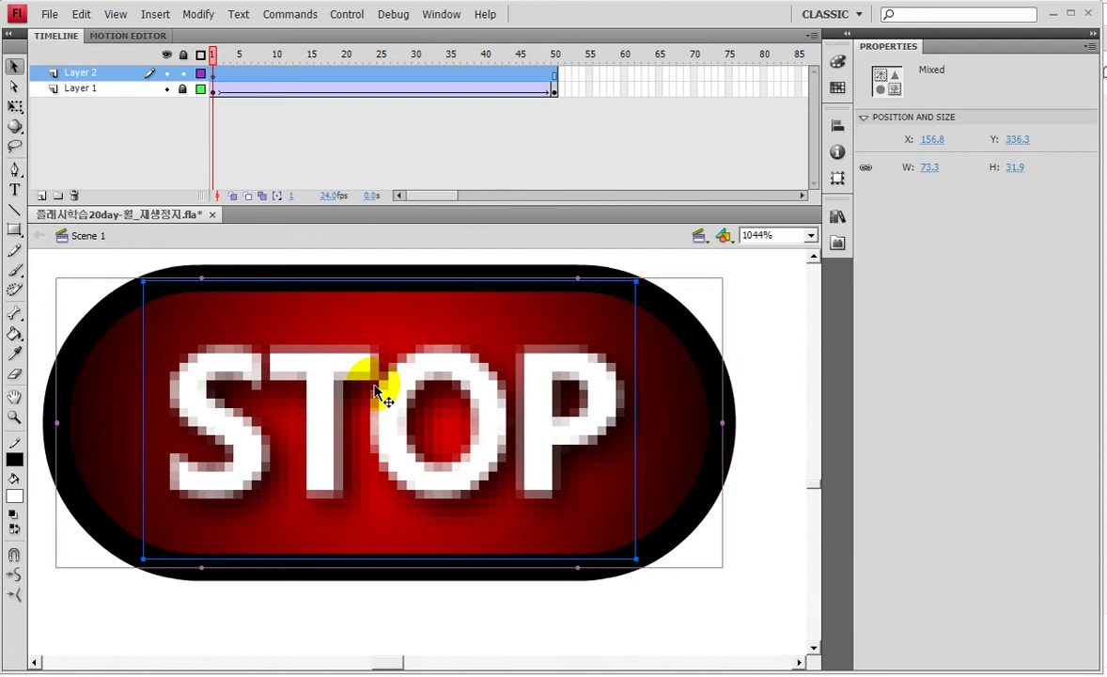
{"action": "key", "text": "F8"}
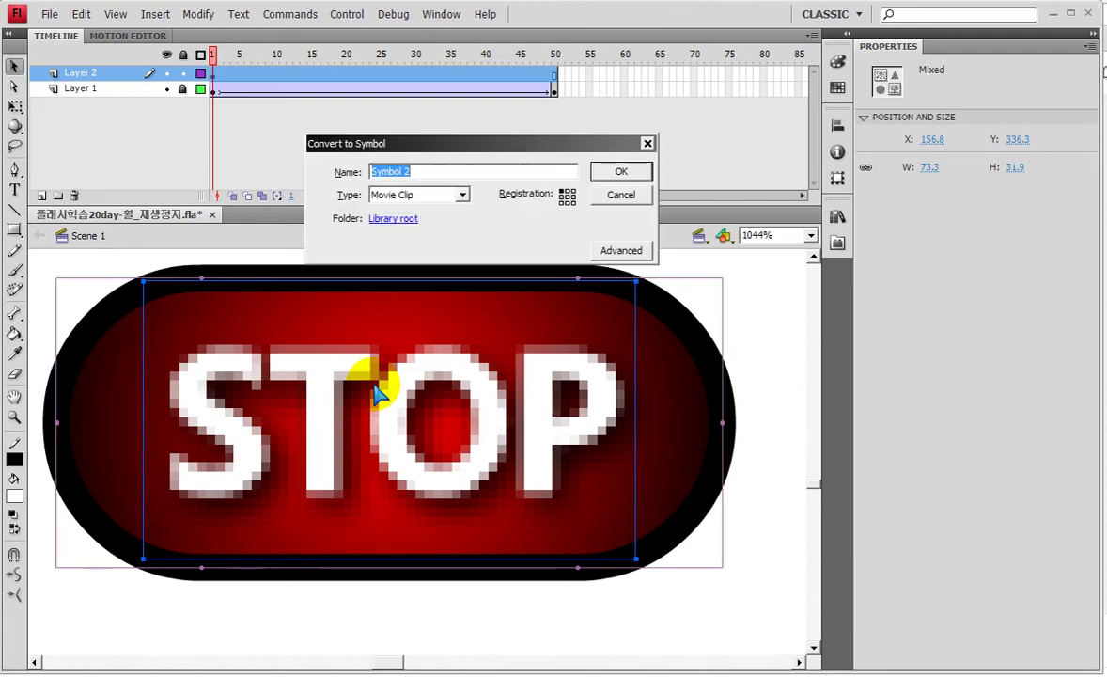
{"action": "left_click", "coordinate": [414, 195]}
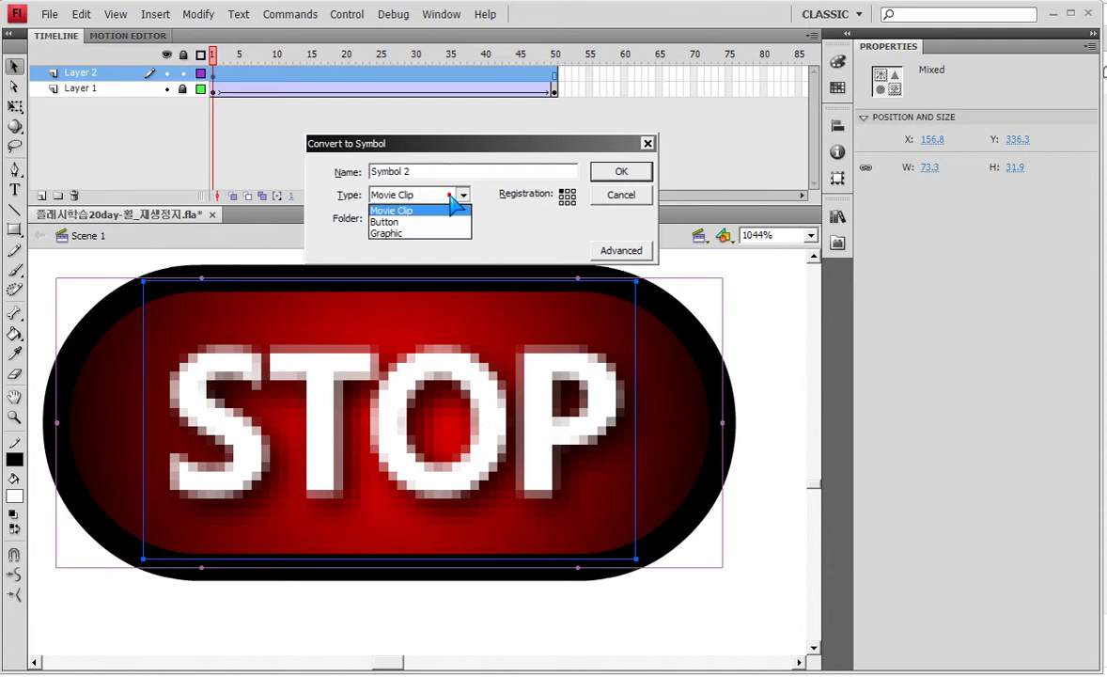
{"action": "left_click", "coordinate": [420, 221]}
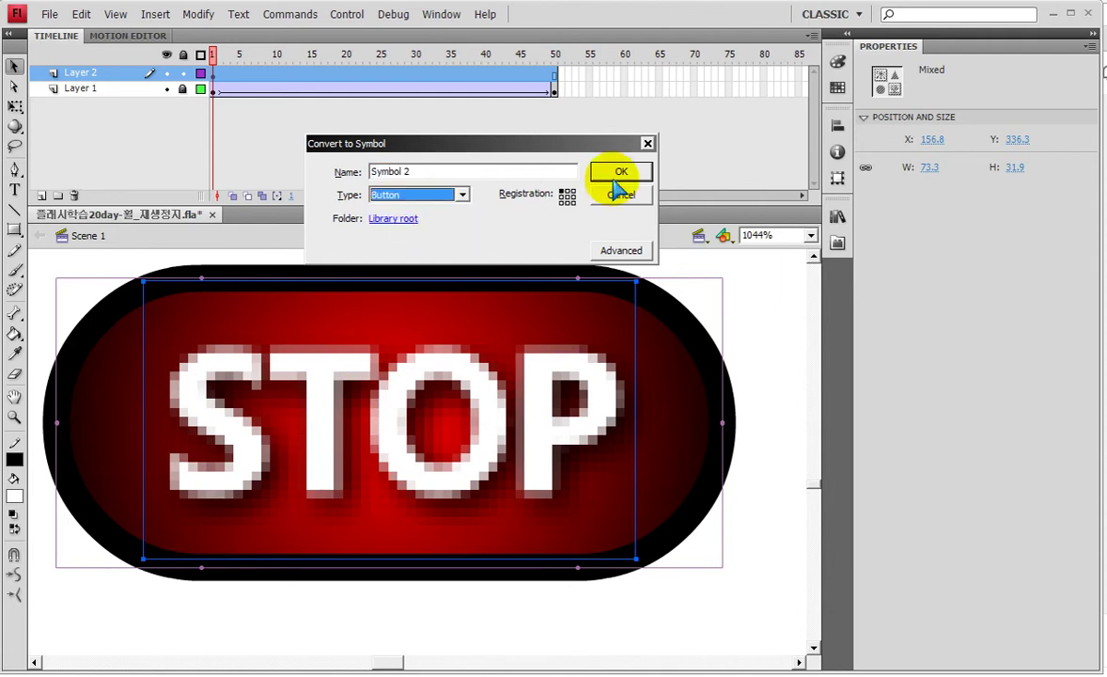
{"action": "double_click", "coordinate": [451, 172]}
{"action": "type", "text": "STOP"}
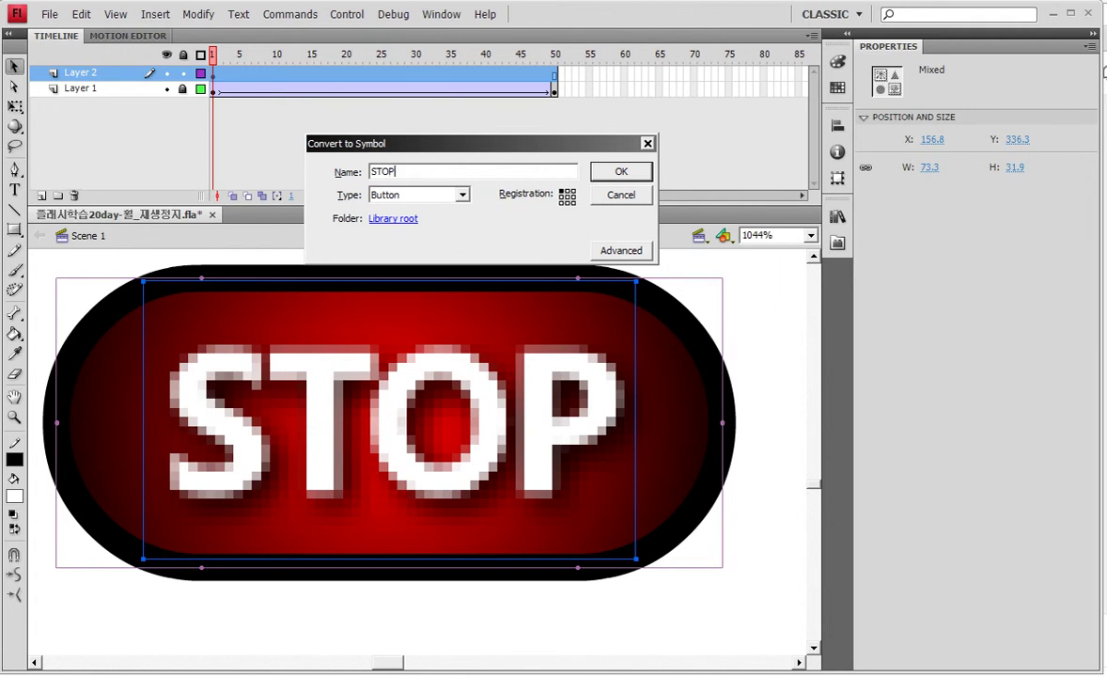
{"action": "key", "text": "Return"}
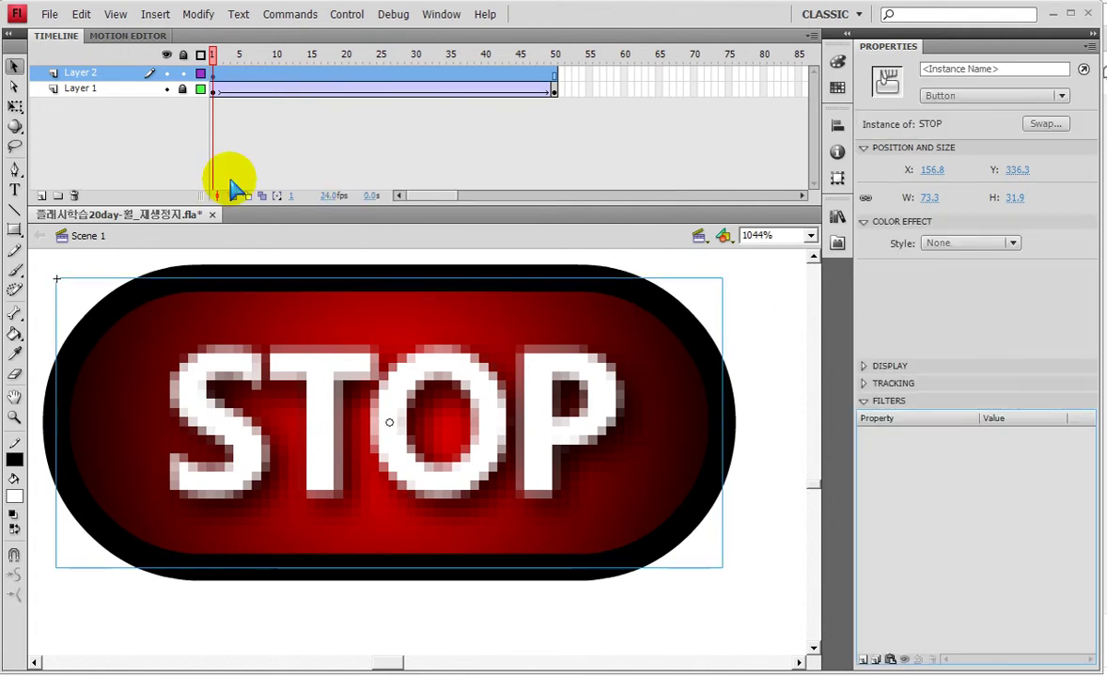
Open the STOP button symbol for editing and insert a keyframe in its Over frame.
{"action": "double_click", "coordinate": [332, 411]}
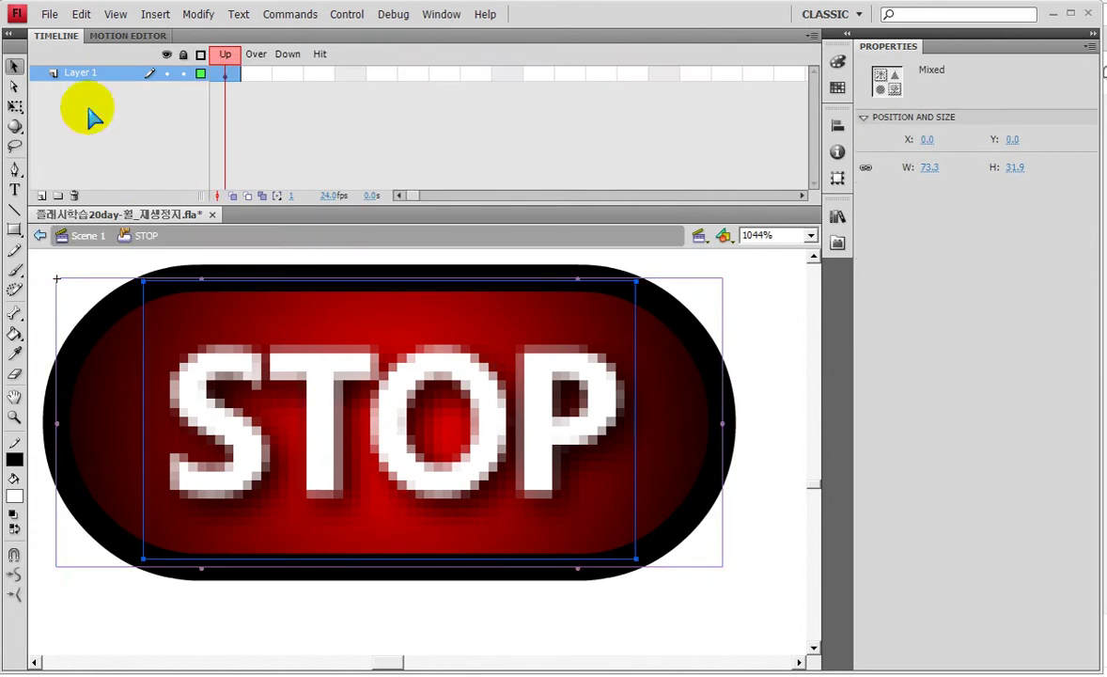
{"action": "left_click", "coordinate": [259, 75]}
{"action": "key", "text": "F6"}
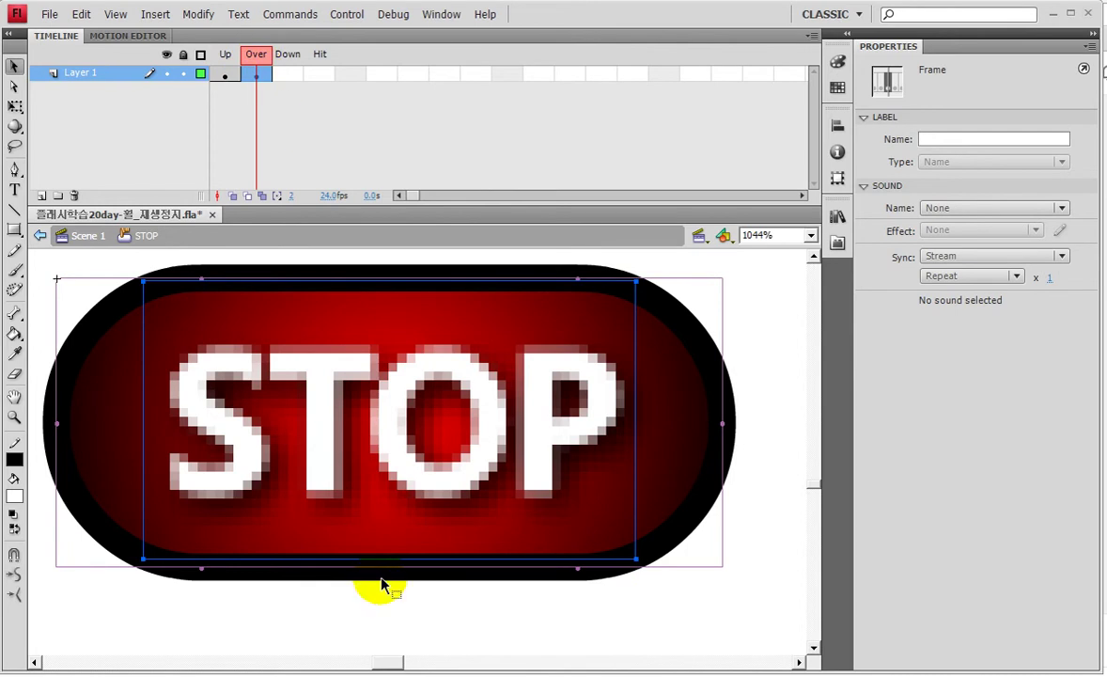
Reverse the radial gradient of the rounded rectangle in the Over frame, with black at the centre and red at the edge.
{"action": "left_click", "coordinate": [411, 640]}
{"action": "left_click", "coordinate": [687, 486]}
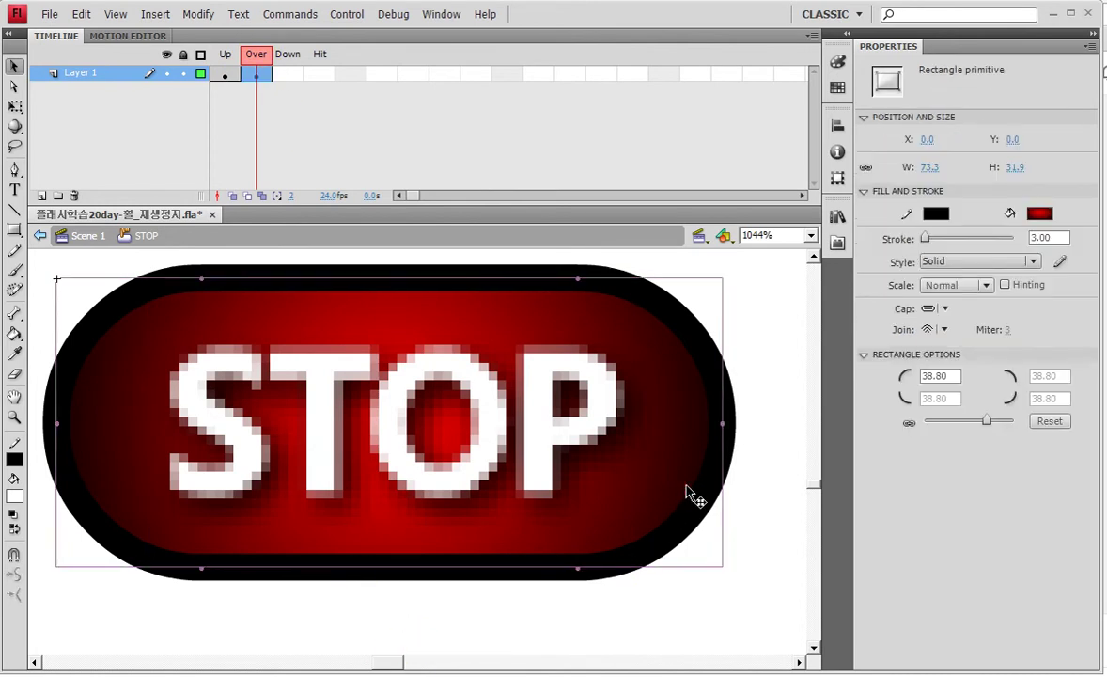
{"action": "left_click", "coordinate": [1041, 215]}
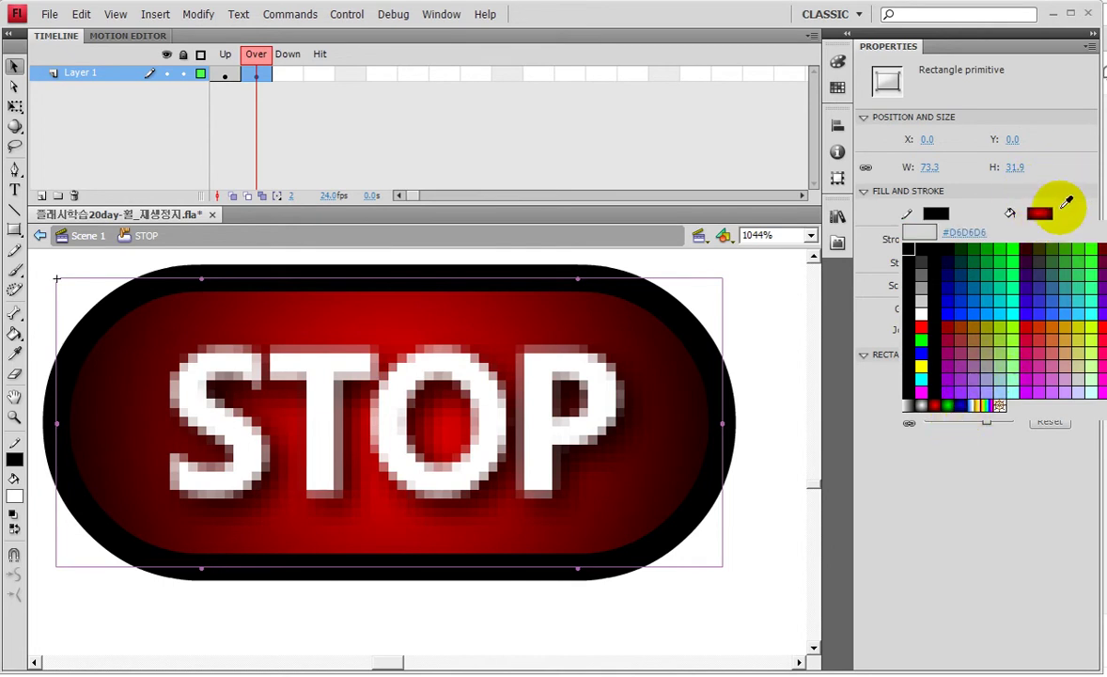
{"action": "key", "text": "Escape"}
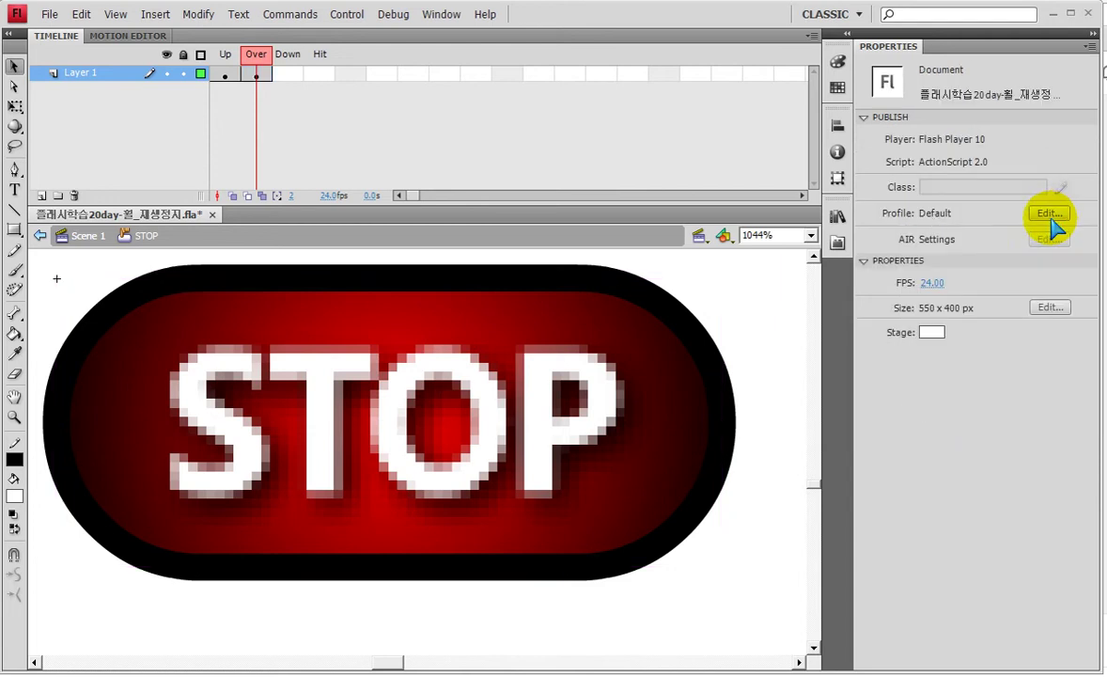
{"action": "left_click", "coordinate": [695, 379]}
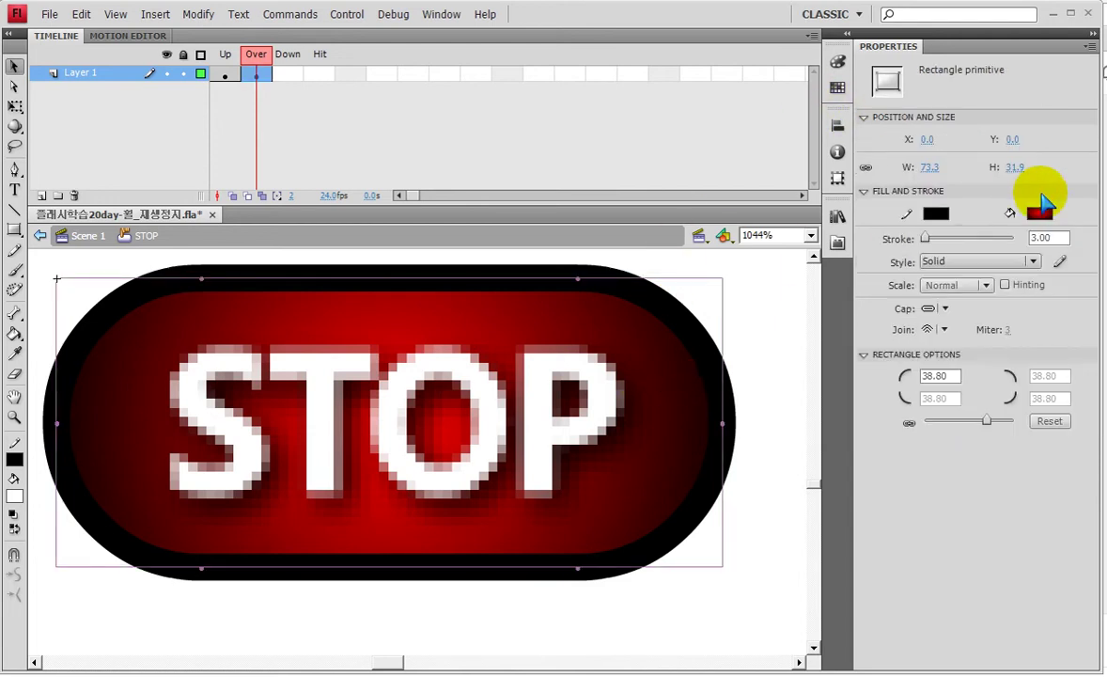
{"action": "left_click", "coordinate": [1079, 213]}
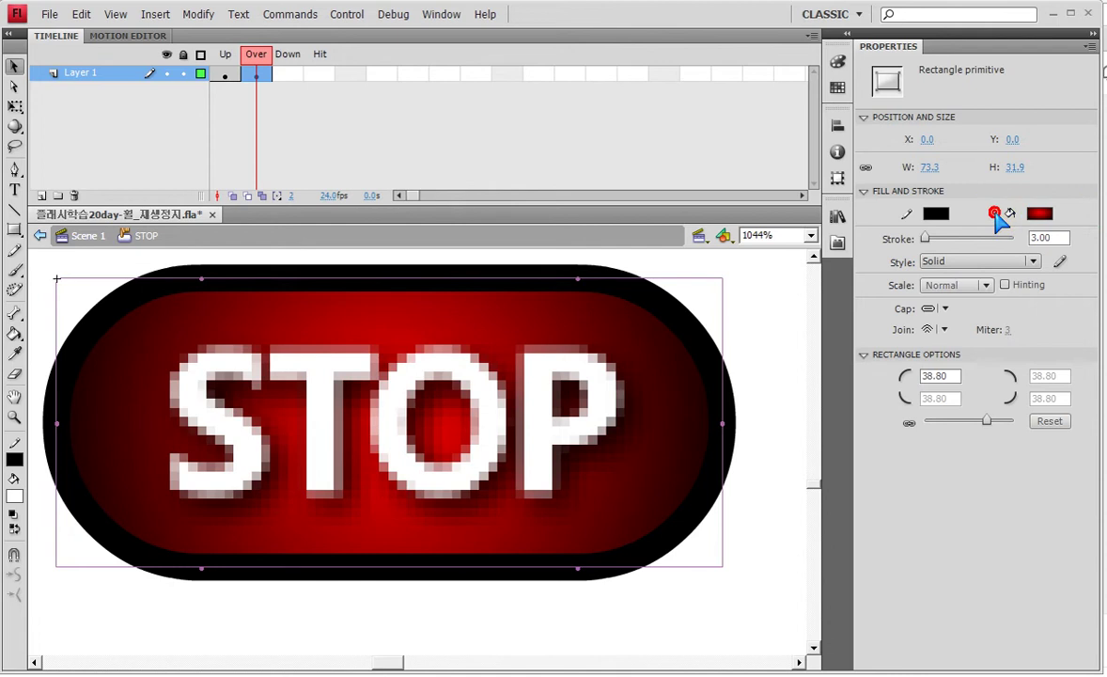
{"action": "left_click", "coordinate": [837, 62]}
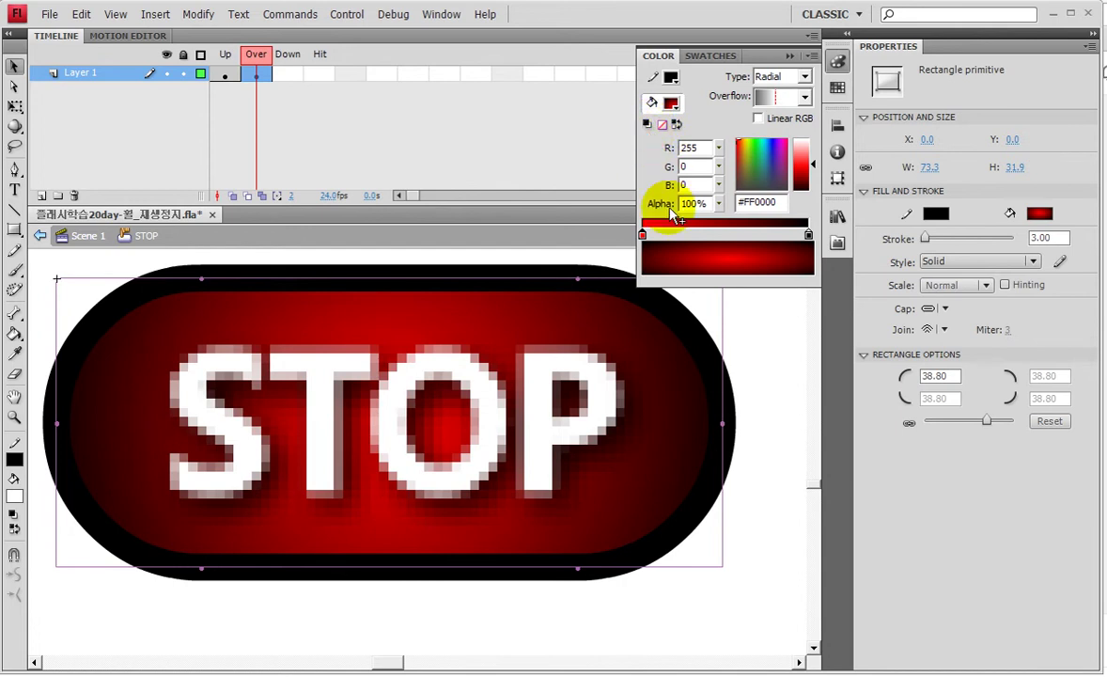
{"action": "left_click_drag", "start_coordinate": [807, 234], "coordinate": [709, 246]}
{"action": "left_click_drag", "start_coordinate": [642, 234], "coordinate": [474, 273]}
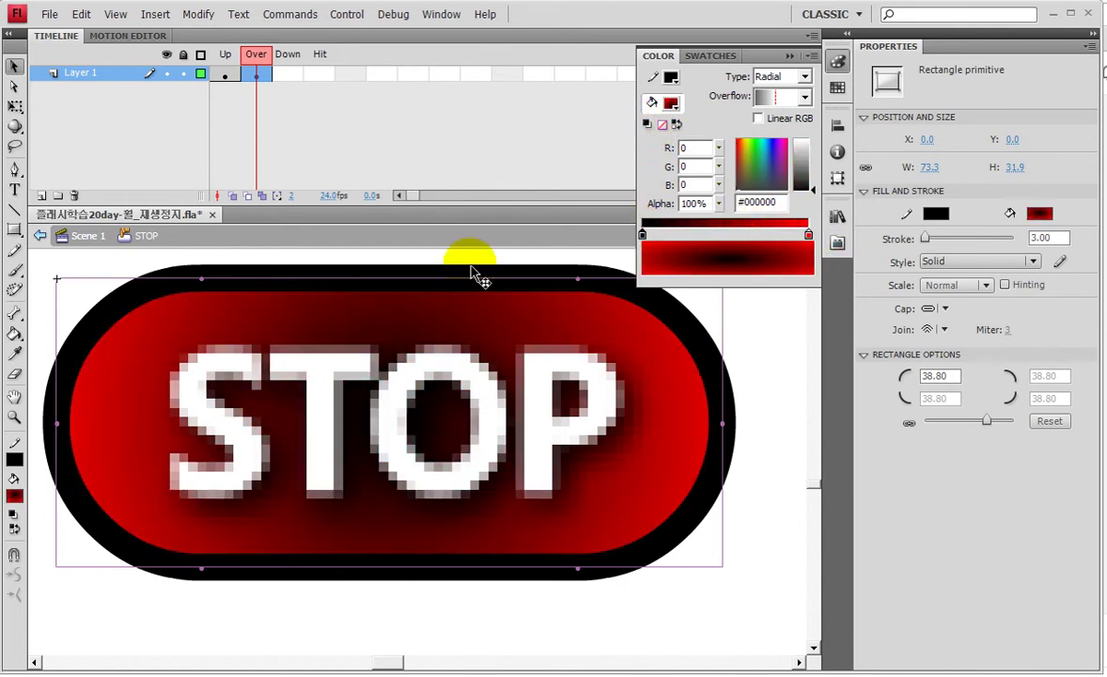
Compare the Up and Over frames of the STOP button and test the movie to check its rollover.
{"action": "left_click", "coordinate": [256, 75]}
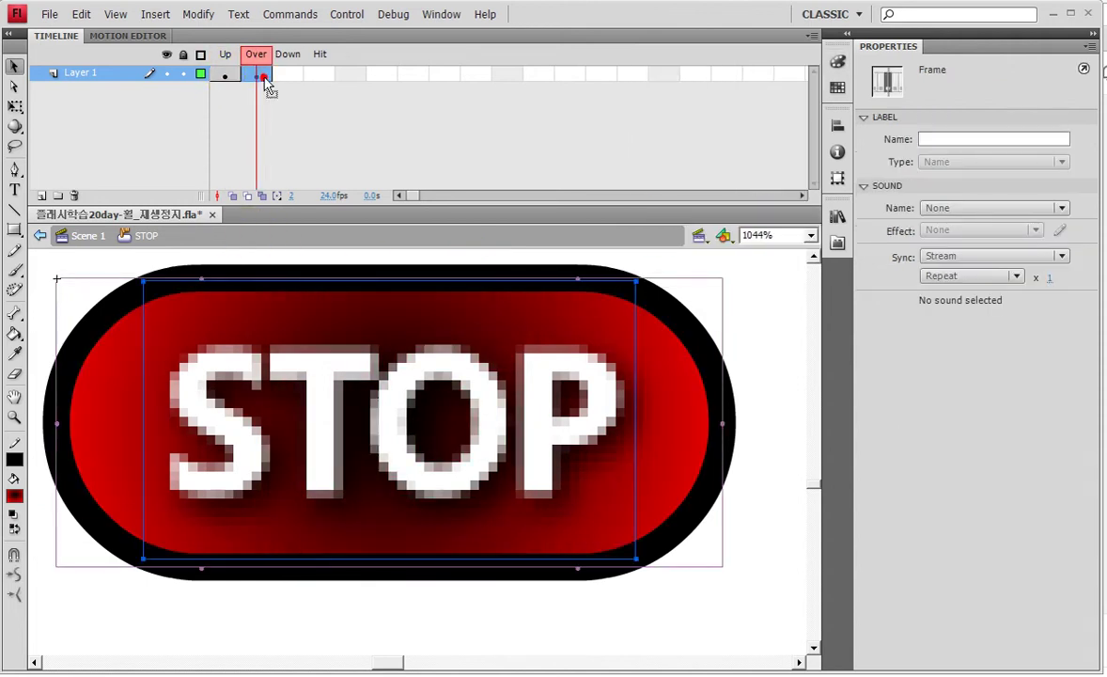
{"action": "left_click", "coordinate": [226, 75]}
{"action": "left_click", "coordinate": [270, 75]}
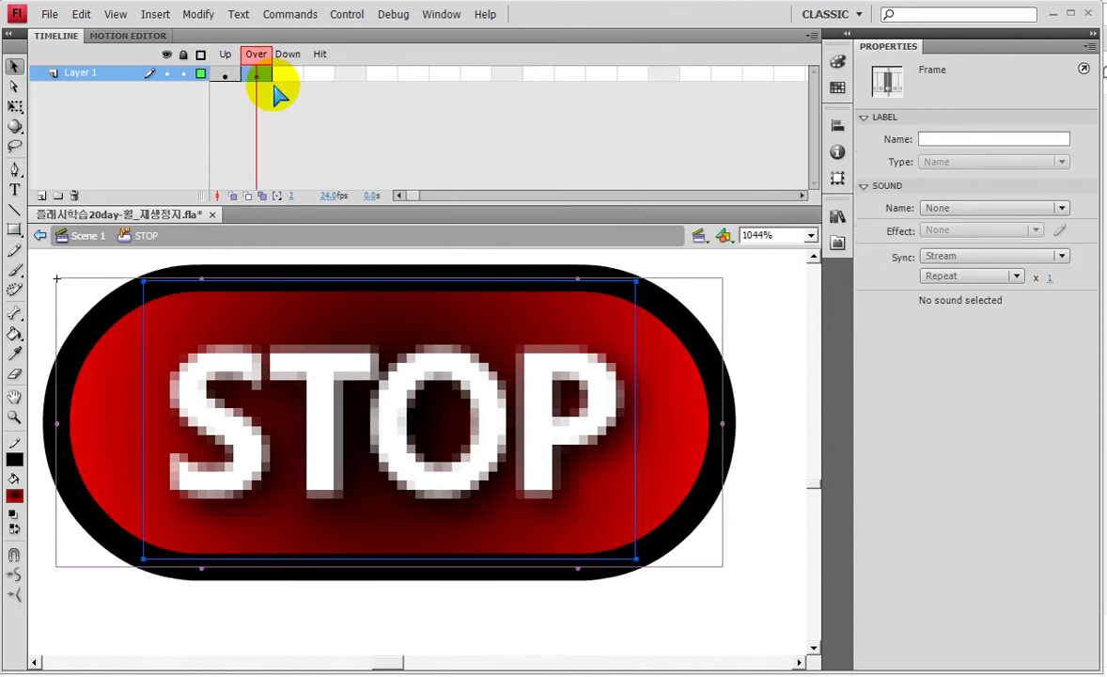
{"action": "key", "text": "ctrl+Return"}
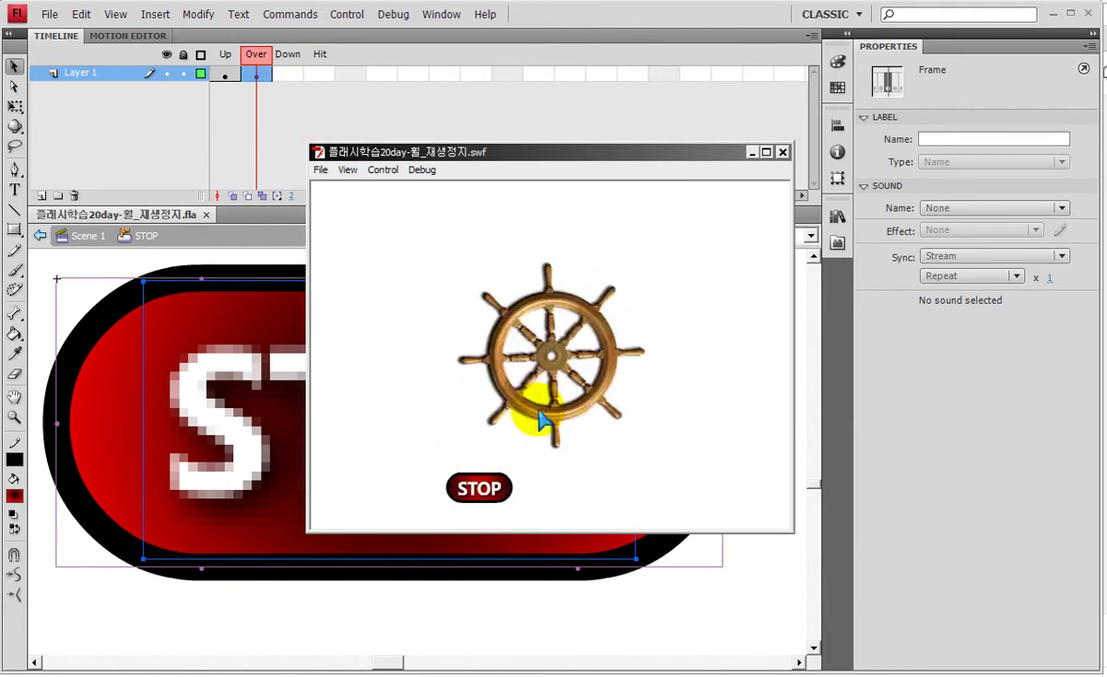
{"action": "left_click", "coordinate": [783, 152]}
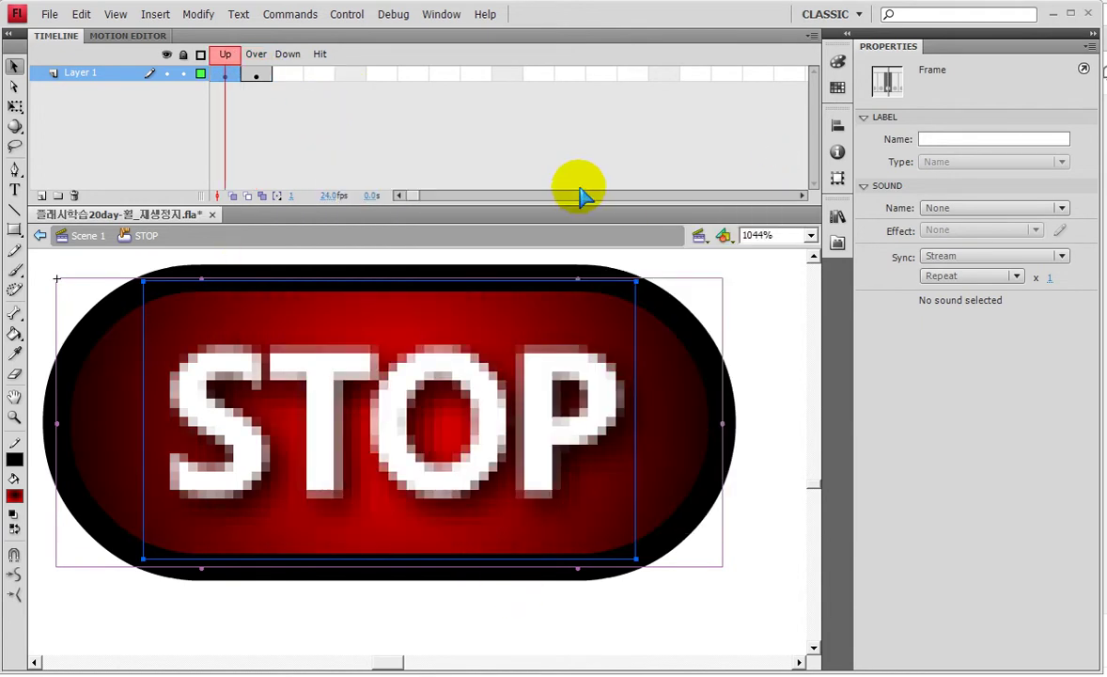
Darken the centre of the red radial gradient in the STOP button's Up frame to #A40000 and test the movie.
{"action": "left_click", "coordinate": [837, 62]}
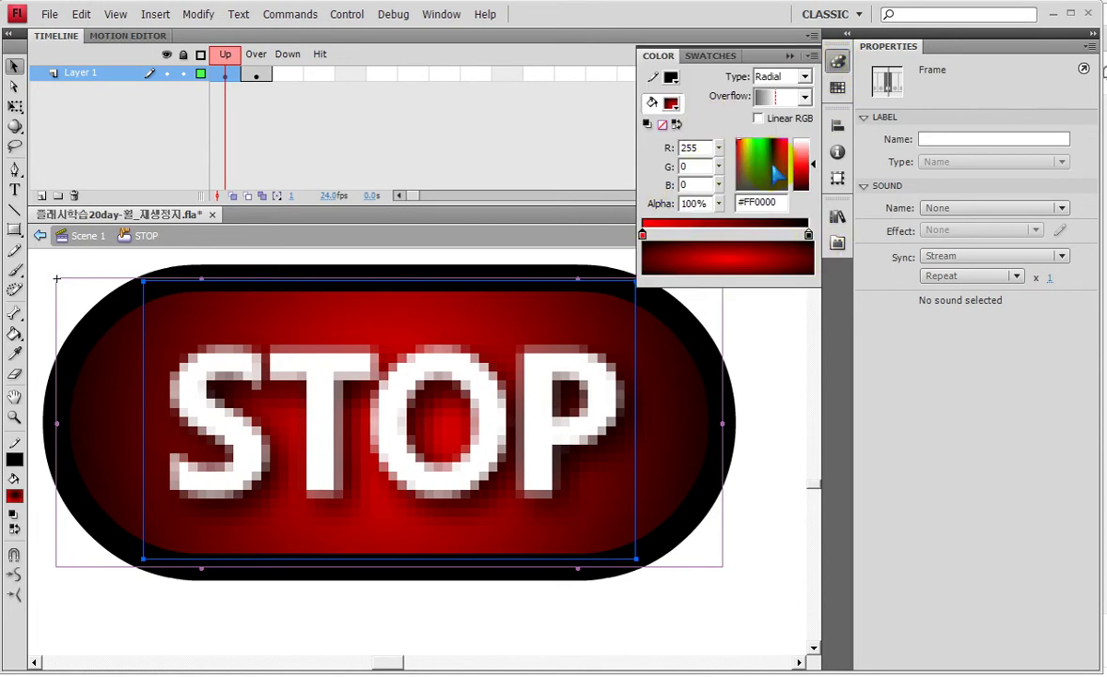
{"action": "left_click", "coordinate": [697, 234]}
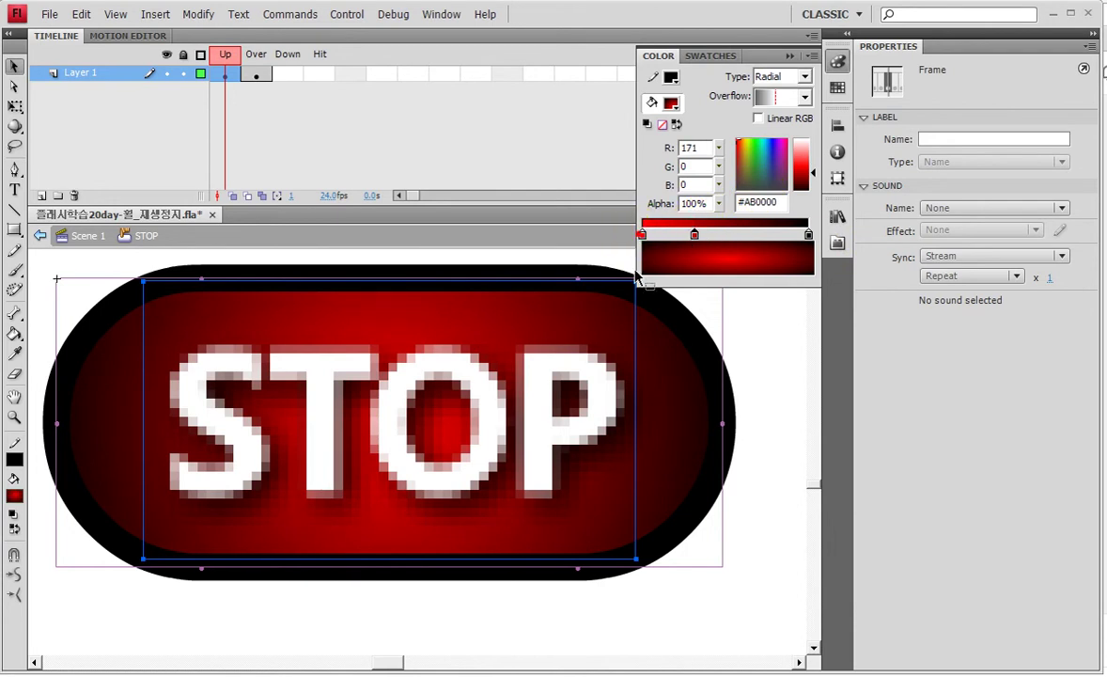
{"action": "left_click", "coordinate": [644, 235]}
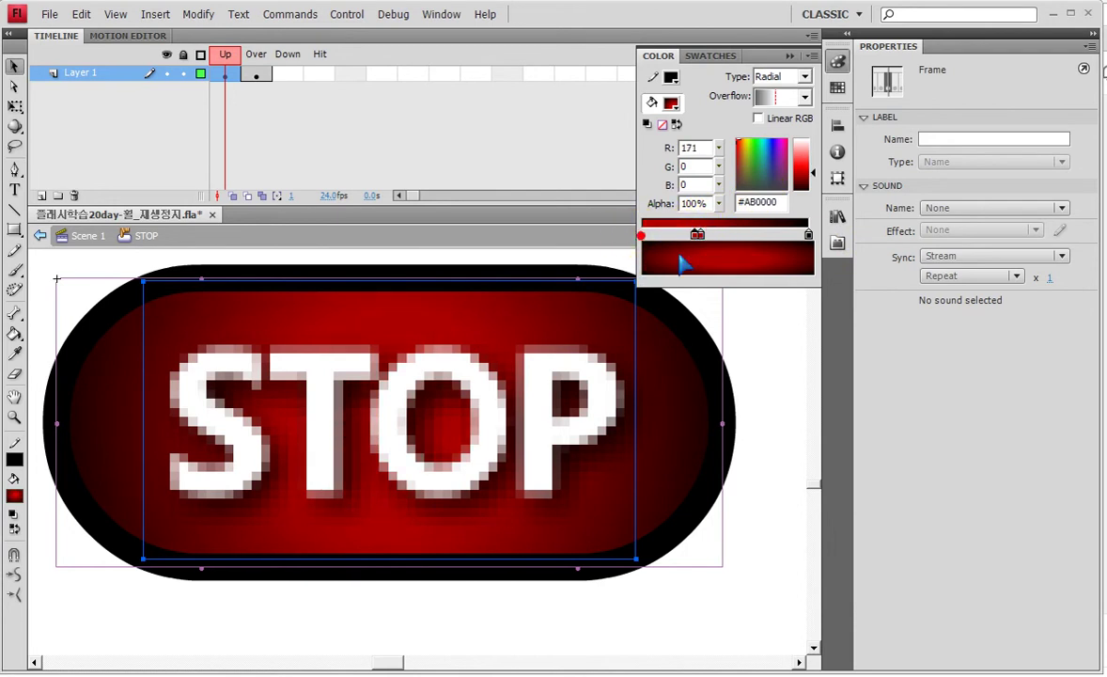
{"action": "left_click_drag", "start_coordinate": [686, 235], "coordinate": [675, 235]}
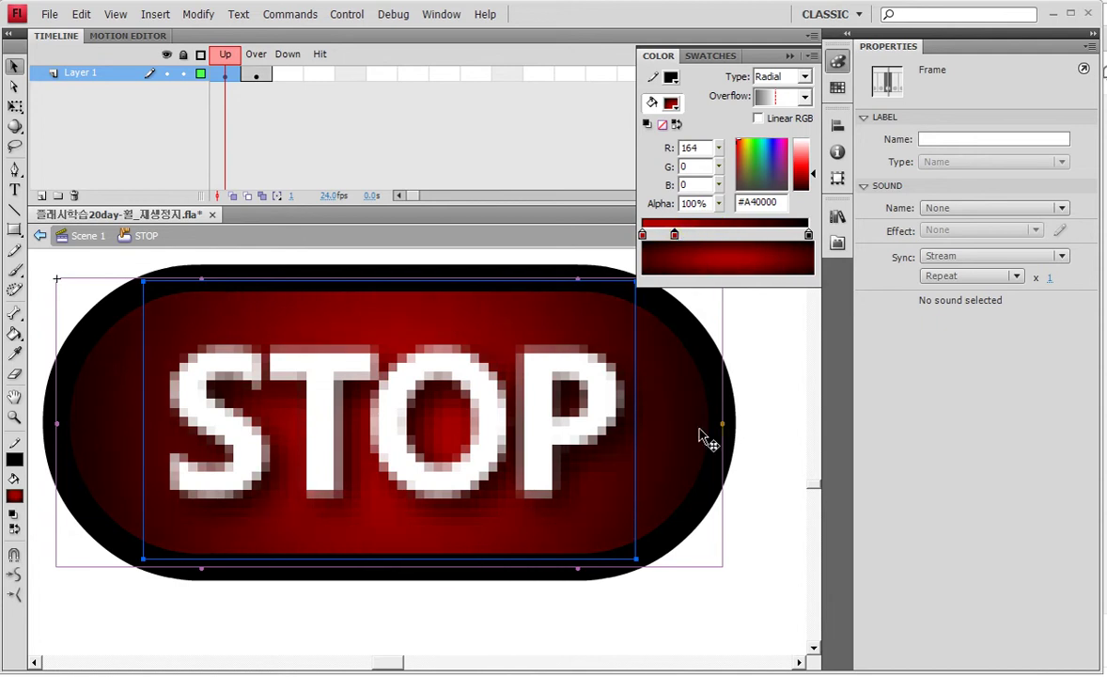
{"action": "key", "text": "ctrl+Return"}
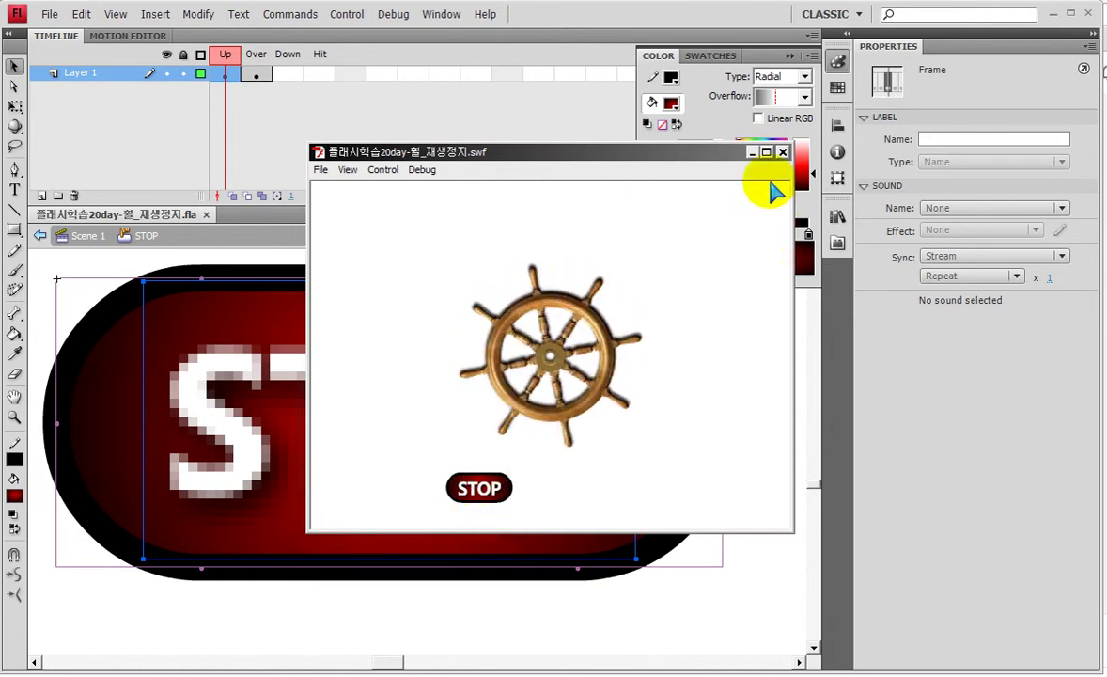
{"action": "left_click", "coordinate": [781, 152]}
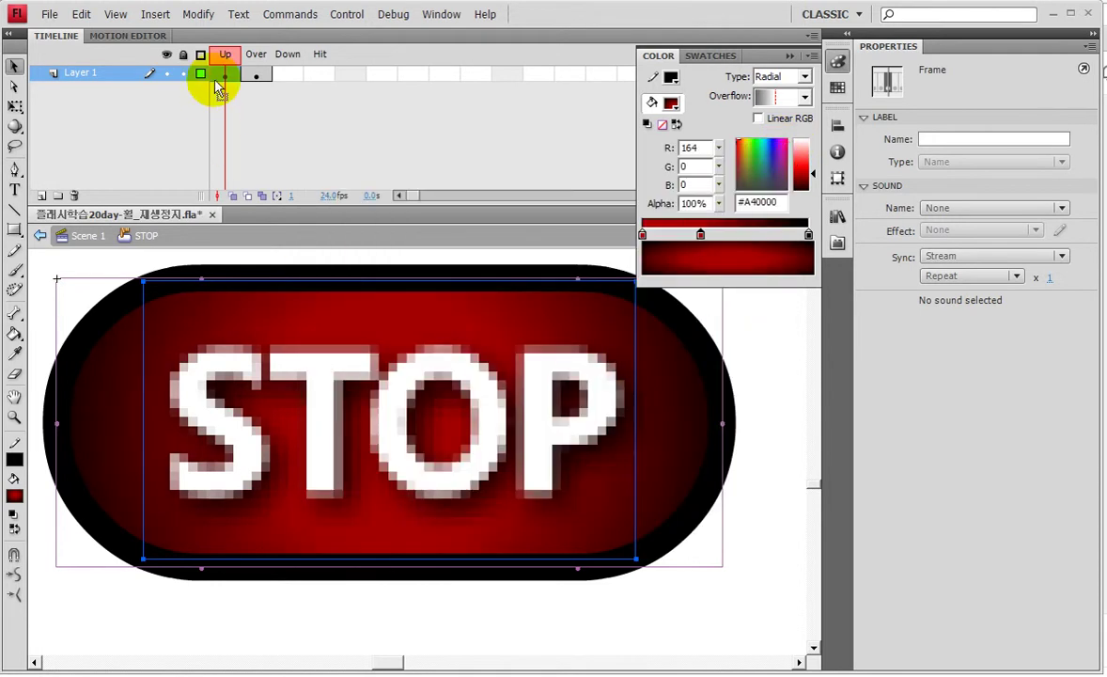
Change the Over frame rectangle's radial gradient to dark red #620000 at the centre and black at the edge.
{"action": "left_click", "coordinate": [263, 94]}
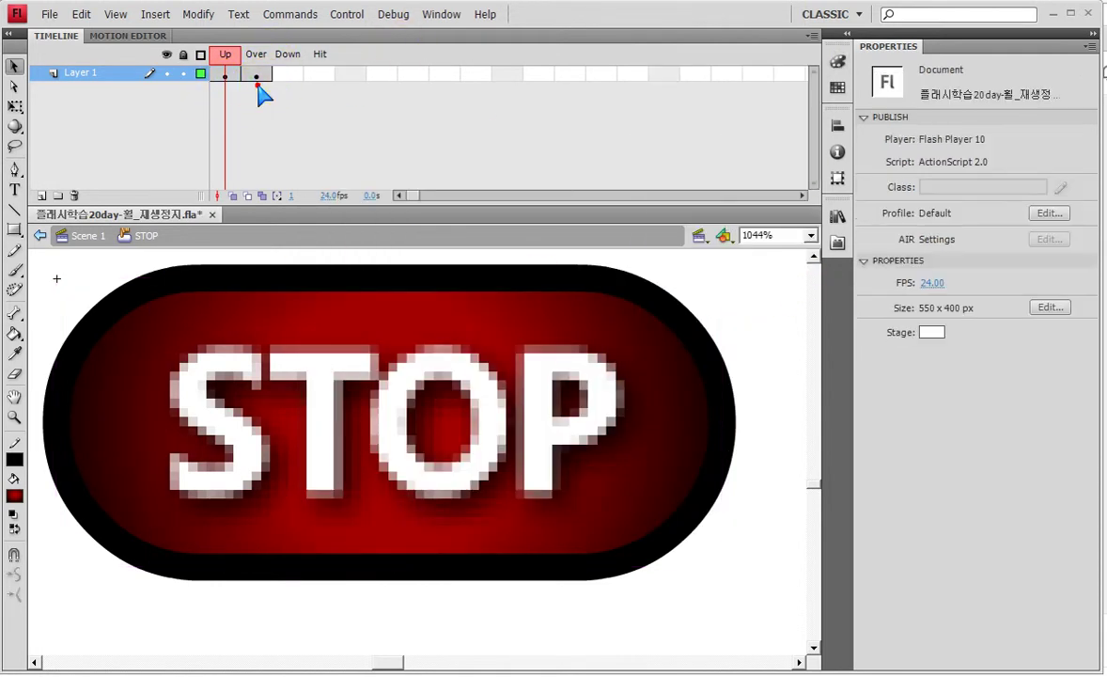
{"action": "left_click", "coordinate": [260, 76]}
{"action": "left_click", "coordinate": [259, 75]}
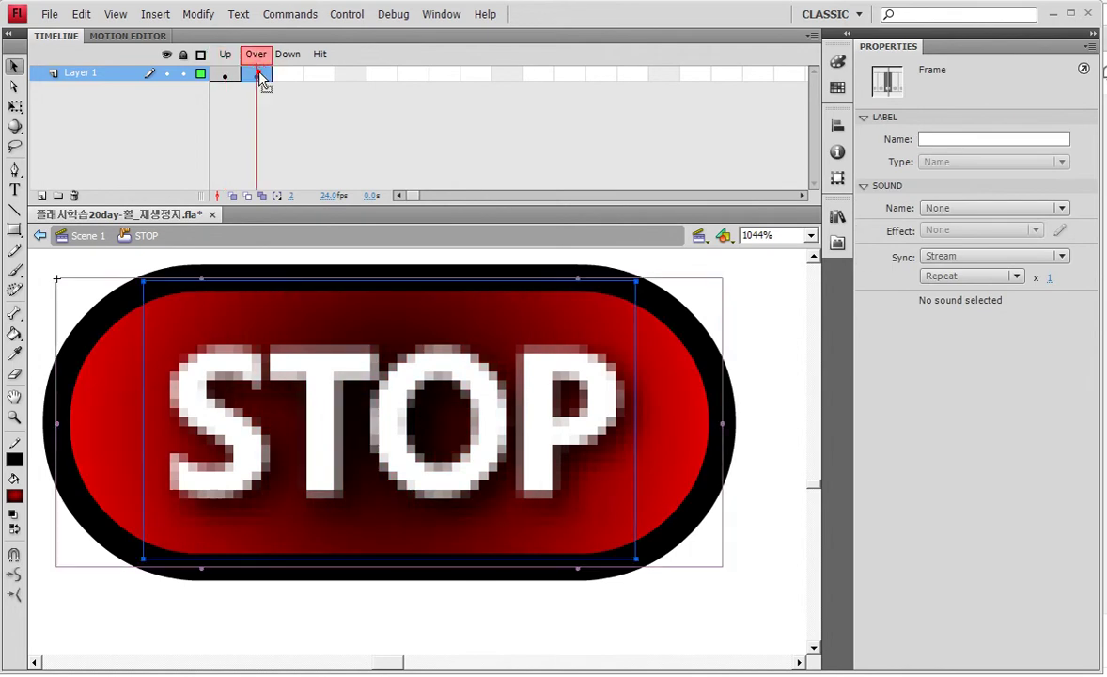
{"action": "left_click", "coordinate": [798, 384]}
{"action": "left_click", "coordinate": [715, 385]}
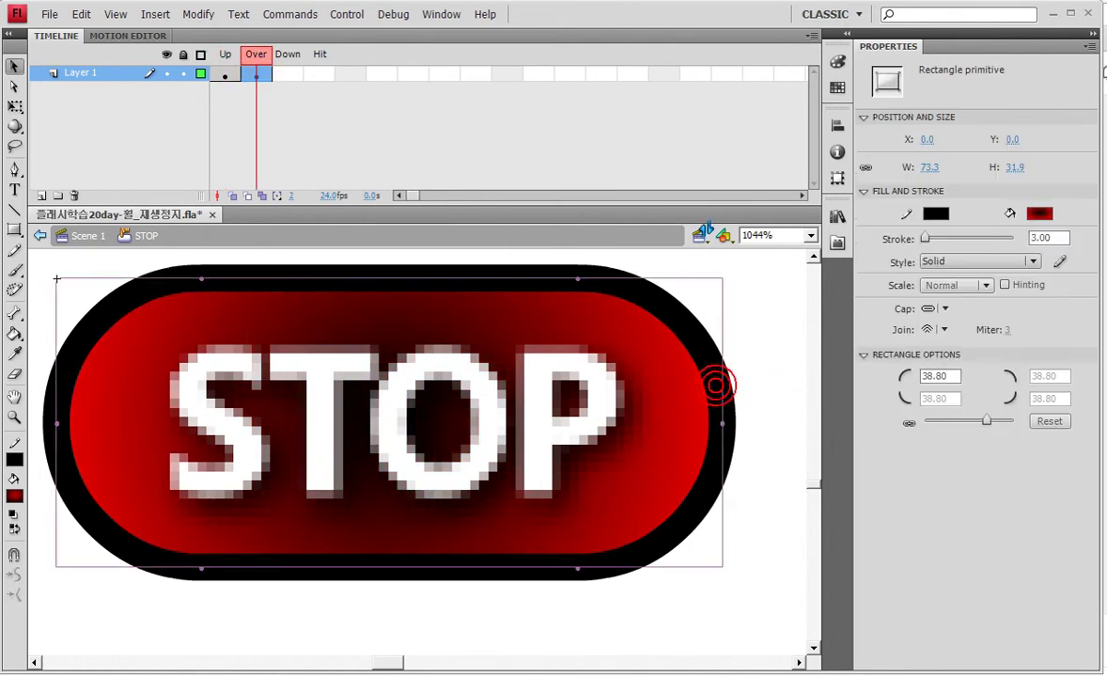
{"action": "left_click", "coordinate": [837, 61]}
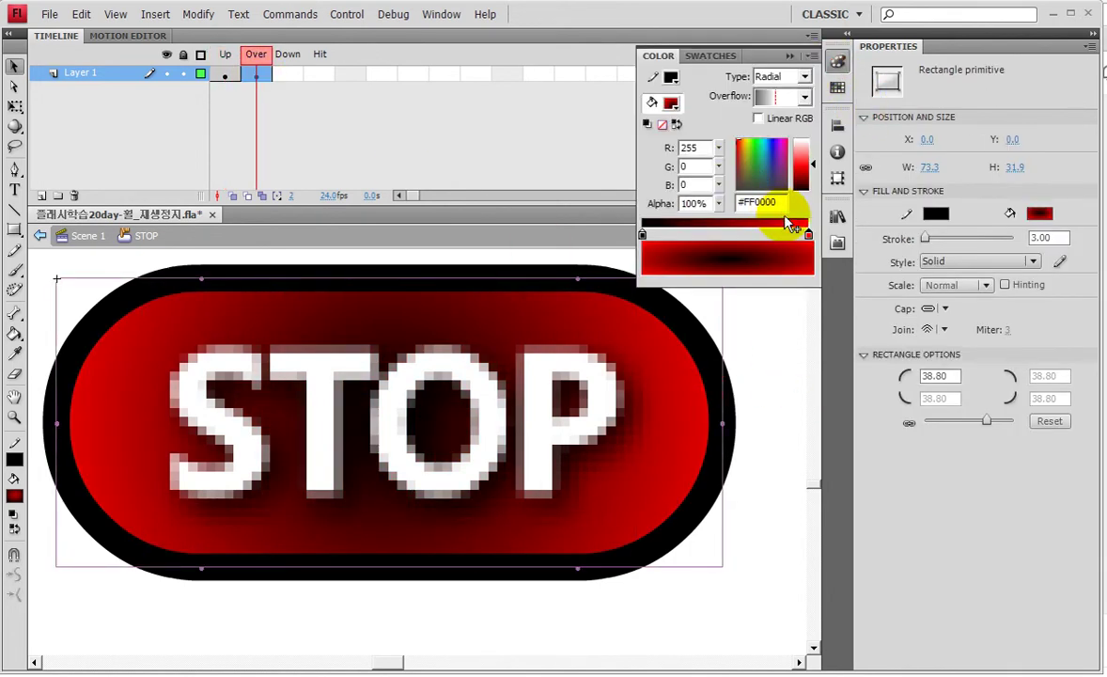
{"action": "mouse_move", "coordinate": [806, 232]}
{"action": "left_mouse_down"}
{"action": "mouse_move", "coordinate": [694, 234]}
{"action": "mouse_move", "coordinate": [808, 233]}
{"action": "left_mouse_up"}
{"action": "left_click_drag", "start_coordinate": [694, 234], "coordinate": [643, 234]}
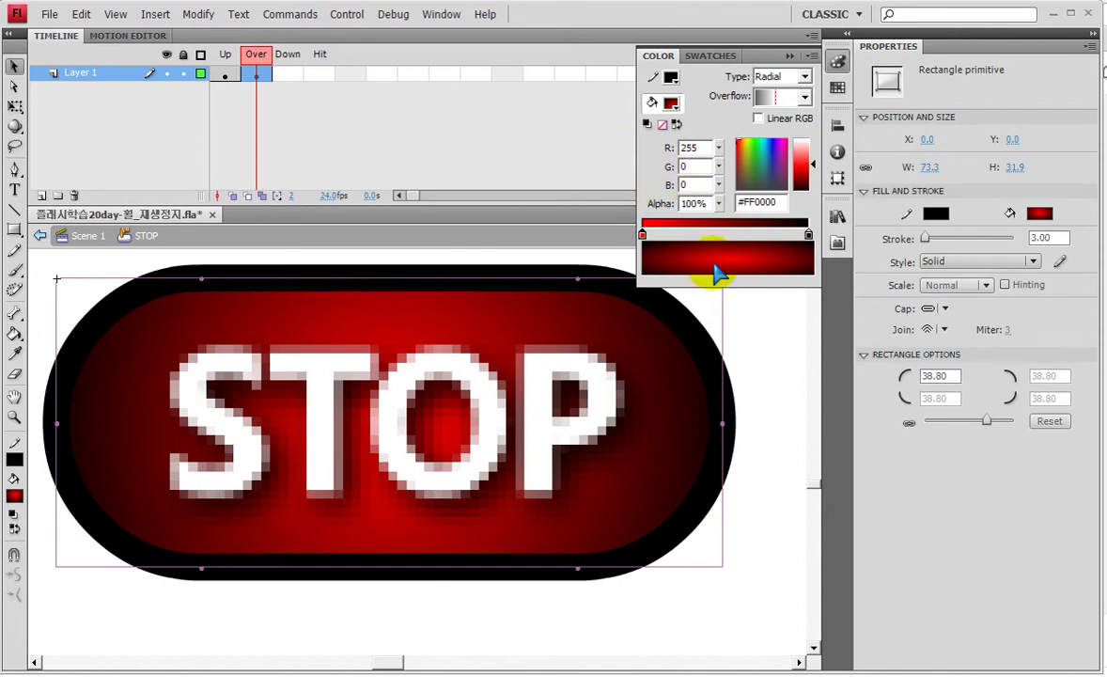
{"action": "left_click", "coordinate": [744, 236]}
{"action": "left_click_drag", "start_coordinate": [644, 234], "coordinate": [726, 255]}
{"action": "left_click", "coordinate": [741, 235]}
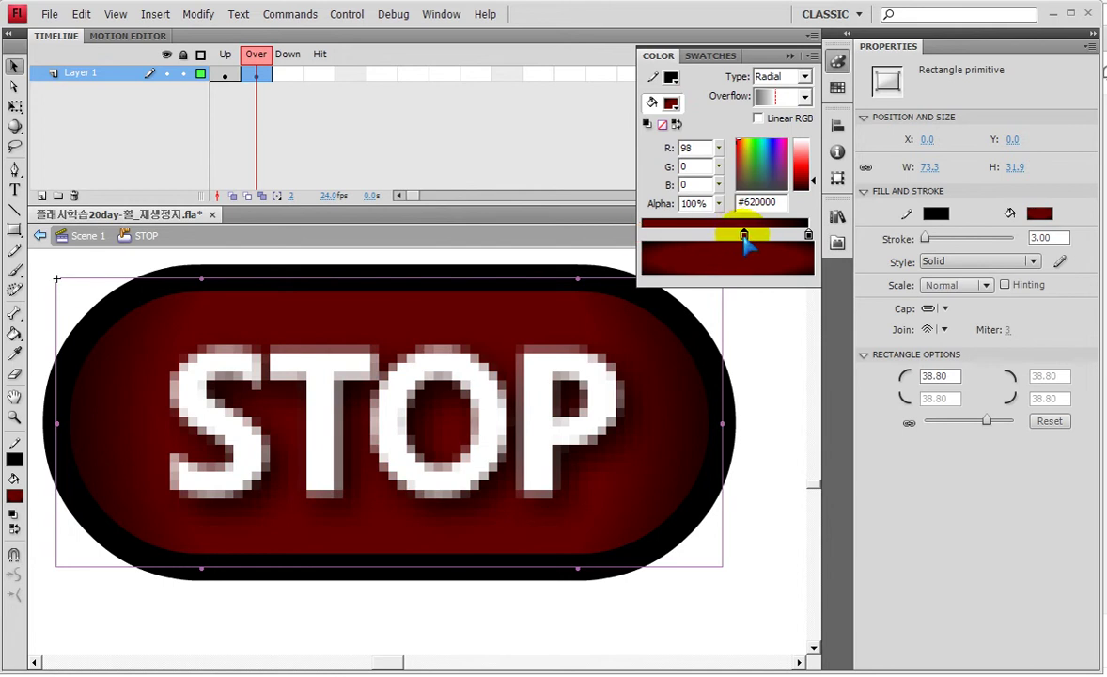
Check the darkened Over frame against the Up frame and preview the button's rollover in a movie test.
{"action": "left_click", "coordinate": [230, 74]}
{"action": "left_click", "coordinate": [241, 55]}
{"action": "left_click", "coordinate": [255, 55]}
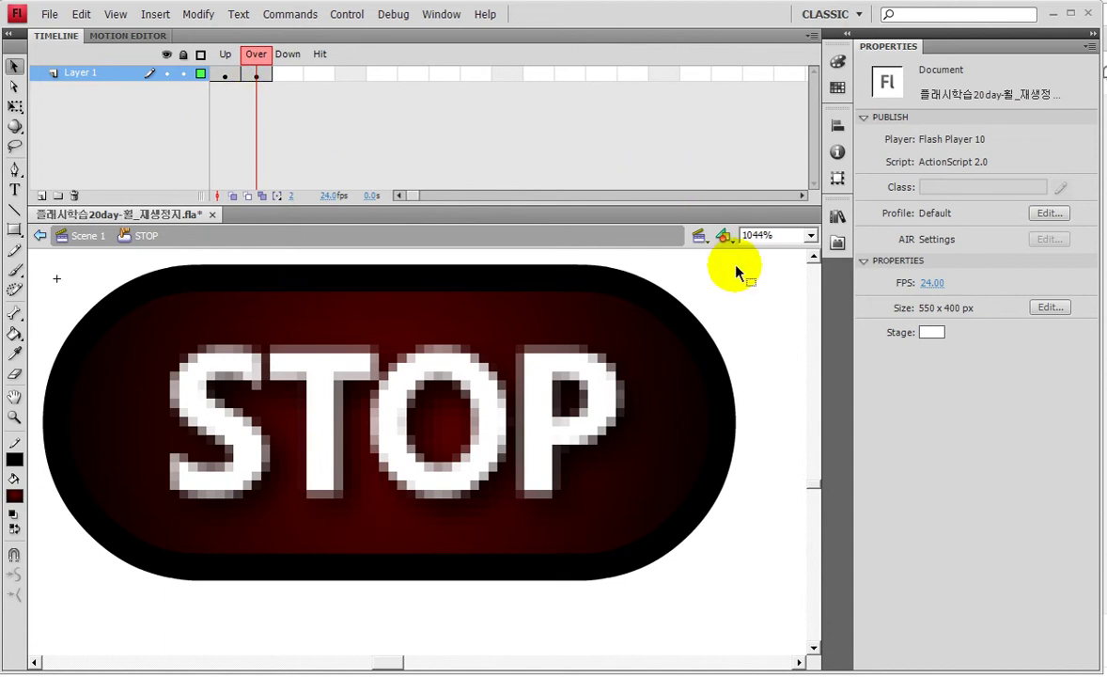
{"action": "left_click", "coordinate": [548, 406]}
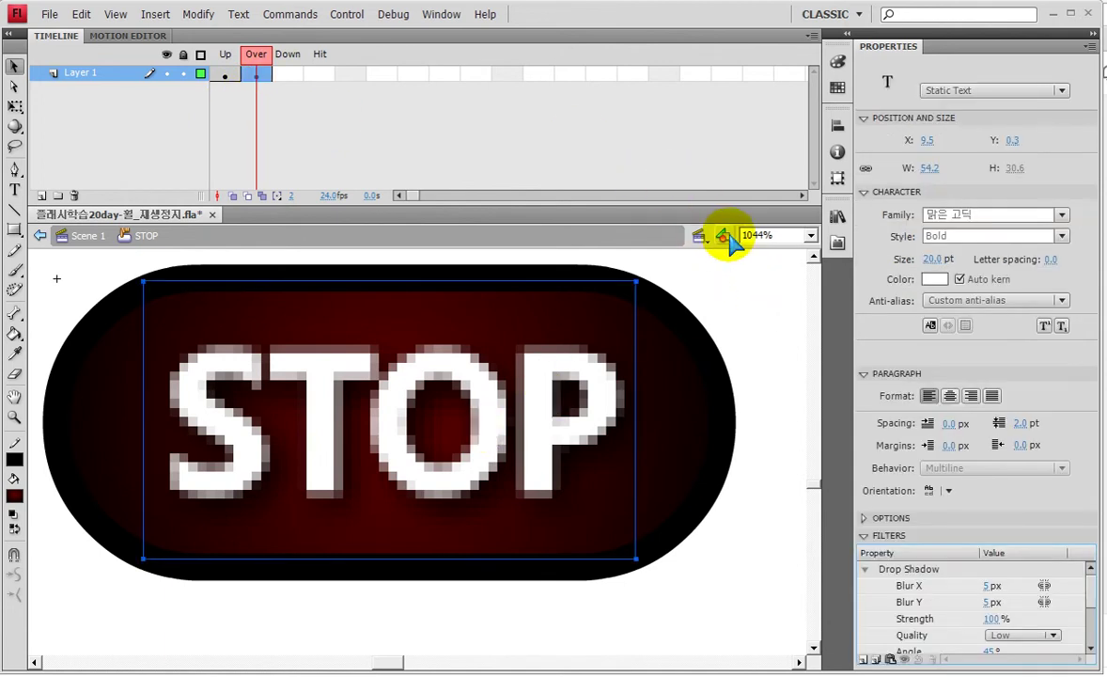
{"action": "key", "text": "ctrl+Return"}
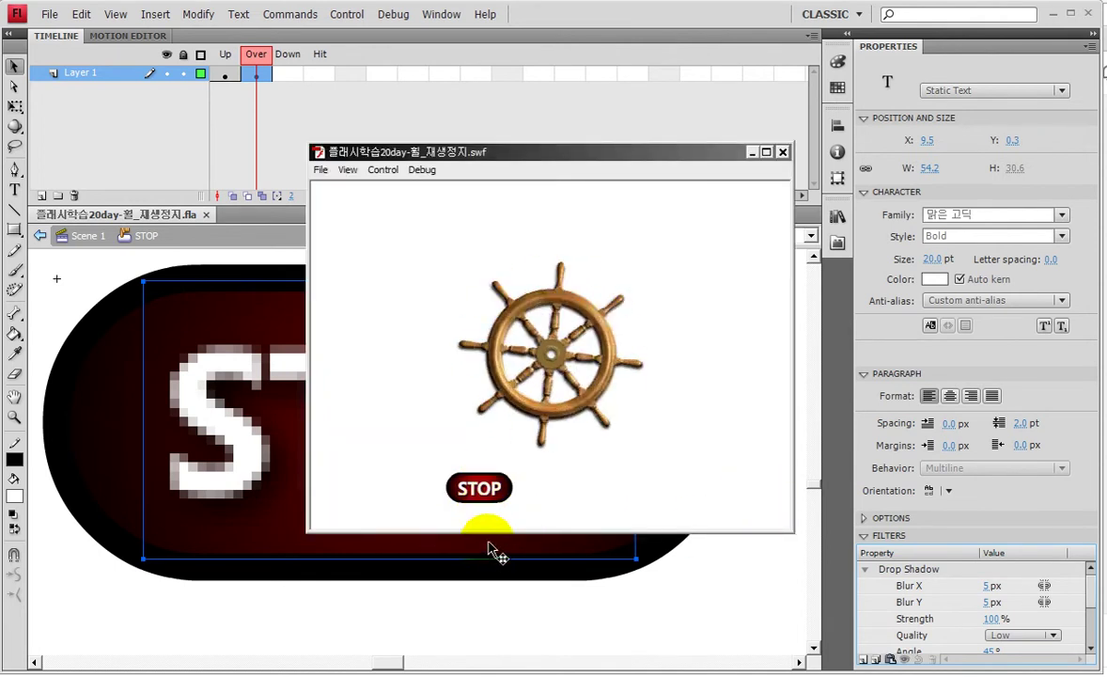
{"action": "left_click", "coordinate": [781, 151]}
{"action": "left_click", "coordinate": [788, 445]}
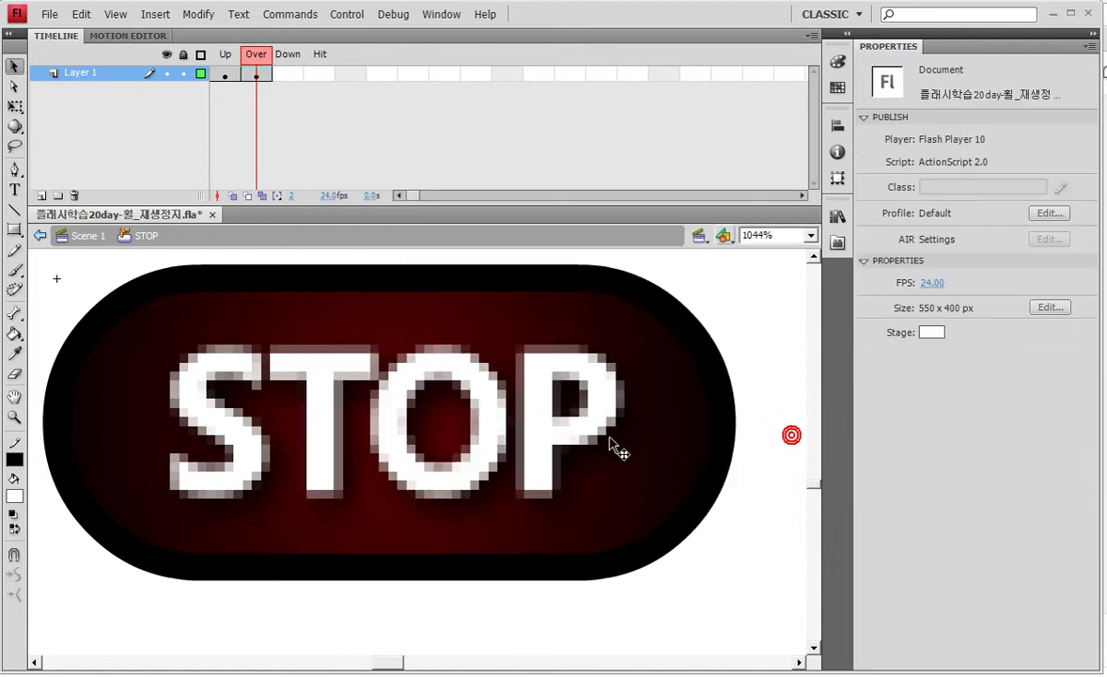
Change the colour of the STOP text in the Over frame to dark grey.
{"action": "left_click", "coordinate": [537, 424]}
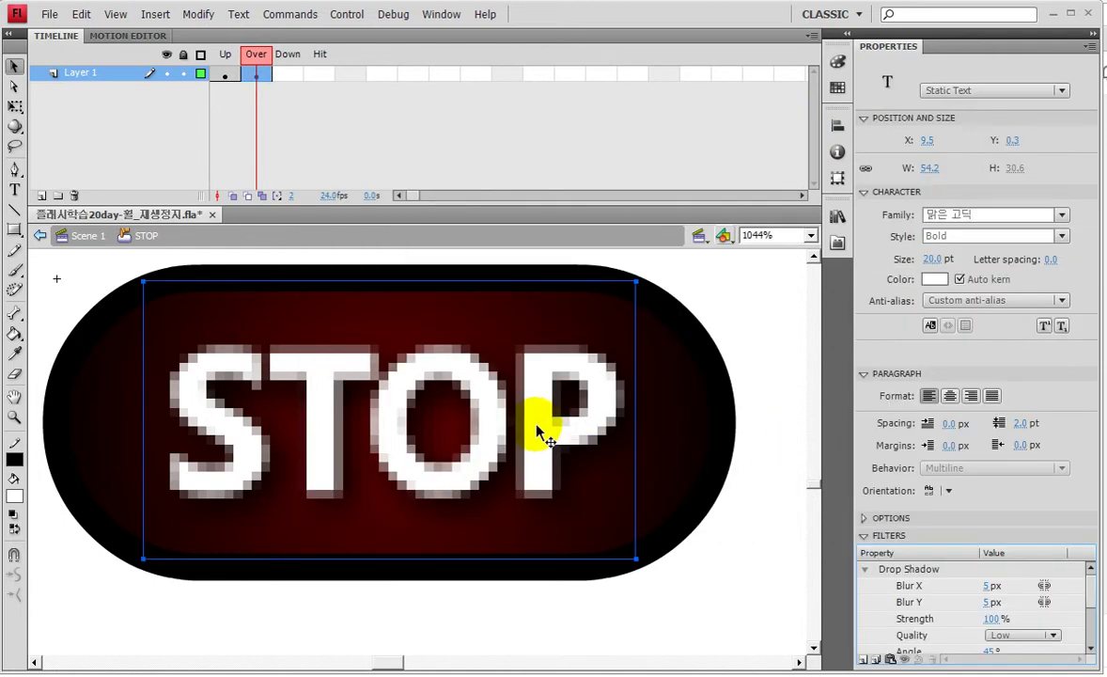
{"action": "left_click", "coordinate": [683, 447]}
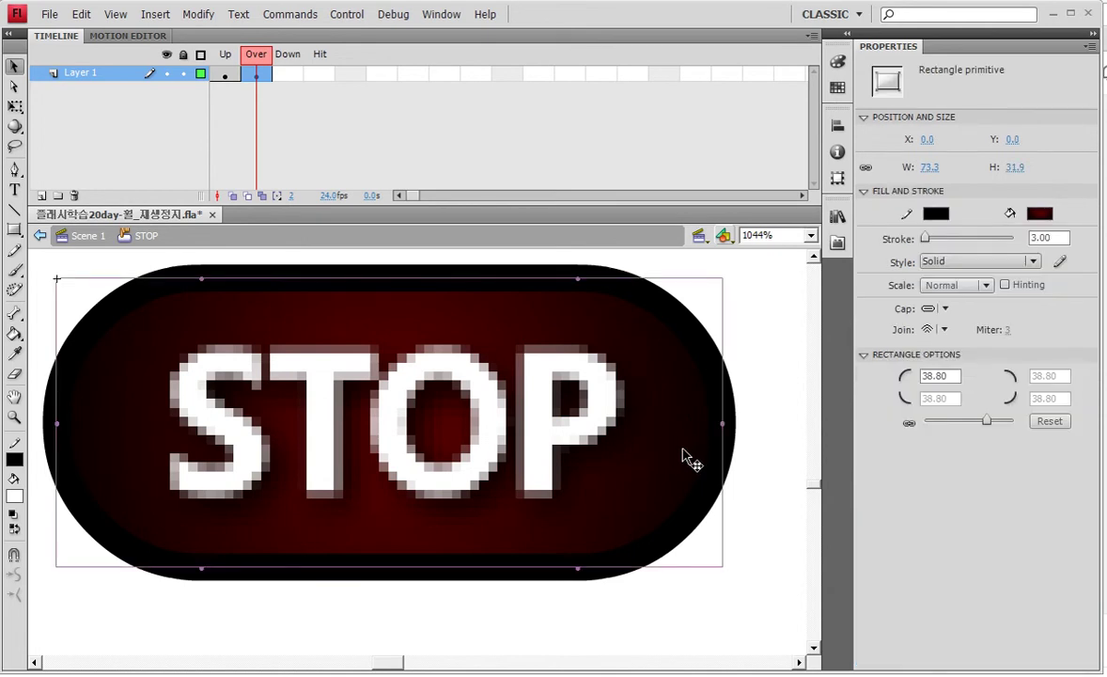
{"action": "left_click", "coordinate": [583, 433]}
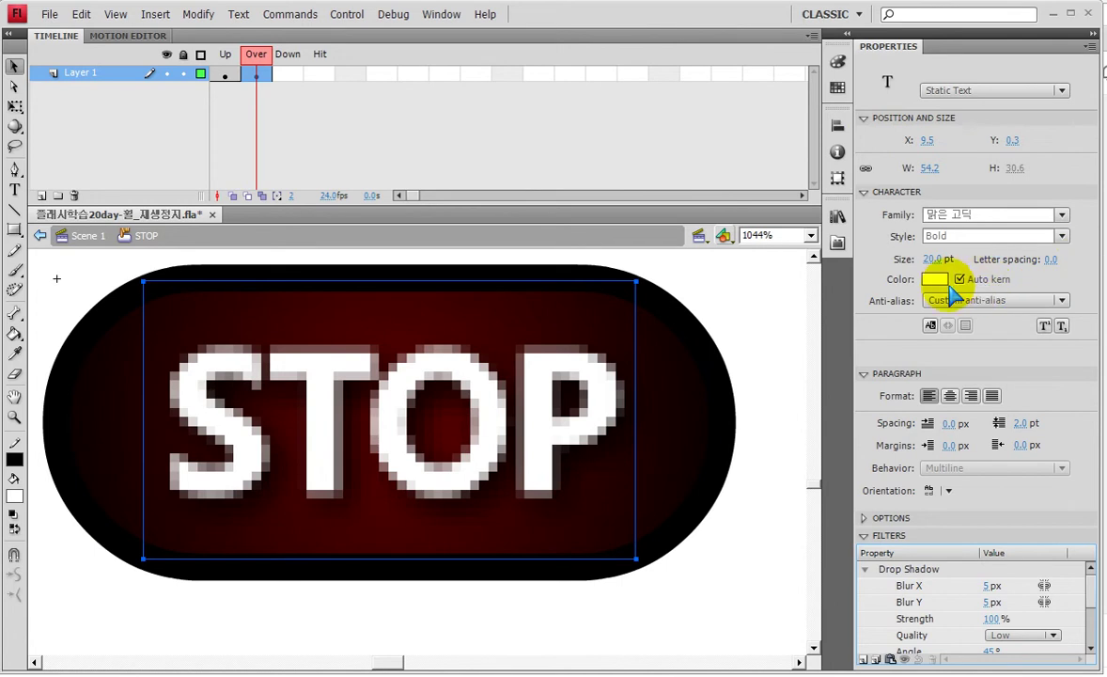
{"action": "left_click", "coordinate": [934, 279]}
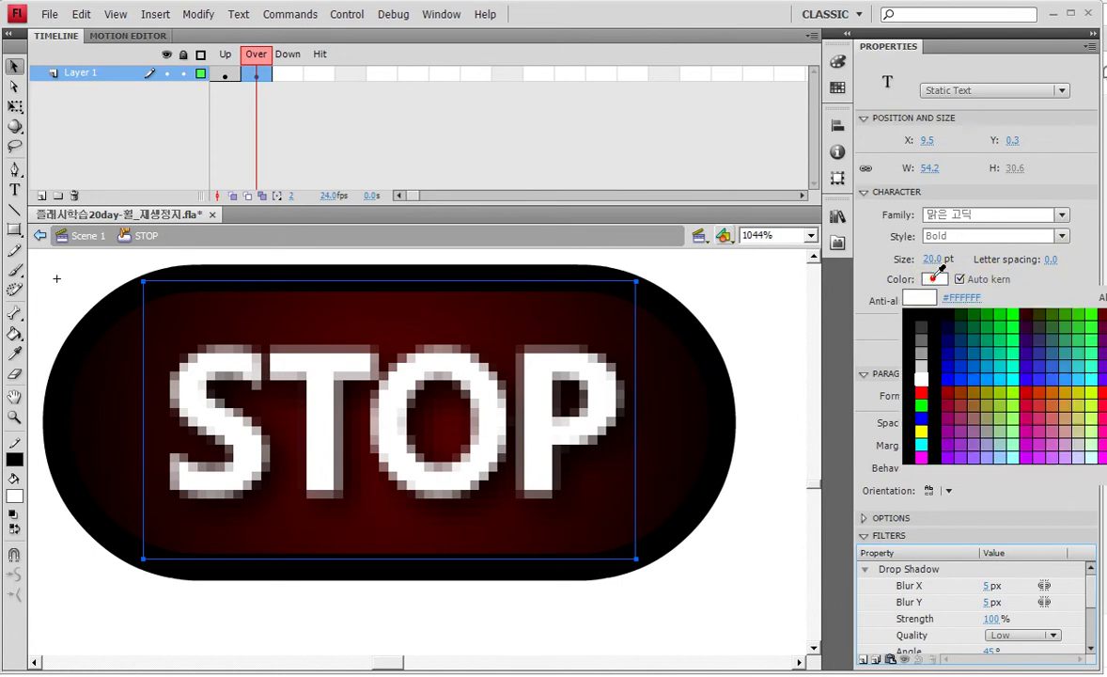
{"action": "left_click", "coordinate": [919, 328]}
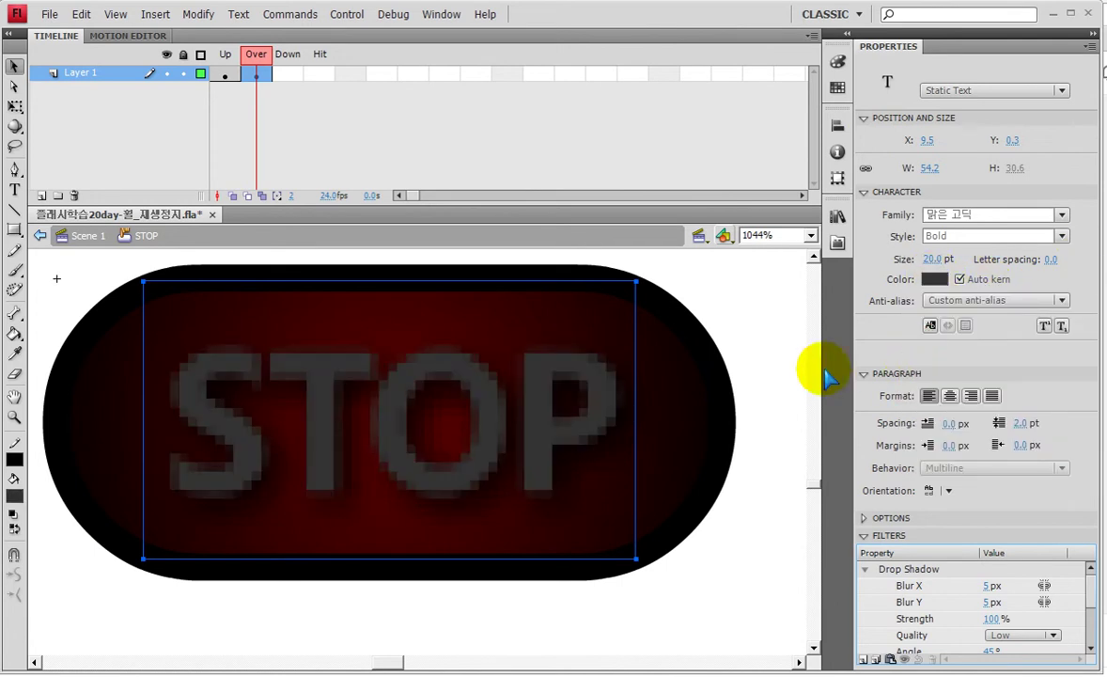
Test the movie and try the STOP button to check its grey-text rollover state.
{"action": "key", "text": "ctrl+Return"}
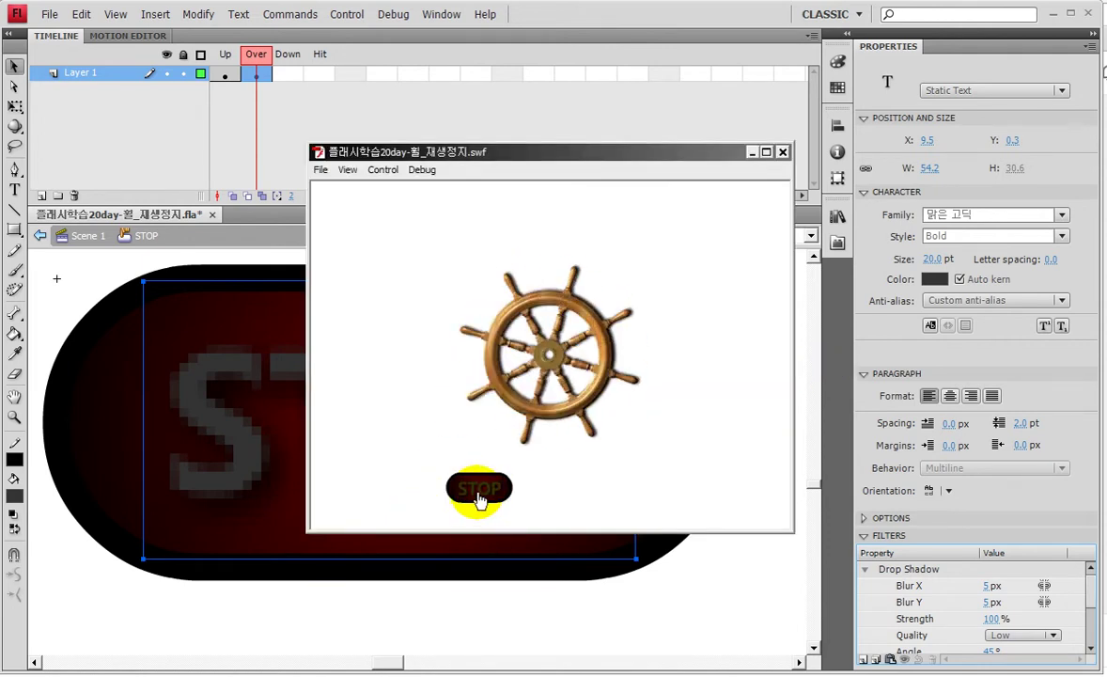
{"action": "left_click", "coordinate": [475, 487]}
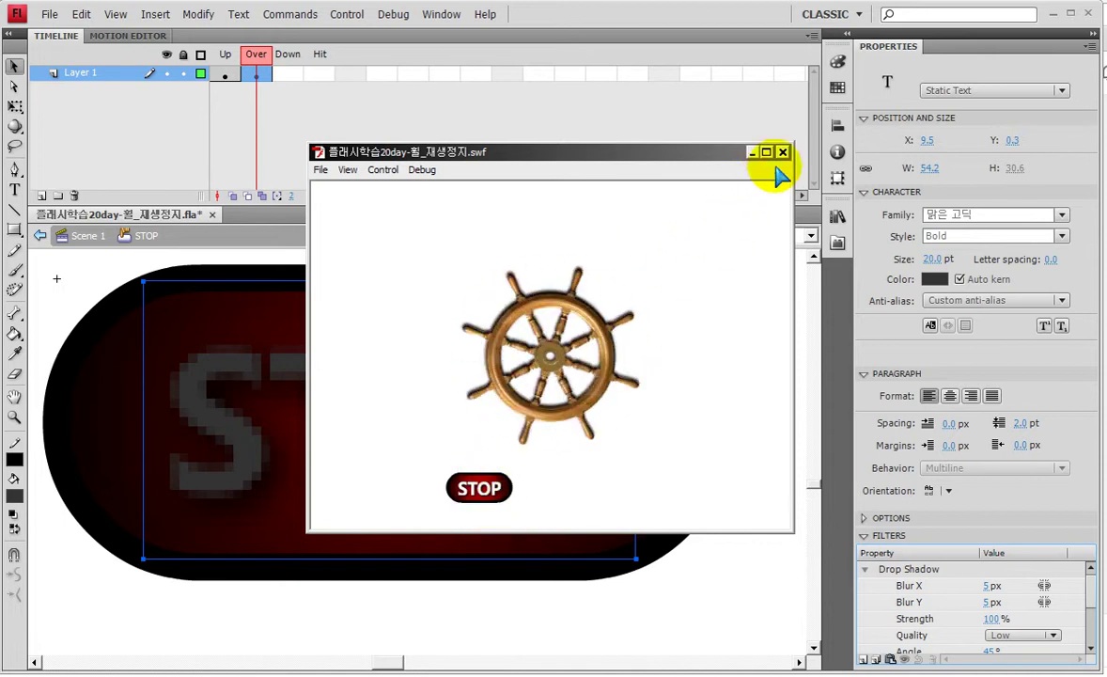
{"action": "left_click", "coordinate": [782, 152]}
Change the STOP text in the Over frame to bright red and preview it in a movie test.
{"action": "left_click", "coordinate": [935, 279]}
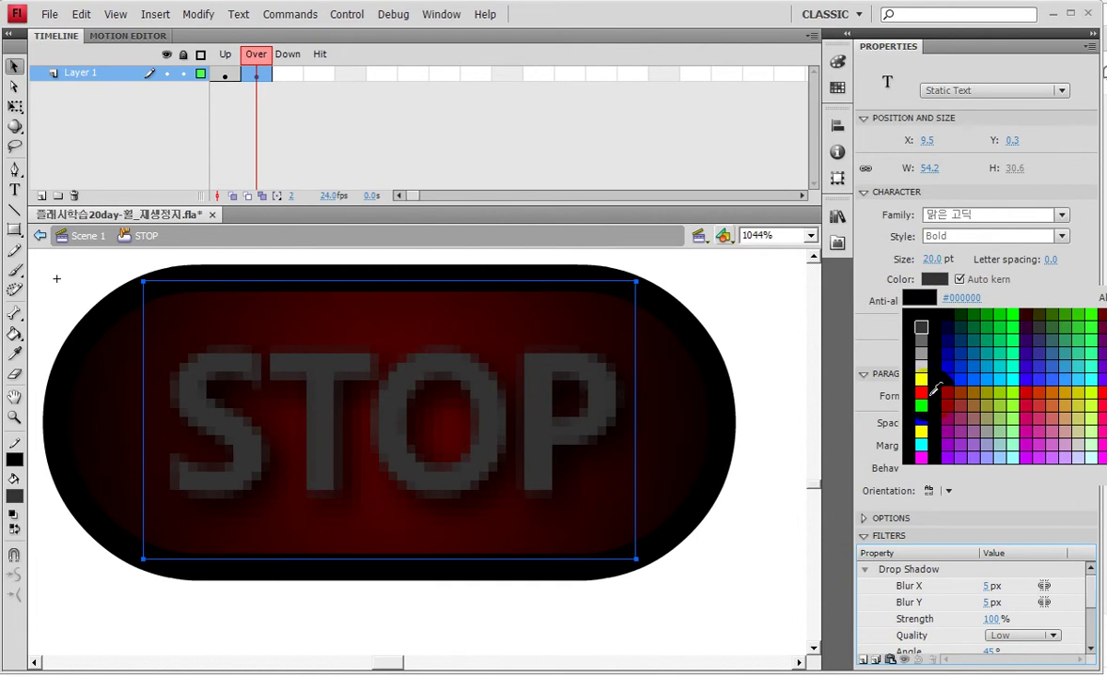
{"action": "left_click", "coordinate": [934, 377]}
{"action": "key", "text": "ctrl+Return"}
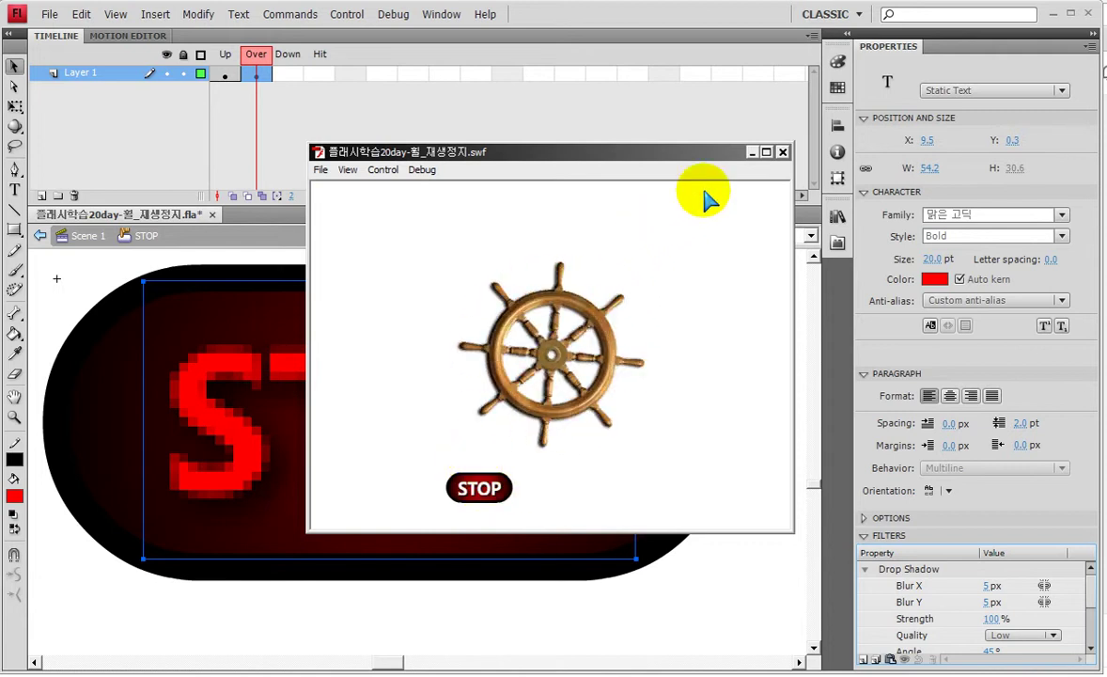
{"action": "left_click", "coordinate": [782, 152]}
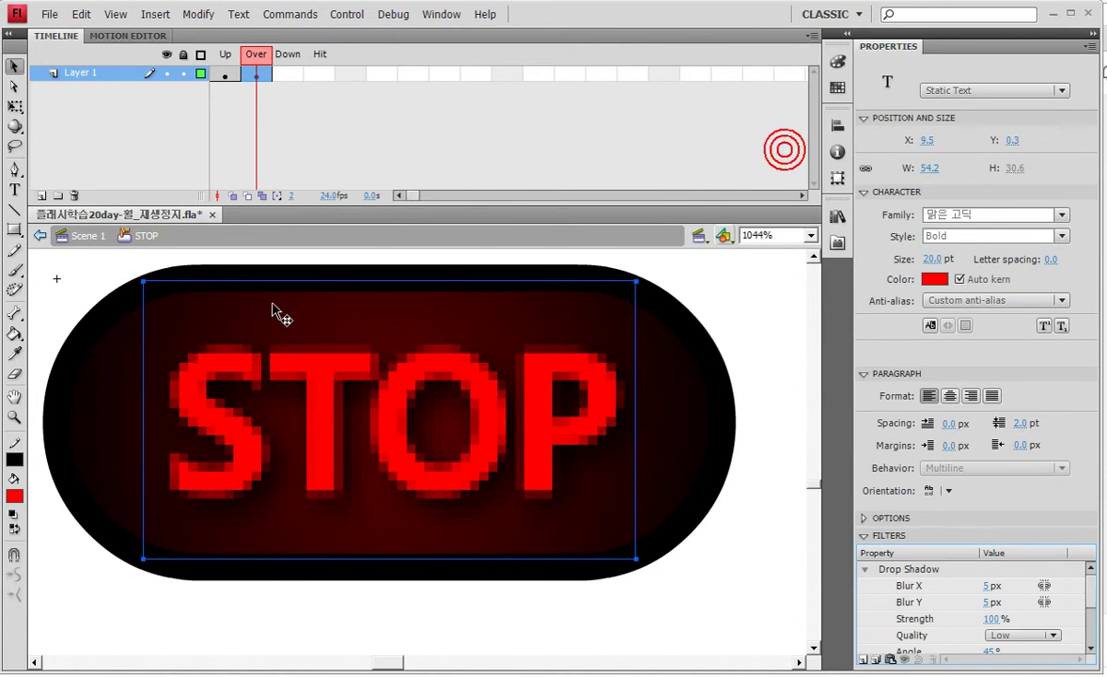
Copy the STOP button's Up frame artwork and place the copy to the right of the STOP button in Scene 1.
{"action": "double_click", "coordinate": [14, 416]}
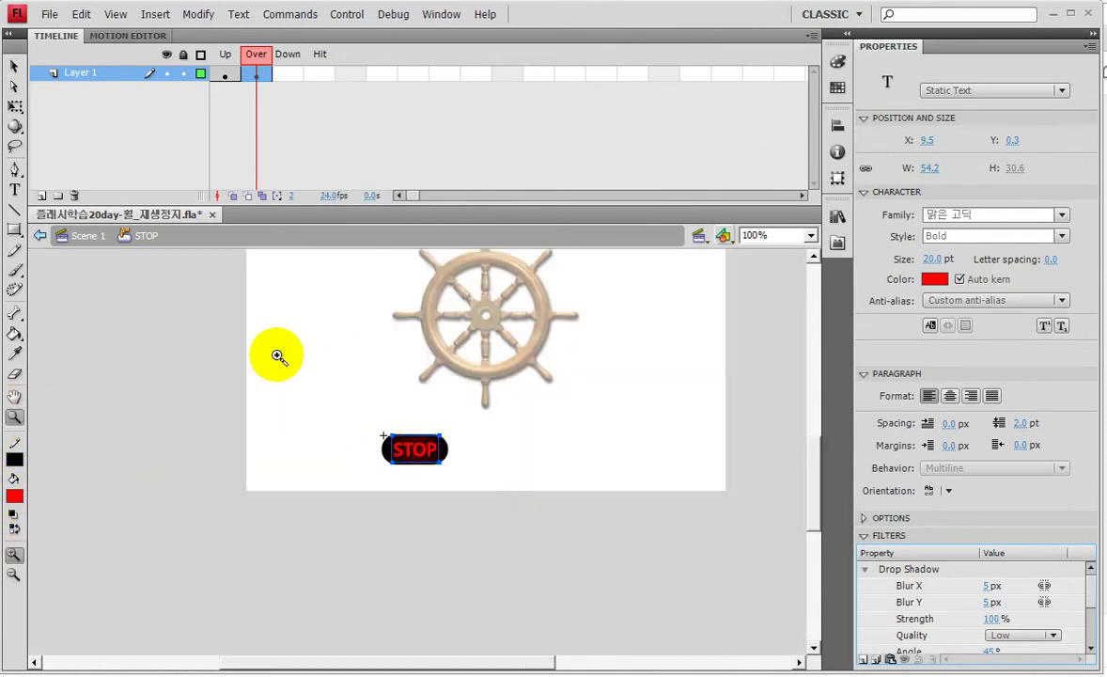
{"action": "left_click", "coordinate": [14, 66]}
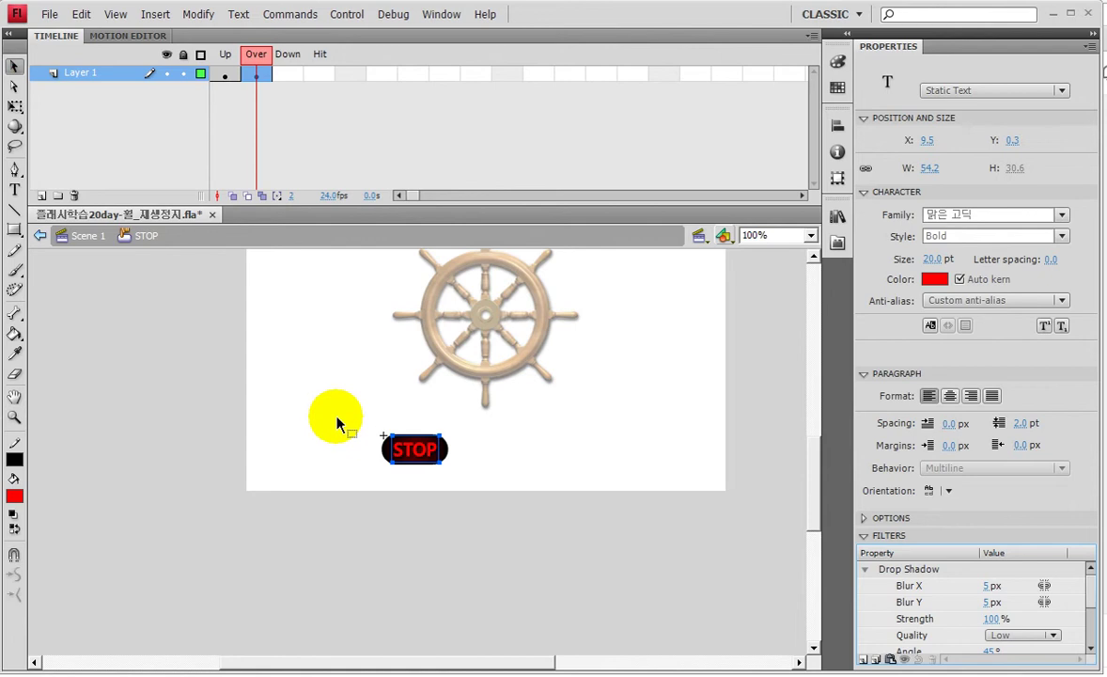
{"action": "left_click", "coordinate": [224, 75]}
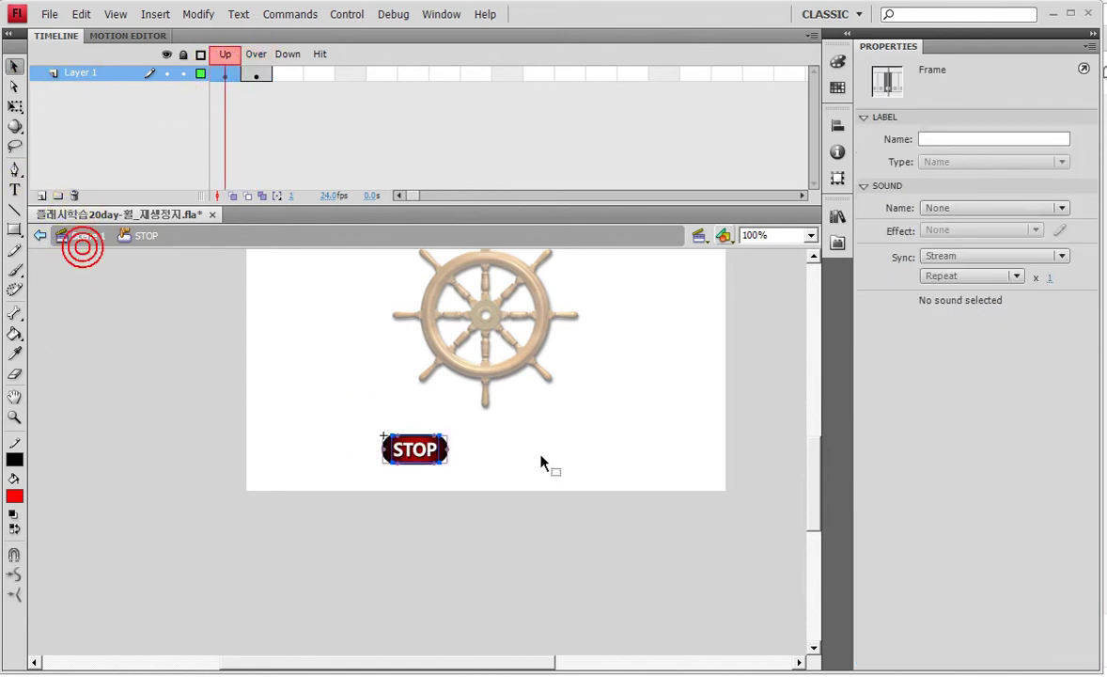
{"action": "left_click", "coordinate": [88, 235]}
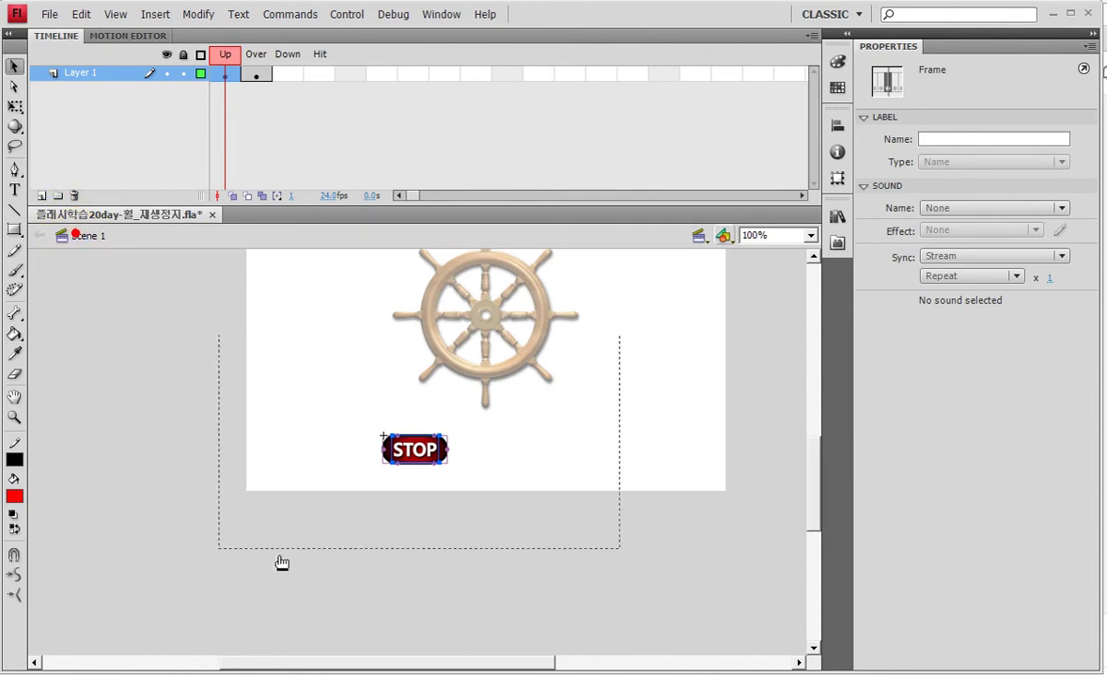
{"action": "left_click", "coordinate": [581, 465]}
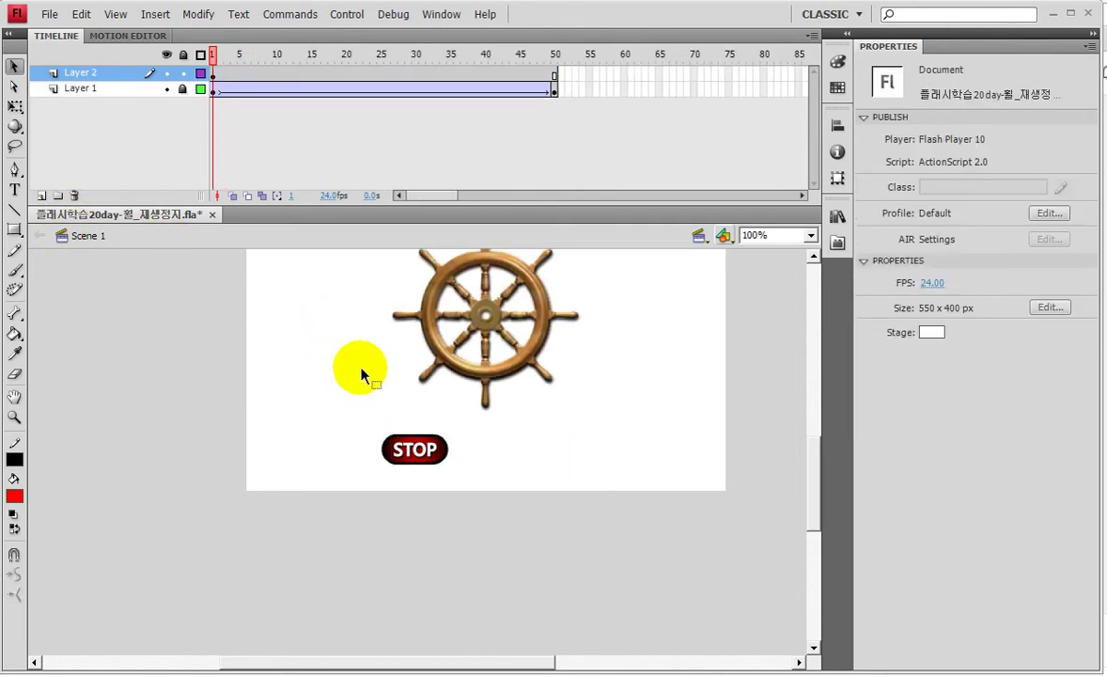
{"action": "key", "text": "ctrl+a"}
{"action": "left_click_drag", "start_coordinate": [399, 450], "coordinate": [492, 458]}
{"action": "left_click", "coordinate": [271, 526]}
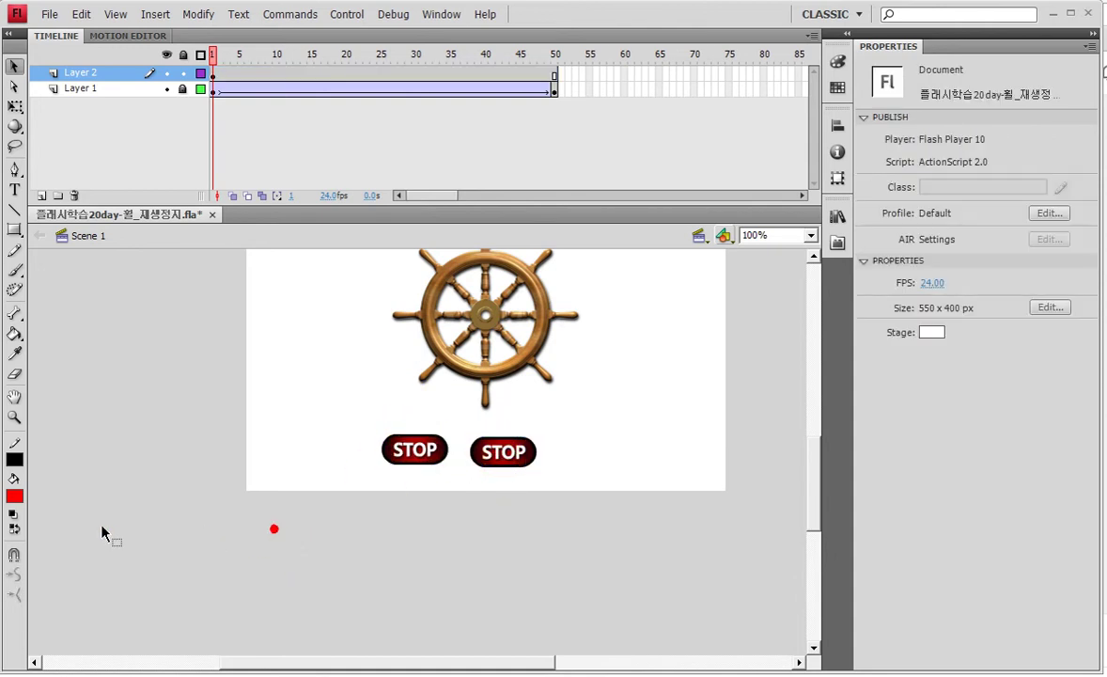
{"action": "left_click", "coordinate": [14, 416]}
{"action": "left_click_drag", "start_coordinate": [380, 396], "coordinate": [691, 566]}
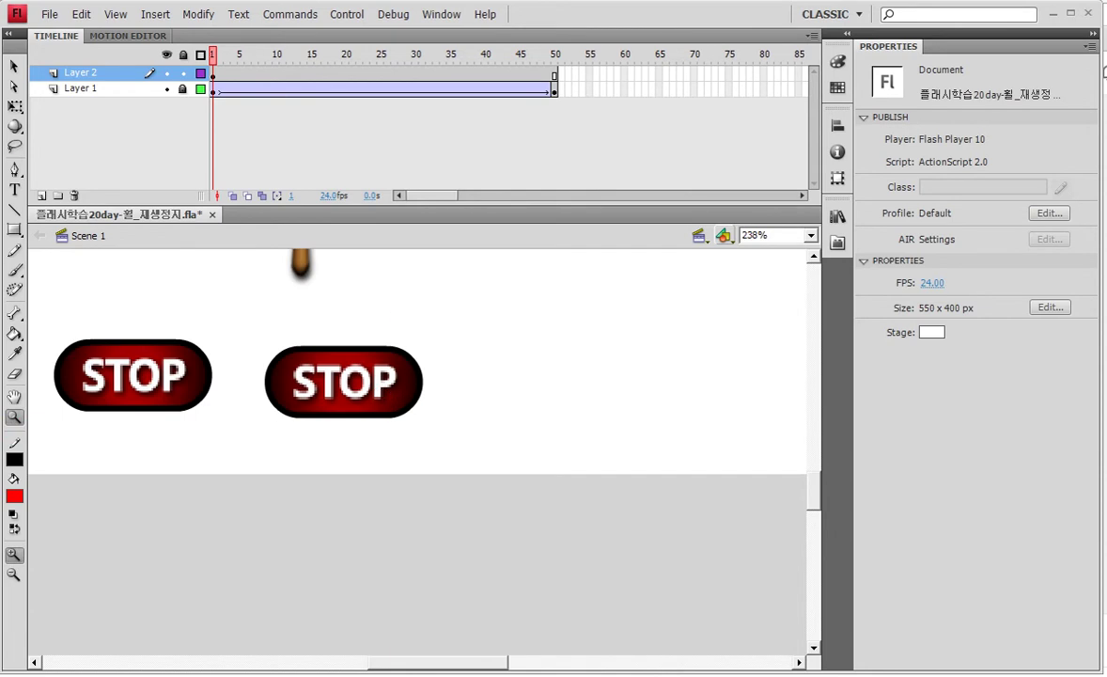
{"action": "left_click", "coordinate": [14, 68]}
{"action": "double_click", "coordinate": [309, 400]}
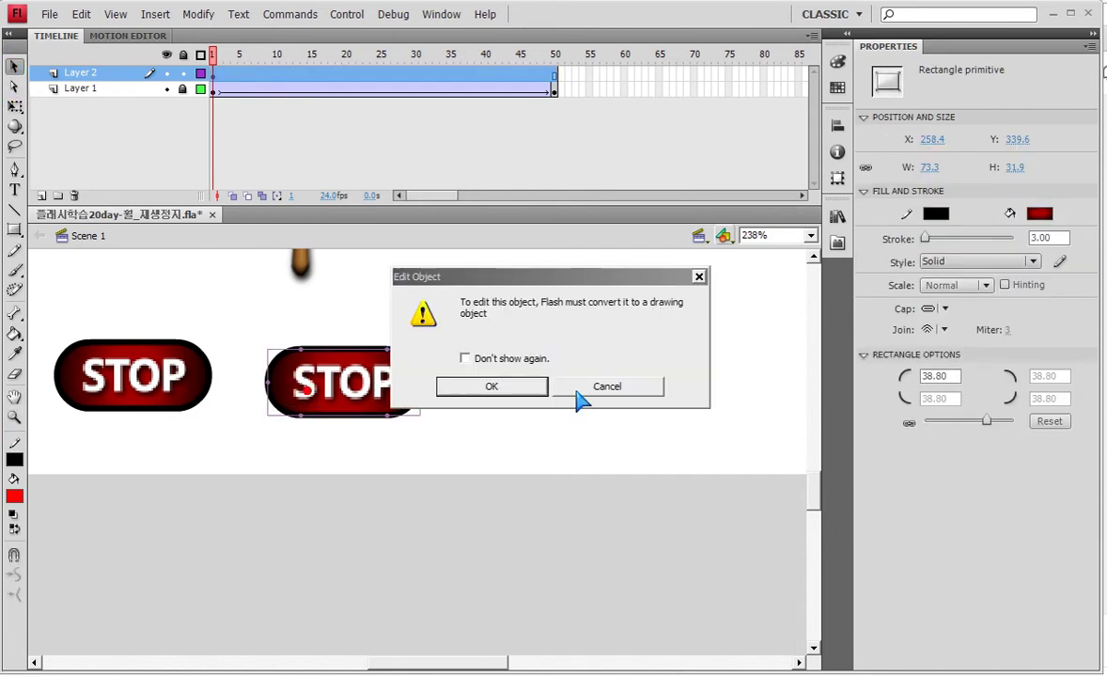
{"action": "left_click", "coordinate": [622, 387]}
{"action": "double_click", "coordinate": [327, 381]}
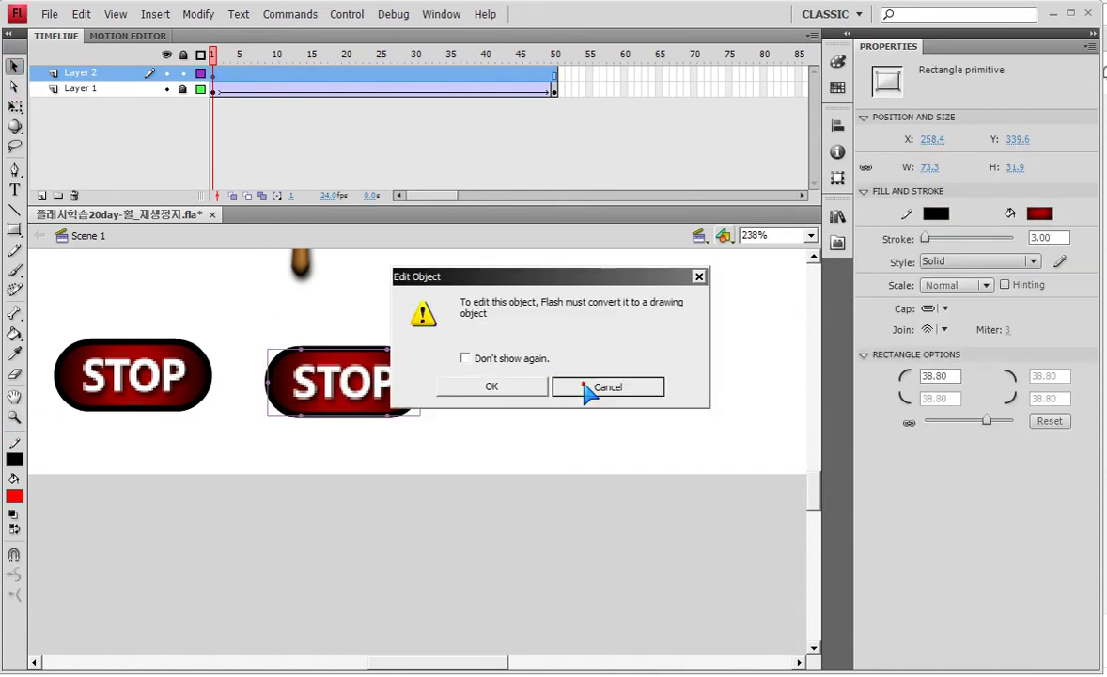
{"action": "left_click", "coordinate": [601, 387]}
{"action": "left_click", "coordinate": [482, 385]}
Move the copied artwork's text down to the rectangle's lower edge and replace its wording with PLAY.
{"action": "left_click_drag", "start_coordinate": [348, 389], "coordinate": [346, 427]}
{"action": "double_click", "coordinate": [346, 427]}
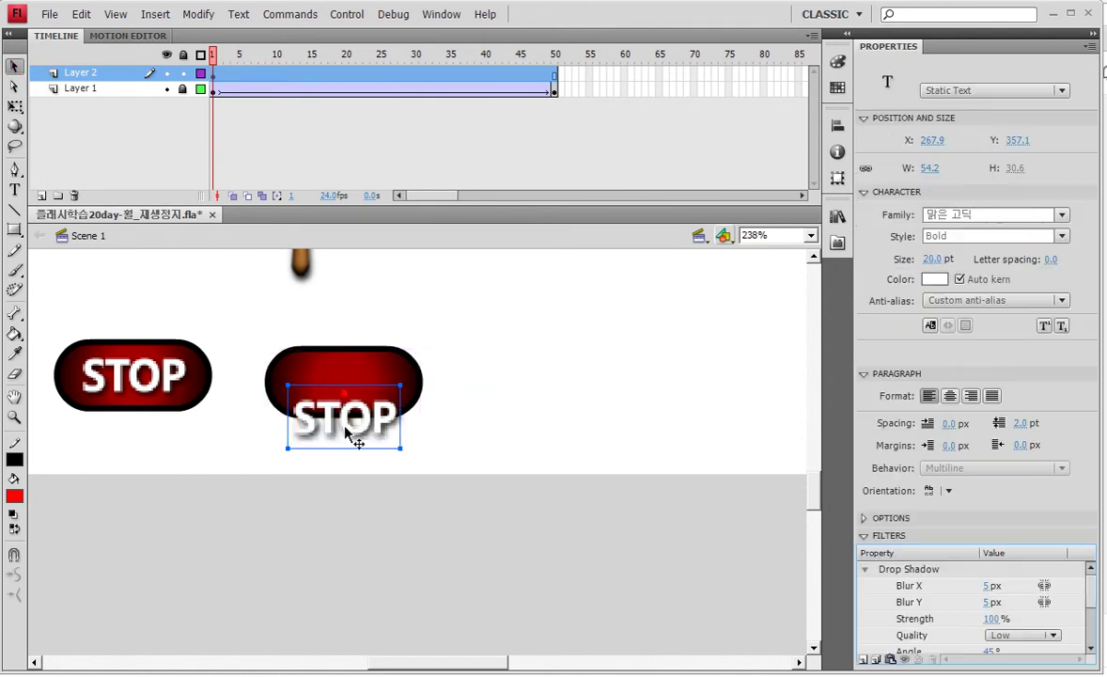
{"action": "key", "text": "ctrl+a"}
{"action": "left_click", "coordinate": [529, 415]}
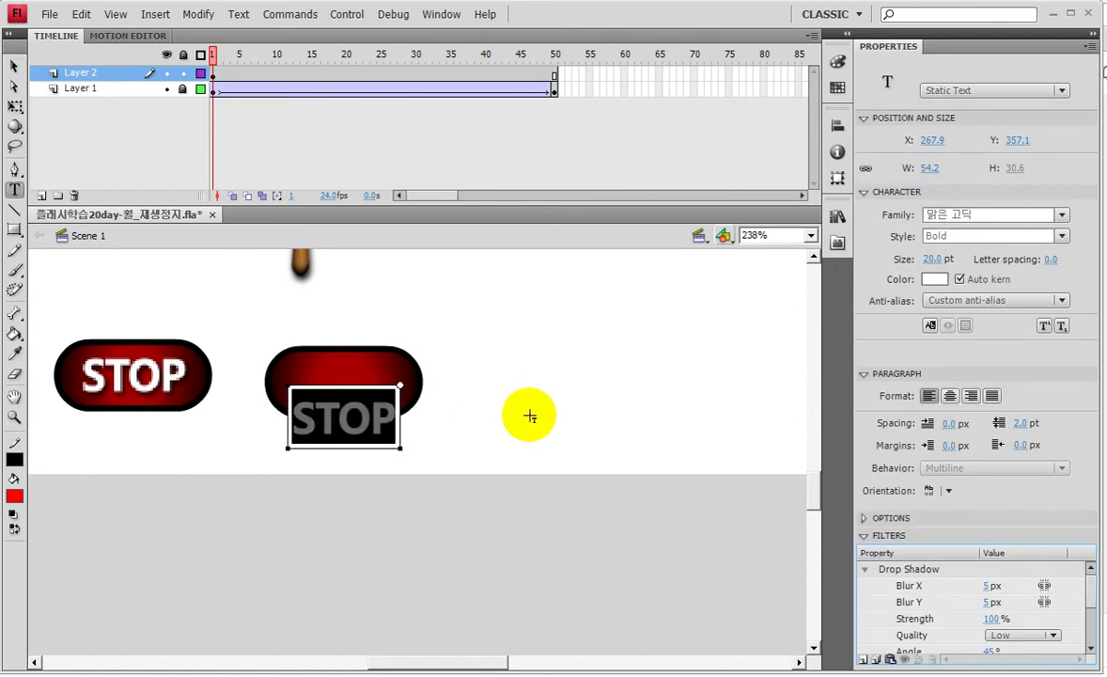
{"action": "type", "text": "PLAY"}
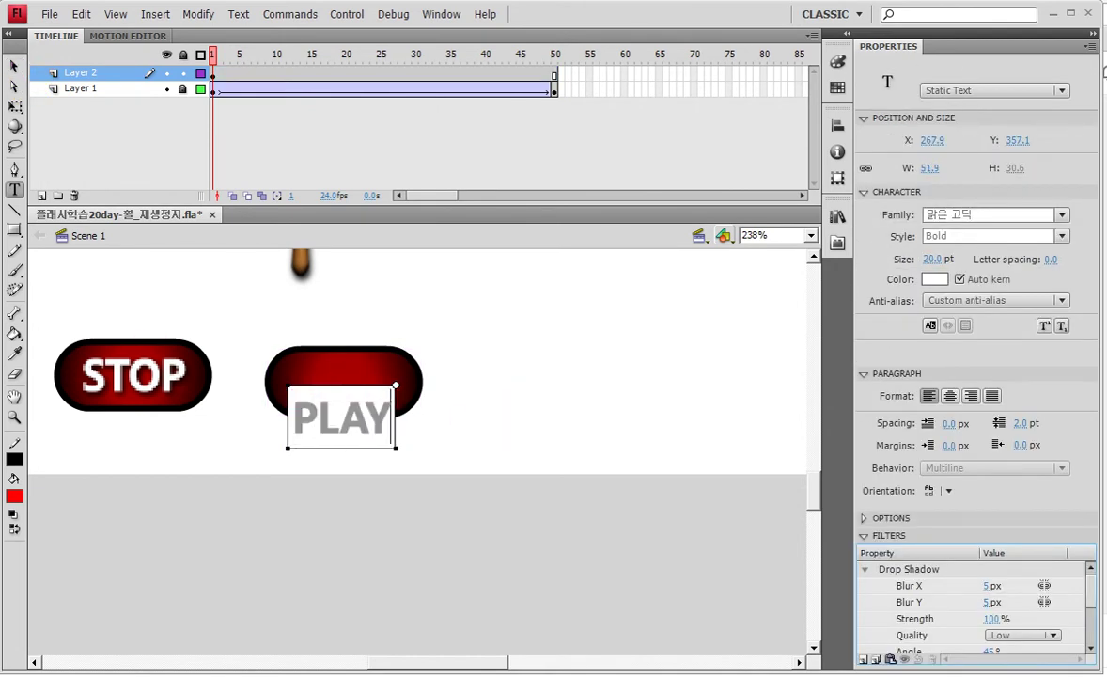
Fill the rectangle behind the PLAY text with the preset green-to-black radial gradient.
{"action": "left_click", "coordinate": [14, 66]}
{"action": "left_click", "coordinate": [362, 368]}
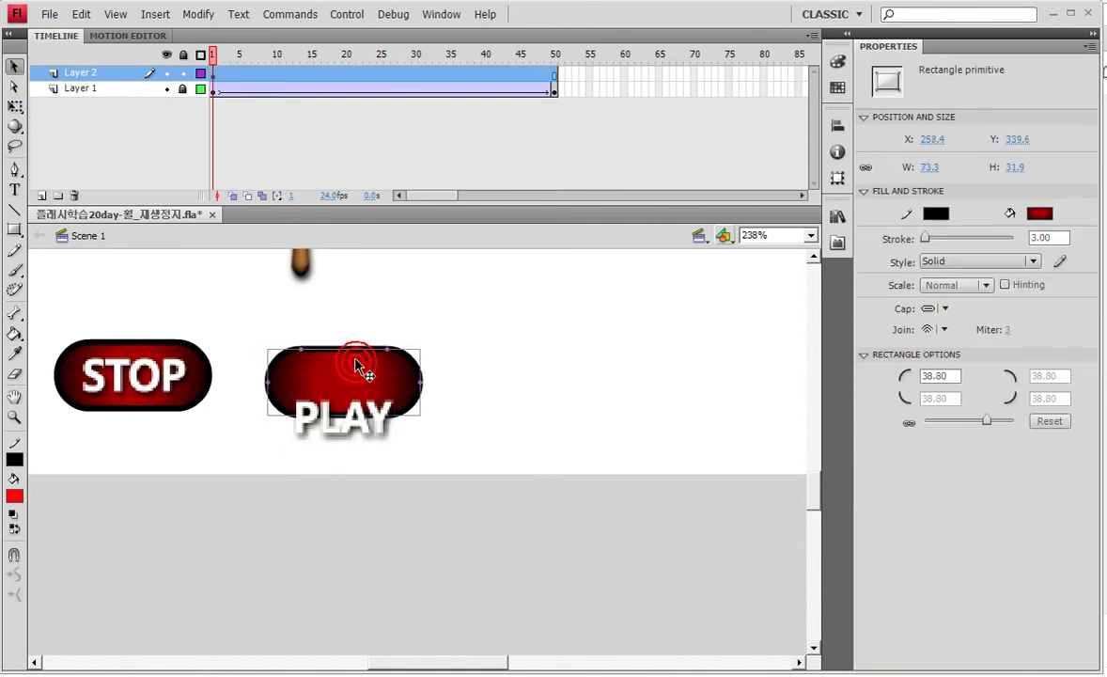
{"action": "left_click", "coordinate": [1040, 213]}
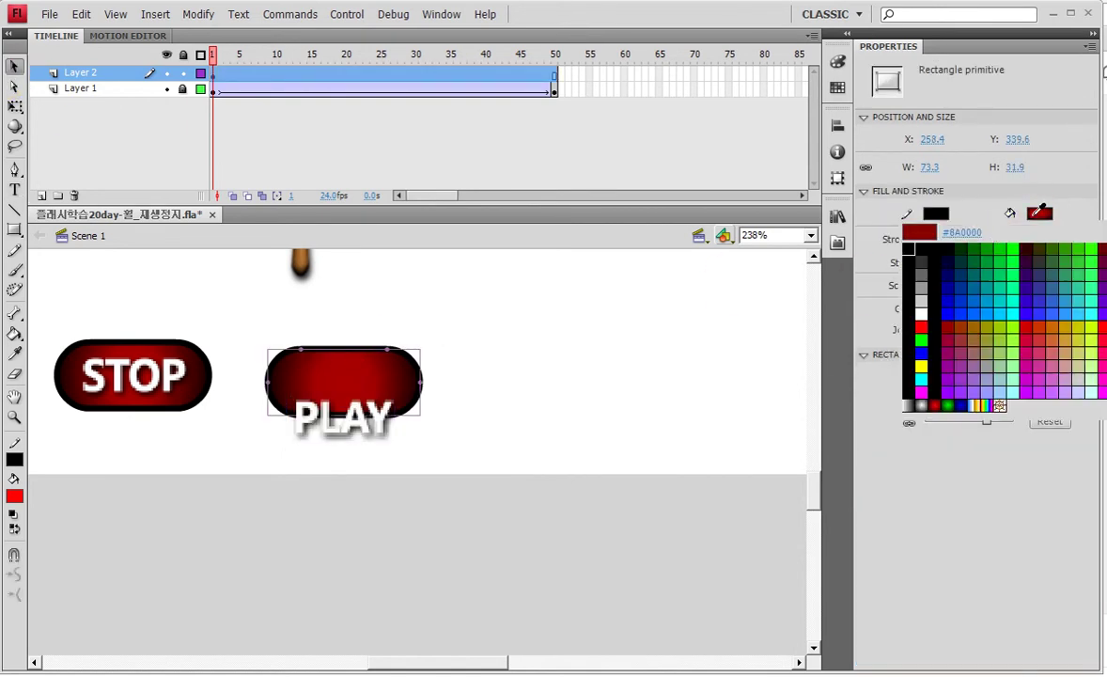
{"action": "left_click", "coordinate": [936, 394]}
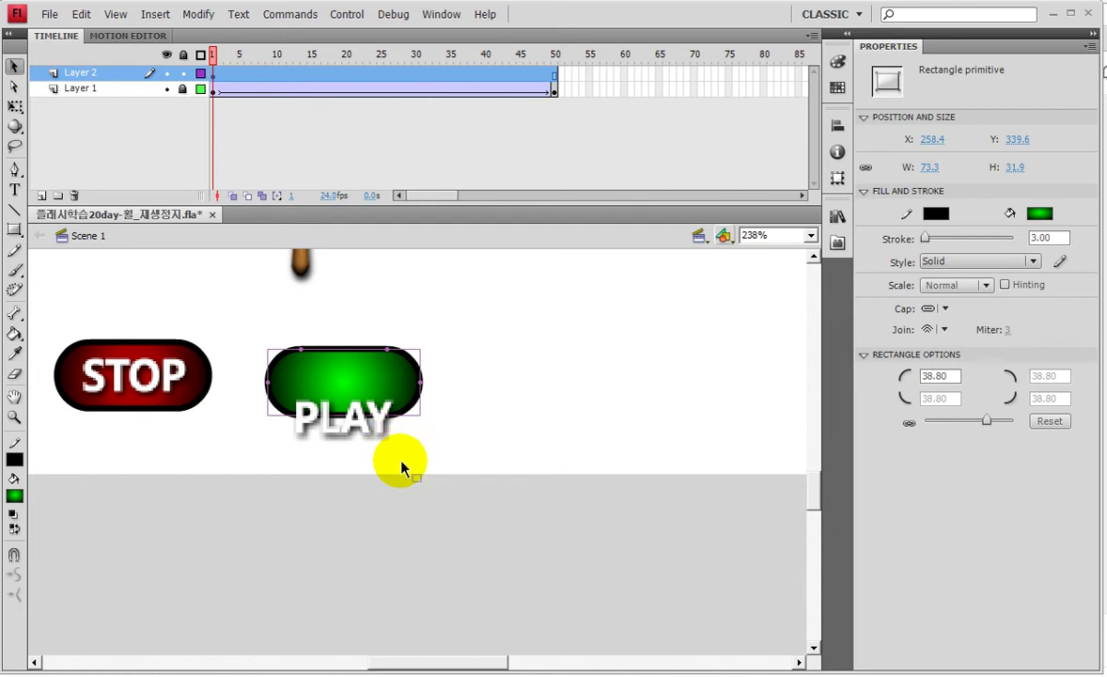
Move the green rectangle and PLAY text together to about X 260, Y 344 beside the STOP button.
{"action": "left_click", "coordinate": [372, 413], "text": "shift"}
{"action": "left_click_drag", "start_coordinate": [367, 408], "coordinate": [352, 395]}
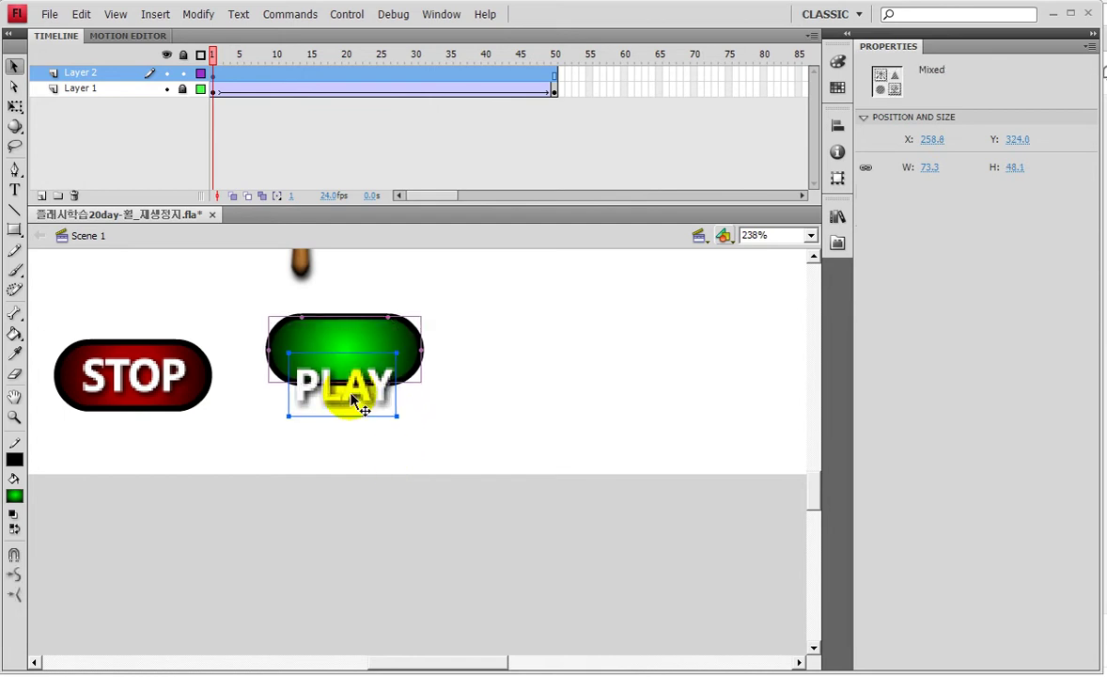
{"action": "left_click_drag", "start_coordinate": [386, 347], "coordinate": [372, 388]}
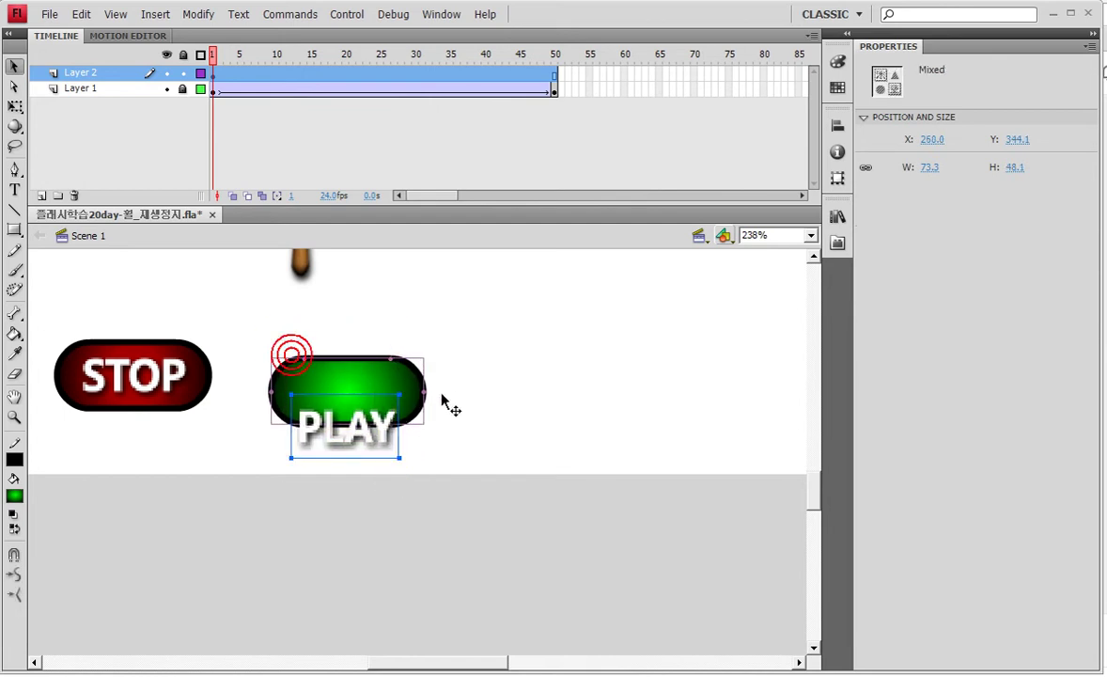
{"action": "left_click", "coordinate": [532, 377]}
Nudge the PLAY text upward until it sits centred inside the green rectangle.
{"action": "left_click", "coordinate": [379, 436]}
{"action": "key", "text": "Up"}
{"action": "key", "text": "Up"}
{"action": "key", "text": "Up"}
{"action": "key", "text": "Up"}
{"action": "key", "text": "Up"}
{"action": "key", "text": "Up"}
{"action": "key", "text": "Up"}
{"action": "key", "text": "Up"}
{"action": "key", "text": "Up"}
{"action": "key", "text": "Up"}
{"action": "key", "text": "Up"}
{"action": "key", "text": "Up"}
{"action": "key", "text": "Up"}
{"action": "key", "text": "Up"}
{"action": "key", "text": "Up"}
{"action": "key", "text": "Up"}
{"action": "key", "text": "Up"}
{"action": "key", "text": "Up"}
{"action": "key", "text": "Up"}
{"action": "key", "text": "Up"}
{"action": "key", "text": "Down"}
{"action": "key", "text": "Down"}
{"action": "key", "text": "Right"}
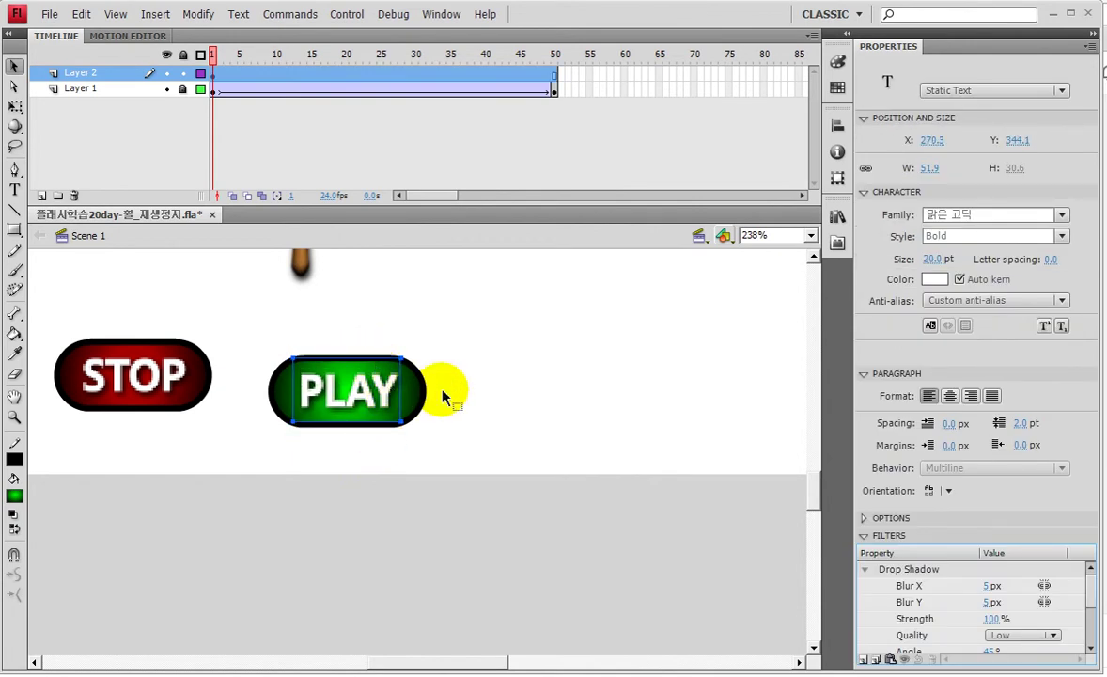
{"action": "key", "text": "Down"}
{"action": "left_click", "coordinate": [531, 423]}
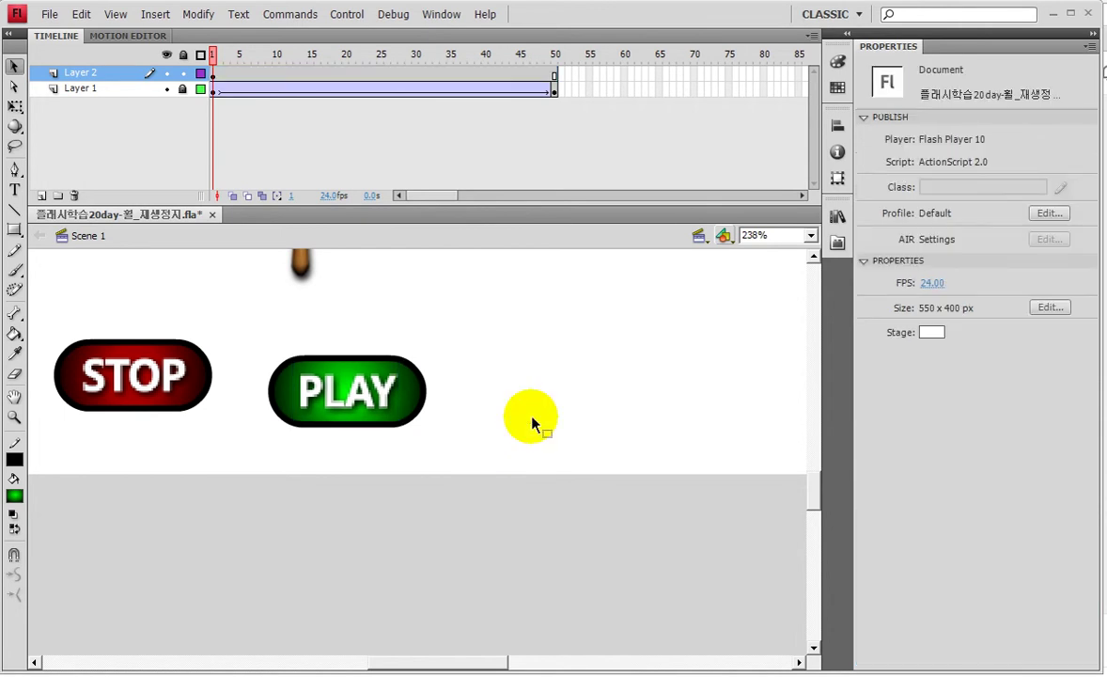
Convert the green rectangle and its PLAY text into a Button symbol named PLAY.
{"action": "left_click_drag", "start_coordinate": [475, 399], "coordinate": [569, 435]}
{"action": "left_click_drag", "start_coordinate": [364, 359], "coordinate": [576, 496]}
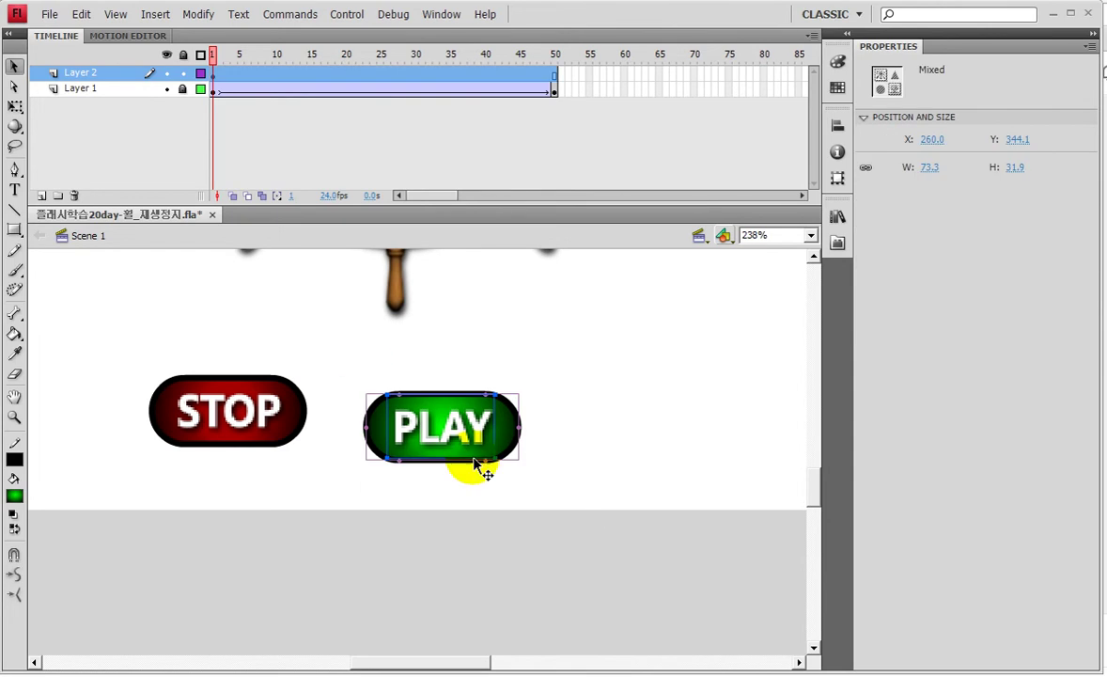
{"action": "key", "text": "F8"}
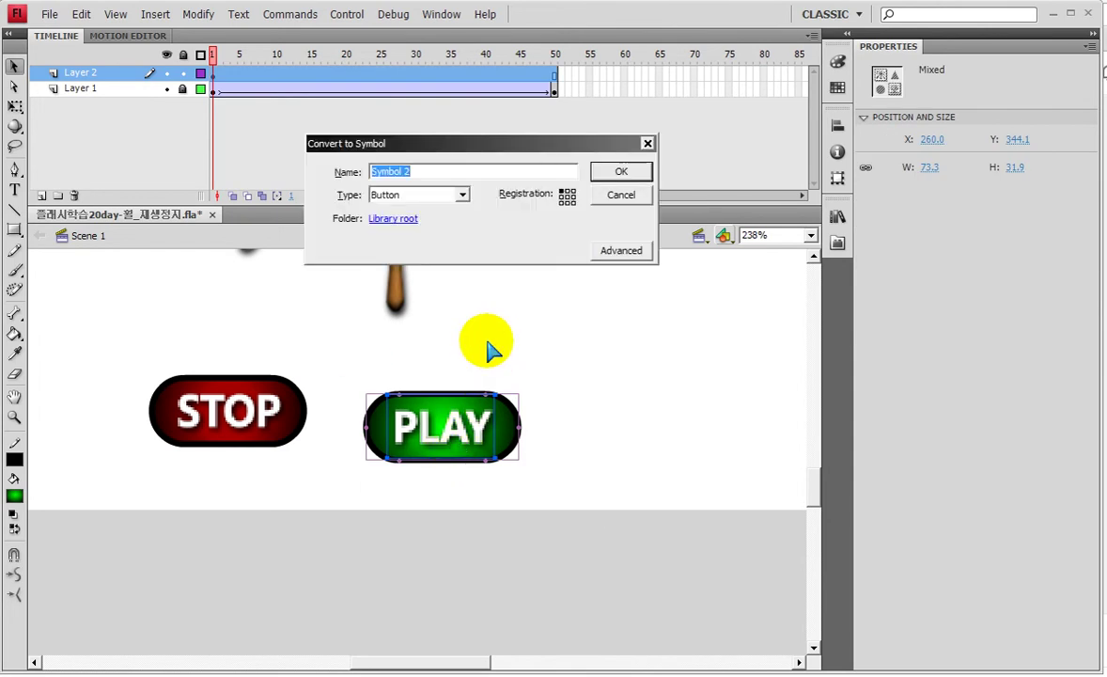
{"action": "type", "text": "PLAY"}
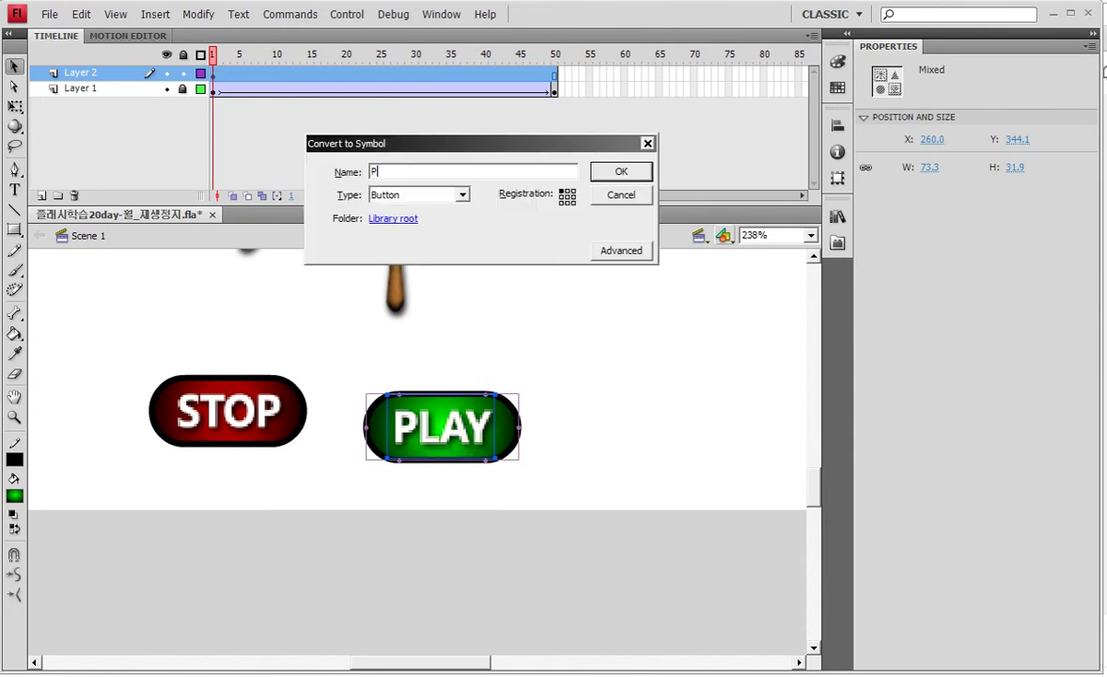
{"action": "key", "text": "Return"}
Align the PLAY button level with the STOP button and space it to the right at X 273.6, Y 336.3.
{"action": "left_click_drag", "start_coordinate": [430, 429], "coordinate": [280, 425]}
{"action": "key", "text": "shift+Right"}
{"action": "key", "text": "shift+Right"}
{"action": "key", "text": "shift+Right"}
{"action": "key", "text": "shift+Right"}
{"action": "key", "text": "shift+Right"}
{"action": "key", "text": "shift+Right"}
{"action": "key", "text": "shift+Right"}
{"action": "key", "text": "shift+Right"}
{"action": "key", "text": "shift+Right"}
{"action": "key", "text": "shift+Right"}
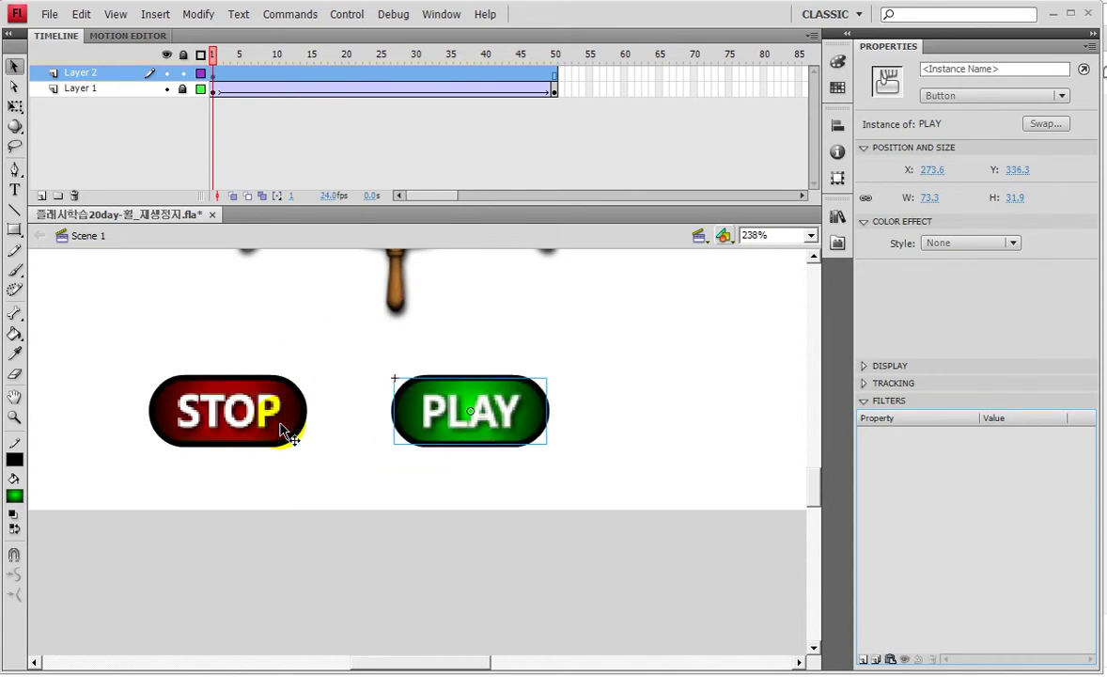
Move the STOP and PLAY buttons together to X 182.3, Y 331.2 so they are centred below the wheel.
{"action": "key", "text": "ctrl+minus"}
{"action": "key", "text": "ctrl+minus"}
{"action": "left_click_drag", "start_coordinate": [493, 504], "coordinate": [312, 440]}
{"action": "key", "text": "shift+Right"}
{"action": "key", "text": "shift+Right"}
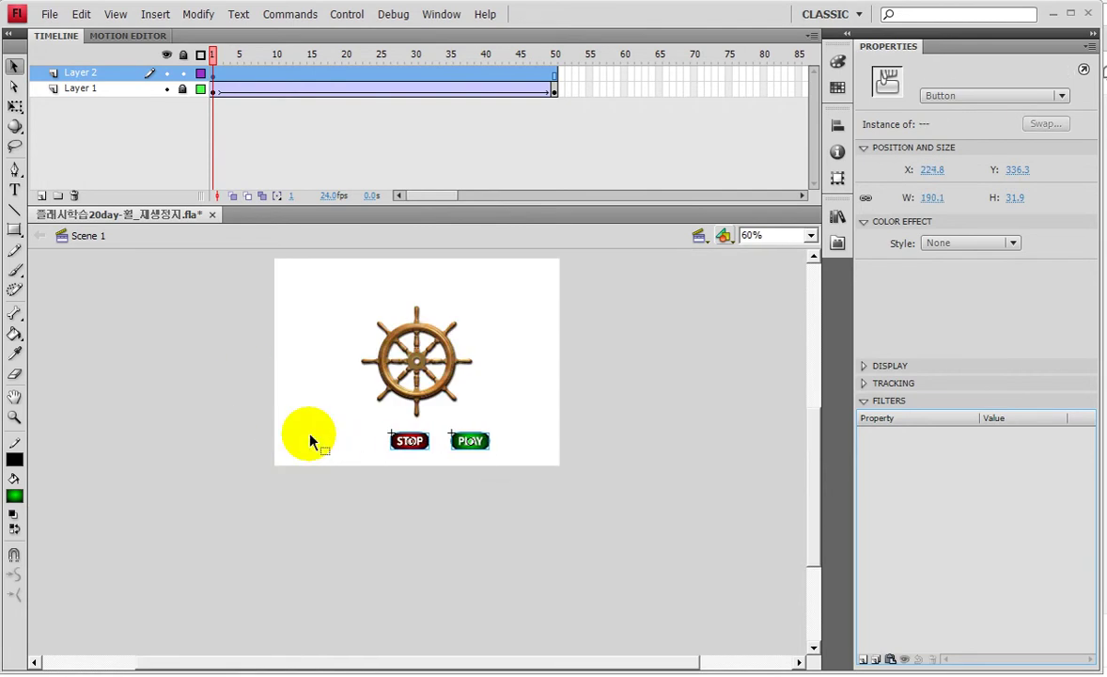
{"action": "key", "text": "Right"}
{"action": "key", "text": "Right"}
{"action": "key", "text": "Right"}
{"action": "key", "text": "Right"}
{"action": "key", "text": "Right"}
{"action": "key", "text": "Right"}
{"action": "key", "text": "Right"}
{"action": "key", "text": "Right"}
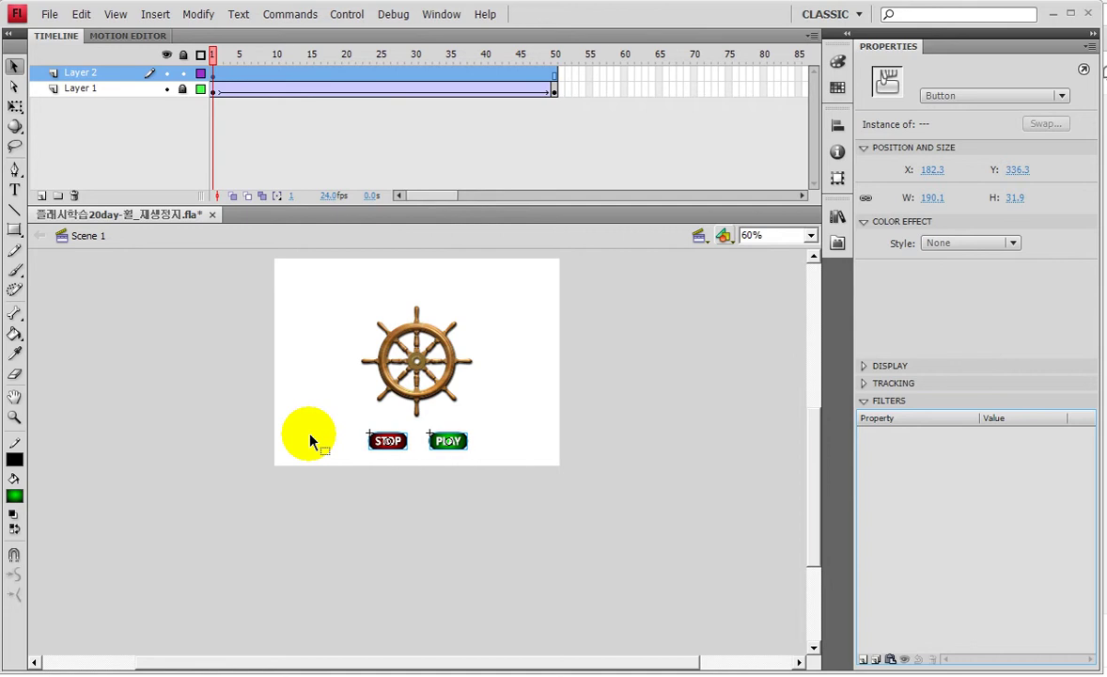
{"action": "key", "text": "Up"}
{"action": "key", "text": "Up"}
{"action": "key", "text": "Up"}
{"action": "key", "text": "Up"}
{"action": "key", "text": "Up"}
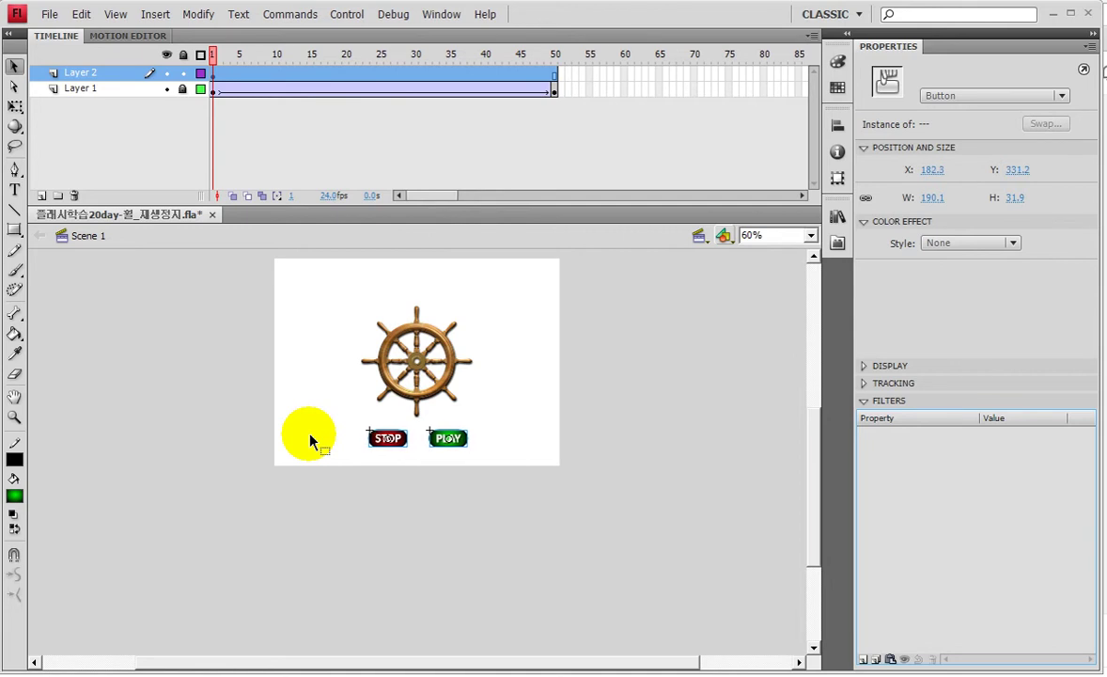
Open the PLAY button symbol for editing and insert a keyframe in its Over frame.
{"action": "left_click", "coordinate": [14, 417]}
{"action": "left_click", "coordinate": [451, 441]}
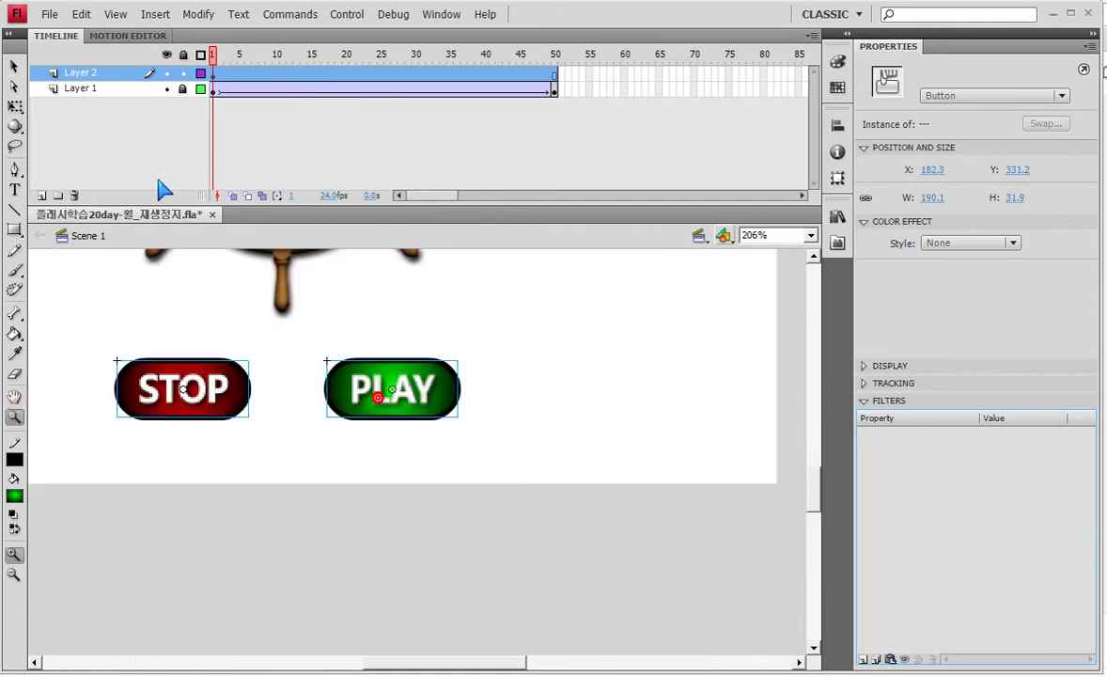
{"action": "left_click", "coordinate": [14, 66]}
{"action": "left_click", "coordinate": [427, 452]}
{"action": "left_click", "coordinate": [417, 394]}
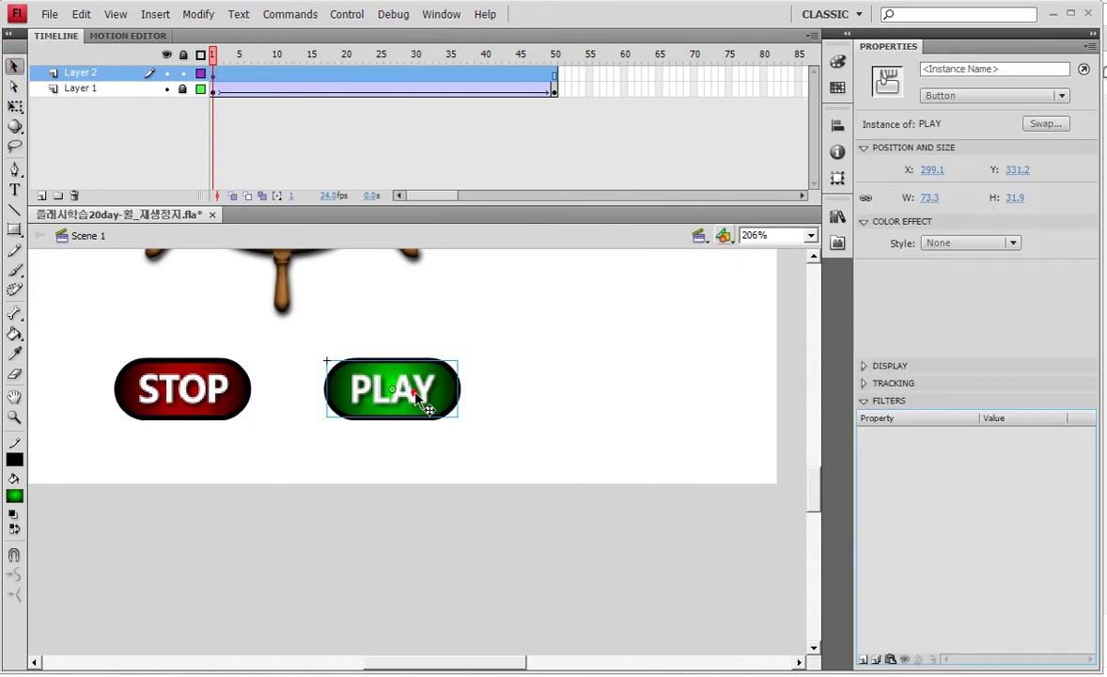
{"action": "double_click", "coordinate": [417, 396]}
{"action": "left_click", "coordinate": [260, 75]}
{"action": "key", "text": "F6"}
Change the colour of the PLAY text in the Over frame to bright green.
{"action": "left_click", "coordinate": [577, 354]}
{"action": "left_click", "coordinate": [423, 388]}
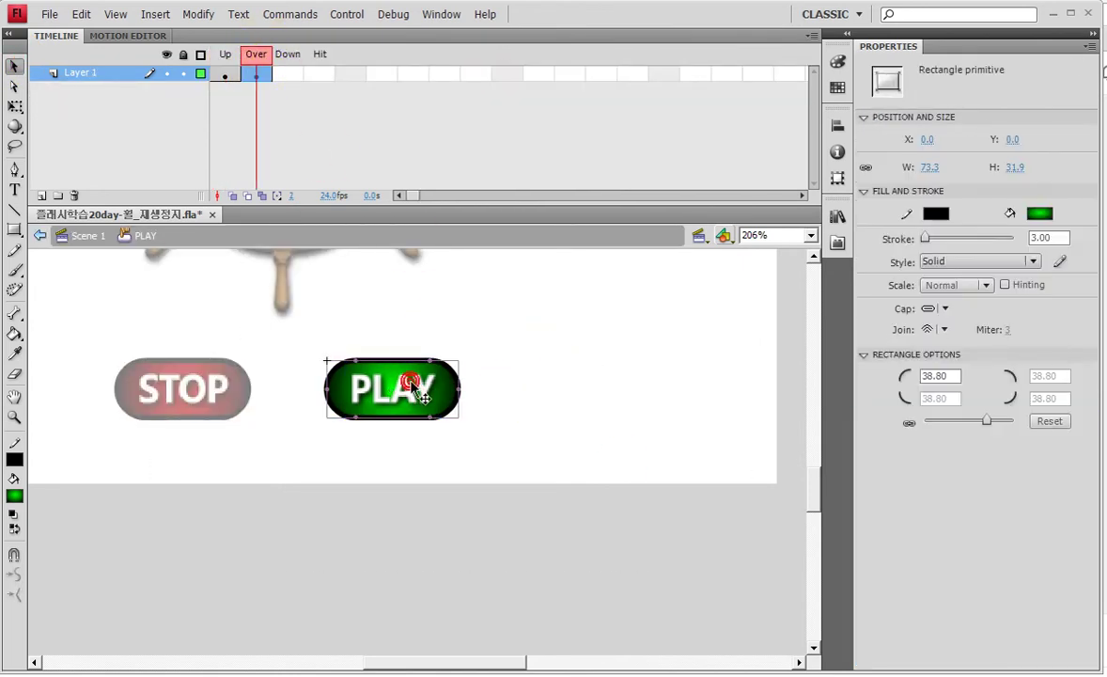
{"action": "left_click", "coordinate": [517, 420]}
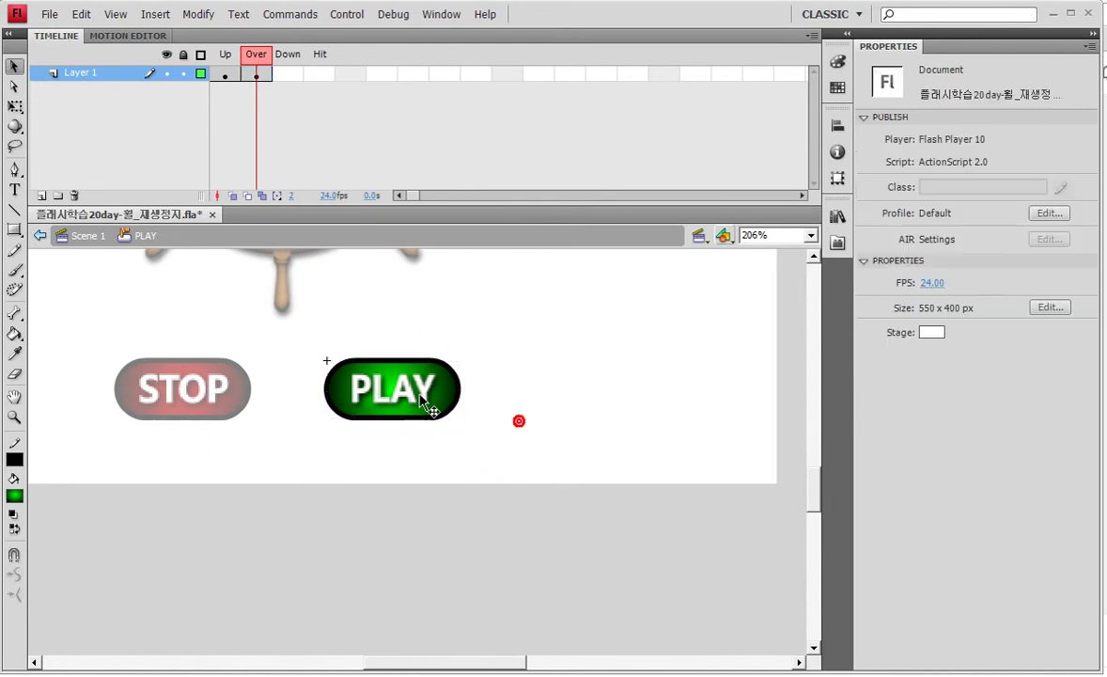
{"action": "left_click", "coordinate": [421, 395]}
{"action": "left_click", "coordinate": [934, 279]}
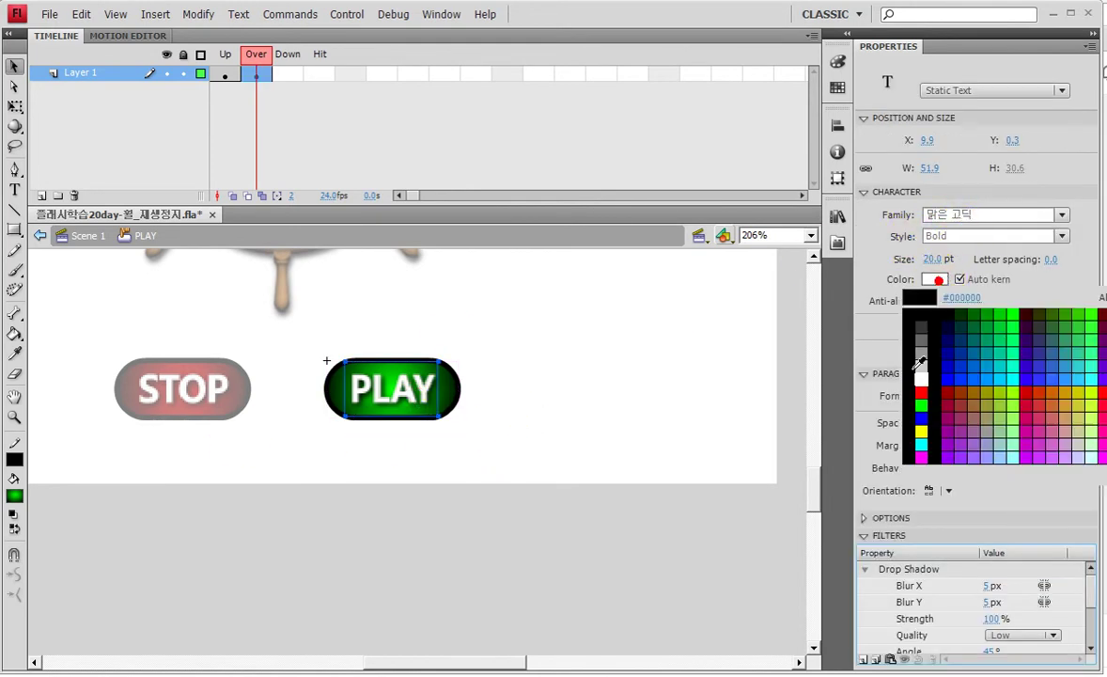
{"action": "left_click", "coordinate": [923, 404]}
{"action": "left_click", "coordinate": [464, 408]}
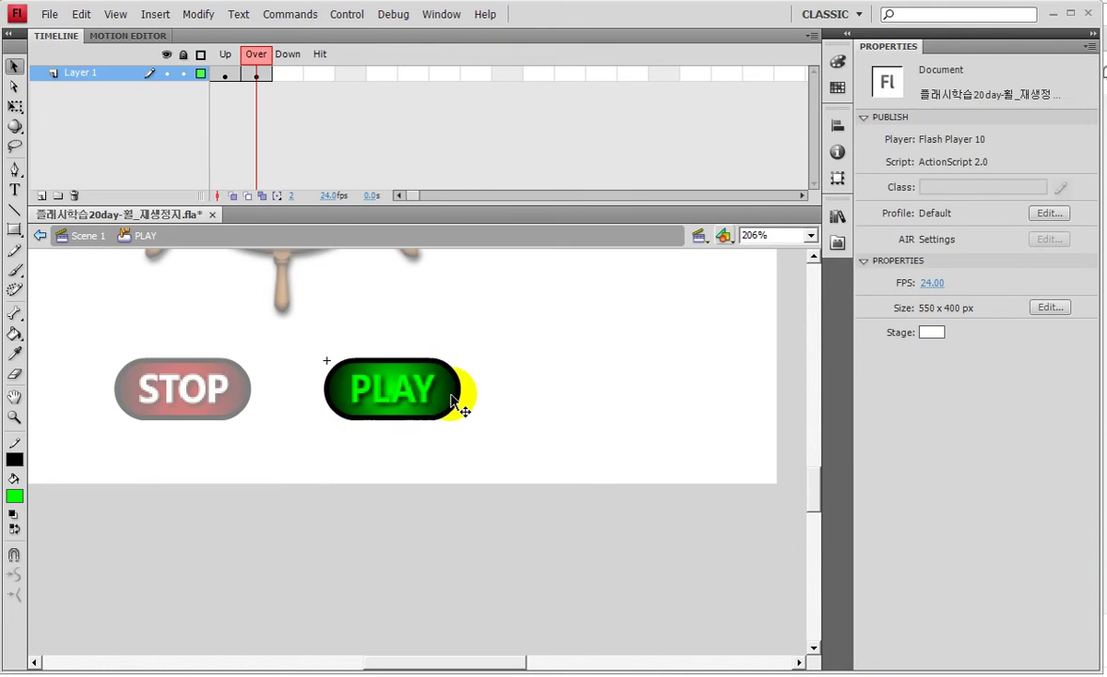
Darken the green centre colour of the radial gradient filling the PLAY button's background shape in the Over frame.
{"action": "left_click", "coordinate": [458, 398]}
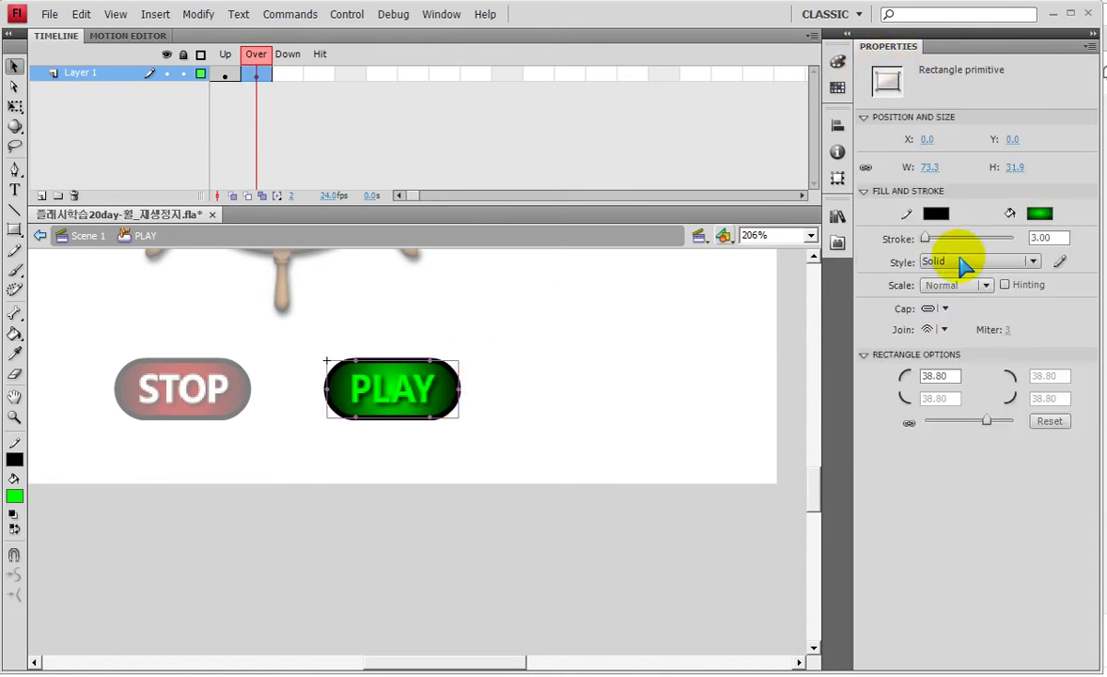
{"action": "left_click", "coordinate": [837, 61]}
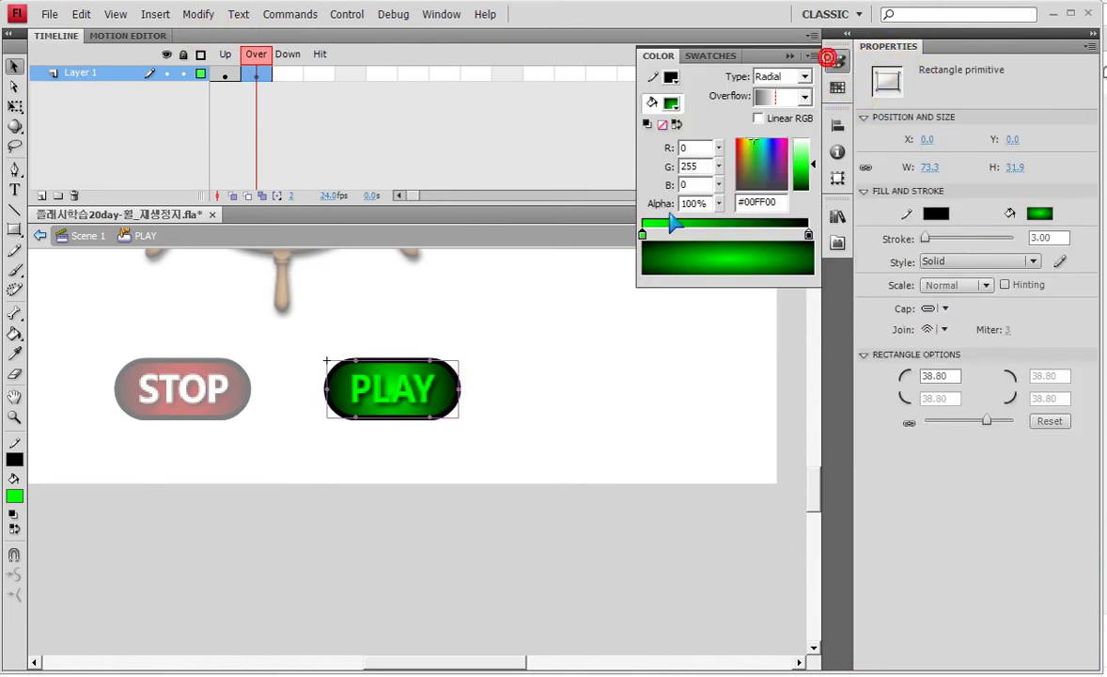
{"action": "left_click", "coordinate": [721, 235]}
{"action": "mouse_move", "coordinate": [642, 235]}
{"action": "left_mouse_down"}
{"action": "mouse_move", "coordinate": [655, 240]}
{"action": "mouse_move", "coordinate": [592, 218]}
{"action": "mouse_move", "coordinate": [524, 252]}
{"action": "left_mouse_up"}
{"action": "left_click", "coordinate": [720, 235]}
{"action": "left_click", "coordinate": [495, 250]}
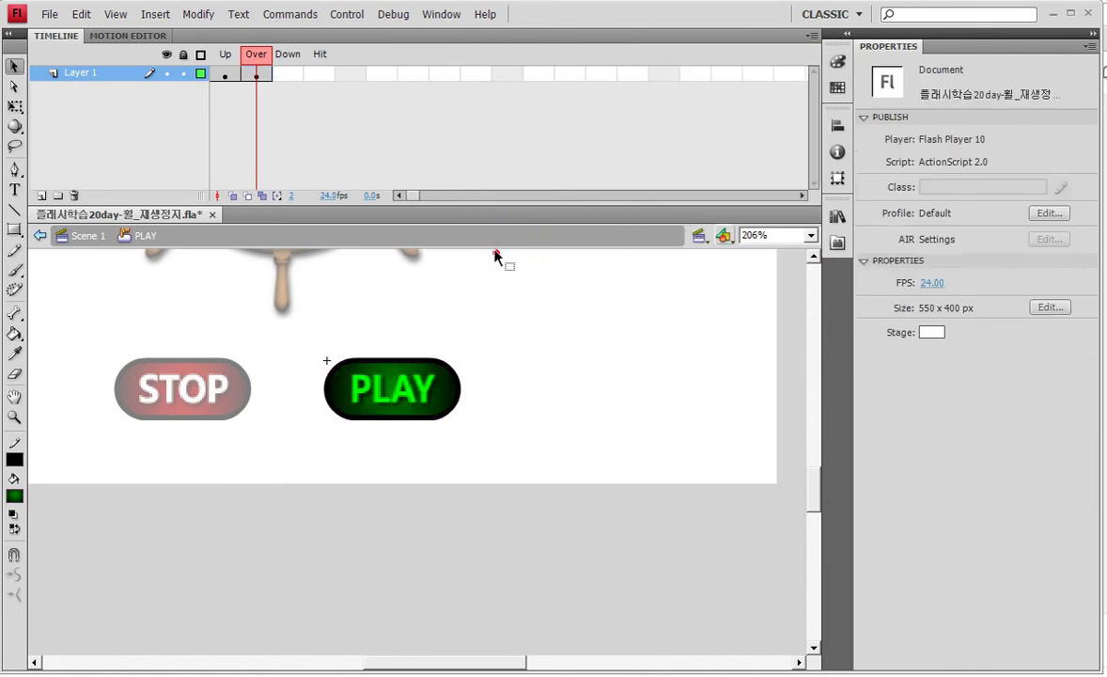
Test the movie to check the PLAY button's rollover state, and close the preview.
{"action": "key", "text": "ctrl+Return"}
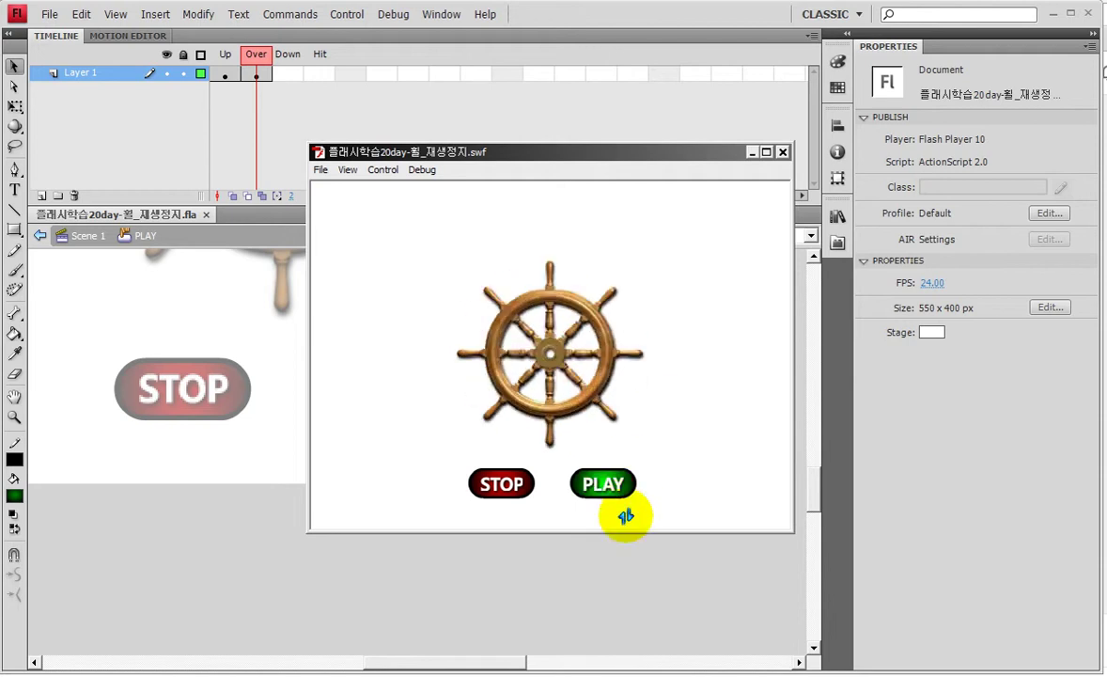
{"action": "left_click", "coordinate": [613, 543]}
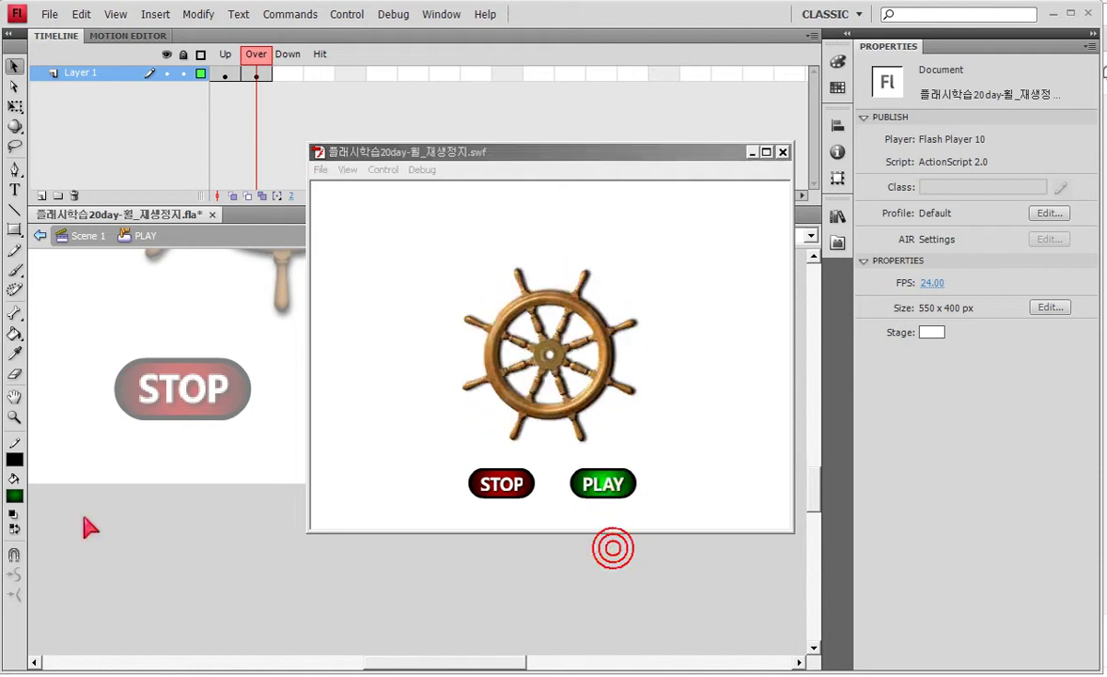
{"action": "left_click", "coordinate": [783, 153]}
Return to Scene 1 and set the stage view to 100%, with the Selection tool active.
{"action": "left_click", "coordinate": [83, 237]}
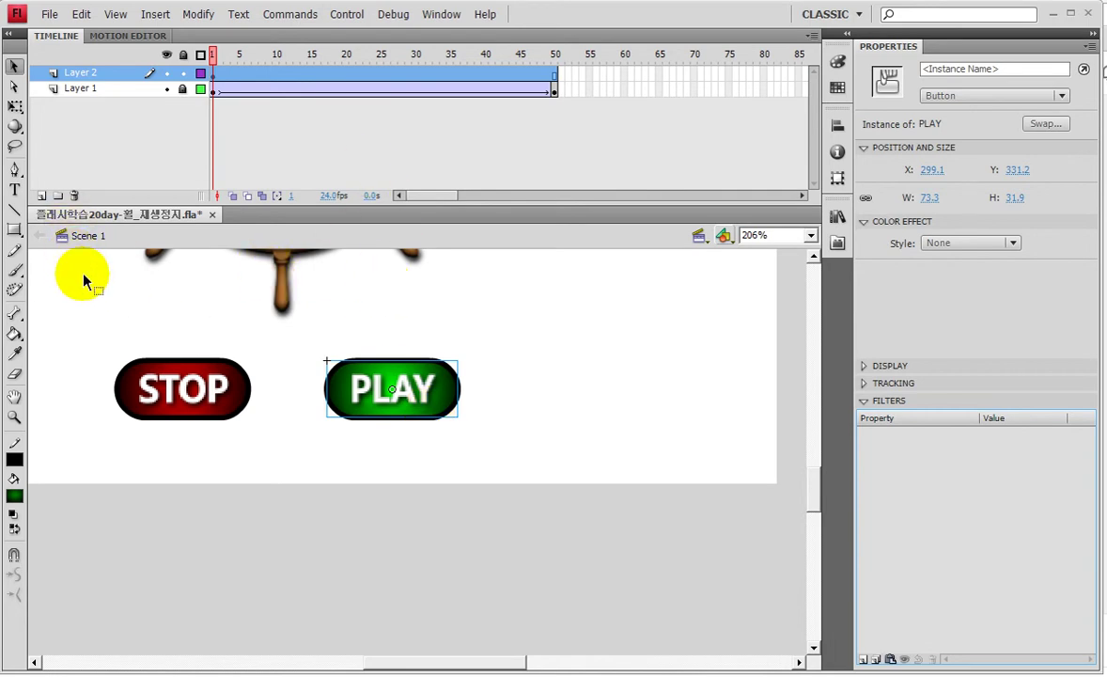
{"action": "key", "text": "ctrl+d"}
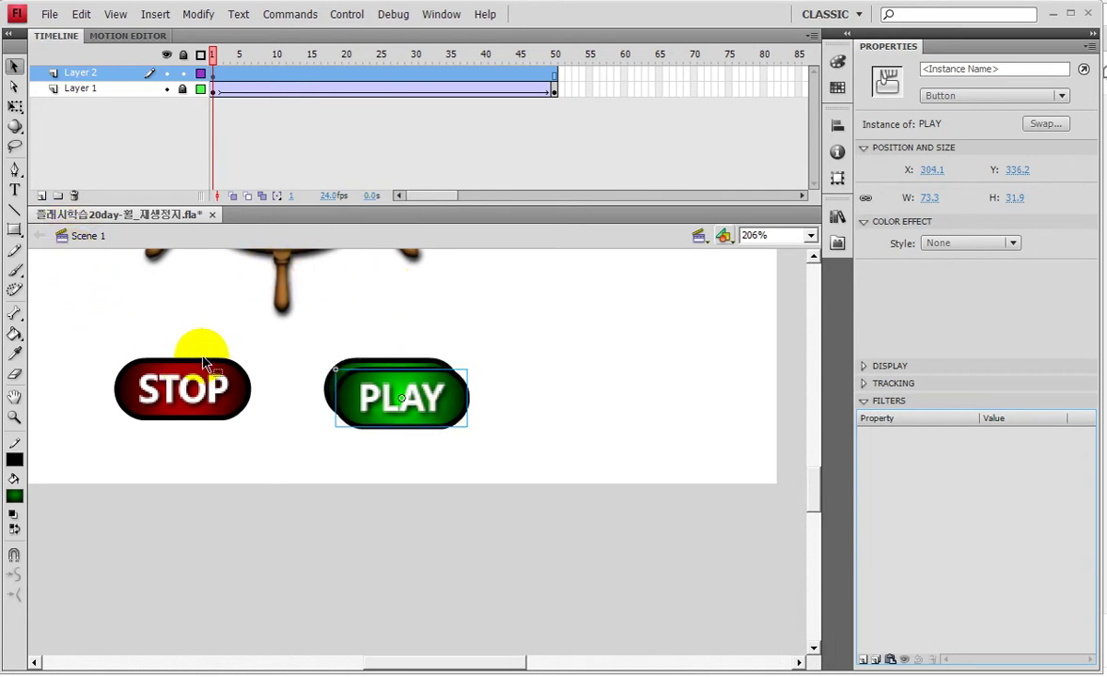
{"action": "key", "text": "Delete"}
{"action": "double_click", "coordinate": [14, 416]}
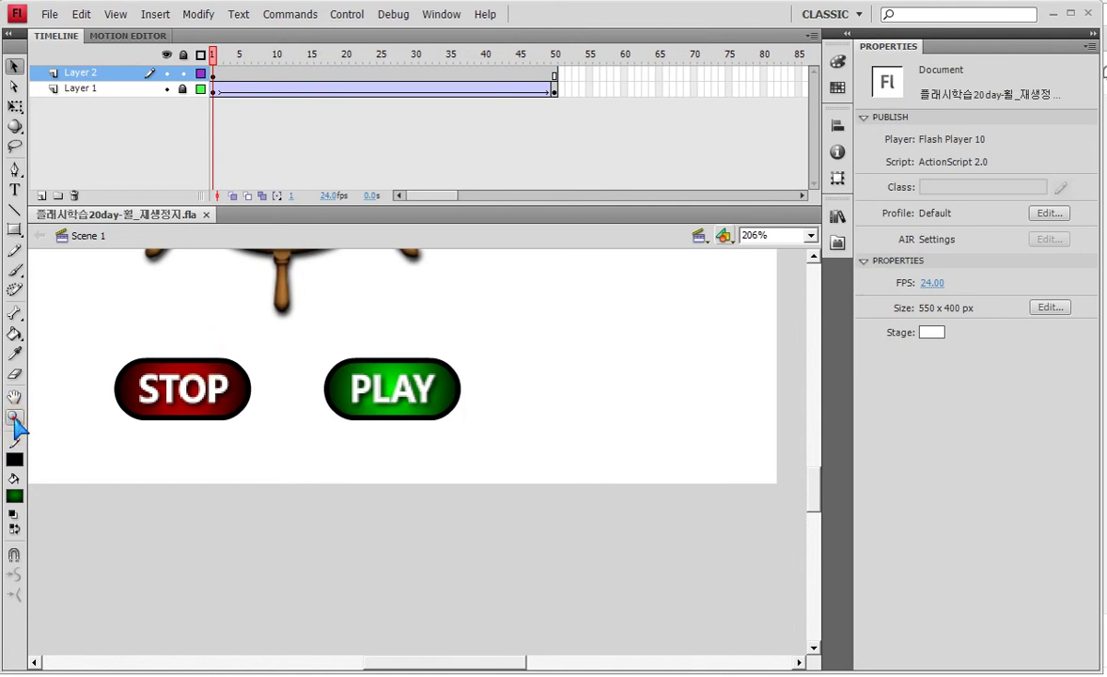
{"action": "left_click_drag", "start_coordinate": [572, 421], "coordinate": [604, 439]}
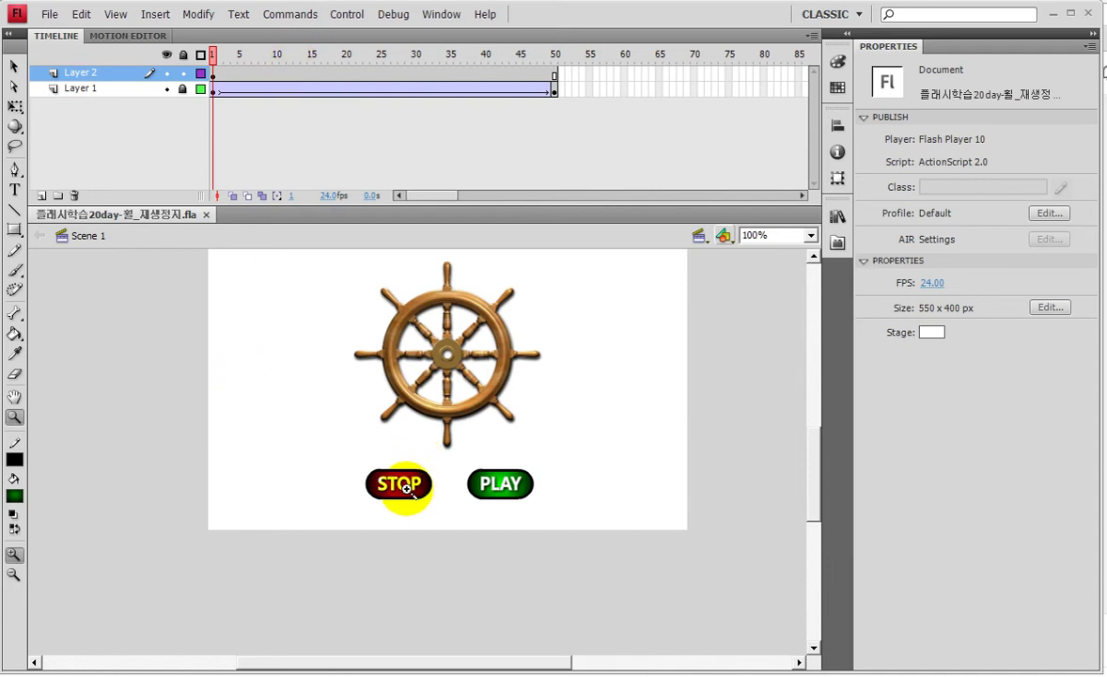
{"action": "left_click", "coordinate": [14, 66]}
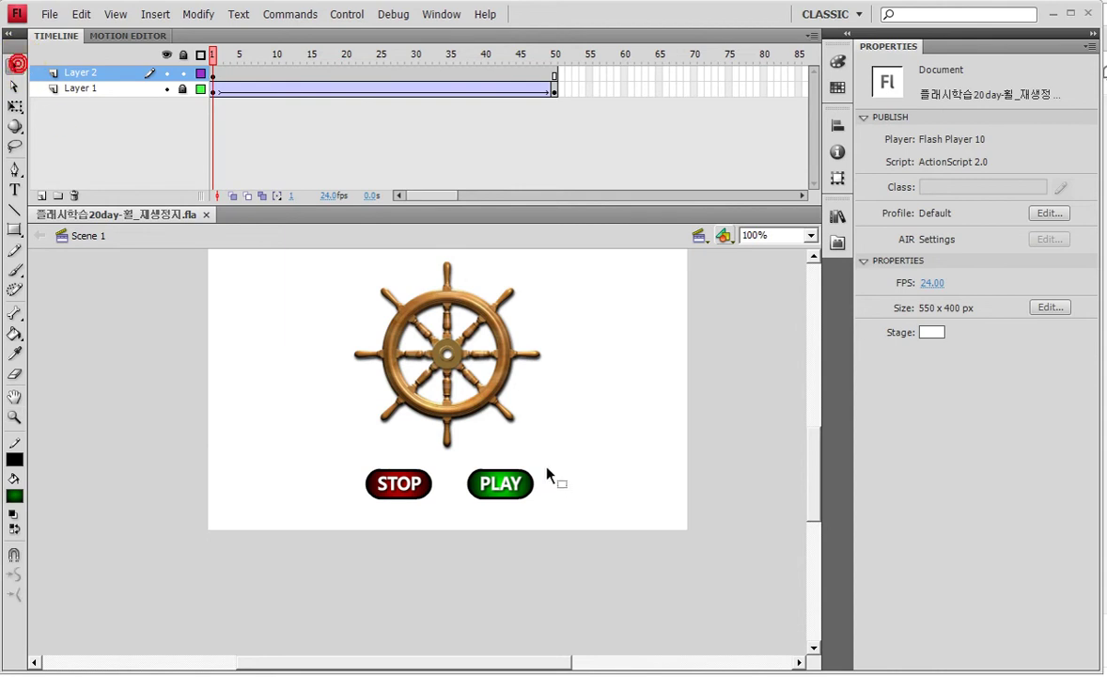
{"action": "right_click", "coordinate": [403, 484]}
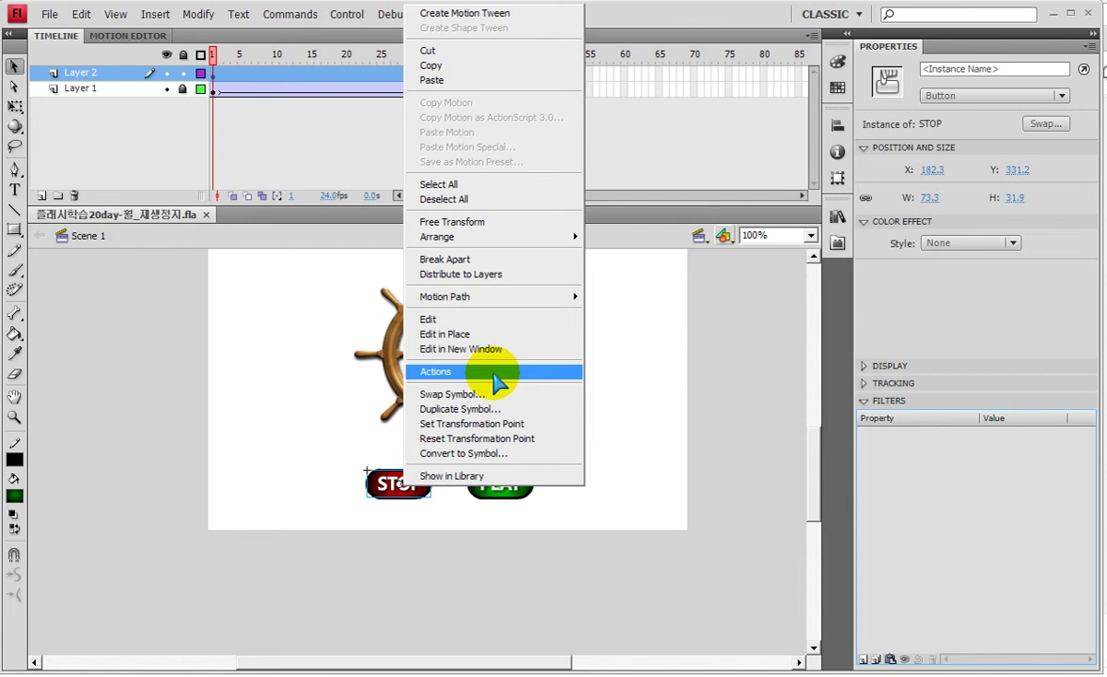
{"action": "left_click", "coordinate": [254, 429]}
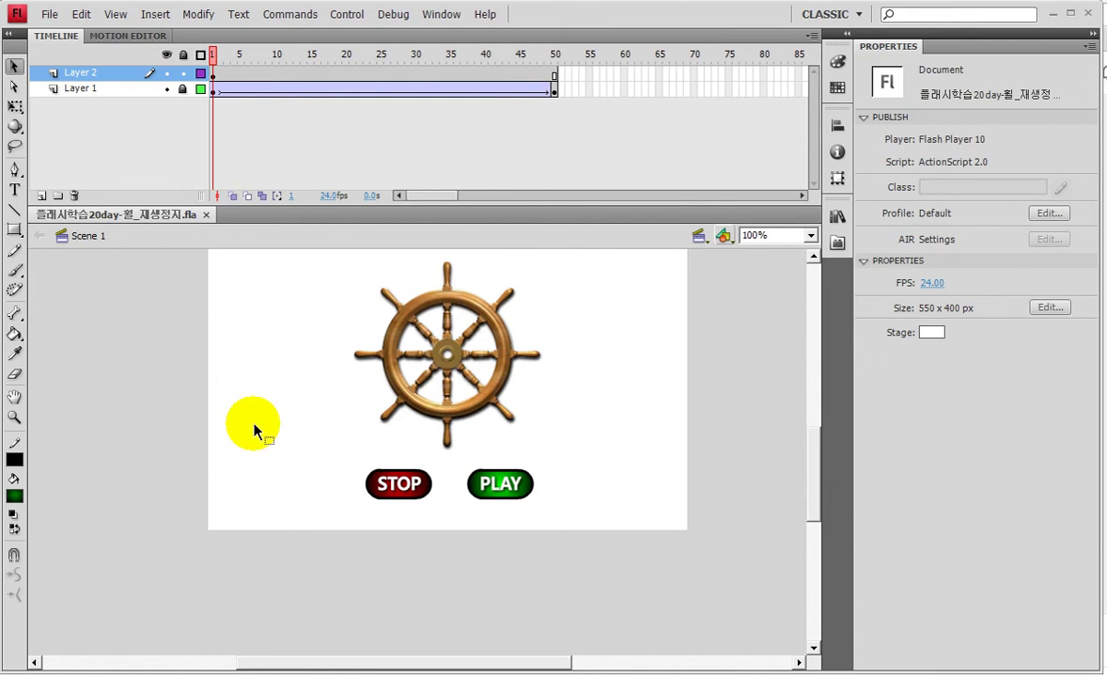
{"action": "left_click", "coordinate": [441, 14]}
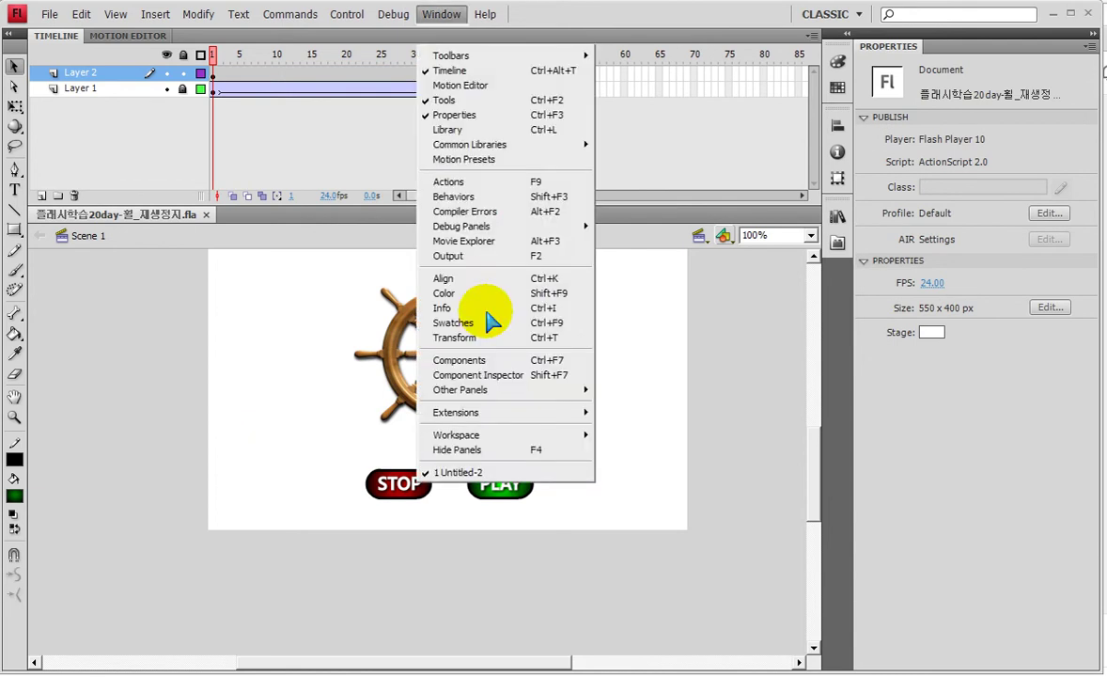
{"action": "left_click", "coordinate": [470, 180]}
{"action": "left_click_drag", "start_coordinate": [219, 9], "coordinate": [722, 54]}
{"action": "left_click", "coordinate": [1023, 51]}
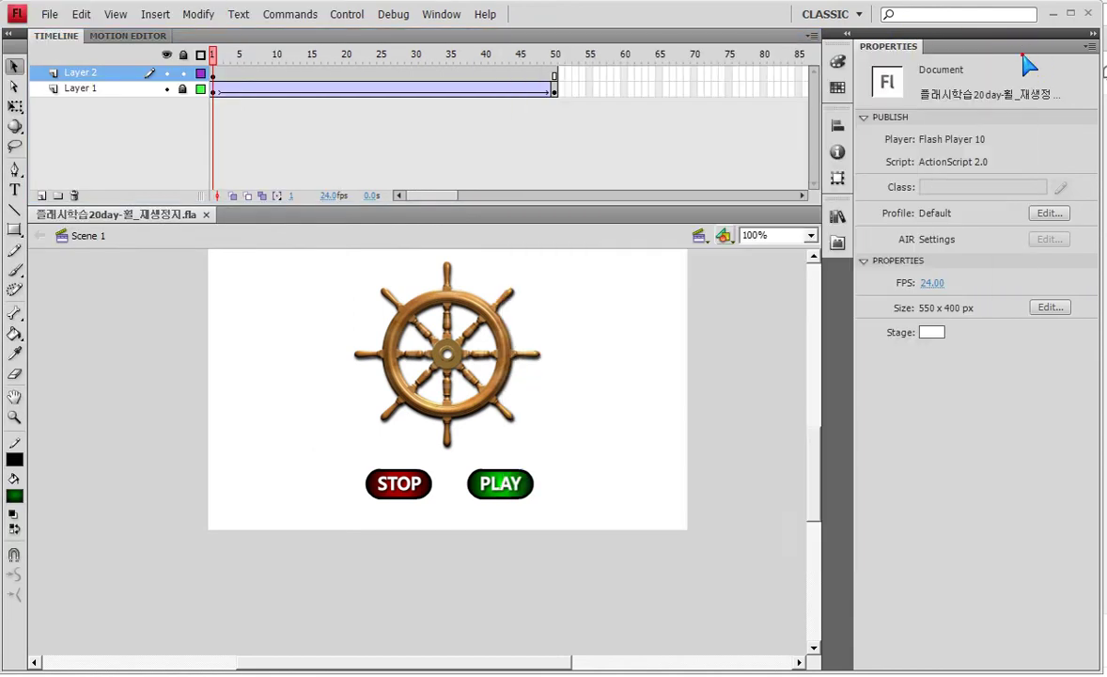
Open the Actions panel, hide its script toolbox, reduce its height and show the STOP button's empty script.
{"action": "left_click", "coordinate": [441, 14]}
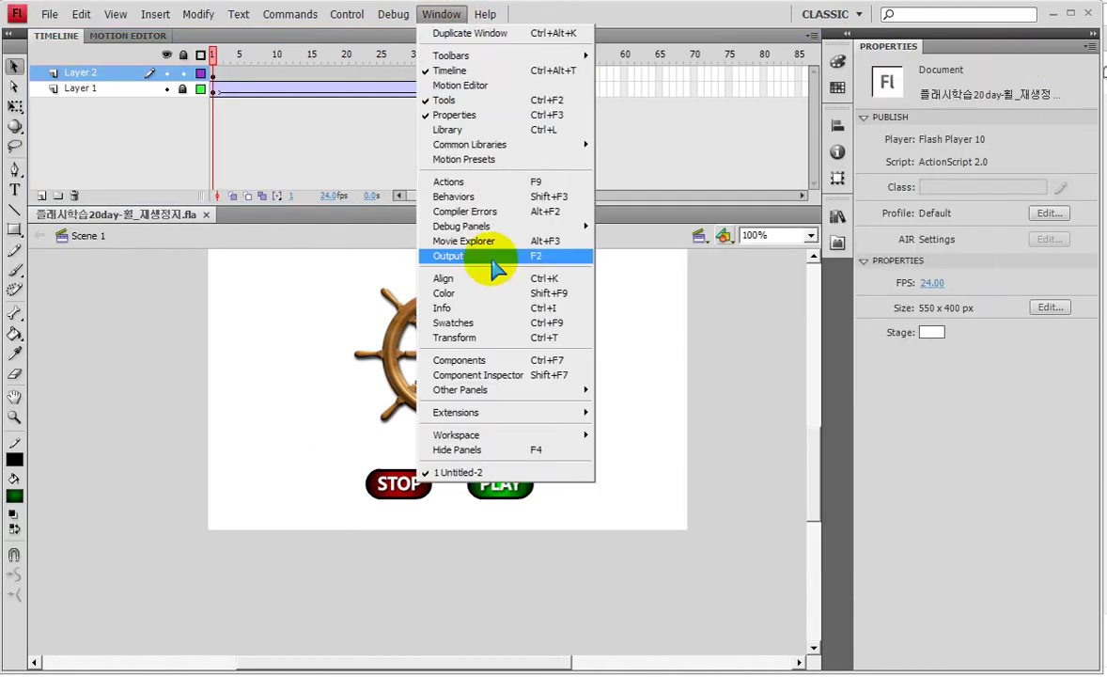
{"action": "left_click", "coordinate": [507, 181]}
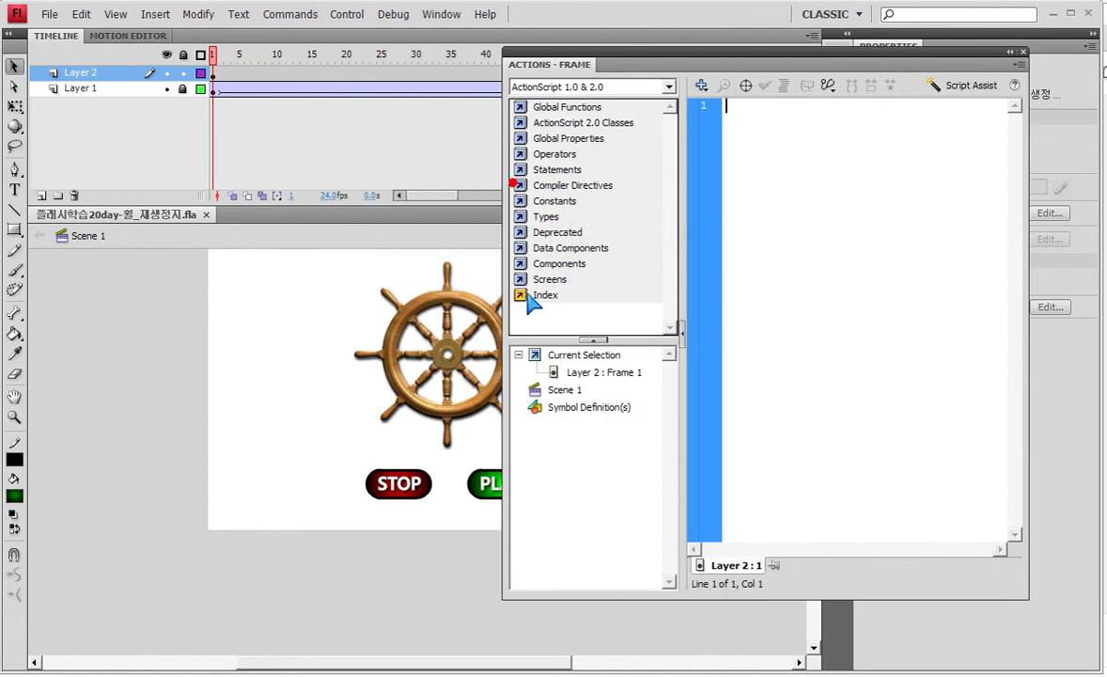
{"action": "left_click", "coordinate": [680, 331]}
{"action": "left_click_drag", "start_coordinate": [512, 598], "coordinate": [506, 386]}
{"action": "left_click_drag", "start_coordinate": [349, 448], "coordinate": [425, 506]}
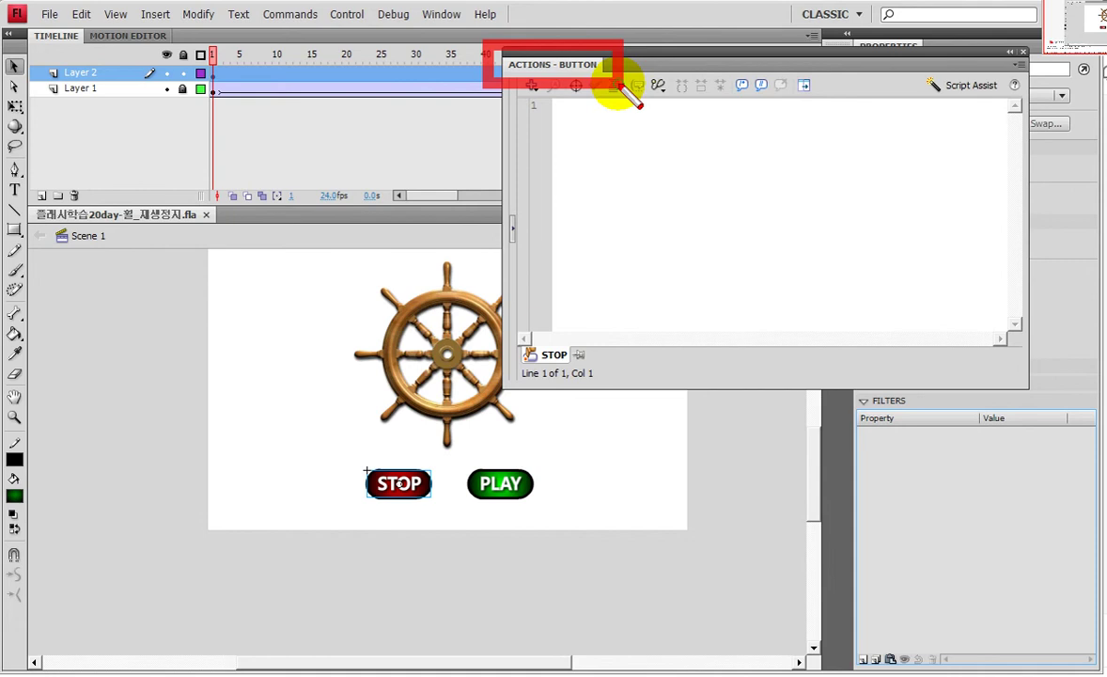
{"action": "left_click", "coordinate": [586, 141]}
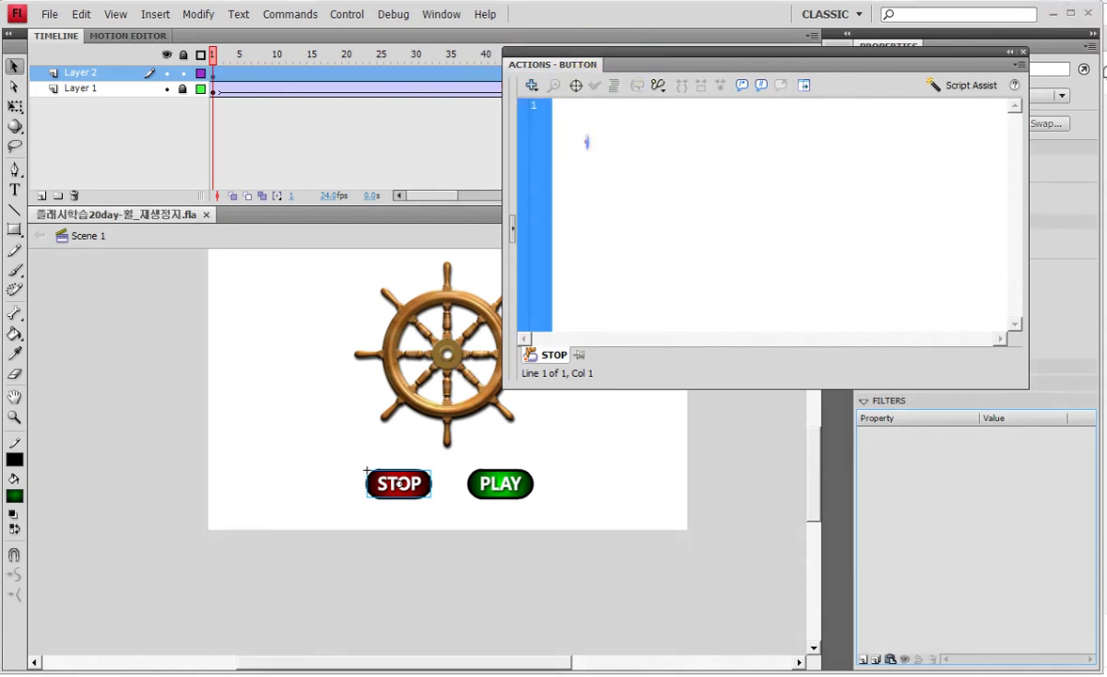
Switch to Notepad, replace its text with on(release){stop()} and copy that line.
{"action": "left_click", "coordinate": [321, 669]}
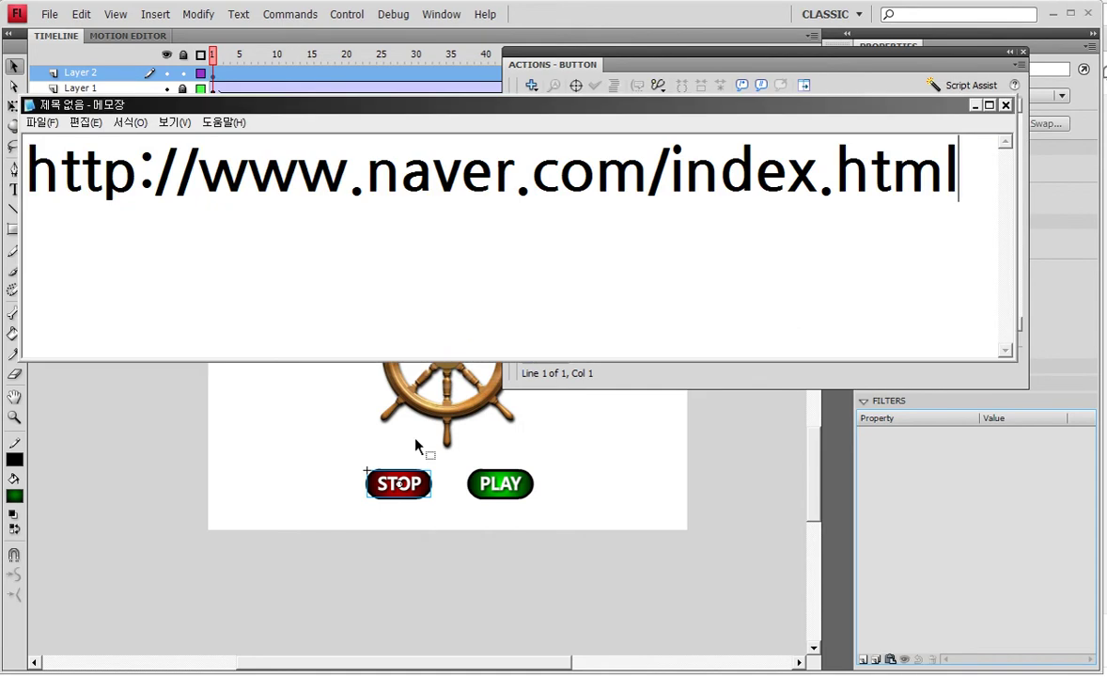
{"action": "double_click", "coordinate": [952, 158]}
{"action": "left_click_drag", "start_coordinate": [20, 358], "coordinate": [171, 434]}
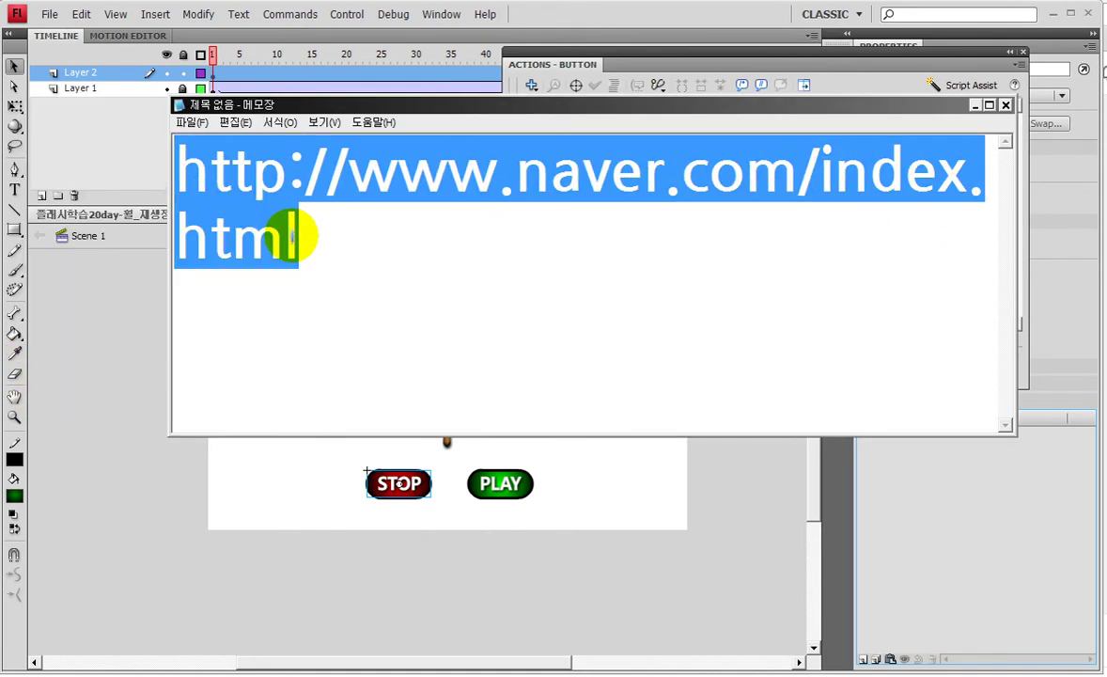
{"action": "type", "text": "on(release){"}
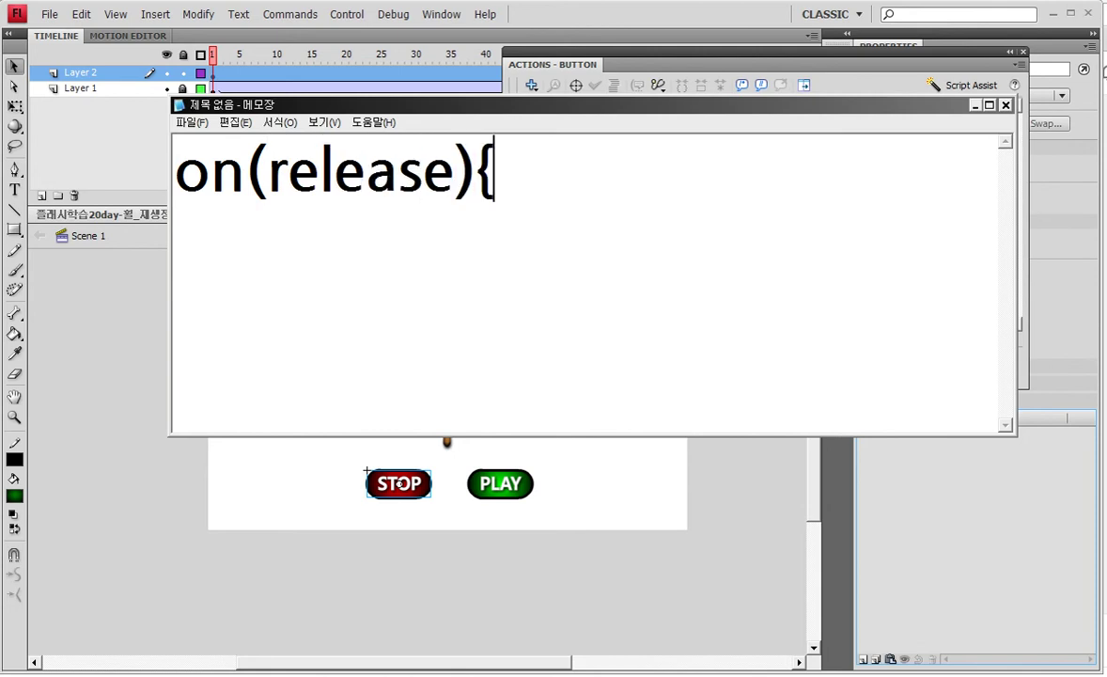
{"action": "type", "text": "stop()"}
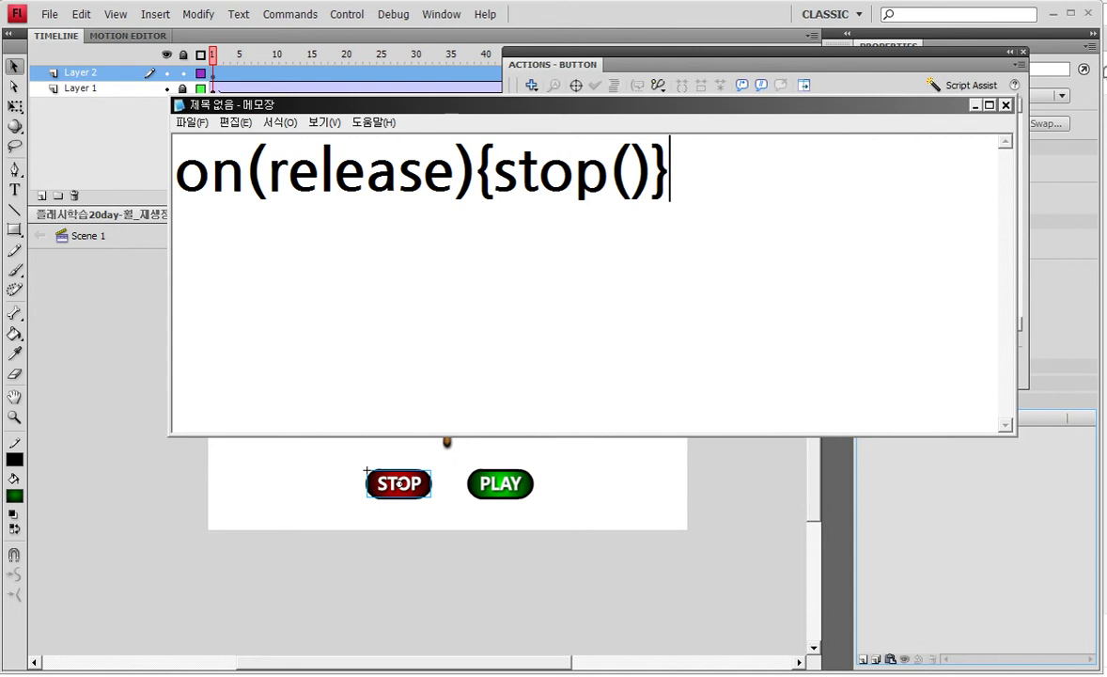
{"action": "left_click_drag", "start_coordinate": [670, 170], "coordinate": [175, 170]}
{"action": "key", "text": "ctrl+c"}
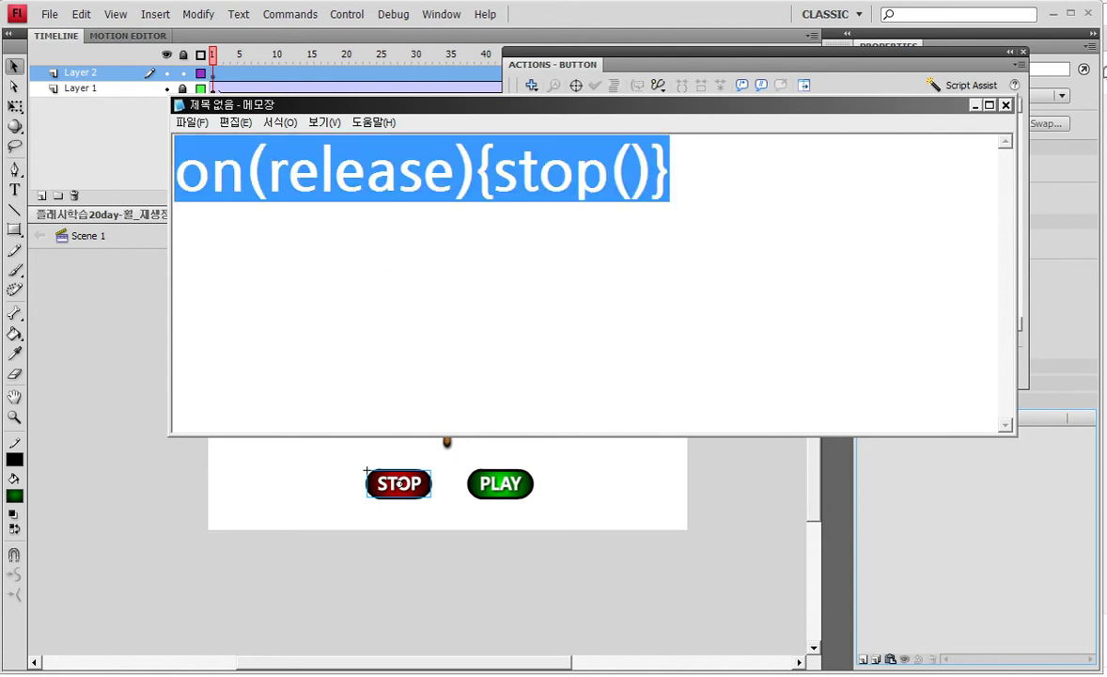
Back in Flash, paste the script on(release){stop()} into the STOP button's actions.
{"action": "left_click", "coordinate": [645, 197]}
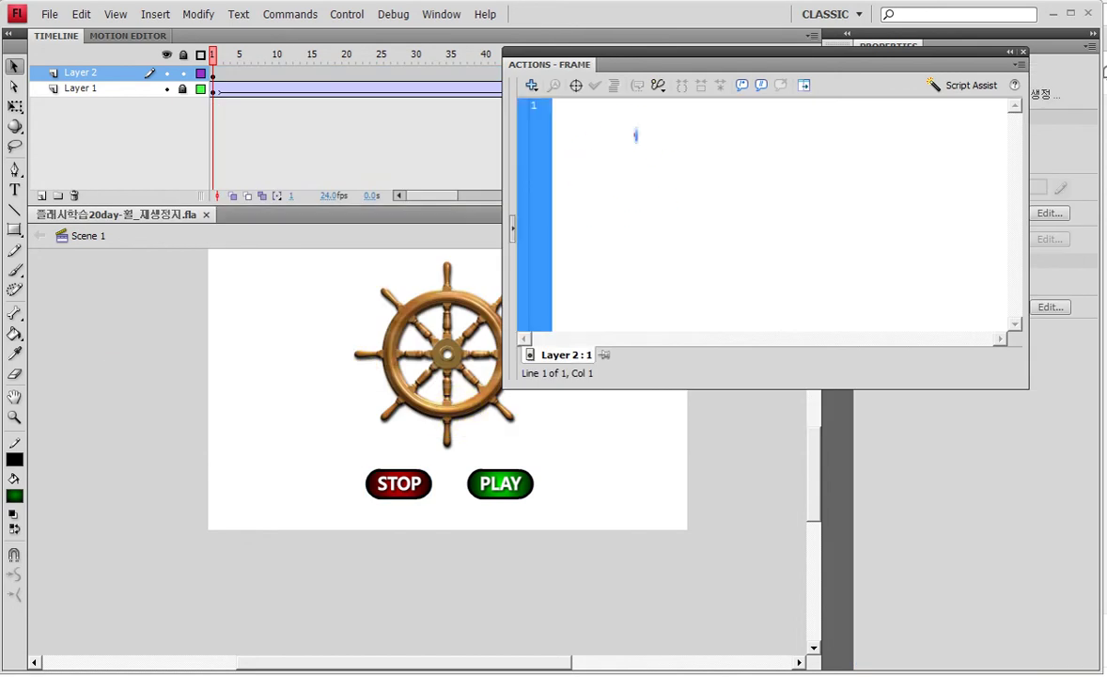
{"action": "key", "text": "ctrl+v"}
{"action": "left_click", "coordinate": [402, 483]}
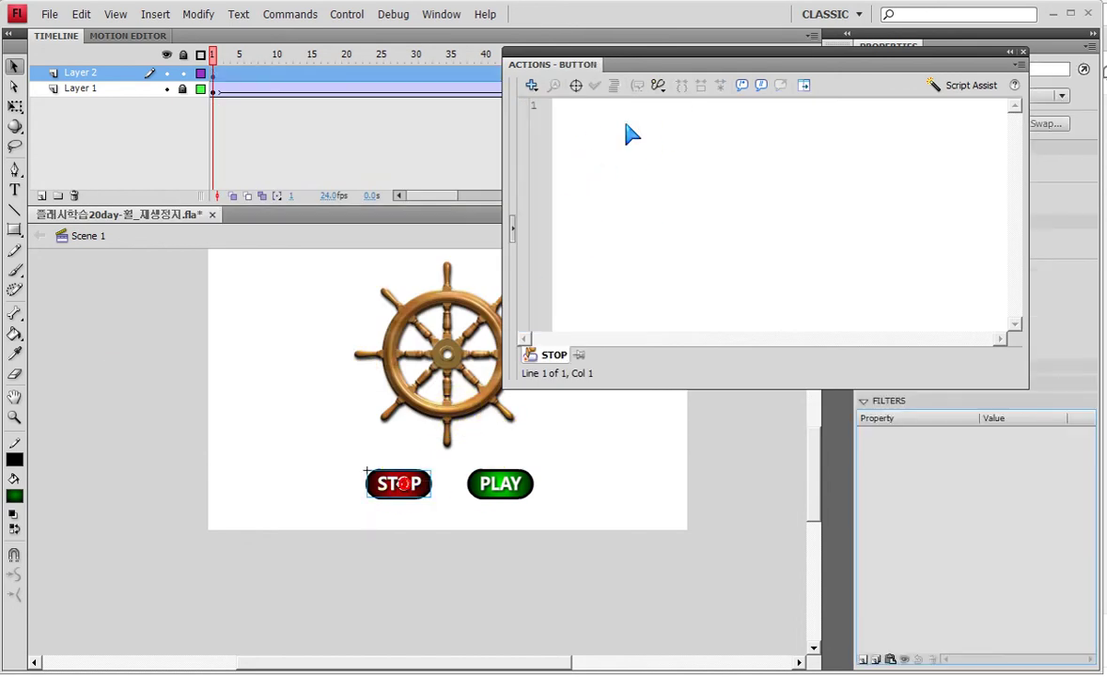
{"action": "left_click", "coordinate": [593, 143]}
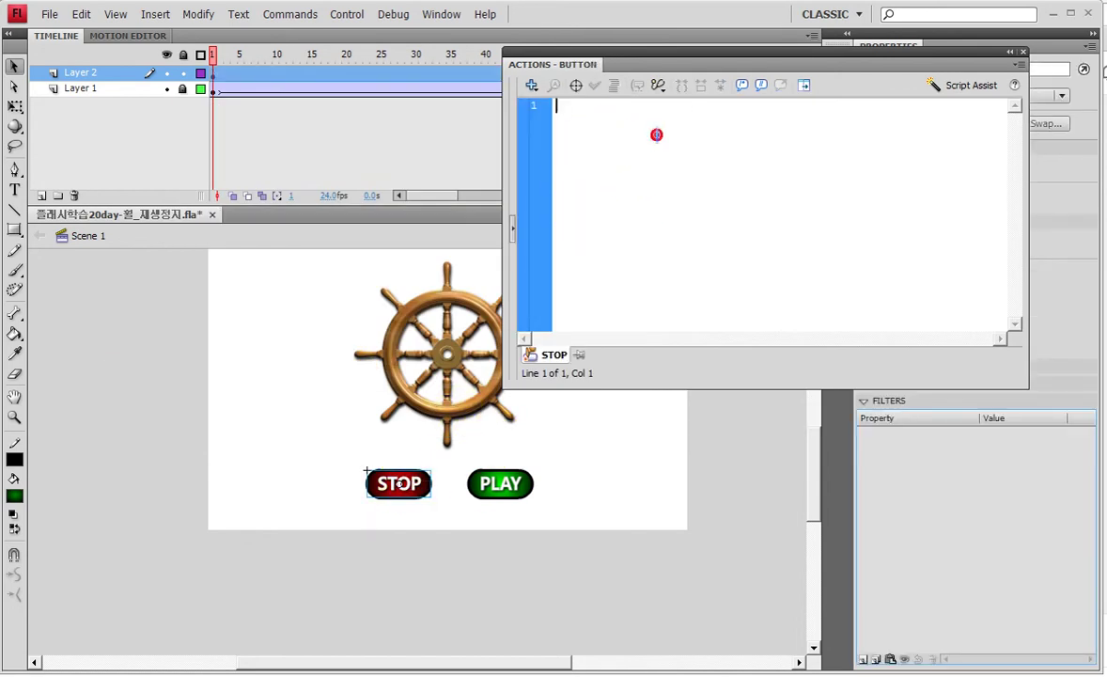
{"action": "key", "text": "ctrl+v"}
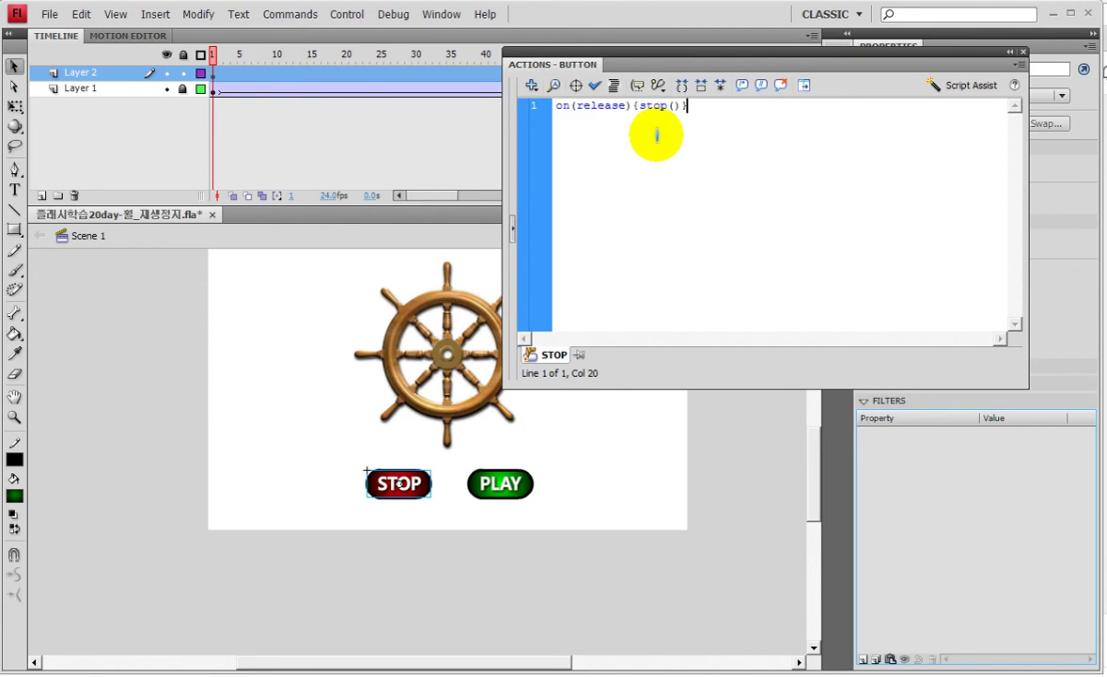
Give the PLAY button the script on(release){play()} by pasting the copied line and replacing stop with play.
{"action": "left_click", "coordinate": [501, 484]}
{"action": "key", "text": "ctrl+v"}
{"action": "double_click", "coordinate": [652, 106]}
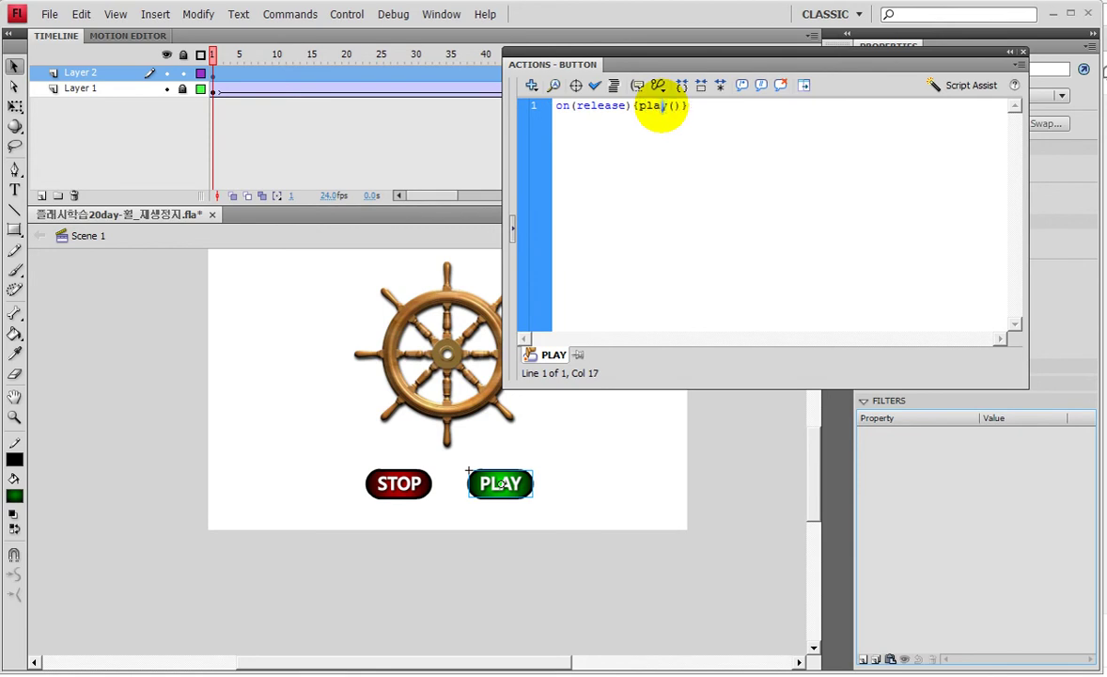
Test the movie and try the STOP and PLAY buttons alternately to check that they control the wheel's rotation.
{"action": "key", "text": "ctrl+Return"}
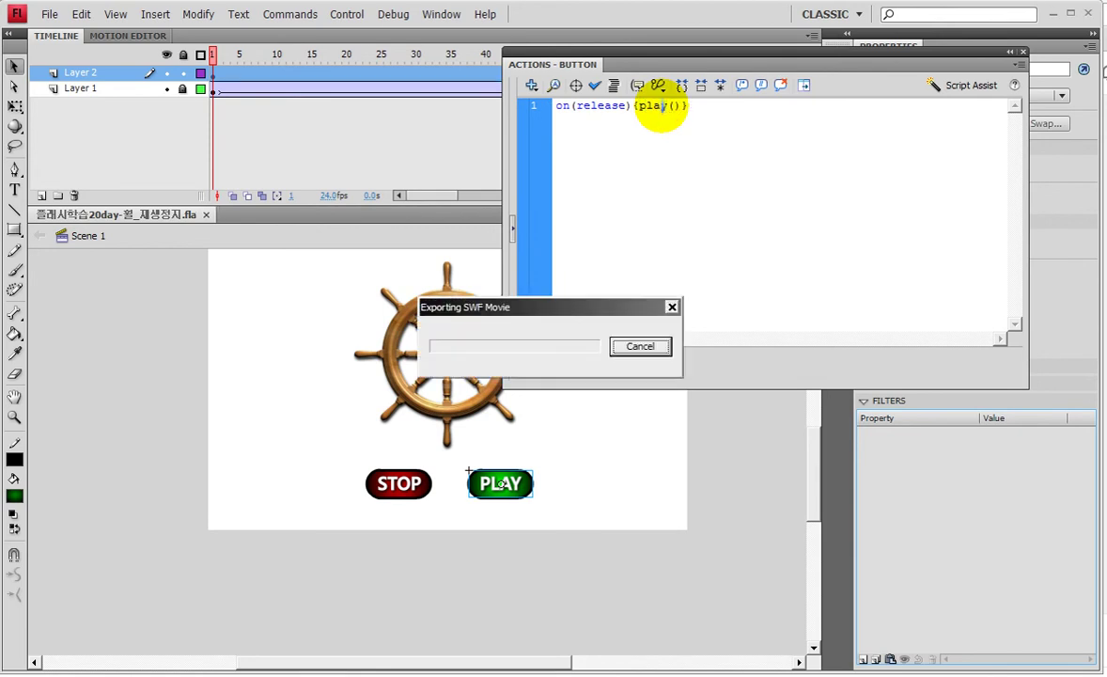
{"action": "left_click", "coordinate": [495, 485]}
{"action": "left_click", "coordinate": [593, 483]}
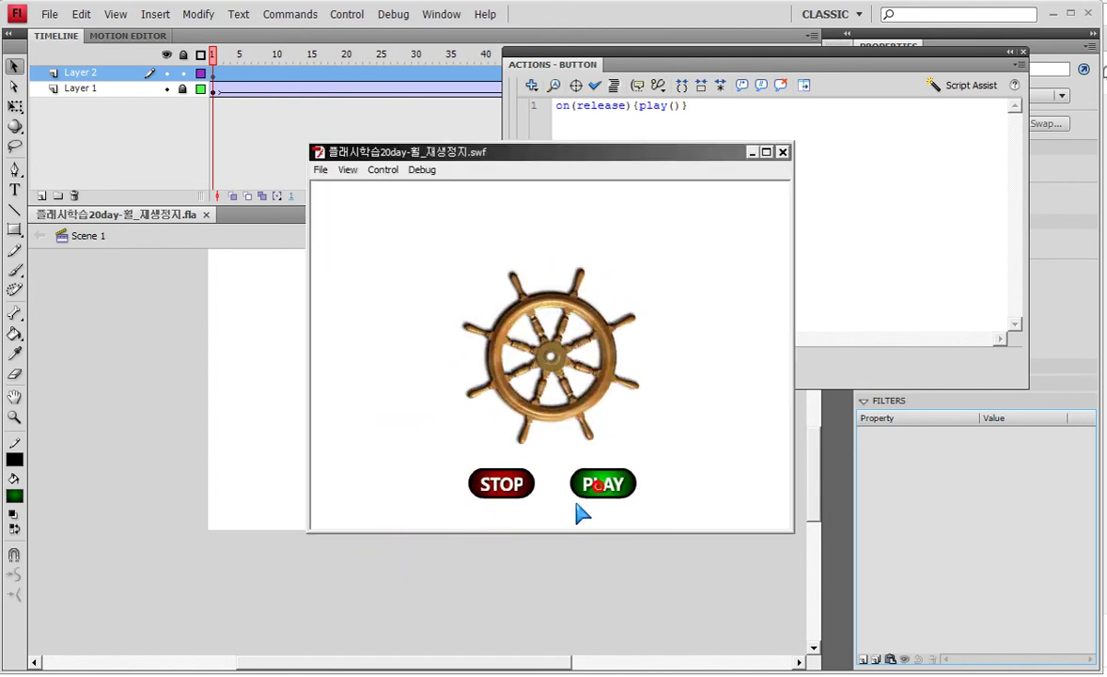
{"action": "left_click", "coordinate": [512, 488]}
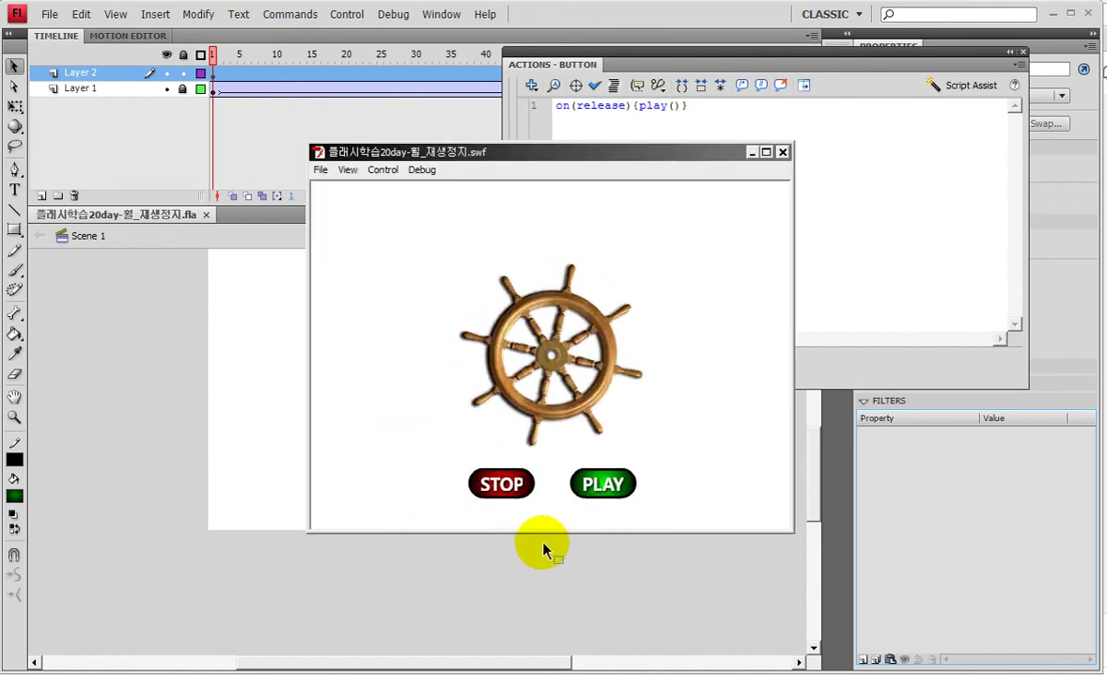
{"action": "left_click", "coordinate": [599, 484]}
{"action": "left_click", "coordinate": [502, 487]}
{"action": "left_click", "coordinate": [603, 489]}
{"action": "left_click", "coordinate": [603, 487]}
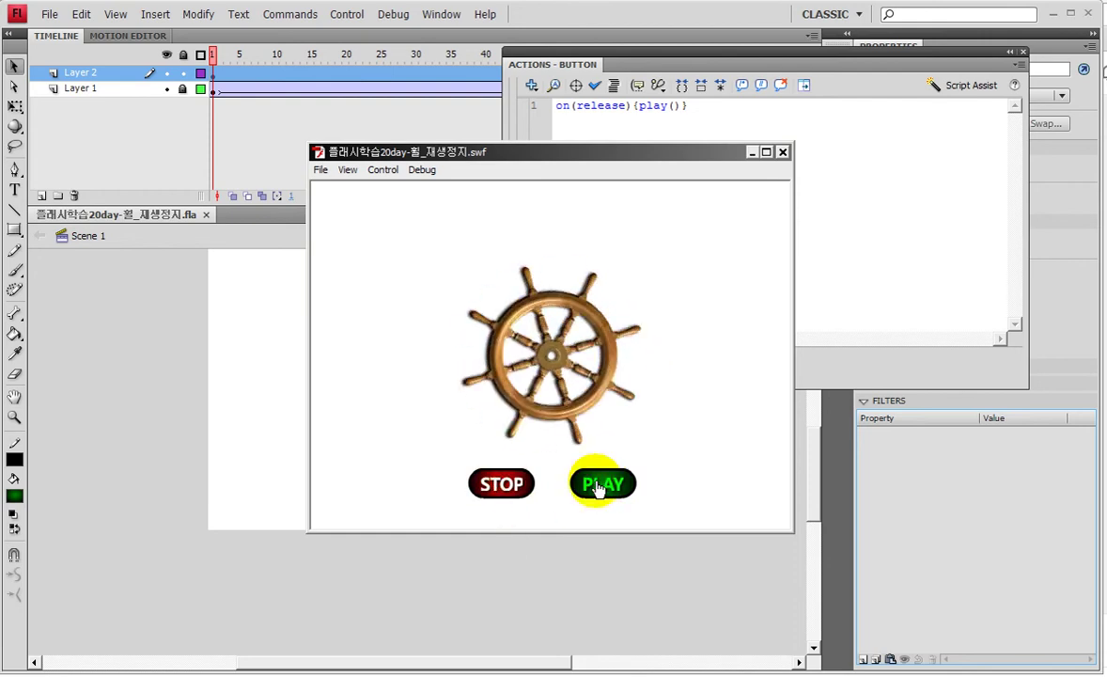
Collapse the Actions panel and close it to clear the workspace.
{"action": "left_click_drag", "start_coordinate": [507, 62], "coordinate": [594, 61]}
{"action": "double_click", "coordinate": [599, 62]}
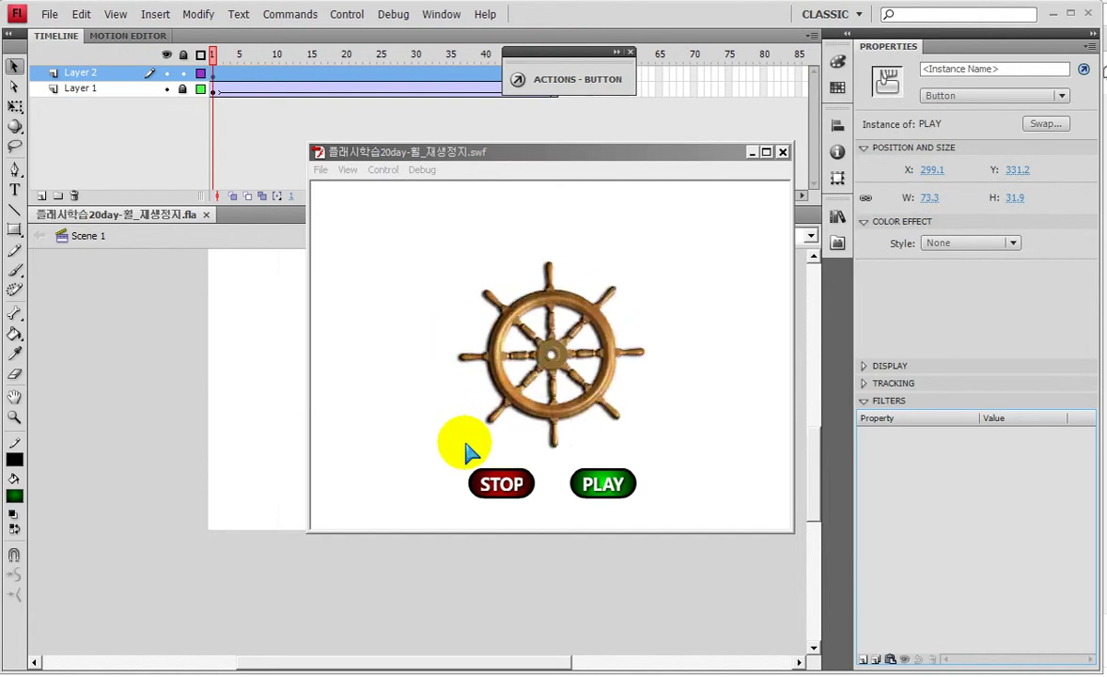
{"action": "left_click", "coordinate": [548, 81]}
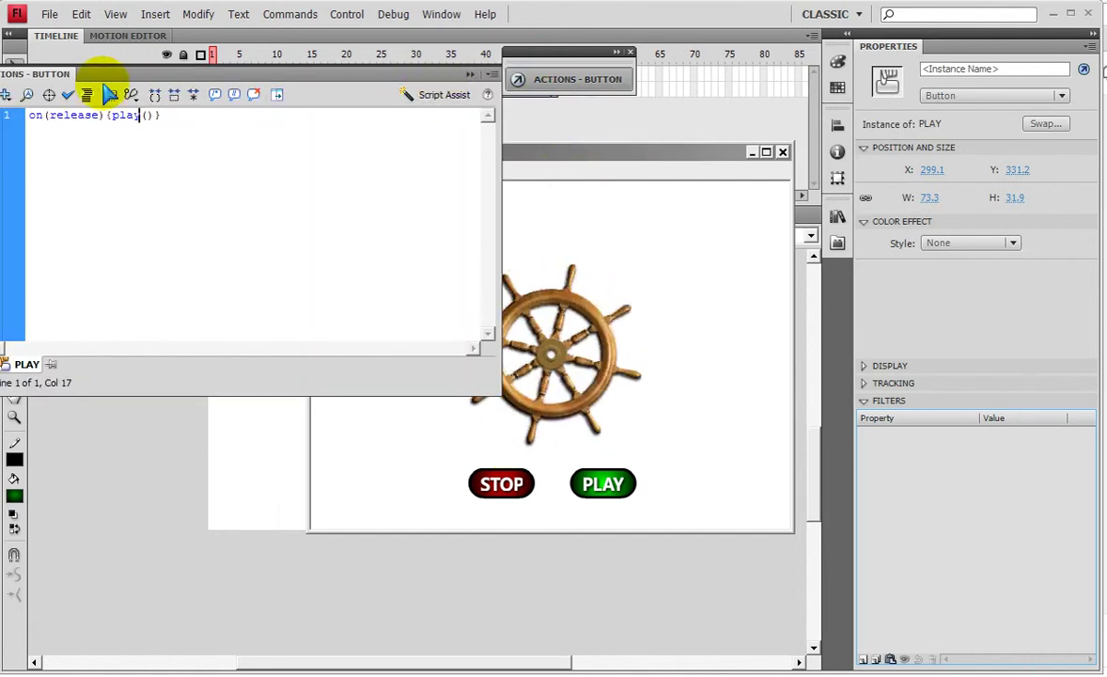
{"action": "left_click", "coordinate": [42, 79]}
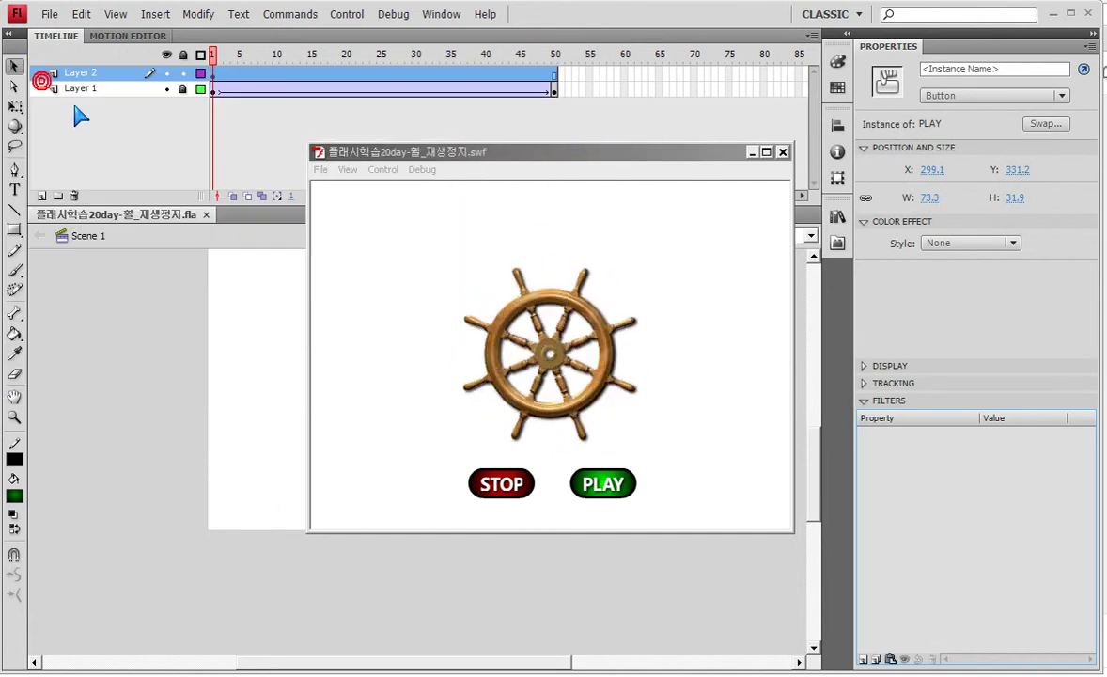
Move the movie test window aside, then close it, the Actions panel and the wheel document.
{"action": "left_click", "coordinate": [623, 98]}
{"action": "left_click", "coordinate": [395, 171]}
{"action": "left_click_drag", "start_coordinate": [413, 153], "coordinate": [245, 211]}
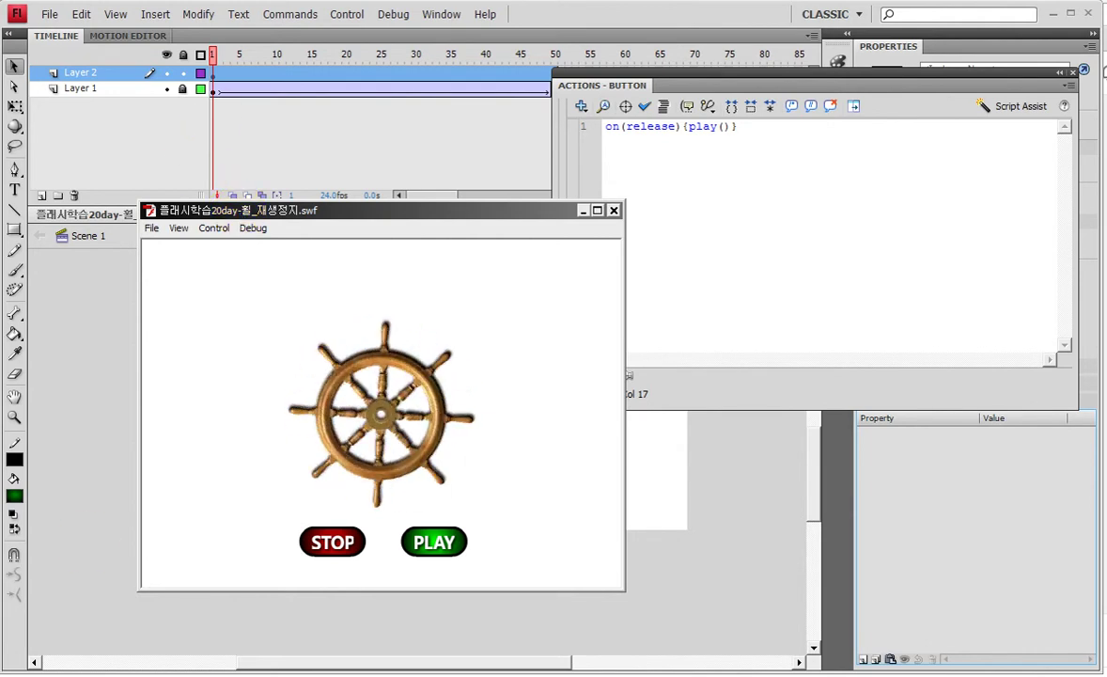
{"action": "left_click", "coordinate": [455, 263]}
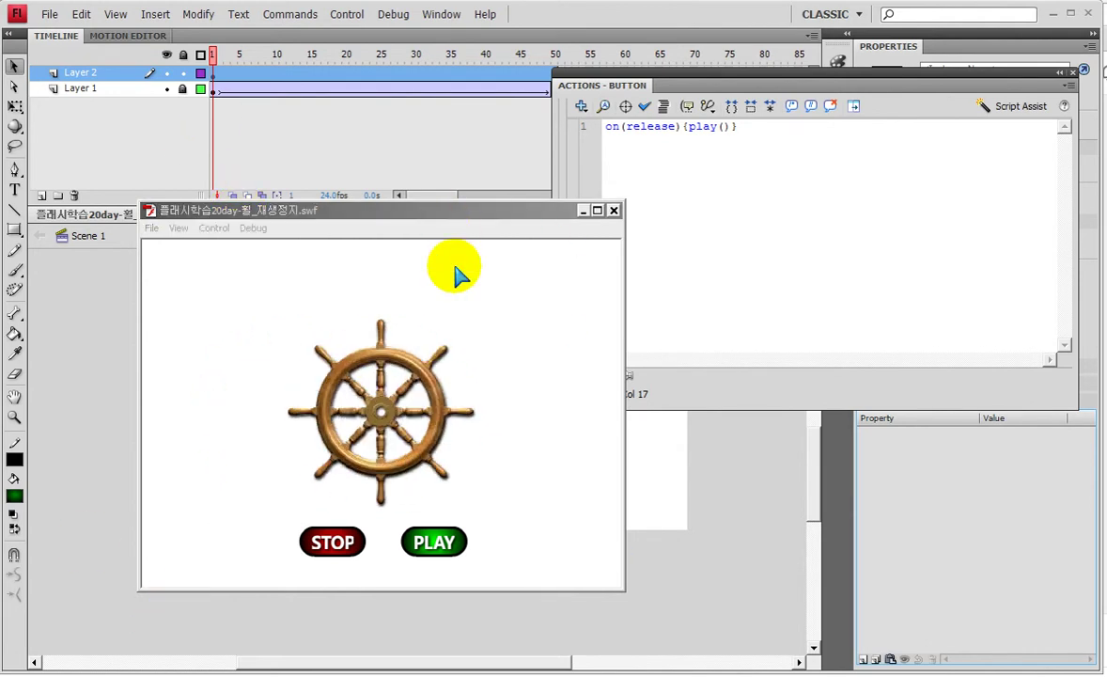
{"action": "left_click", "coordinate": [614, 210]}
{"action": "left_click", "coordinate": [1072, 73]}
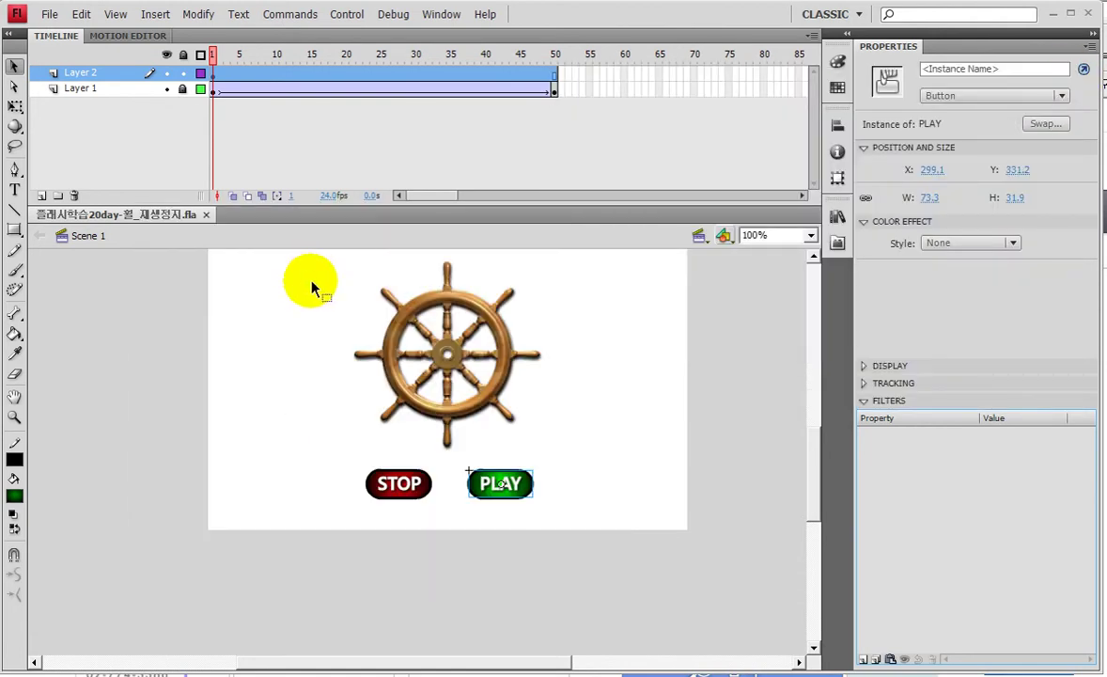
{"action": "left_click", "coordinate": [205, 214]}
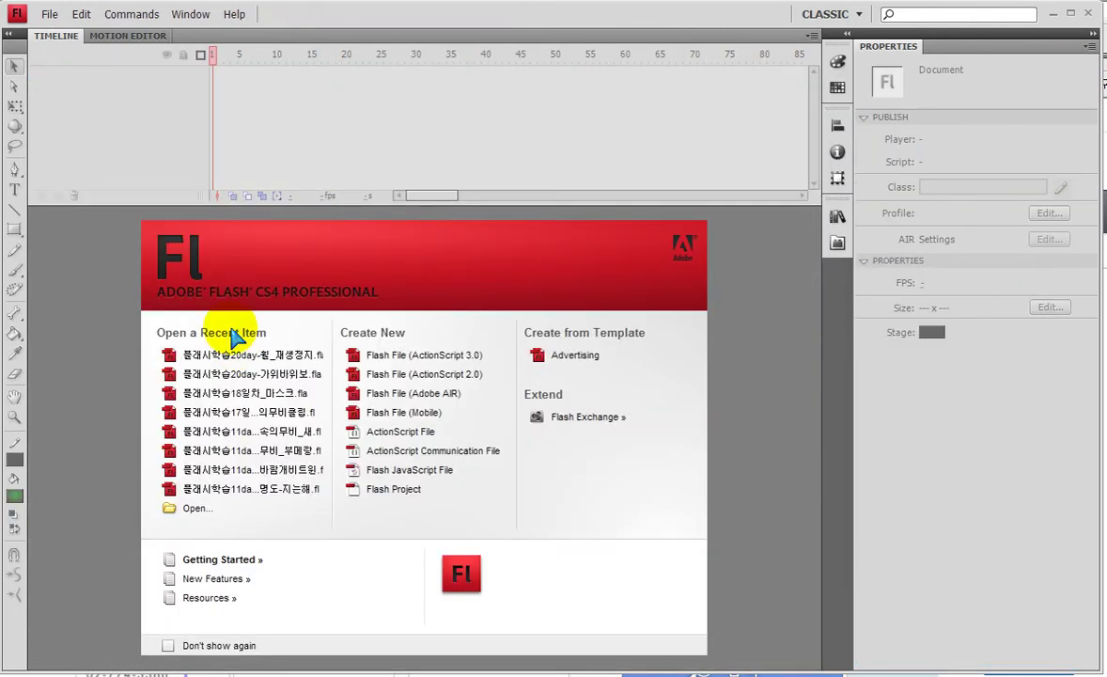
{"action": "key", "text": "ctrl+n"}
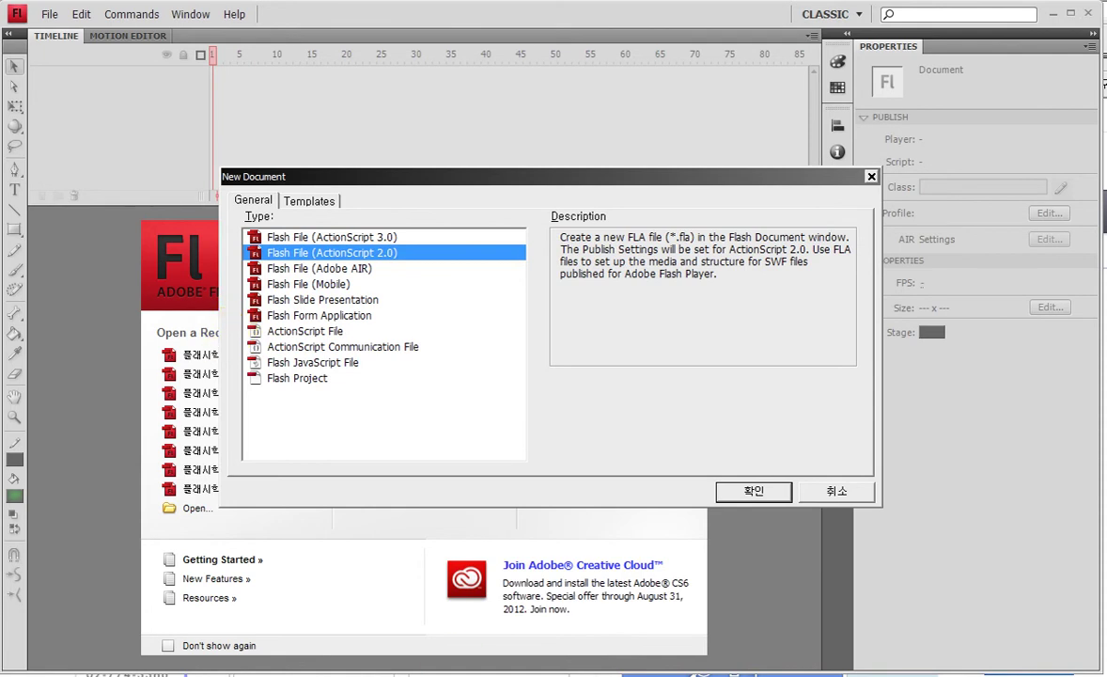
{"action": "left_click", "coordinate": [468, 571]}
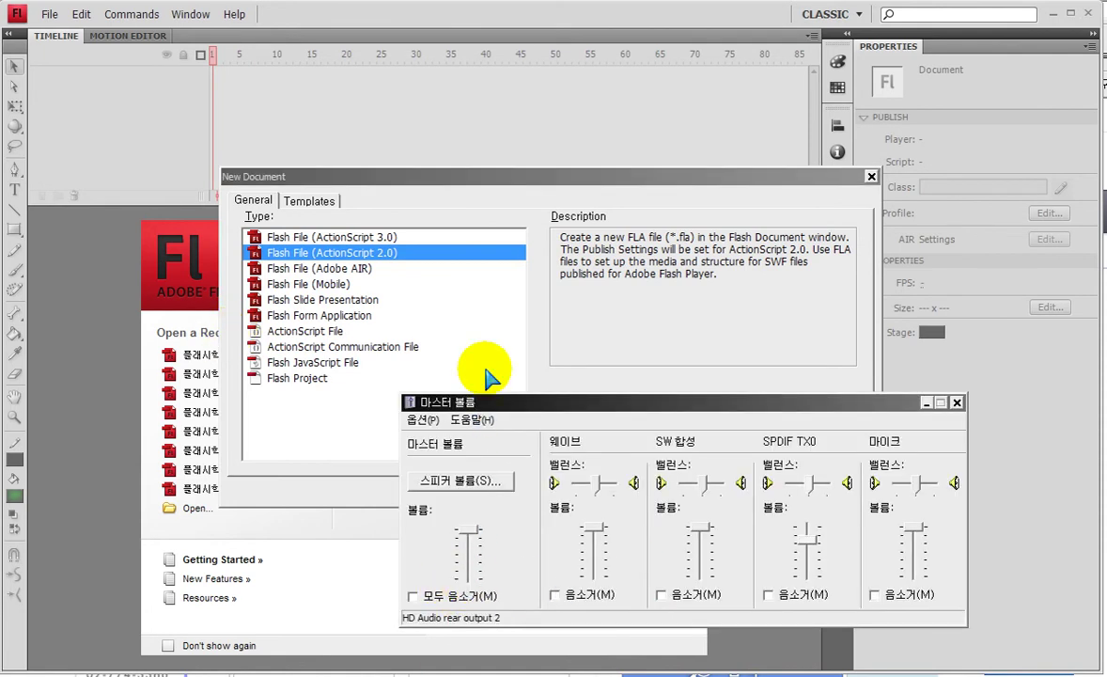
{"action": "left_click", "coordinate": [484, 315]}
{"action": "left_click", "coordinate": [751, 489]}
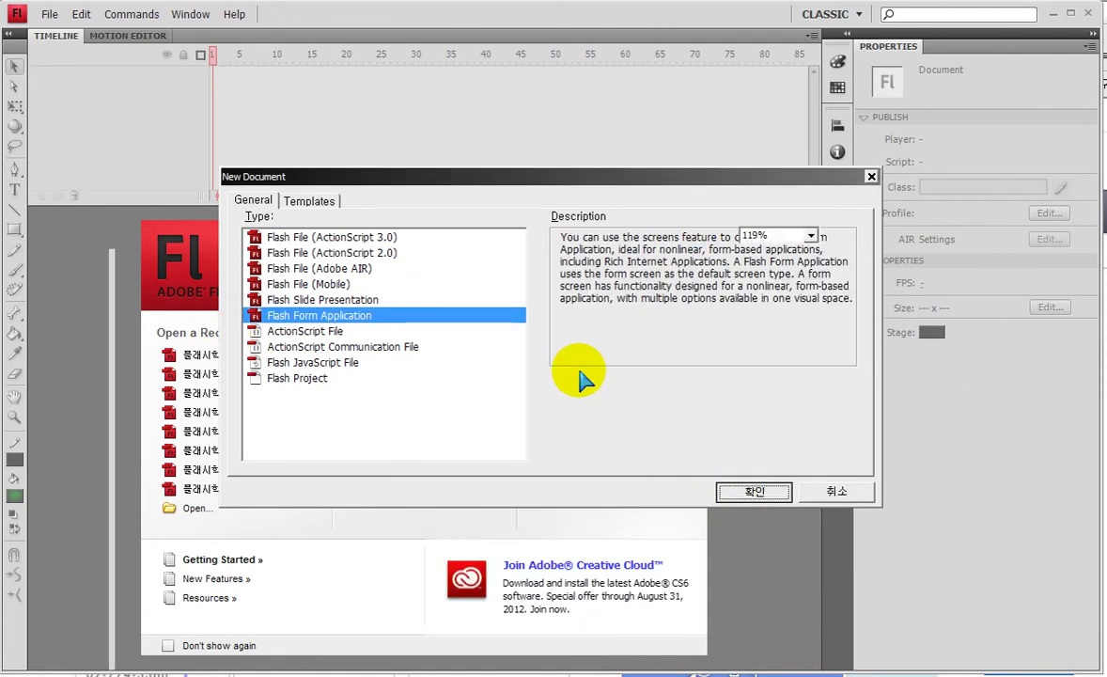
{"action": "left_click", "coordinate": [329, 250]}
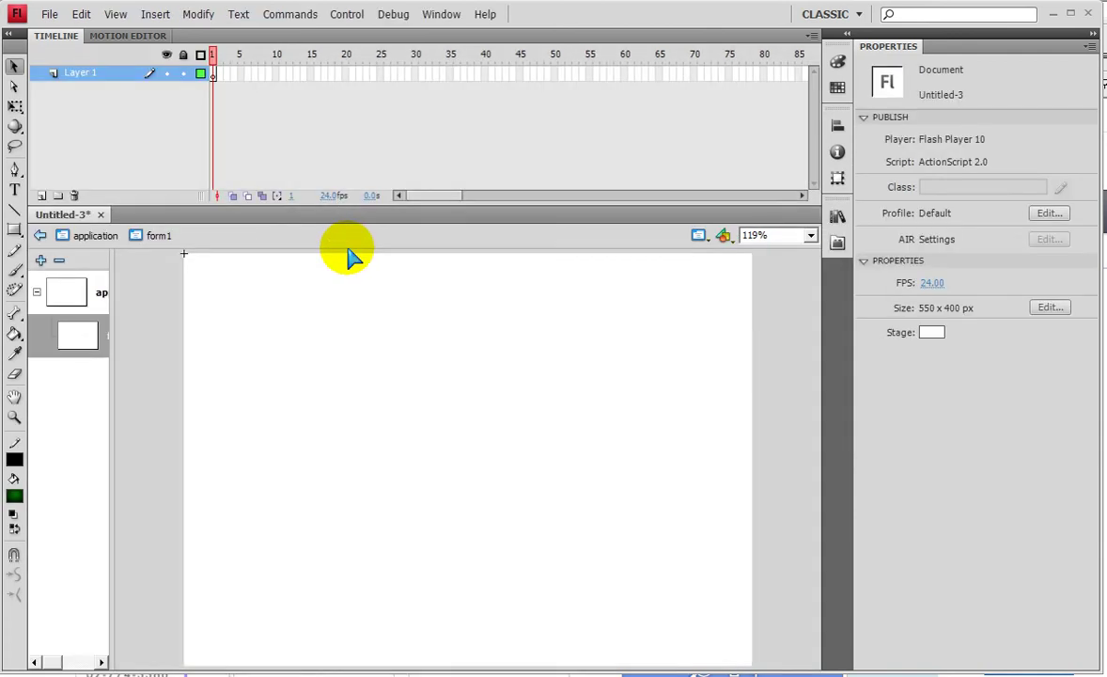
{"action": "left_click", "coordinate": [101, 214]}
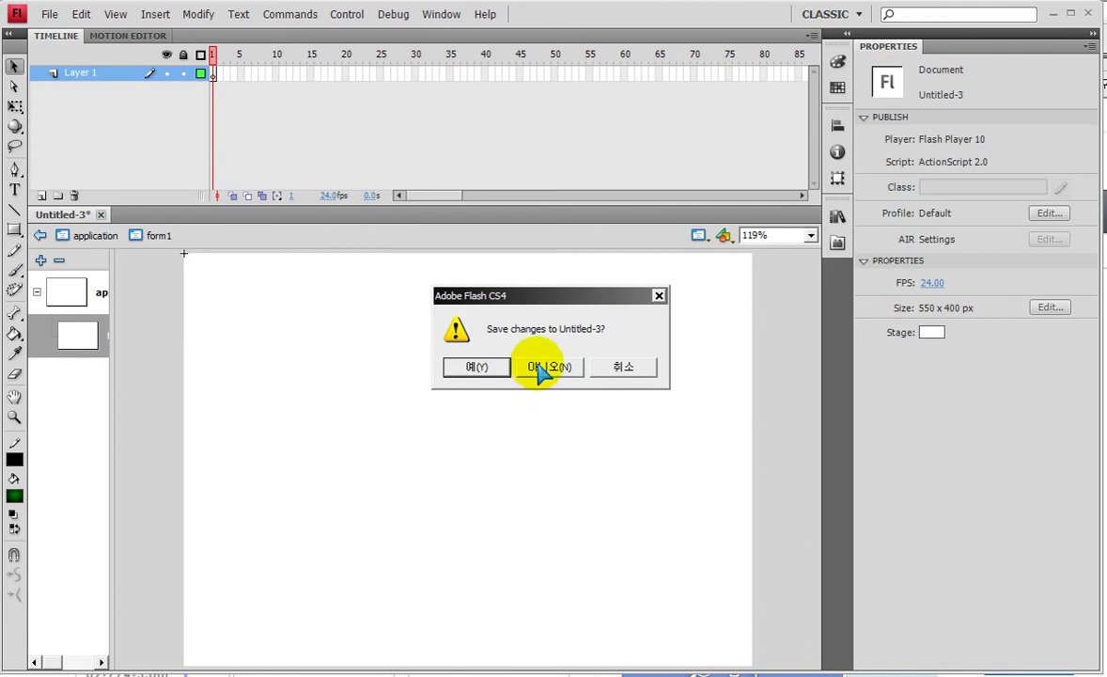
{"action": "left_click", "coordinate": [503, 341]}
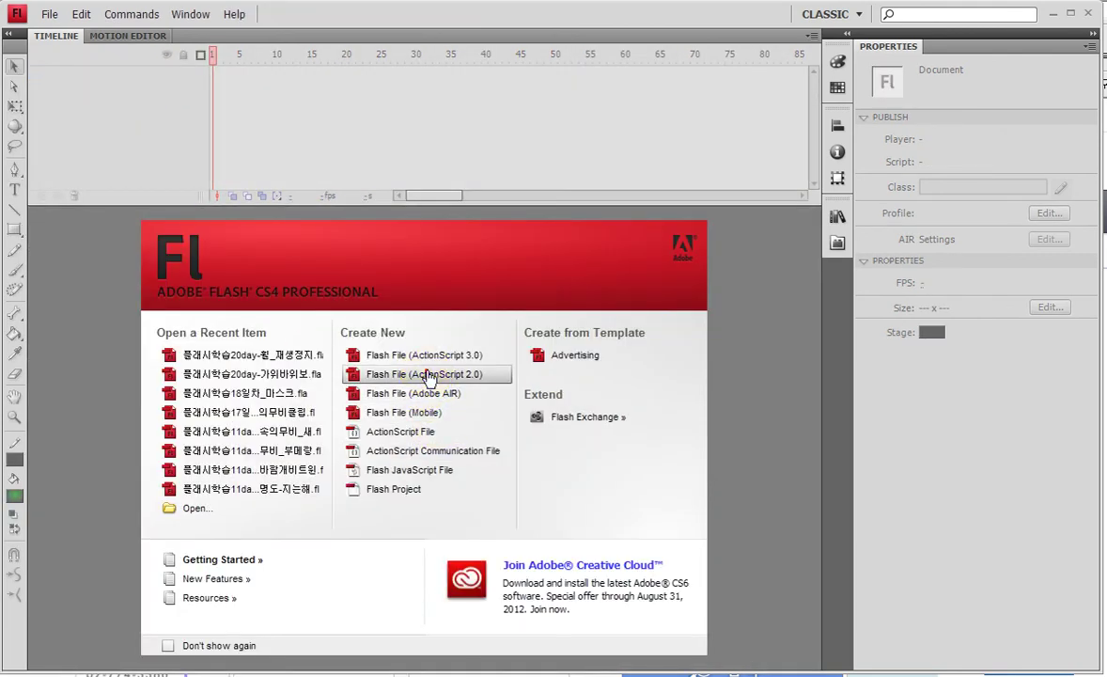
Create a new Flash File (ActionScript 2.0) and save it as 플래시학습20-오토바이_고_스톱.
{"action": "left_click", "coordinate": [428, 372]}
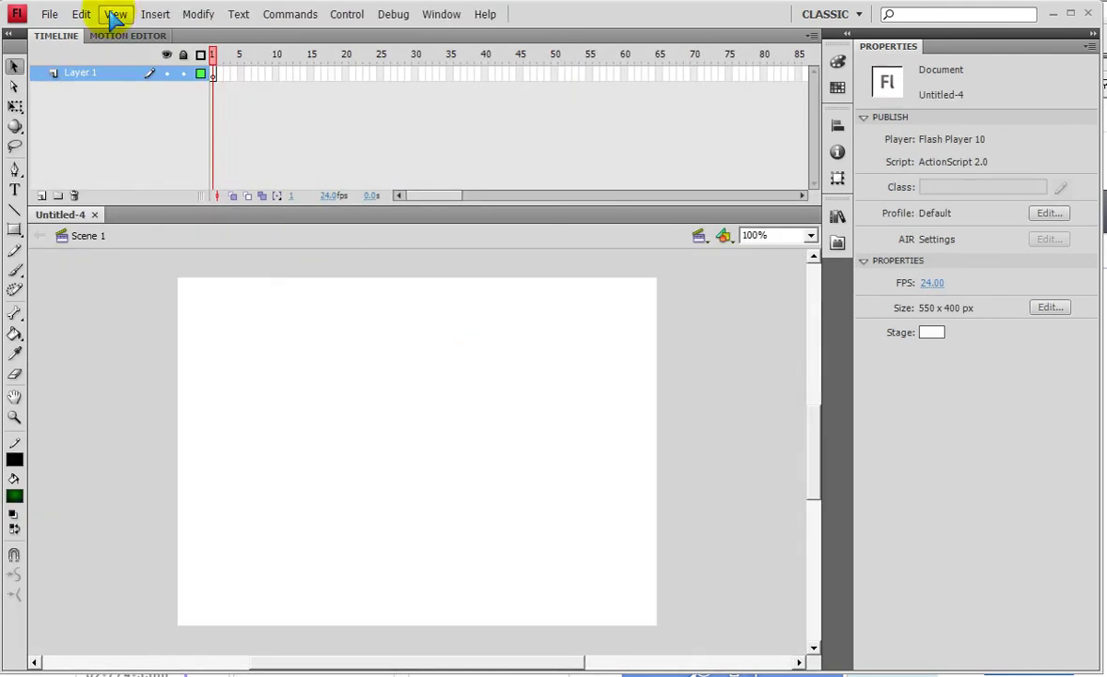
{"action": "left_click", "coordinate": [49, 13]}
{"action": "mouse_move", "coordinate": [137, 244]}
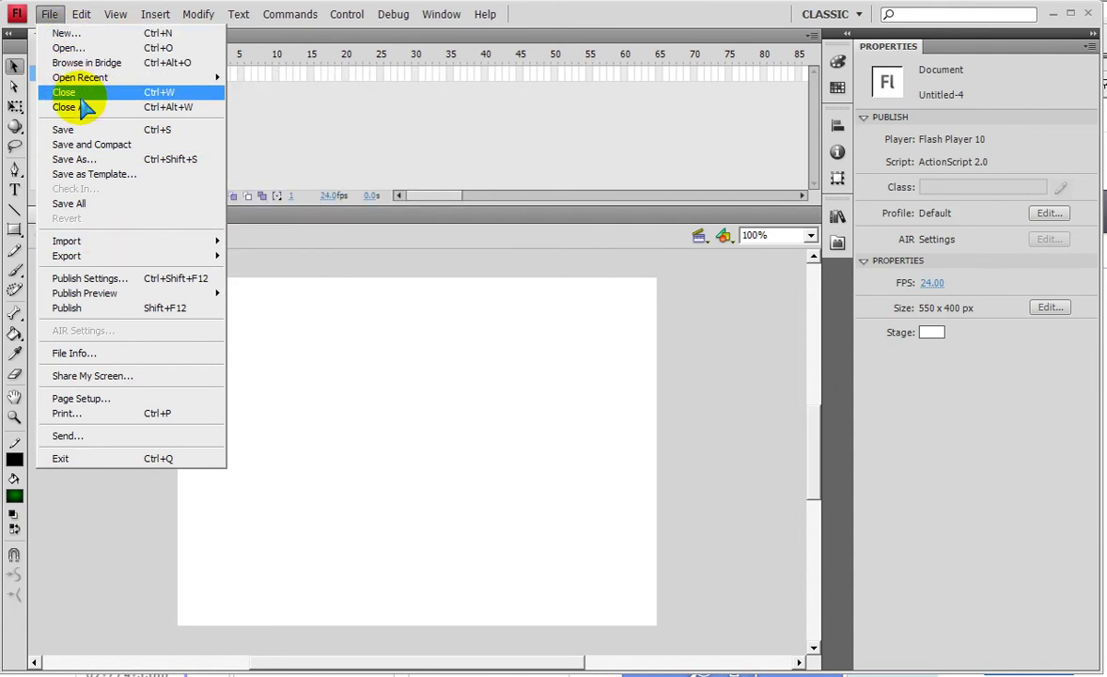
{"action": "left_click", "coordinate": [79, 130]}
{"action": "left_click", "coordinate": [442, 422]}
{"action": "type", "text": "20-오토바이_고_스텝"}
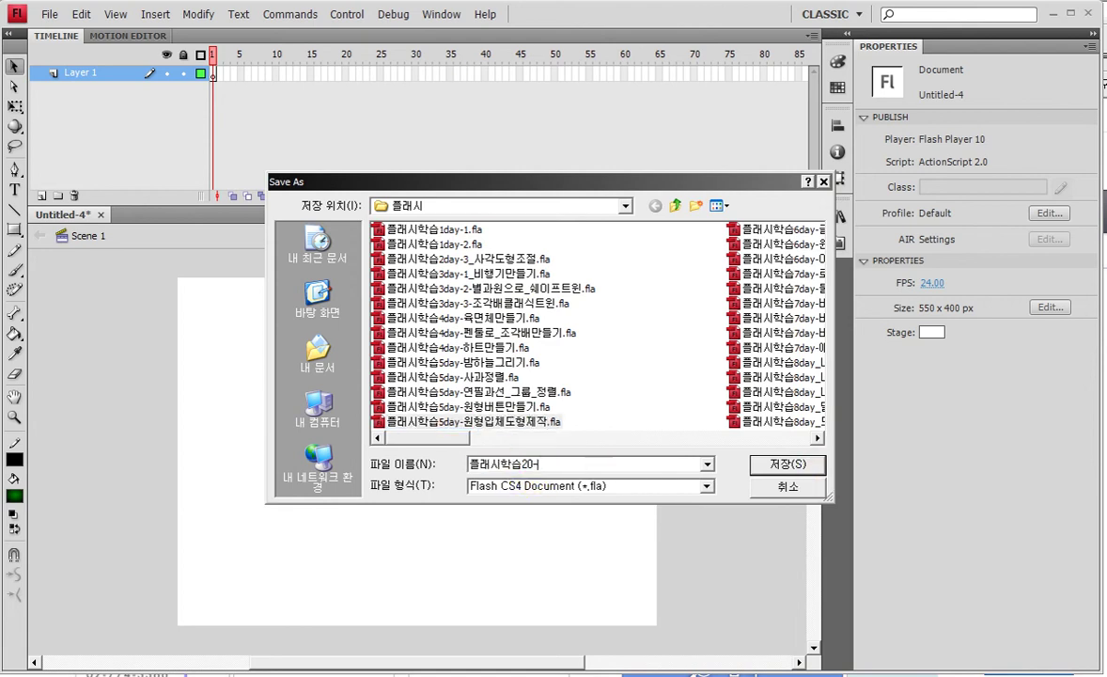
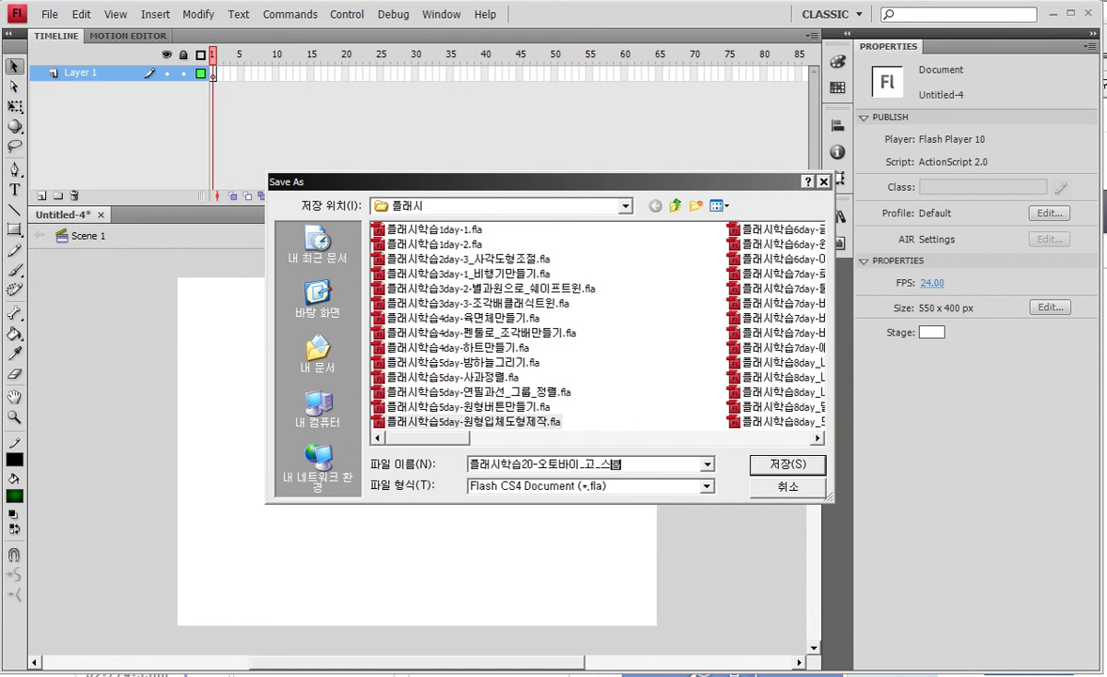
{"action": "left_click", "coordinate": [794, 465]}
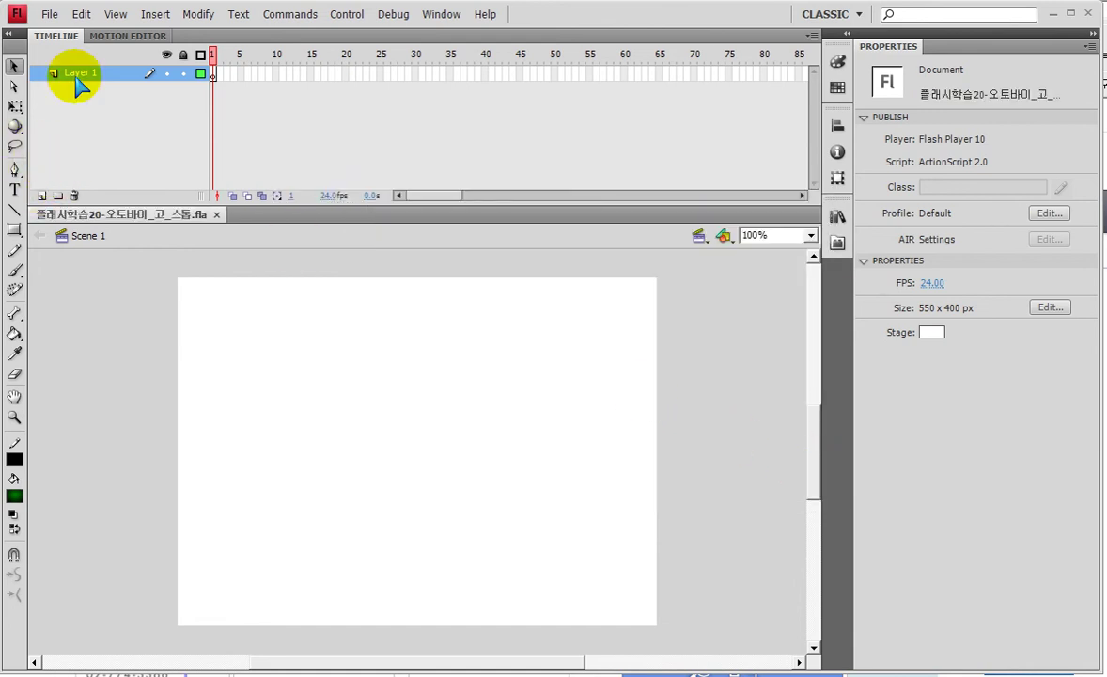
Open the wheel document 플래시학습20day-휠_재생정지.fla from the 플래시 folder.
{"action": "left_click", "coordinate": [49, 14]}
{"action": "mouse_move", "coordinate": [116, 243]}
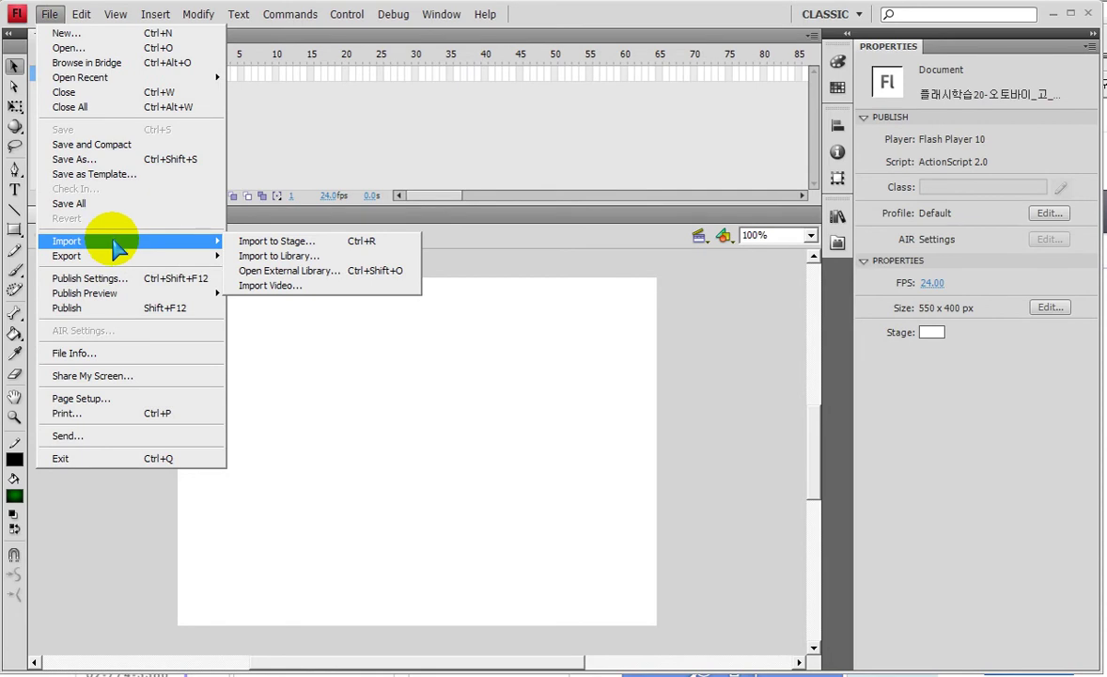
{"action": "left_click", "coordinate": [68, 47]}
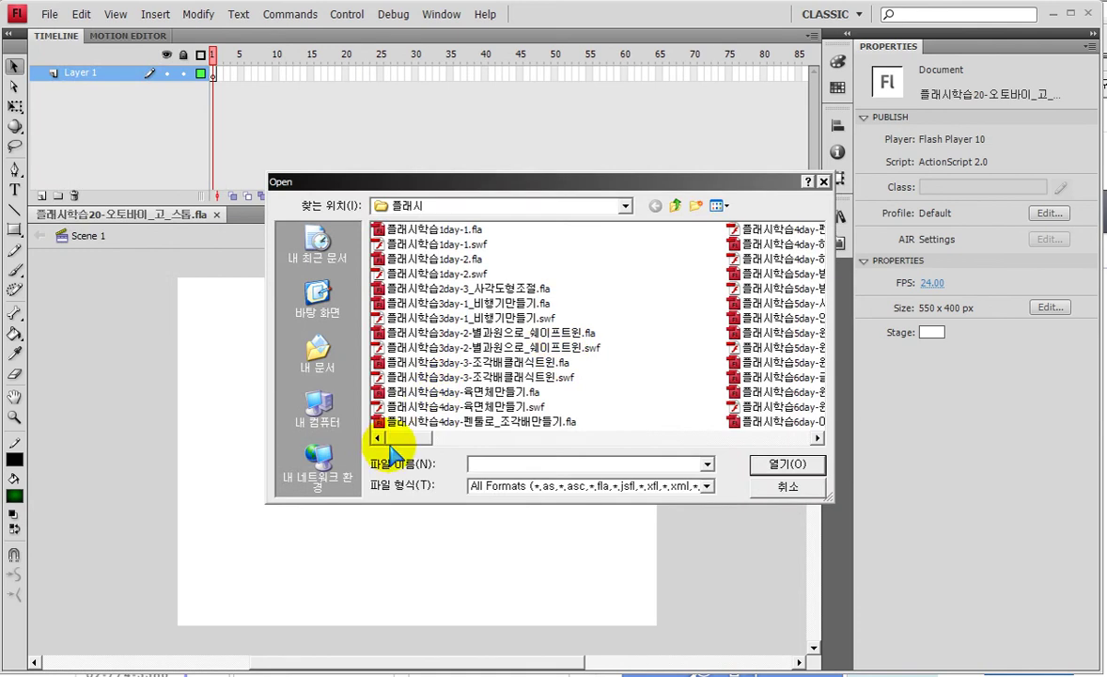
{"action": "scroll", "coordinate": [671, 375], "scroll_direction": "down", "scroll_amount": 3}
{"action": "scroll", "coordinate": [610, 391], "scroll_direction": "down", "scroll_amount": 3}
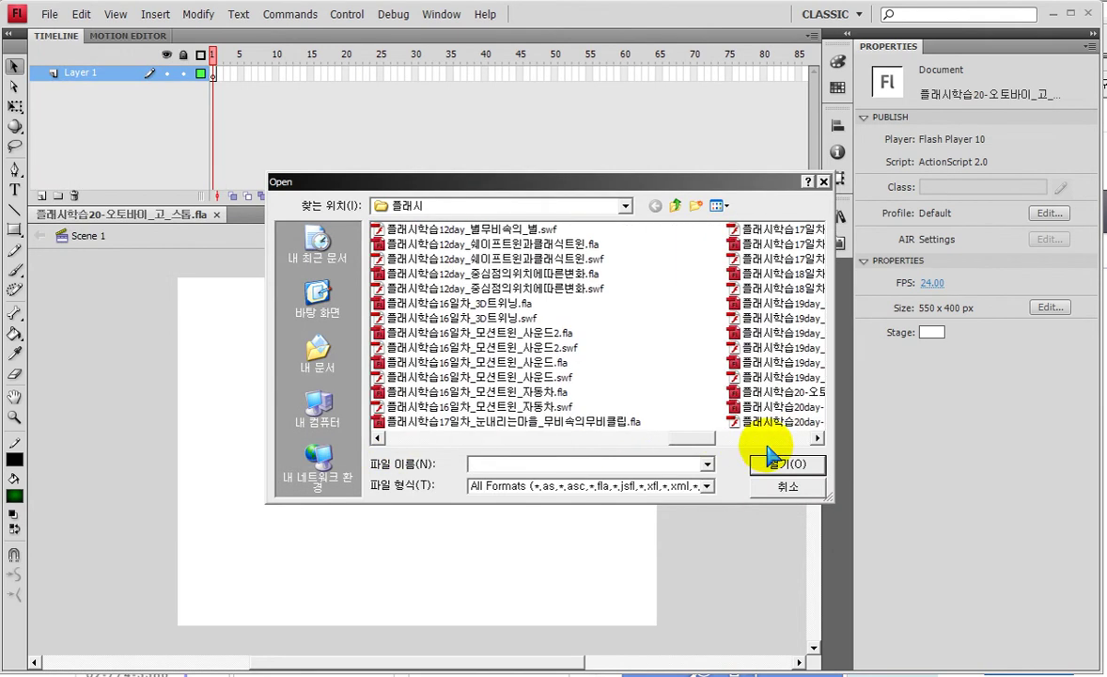
{"action": "scroll", "coordinate": [643, 406], "scroll_direction": "down", "scroll_amount": 3}
{"action": "scroll", "coordinate": [635, 412], "scroll_direction": "up", "scroll_amount": 3}
{"action": "scroll", "coordinate": [754, 424], "scroll_direction": "down", "scroll_amount": 5}
{"action": "double_click", "coordinate": [435, 231]}
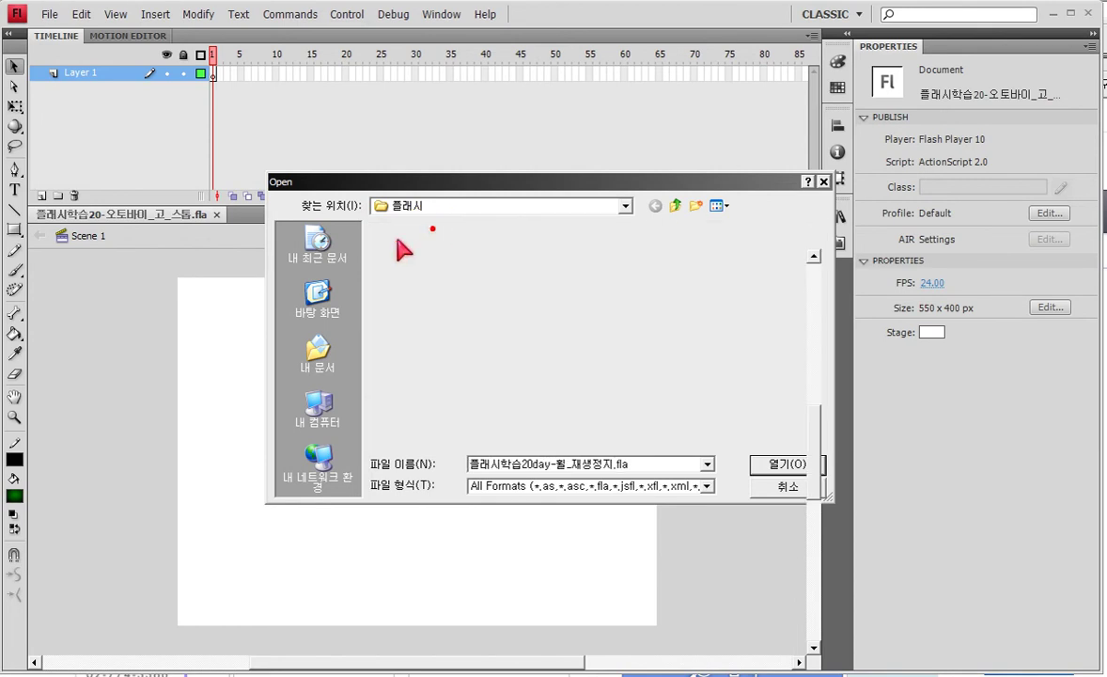
Copy the STOP and PLAY buttons from the wheel document onto a new second layer of the motorcycle document, near the stage's lower edge.
{"action": "left_click_drag", "start_coordinate": [302, 538], "coordinate": [470, 598]}
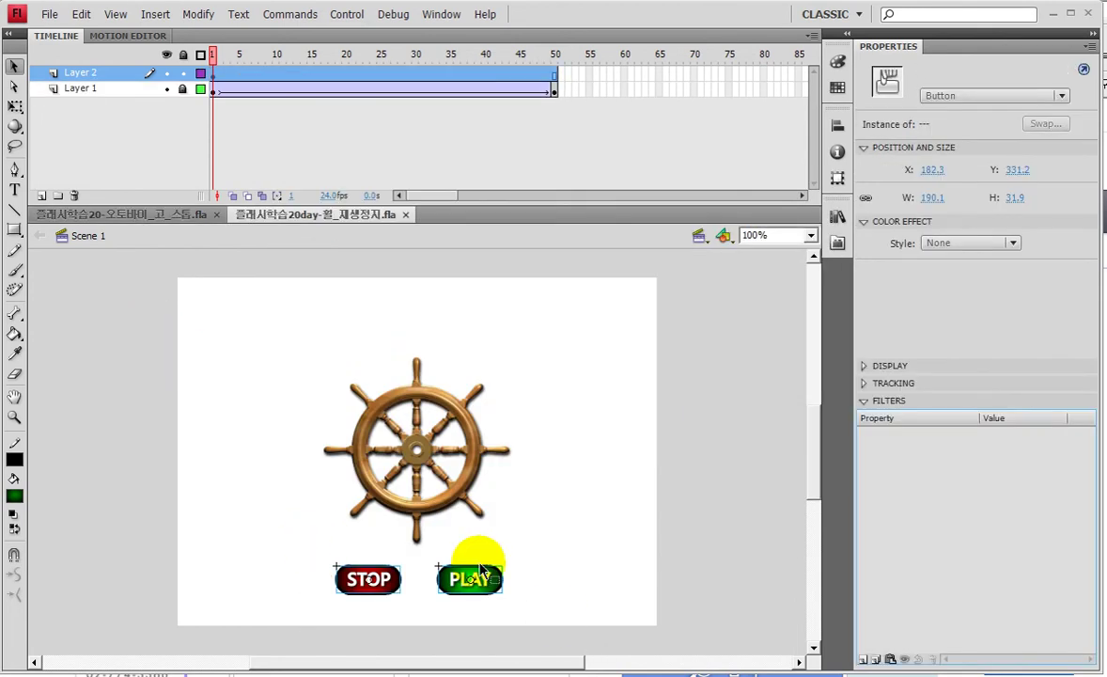
{"action": "left_click", "coordinate": [109, 215]}
{"action": "left_click", "coordinate": [41, 196]}
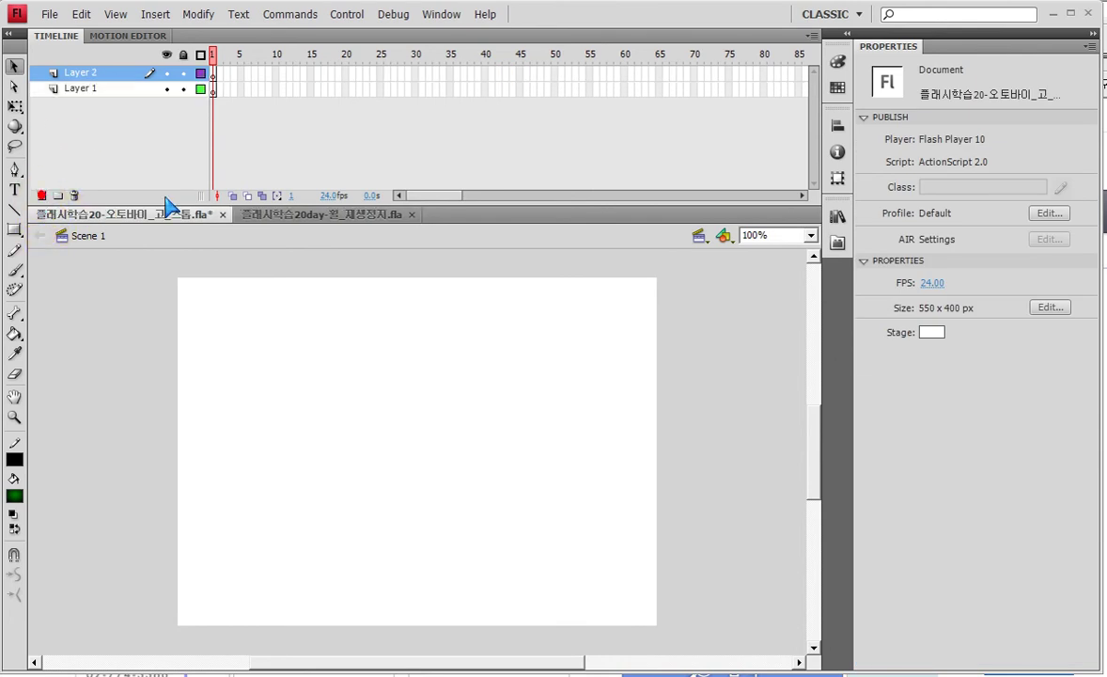
{"action": "key", "text": "ctrl+v"}
{"action": "left_click_drag", "start_coordinate": [456, 470], "coordinate": [450, 594]}
Hide Layer 2 and import Bike.png to the stage in frame 1 of Layer 1.
{"action": "left_click", "coordinate": [167, 73]}
{"action": "left_click", "coordinate": [214, 89]}
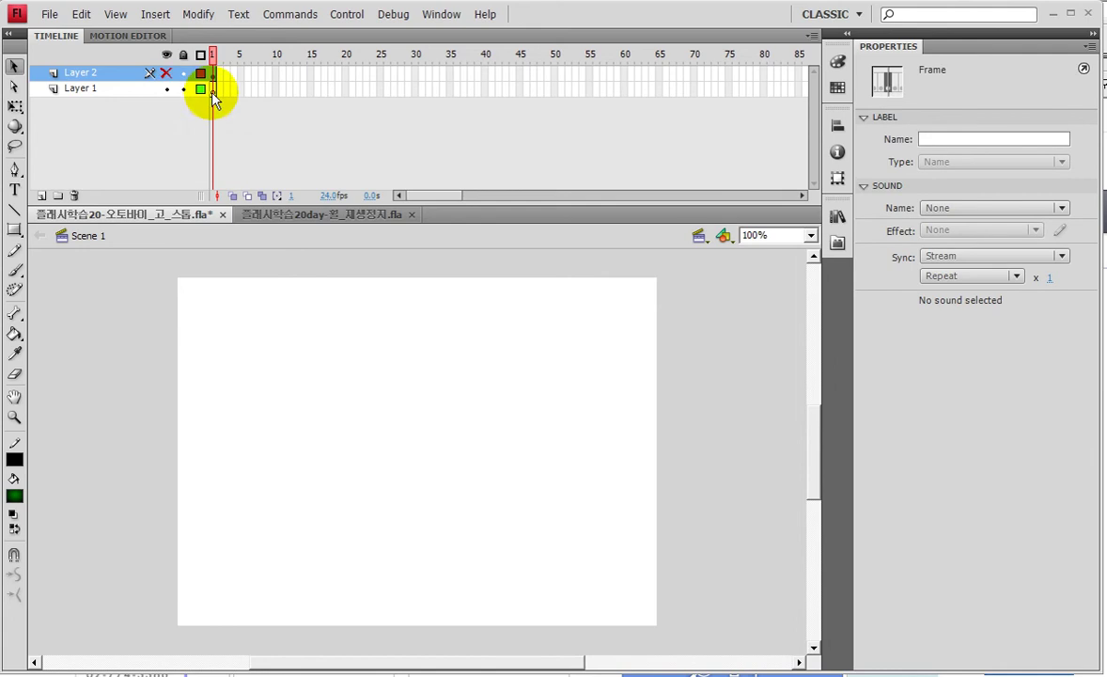
{"action": "left_click", "coordinate": [47, 14]}
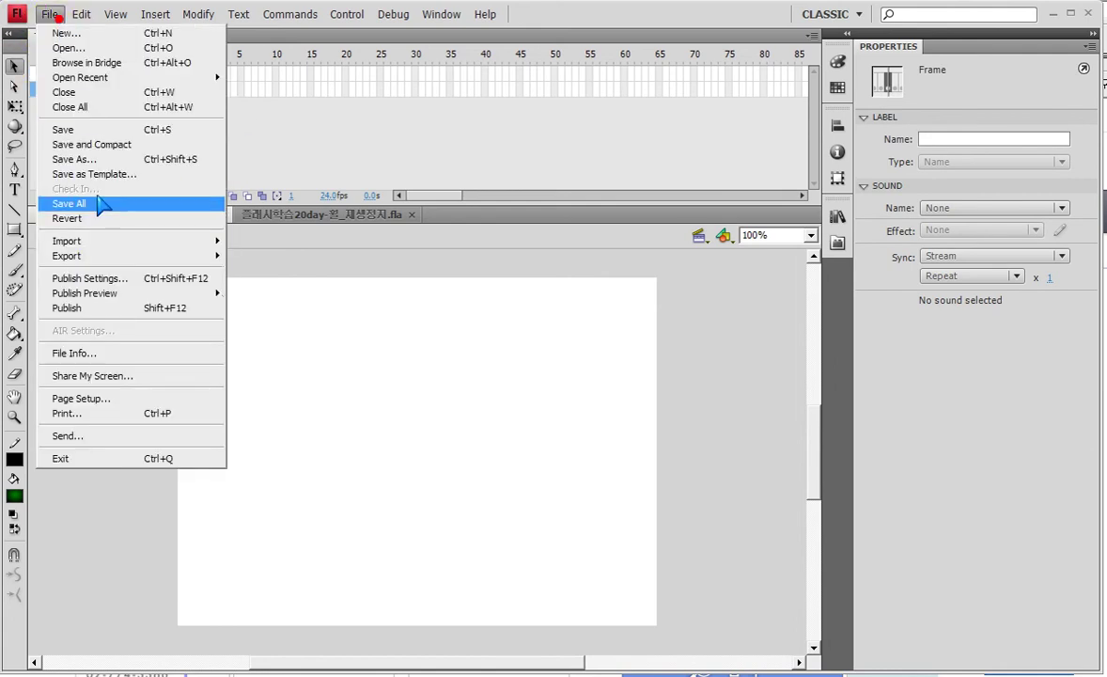
{"action": "mouse_move", "coordinate": [180, 241]}
{"action": "left_click", "coordinate": [313, 243]}
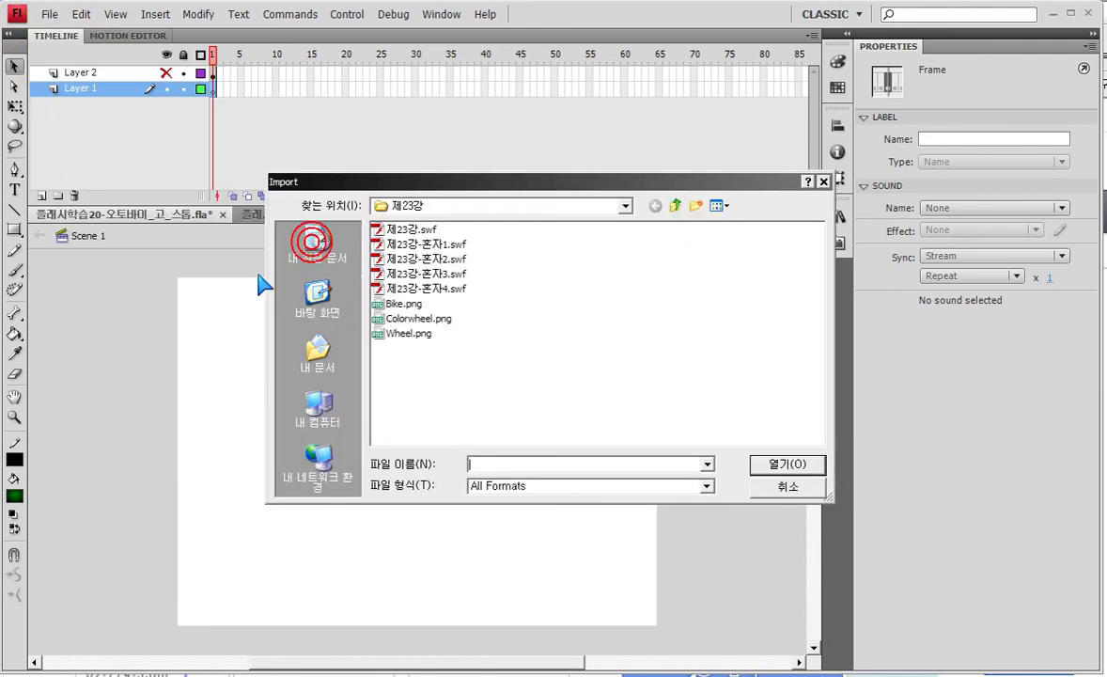
{"action": "left_click", "coordinate": [409, 319]}
{"action": "left_click", "coordinate": [402, 304]}
{"action": "left_click", "coordinate": [794, 463]}
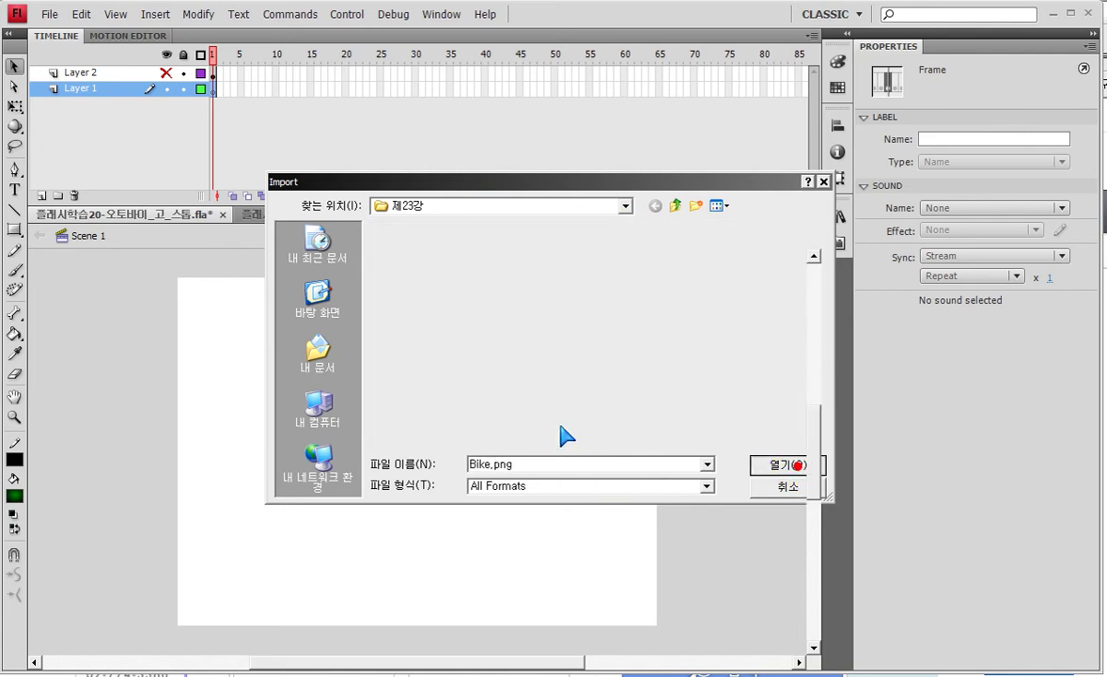
Scale the imported motorcycle picture to 33% in width and height.
{"action": "left_click", "coordinate": [837, 178]}
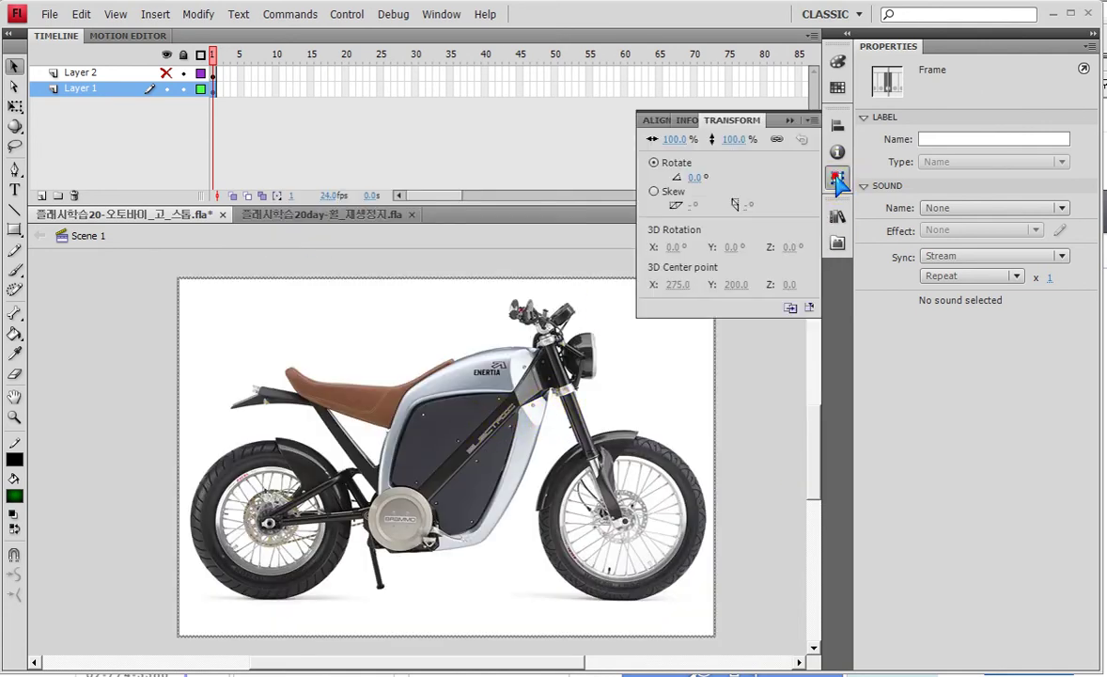
{"action": "left_click_drag", "start_coordinate": [676, 139], "coordinate": [622, 144]}
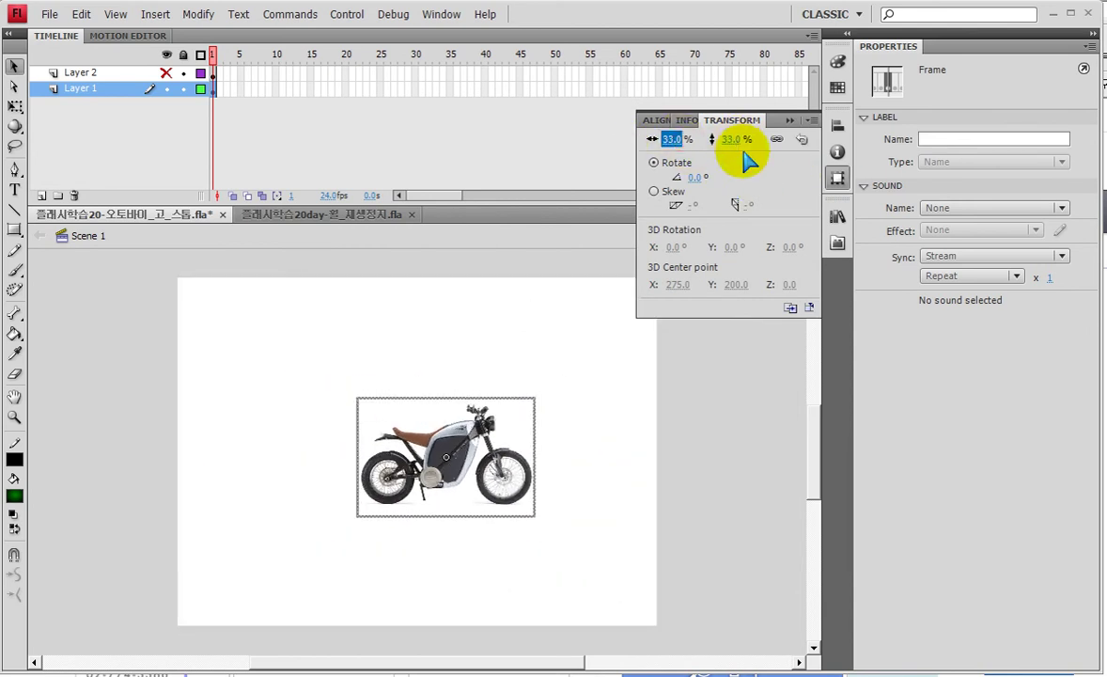
{"action": "left_click", "coordinate": [789, 120]}
Align the motorcycle to the stage and move it just outside the stage's left edge, at about X -207, Y 103.
{"action": "left_click", "coordinate": [837, 125]}
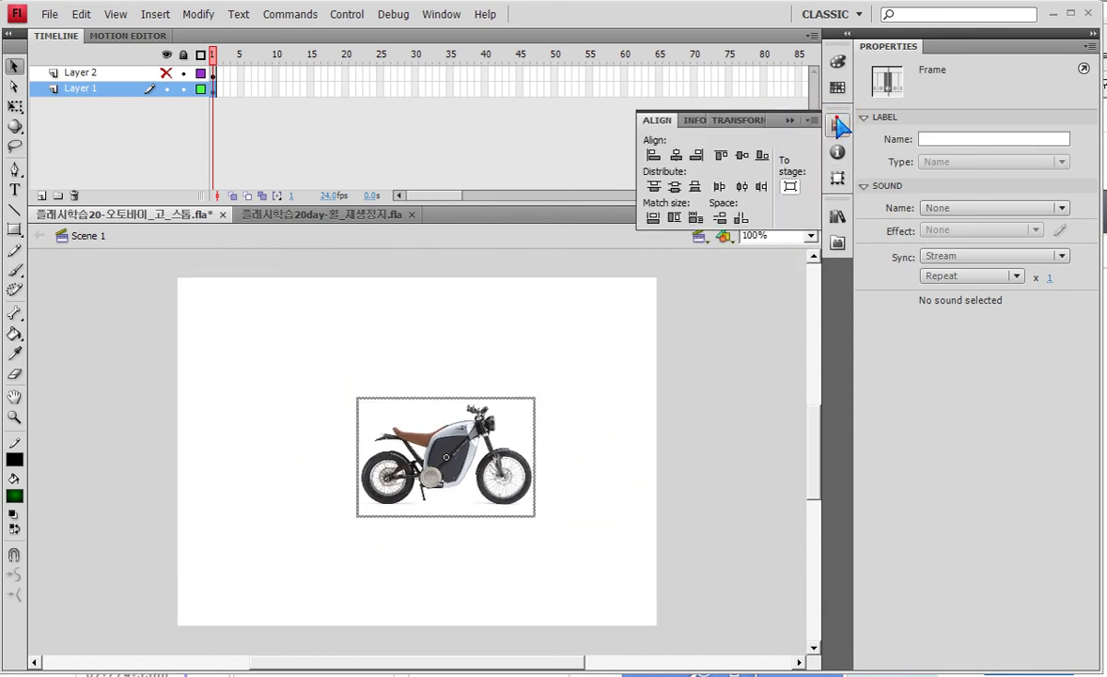
{"action": "left_click", "coordinate": [675, 155]}
{"action": "left_click_drag", "start_coordinate": [442, 355], "coordinate": [447, 343]}
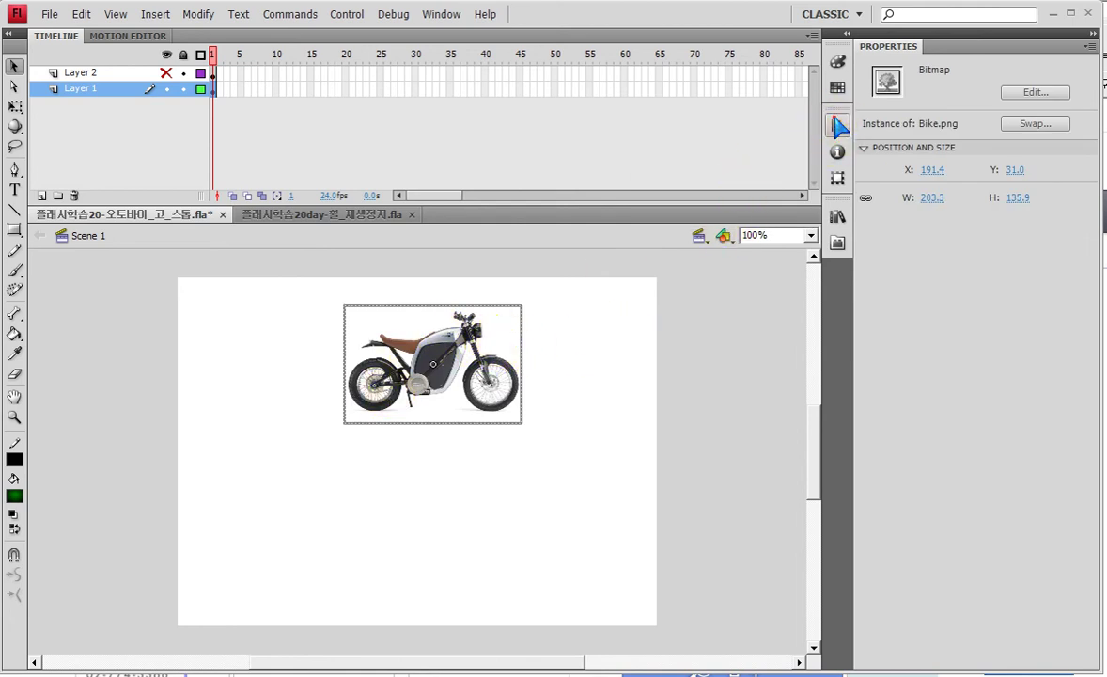
{"action": "left_click", "coordinate": [837, 126]}
{"action": "left_click", "coordinate": [652, 154]}
{"action": "left_click_drag", "start_coordinate": [294, 406], "coordinate": [133, 424]}
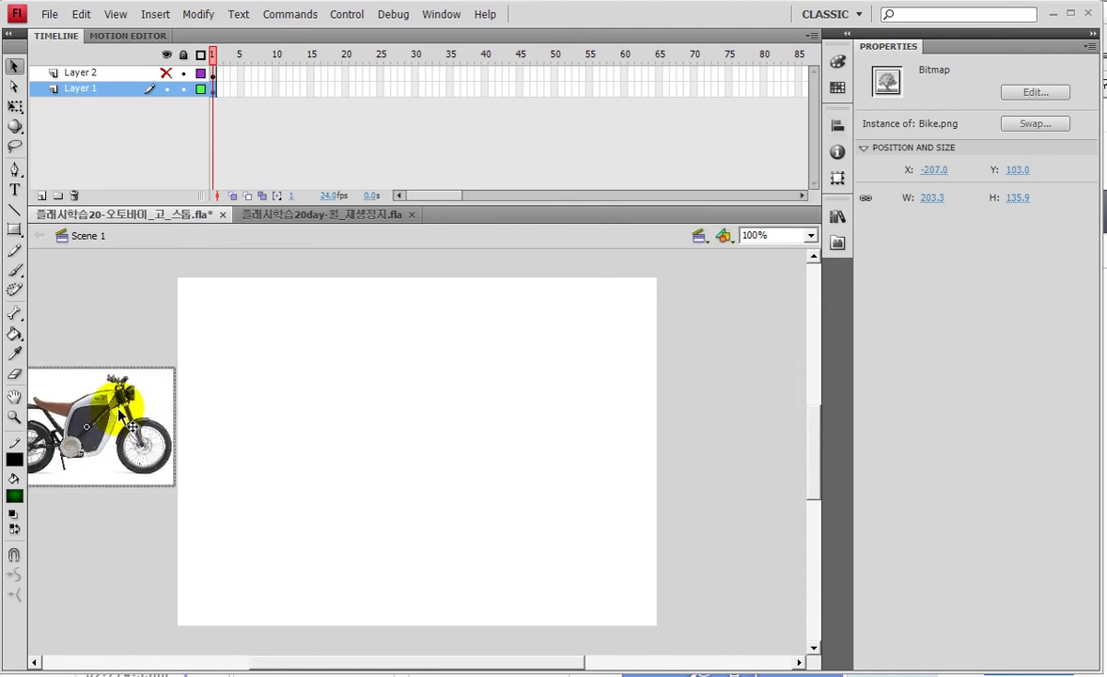
Convert the motorcycle picture into a Movie Clip symbol named Symbol 1.
{"action": "key", "text": "F8"}
{"action": "left_click", "coordinate": [419, 194]}
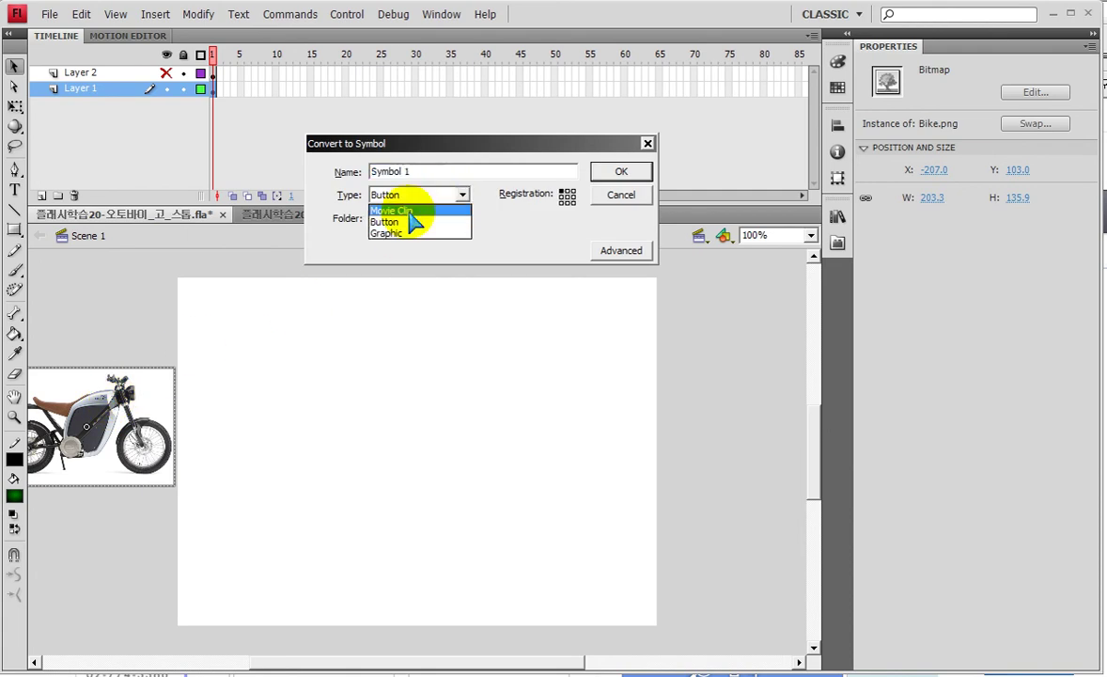
{"action": "left_click", "coordinate": [410, 211]}
{"action": "left_click", "coordinate": [621, 172]}
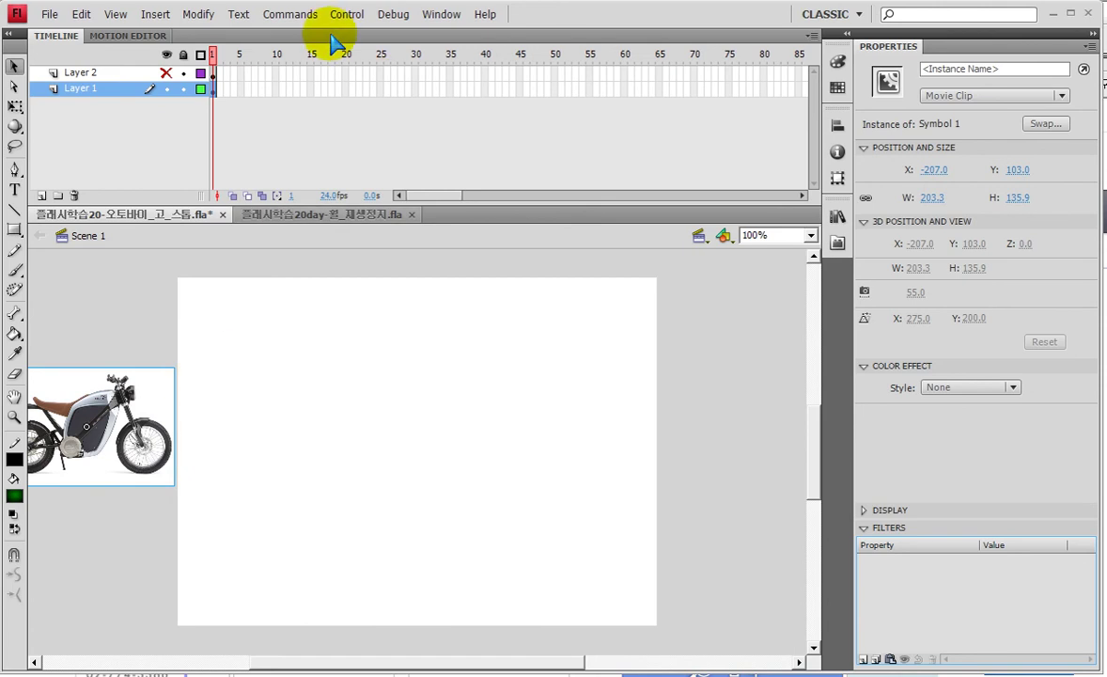
Insert a keyframe at frame 70 of the buttons layer, Layer 2, and make the layer visible again.
{"action": "left_click", "coordinate": [693, 75]}
{"action": "key", "text": "F5"}
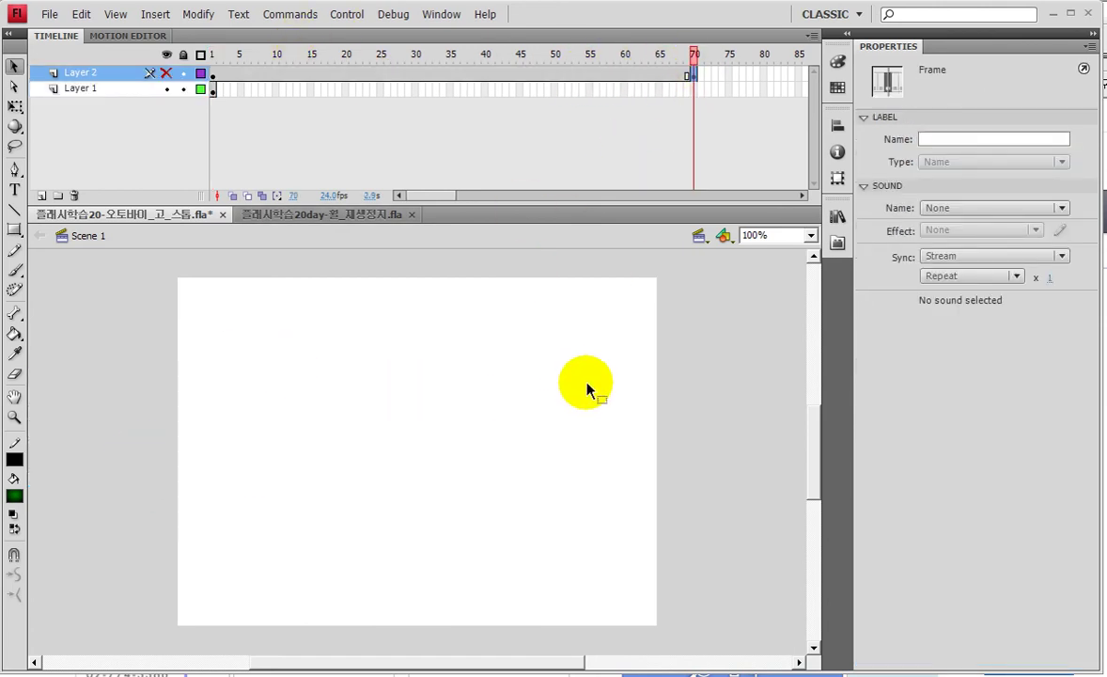
{"action": "key", "text": "ctrl+minus"}
{"action": "key", "text": "ctrl+minus"}
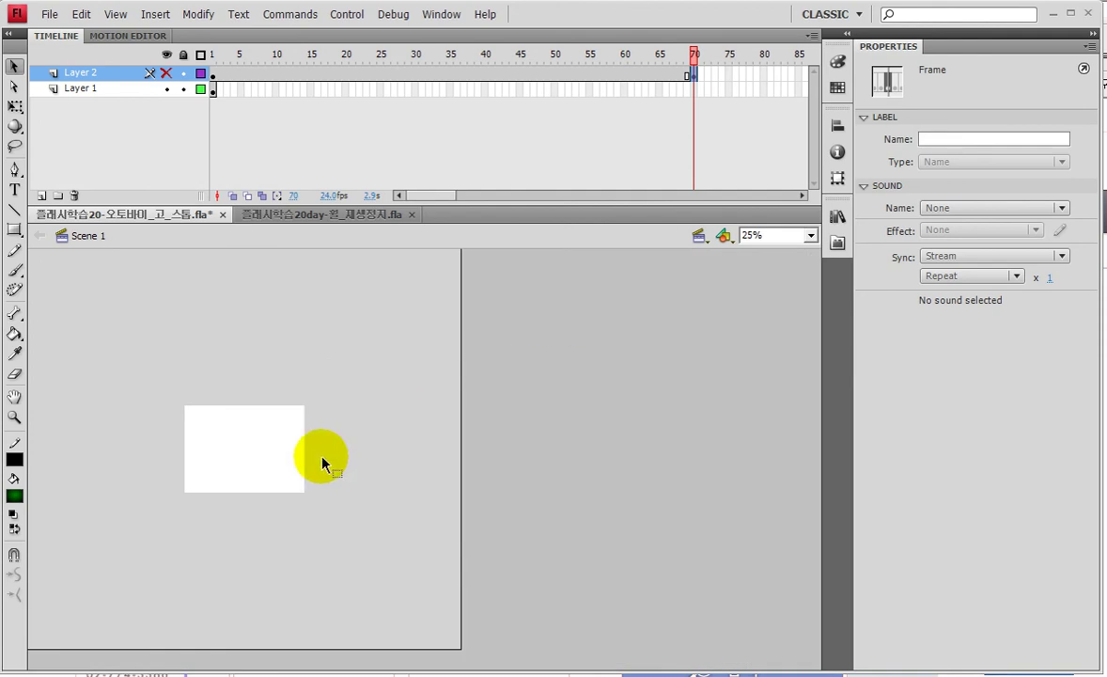
{"action": "left_click", "coordinate": [166, 72]}
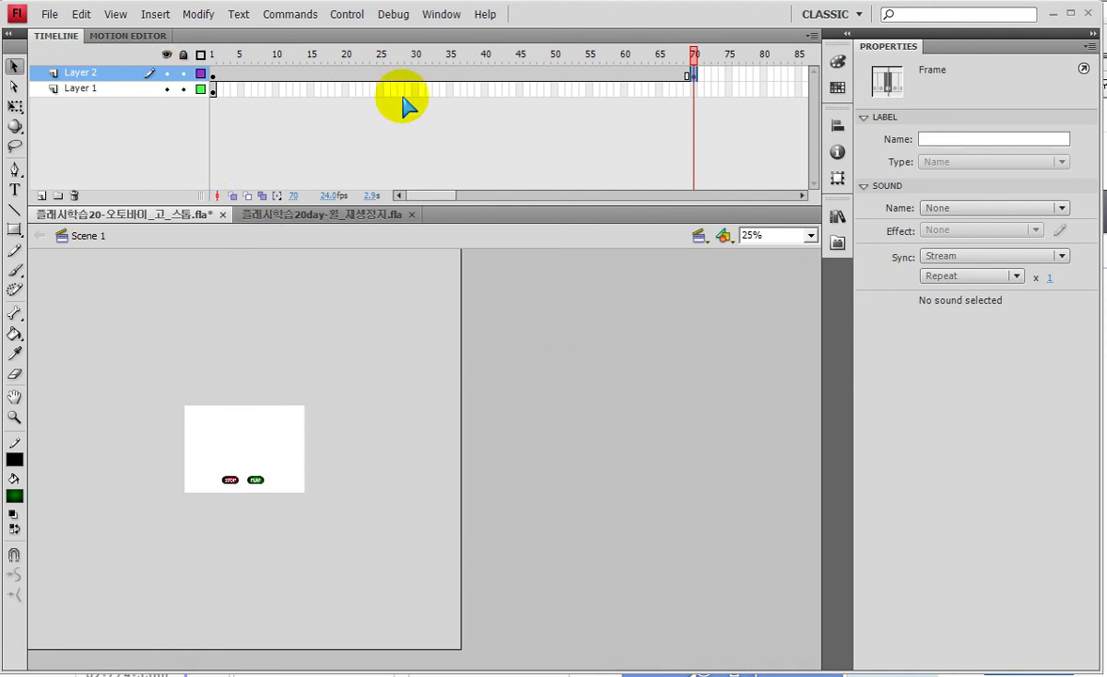
Insert the frame 70 keyframe on Layer 1 instead of Layer 2, and move the motorcycle just past the stage's right edge there.
{"action": "key", "text": "ctrl+z"}
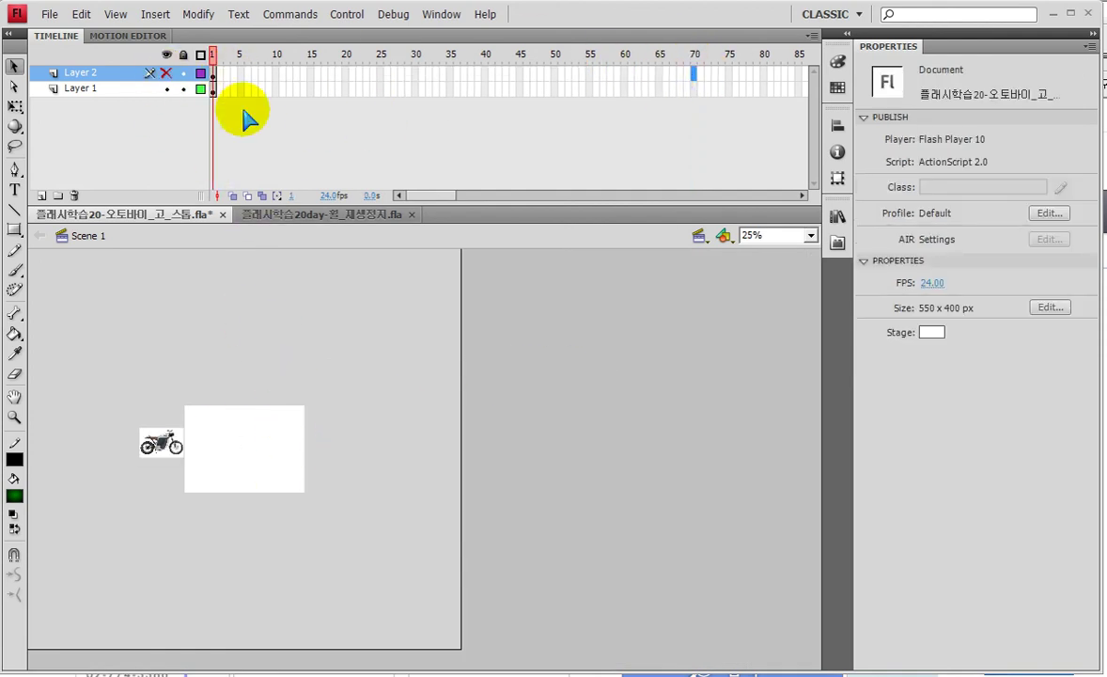
{"action": "left_click", "coordinate": [211, 89]}
{"action": "left_click", "coordinate": [695, 89]}
{"action": "key", "text": "F6"}
{"action": "left_click_drag", "start_coordinate": [160, 444], "coordinate": [307, 444]}
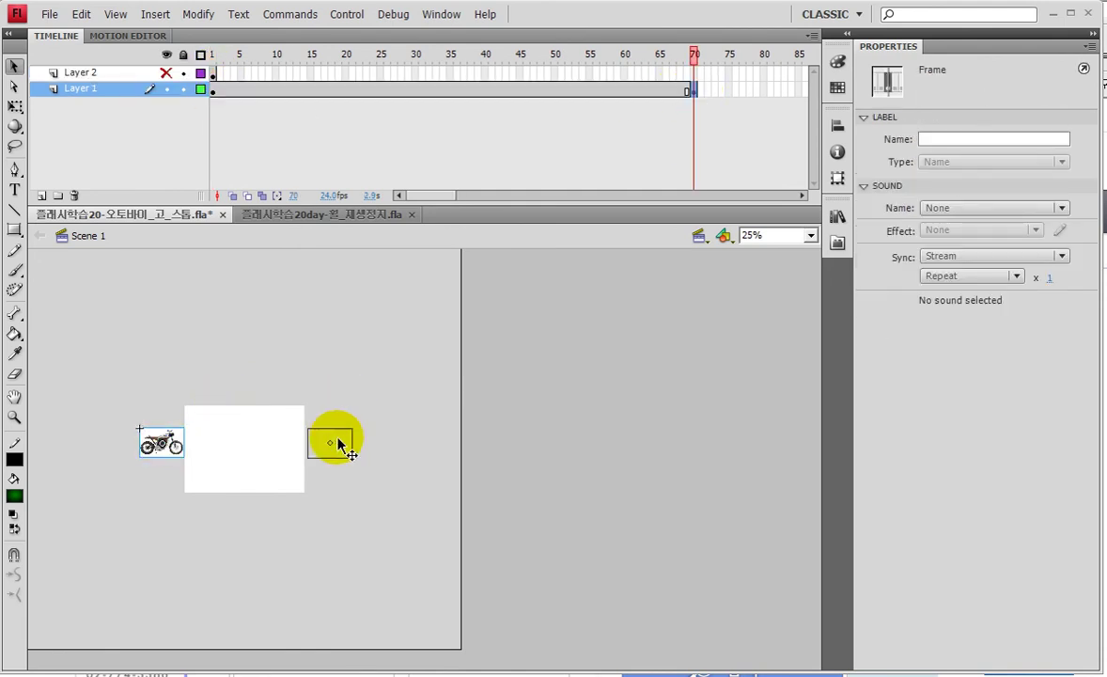
Create a classic tween between Layer 1's two keyframes and extend Layer 2 to frame 70.
{"action": "right_click", "coordinate": [452, 90]}
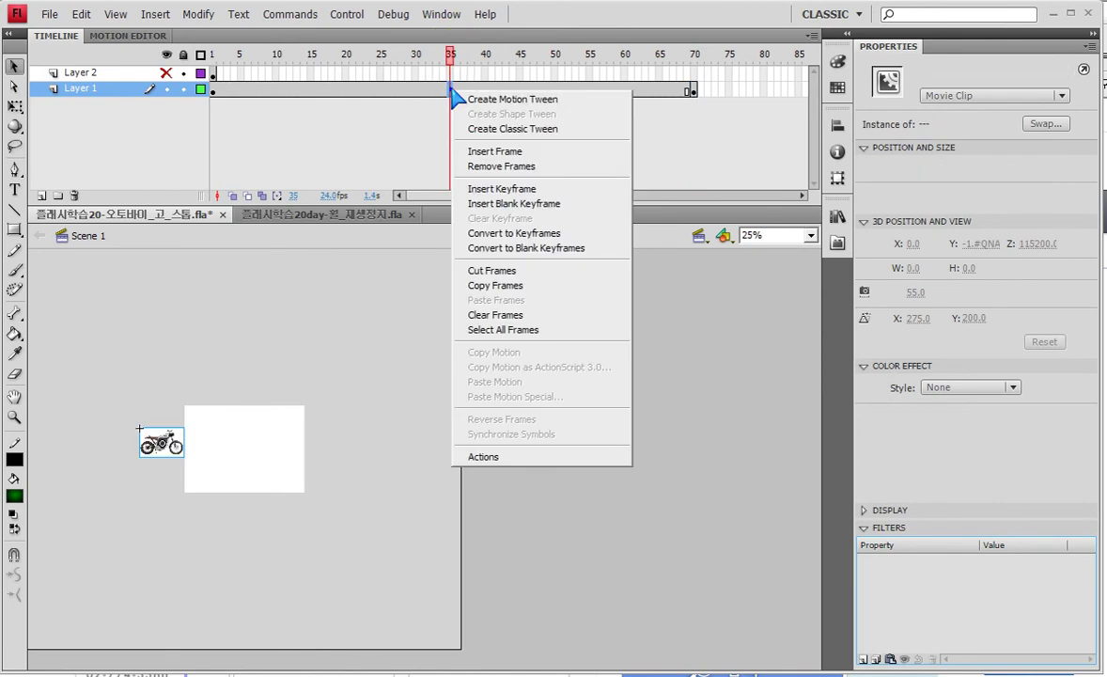
{"action": "left_click", "coordinate": [512, 129]}
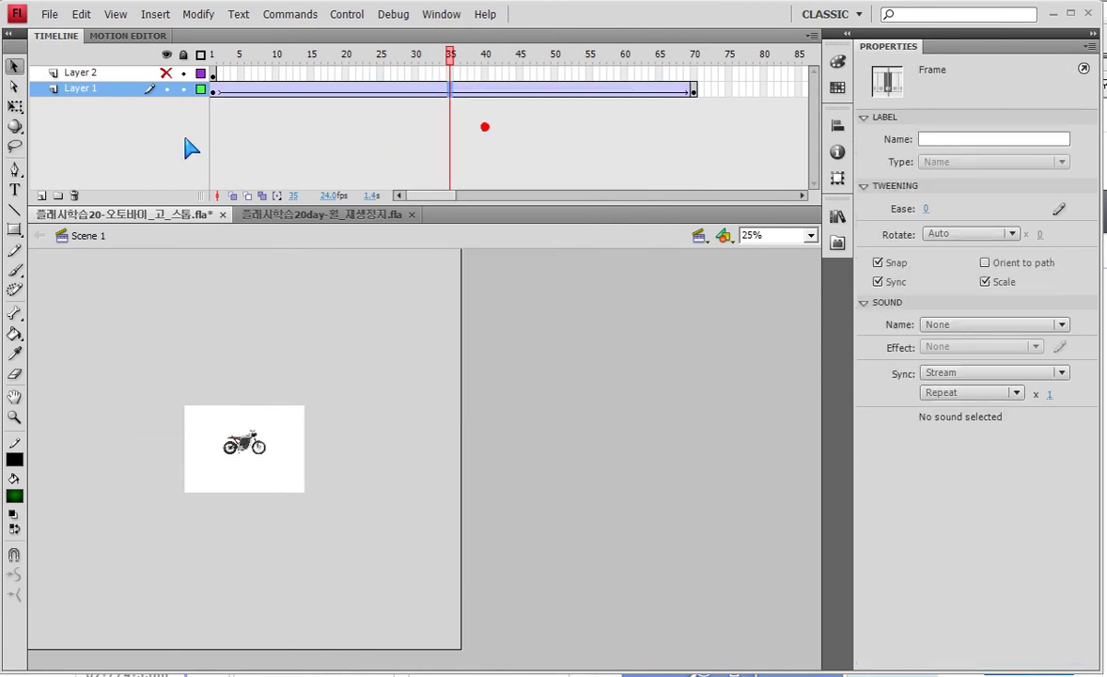
{"action": "left_click", "coordinate": [695, 74]}
{"action": "left_click", "coordinate": [694, 74]}
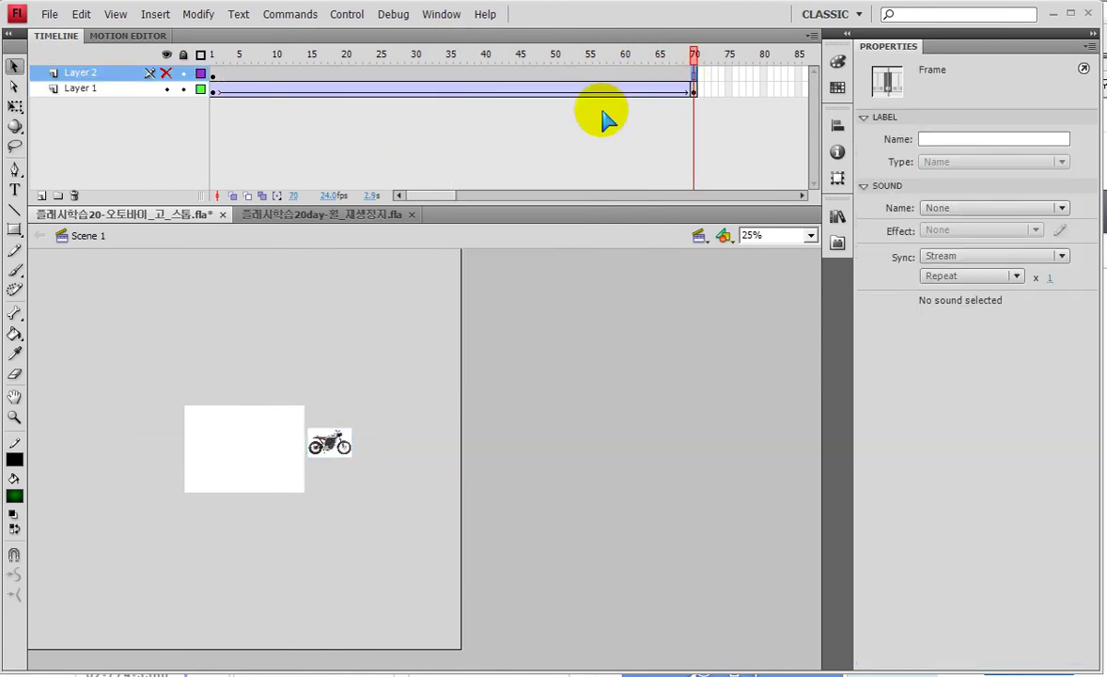
Show the stage at 100% and test the movie, trying the STOP and PLAY buttons on the moving motorcycle.
{"action": "double_click", "coordinate": [14, 416]}
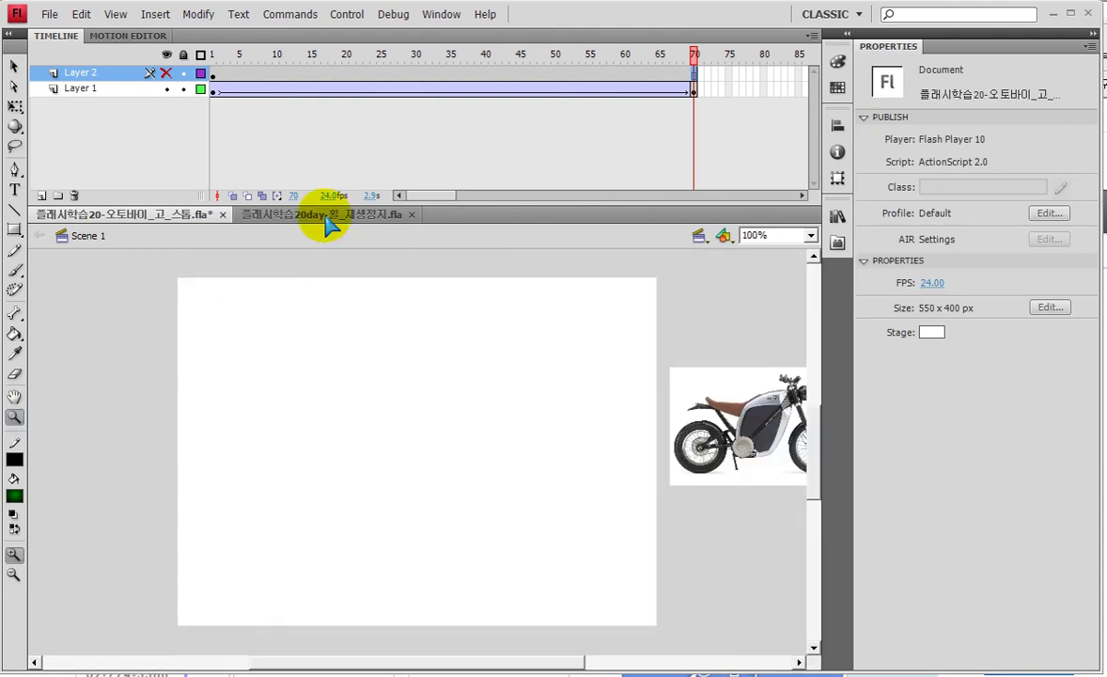
{"action": "left_click", "coordinate": [384, 90]}
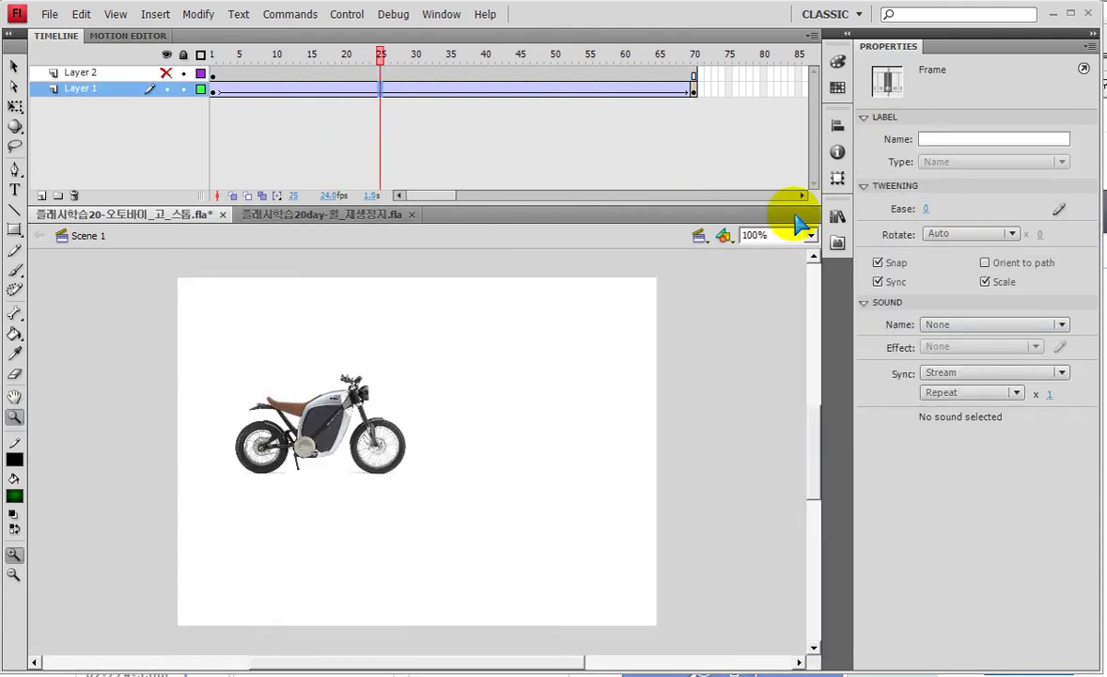
{"action": "key", "text": "ctrl+Return"}
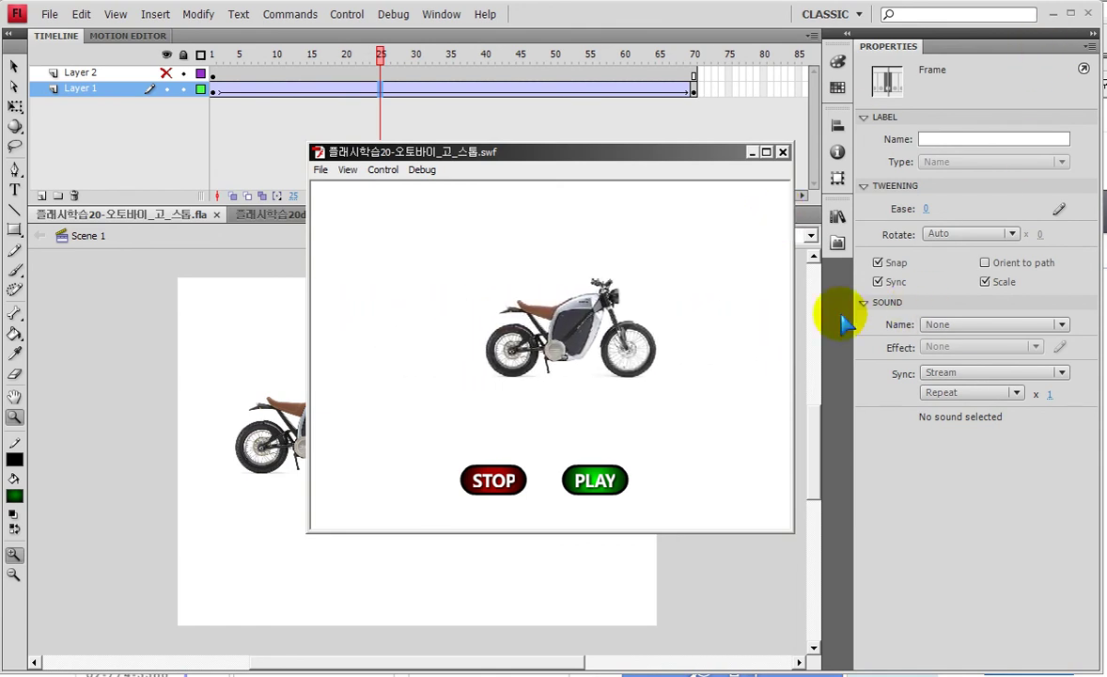
{"action": "left_click", "coordinate": [501, 482]}
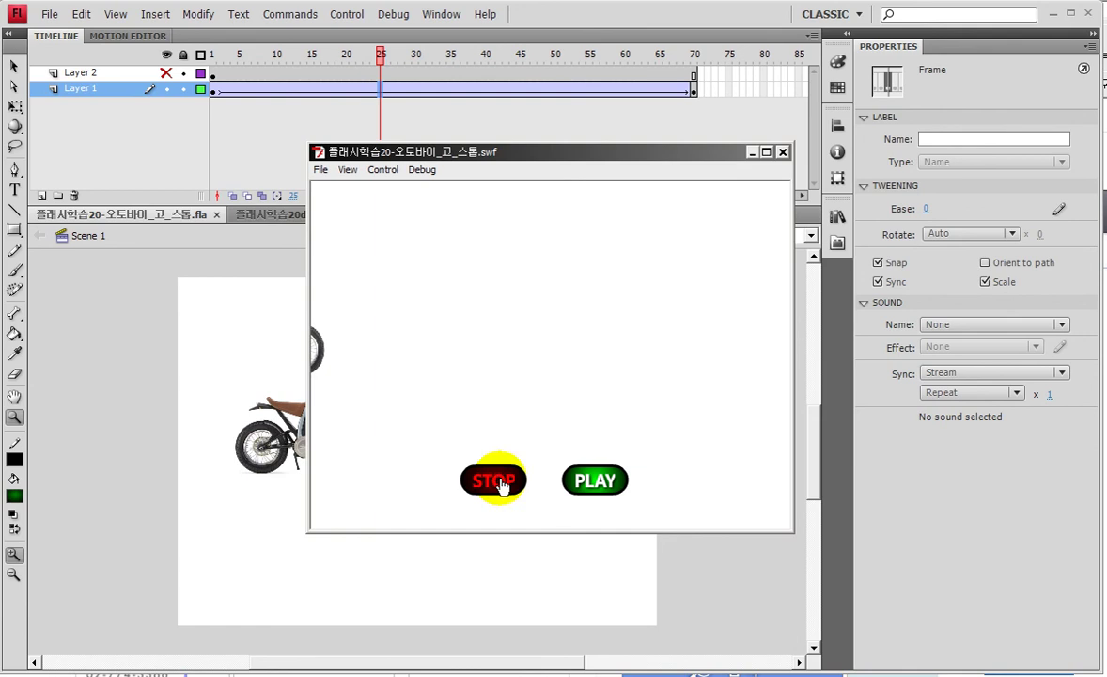
{"action": "left_click", "coordinate": [595, 480]}
{"action": "left_click", "coordinate": [500, 482]}
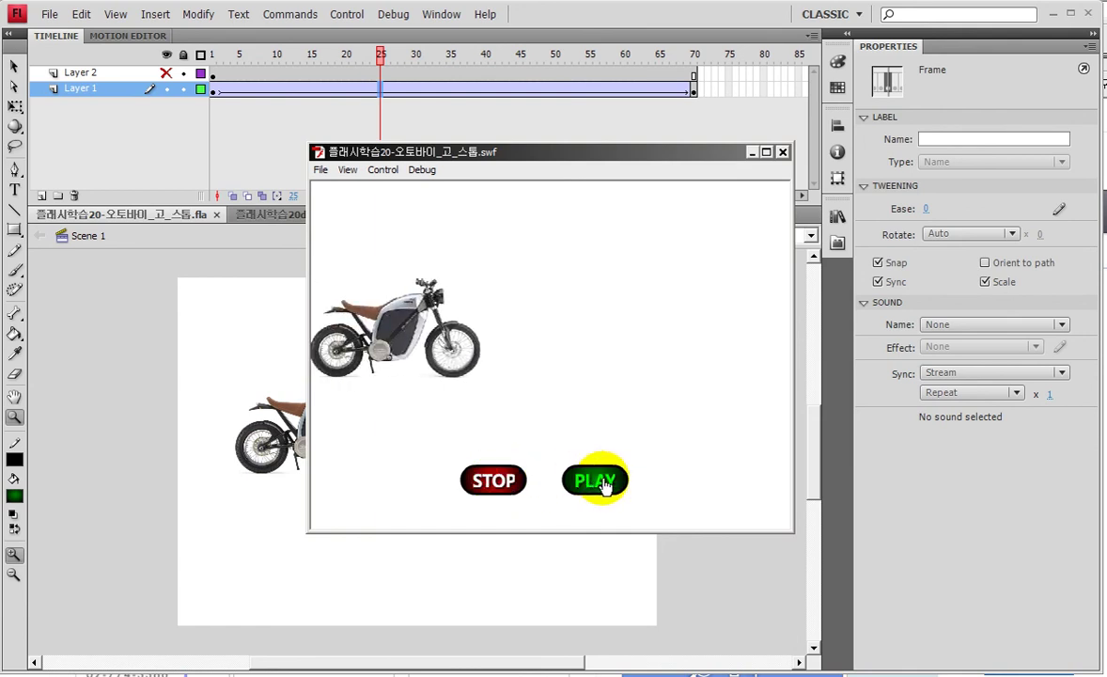
{"action": "left_click", "coordinate": [600, 482]}
{"action": "left_click", "coordinate": [495, 481]}
{"action": "left_click", "coordinate": [782, 151]}
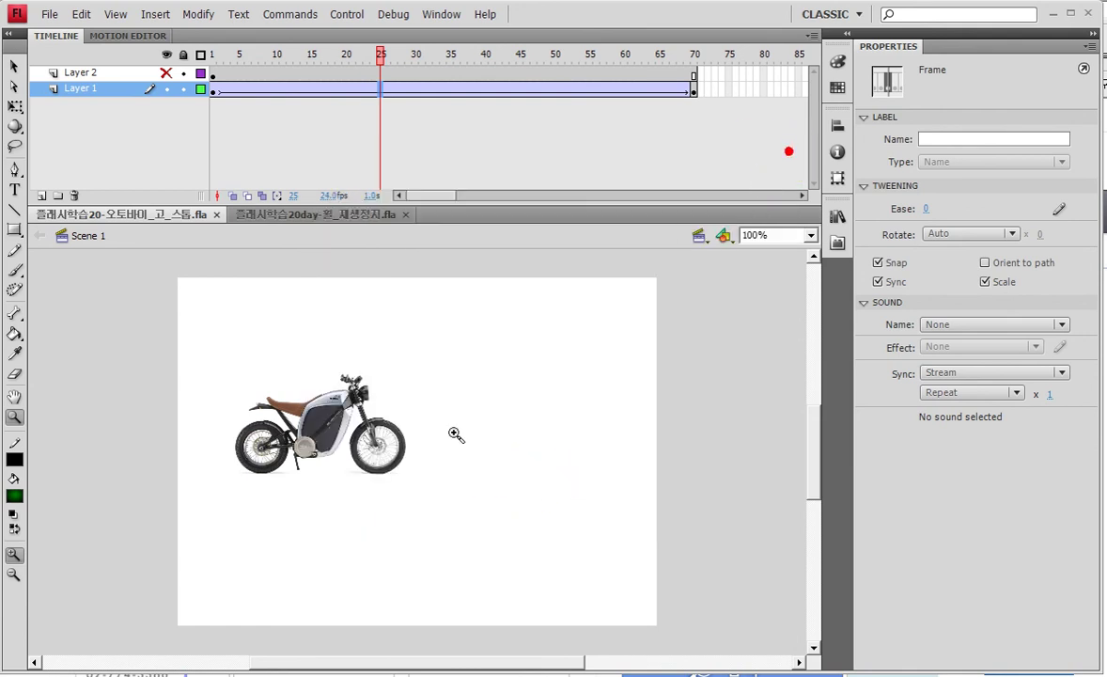
Make Layer 2 visible again and open the STOP button's script in frame 1.
{"action": "left_click", "coordinate": [165, 72]}
{"action": "left_click", "coordinate": [213, 72]}
{"action": "left_click", "coordinate": [371, 457]}
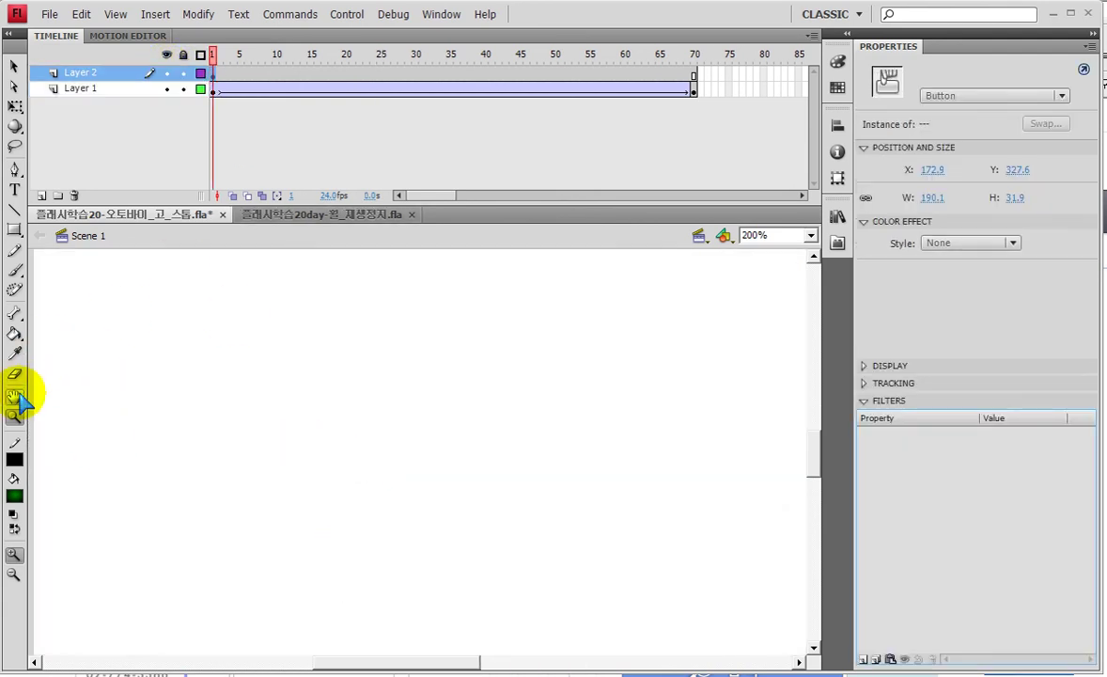
{"action": "double_click", "coordinate": [15, 416]}
{"action": "left_click", "coordinate": [14, 69]}
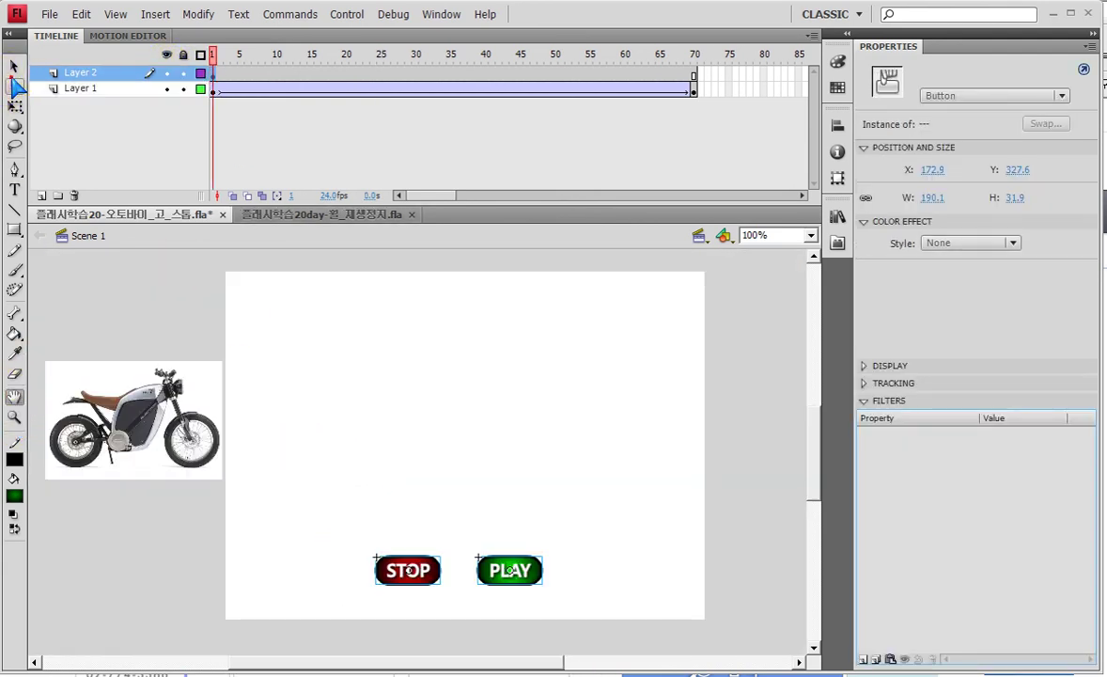
{"action": "left_click", "coordinate": [502, 472]}
{"action": "left_click", "coordinate": [395, 569]}
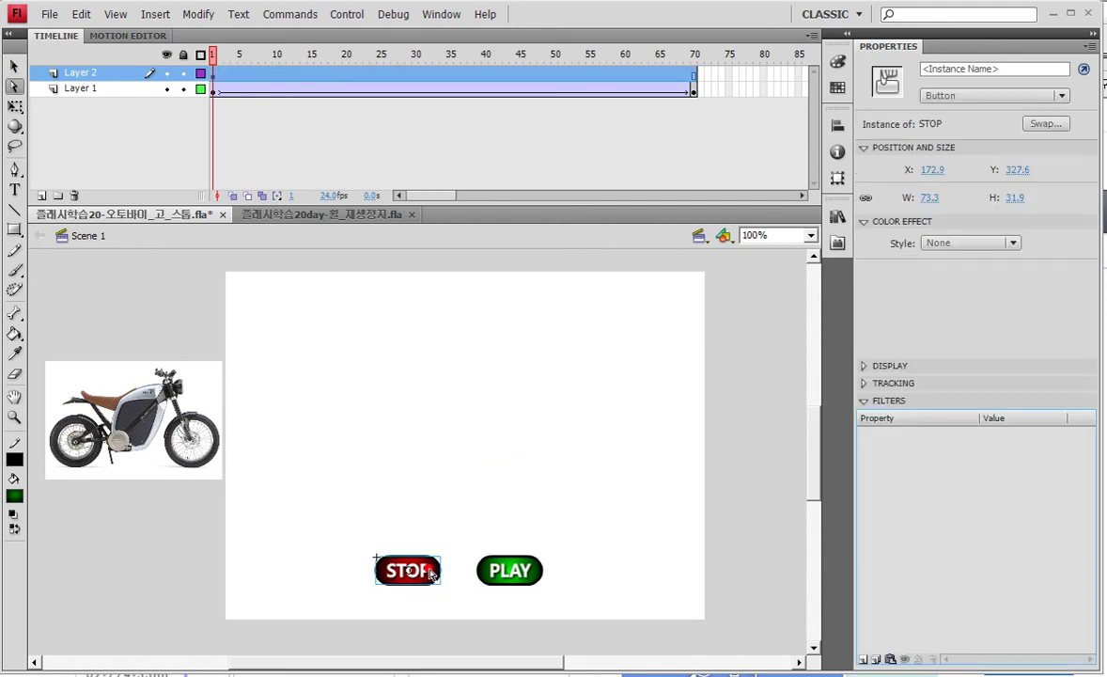
{"action": "key", "text": "F9"}
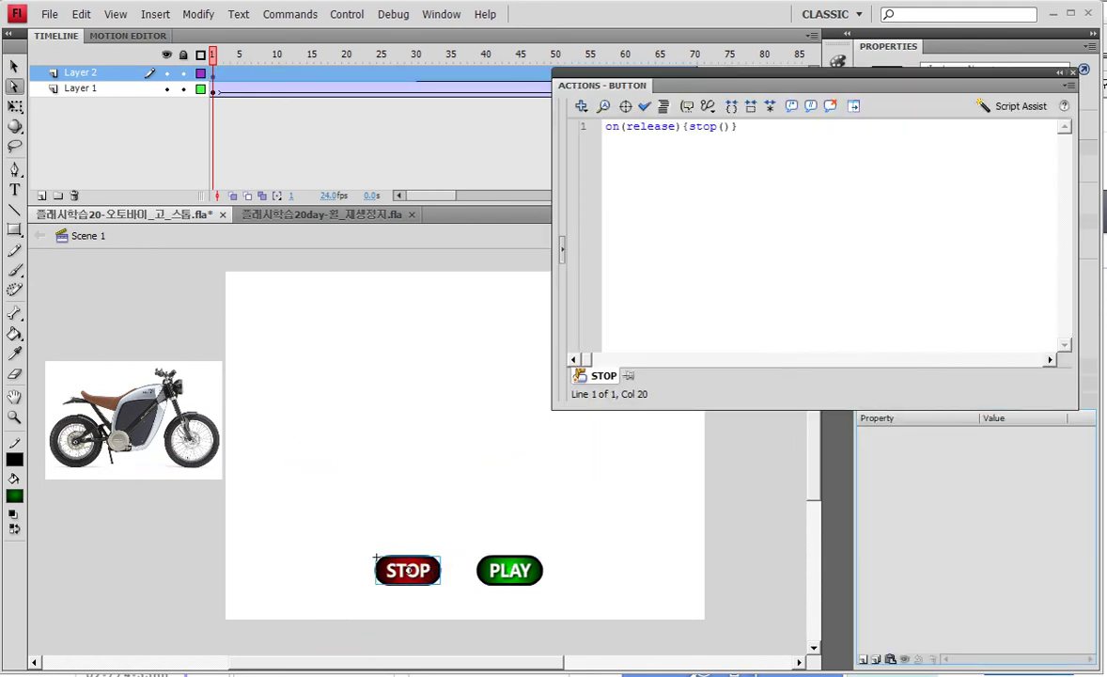
Run the movie test again, closing the test window and the script editor when done.
{"action": "left_click", "coordinate": [405, 252]}
{"action": "key", "text": "ctrl+Return"}
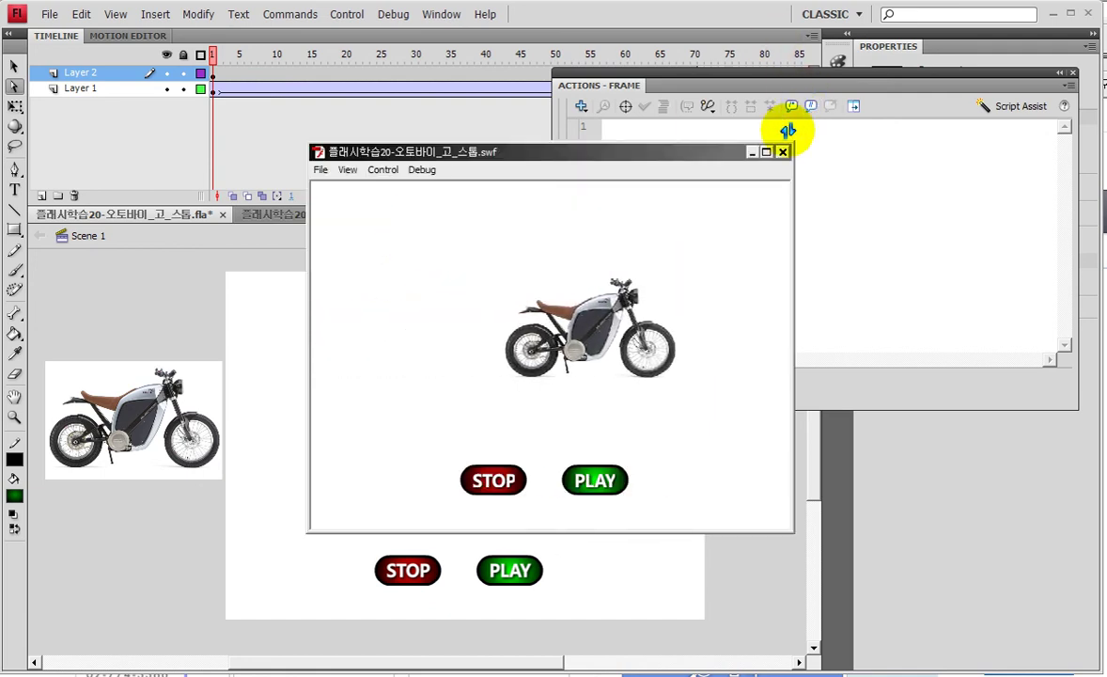
{"action": "left_click", "coordinate": [782, 152]}
{"action": "left_click", "coordinate": [1072, 72]}
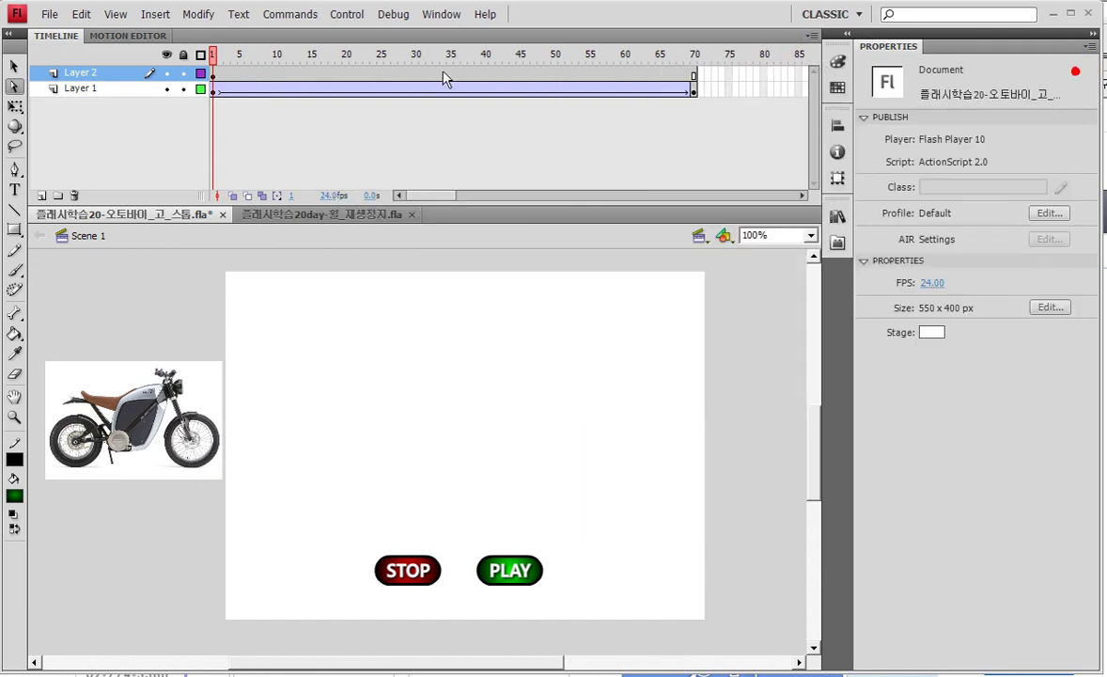
Scrub the playhead from frame 1 to about frame 68 to preview the drive, and return to frame 1 of Layer 2.
{"action": "left_click", "coordinate": [225, 92]}
{"action": "left_click_drag", "start_coordinate": [215, 55], "coordinate": [686, 58]}
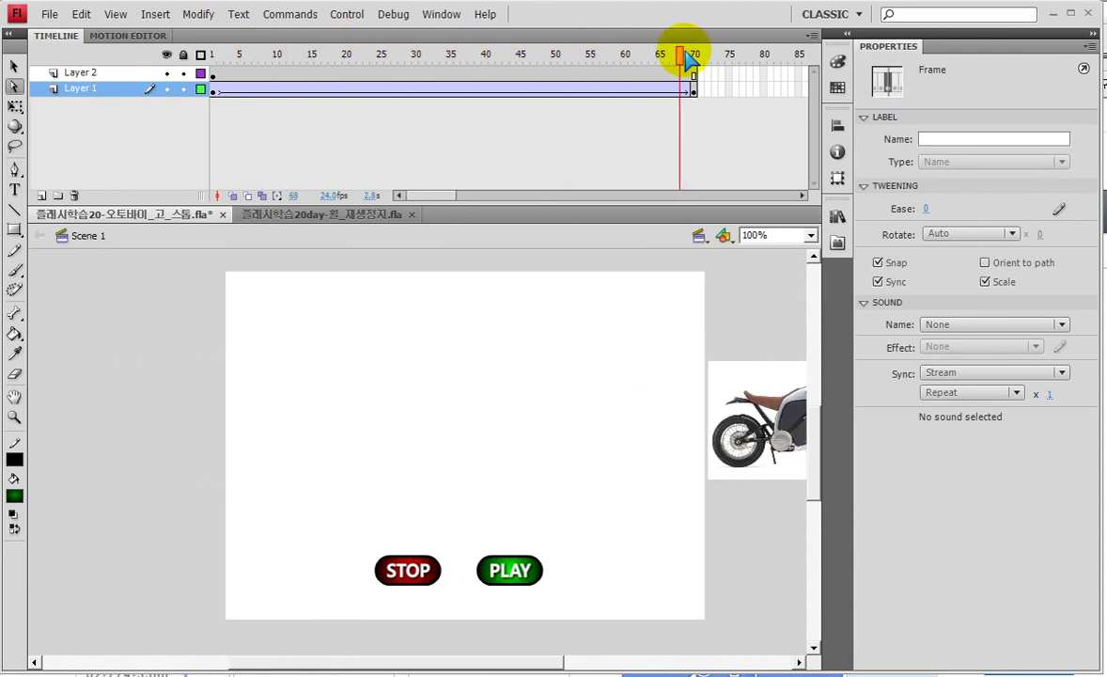
{"action": "left_click", "coordinate": [605, 148]}
{"action": "left_click", "coordinate": [214, 73]}
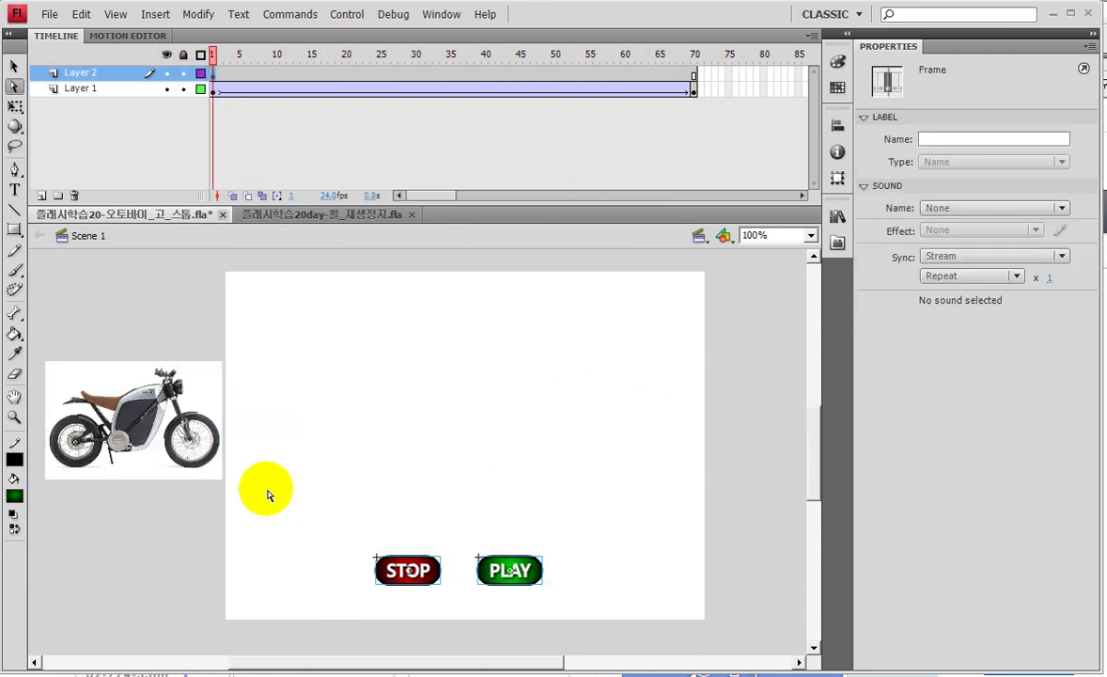
Toggle the visibility of both layers to compare their contents, leaving Layer 1 hidden.
{"action": "left_click", "coordinate": [168, 89]}
{"action": "left_click", "coordinate": [167, 90]}
{"action": "left_click", "coordinate": [167, 73]}
{"action": "left_click", "coordinate": [167, 73]}
{"action": "left_click", "coordinate": [168, 74]}
{"action": "left_click", "coordinate": [167, 89]}
{"action": "left_click", "coordinate": [168, 88]}
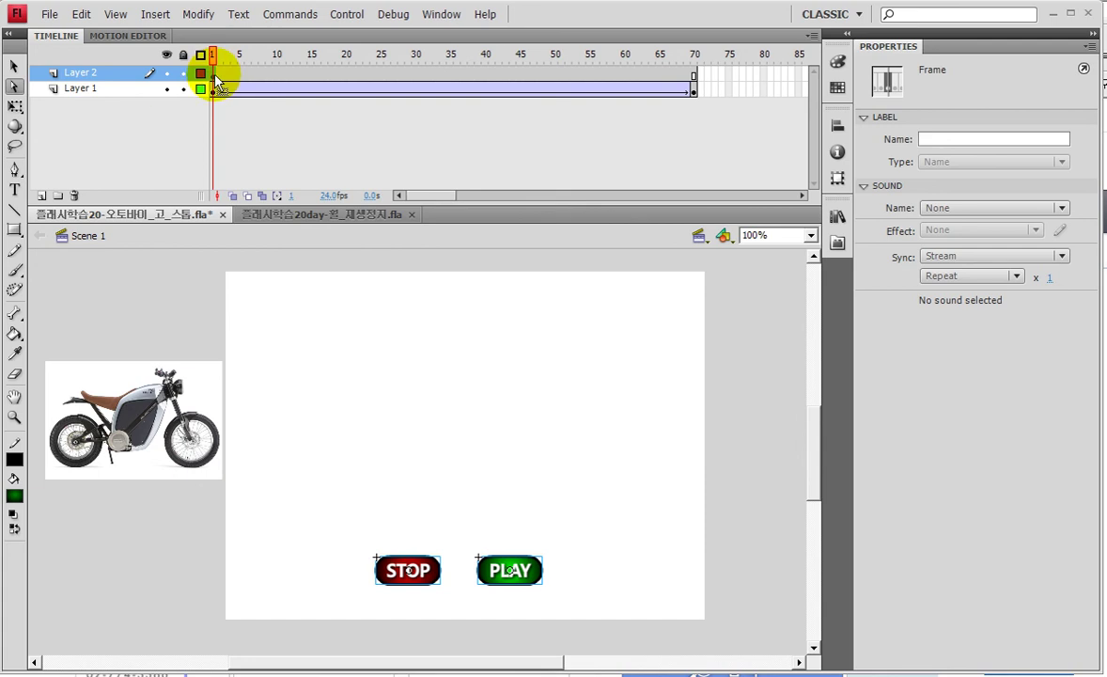
{"action": "left_click", "coordinate": [167, 89]}
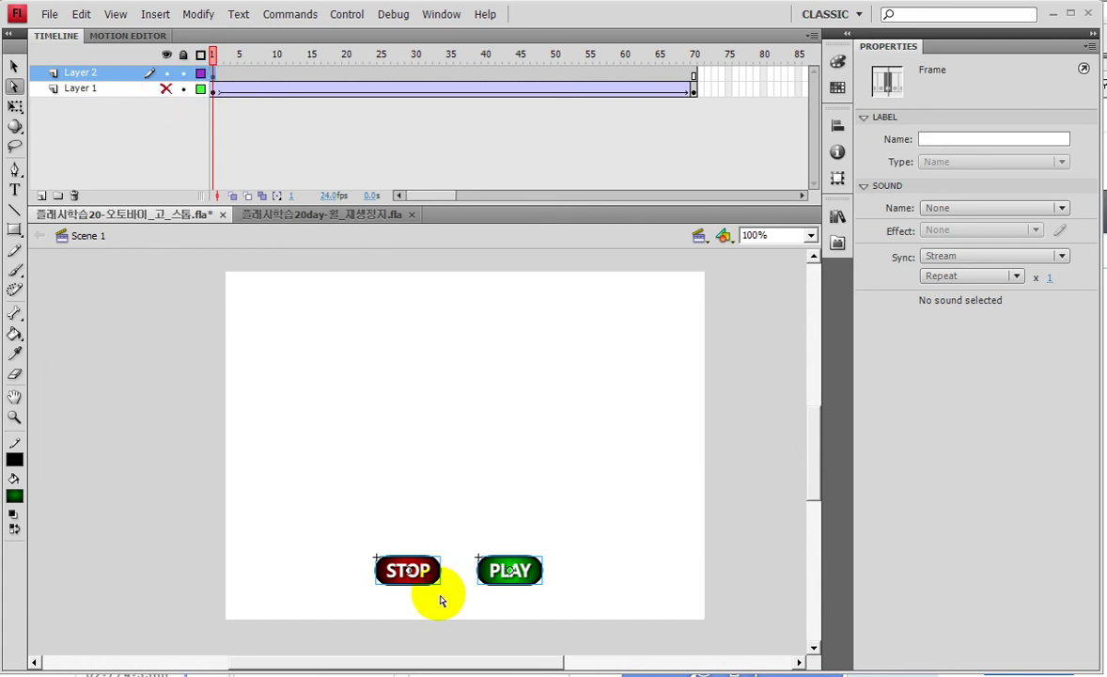
Select only the STOP button and display its script in the Actions panel.
{"action": "left_click", "coordinate": [408, 513]}
{"action": "left_click", "coordinate": [410, 580]}
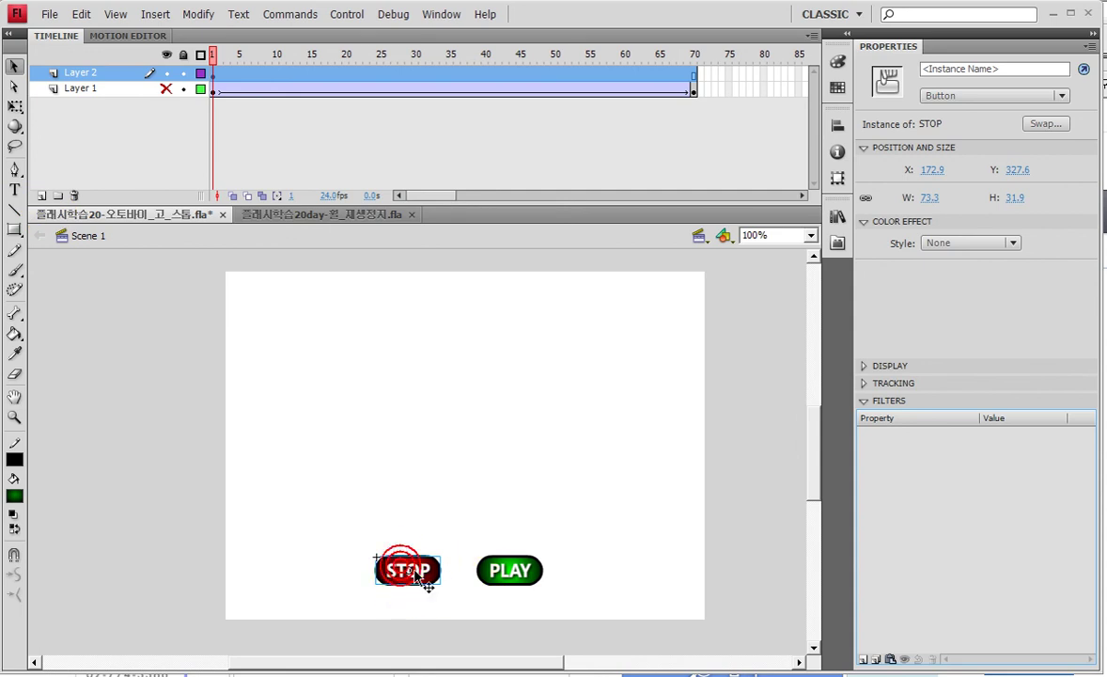
{"action": "left_click", "coordinate": [441, 14]}
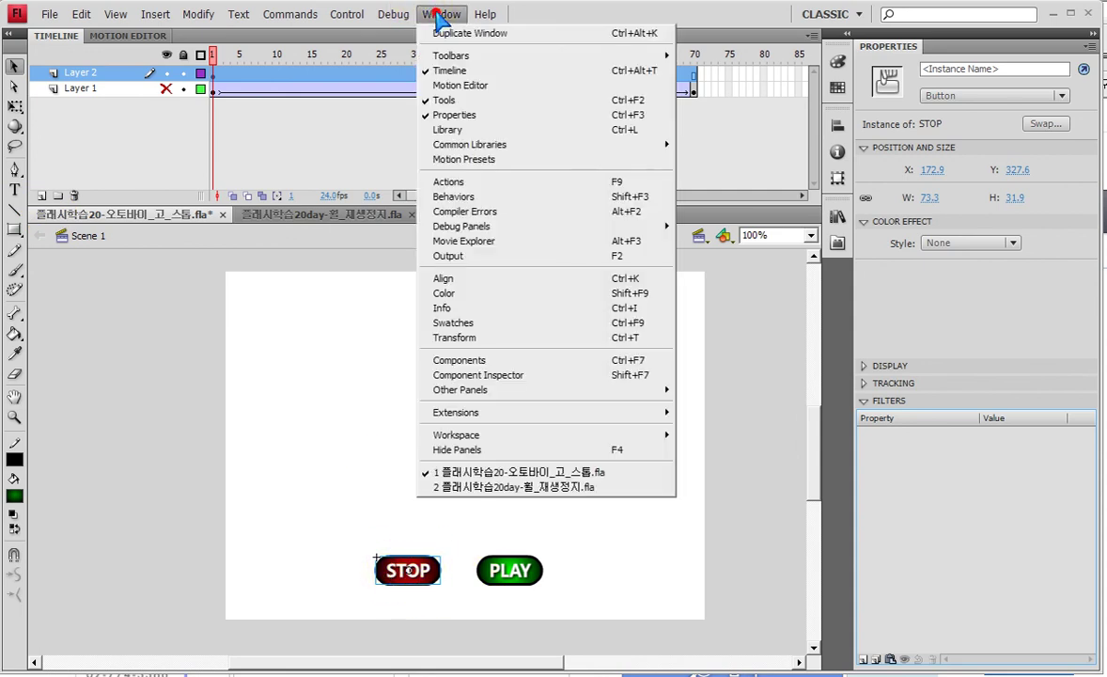
{"action": "left_click", "coordinate": [451, 182]}
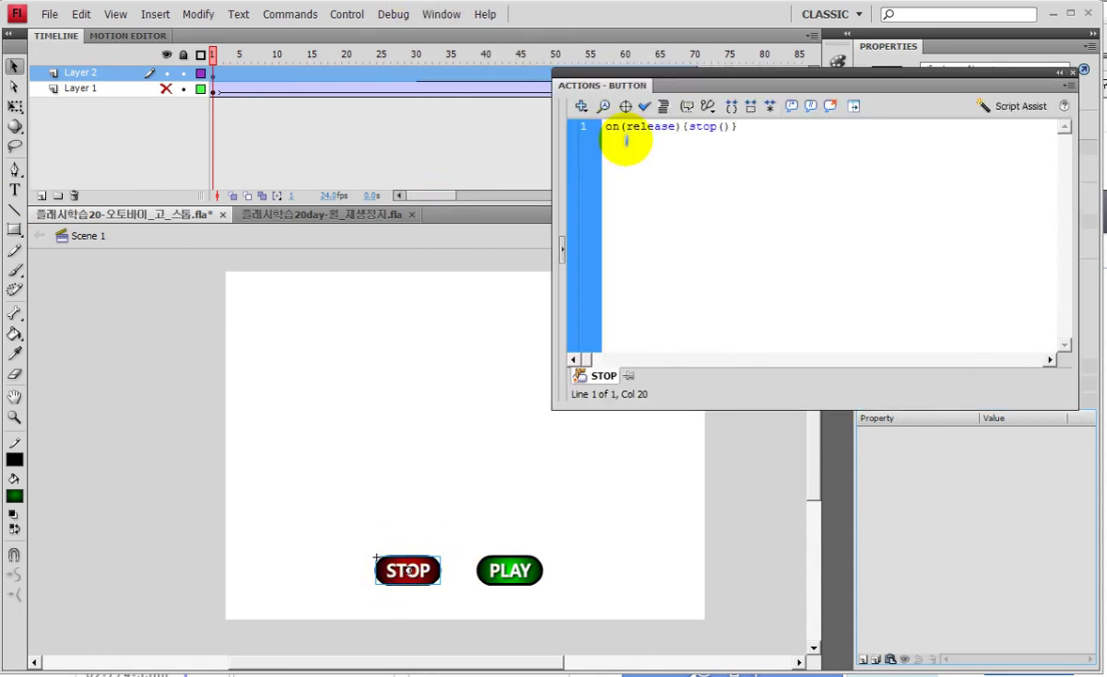
{"action": "left_click_drag", "start_coordinate": [616, 85], "coordinate": [593, 135]}
{"action": "left_click", "coordinate": [410, 575]}
{"action": "left_click", "coordinate": [407, 564]}
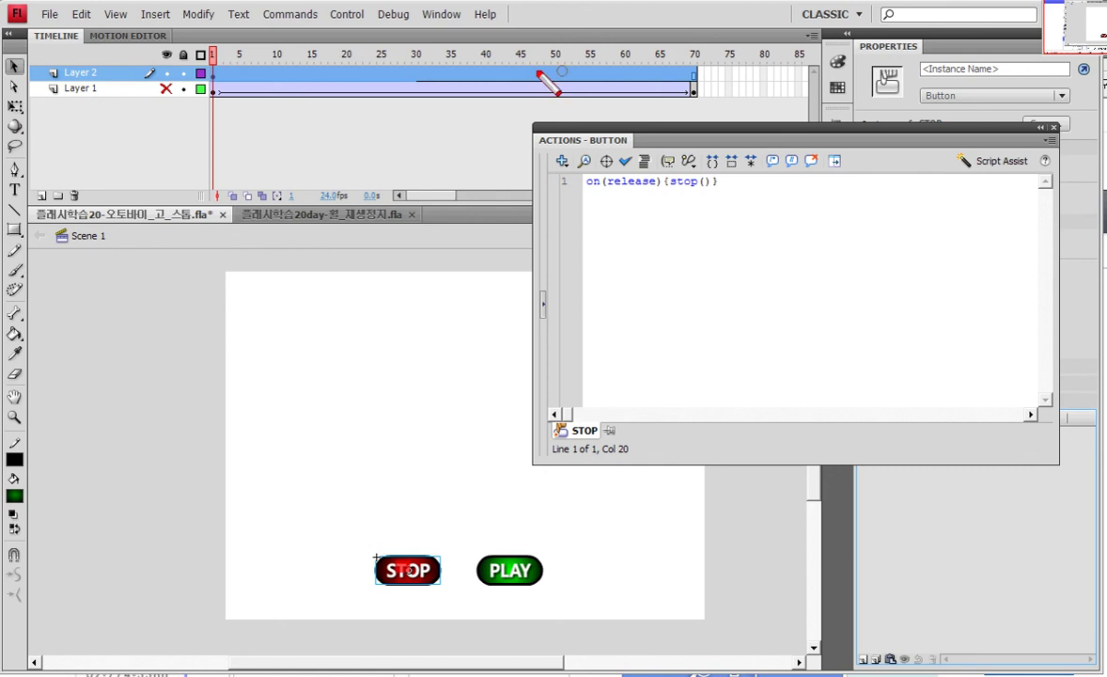
{"action": "left_click_drag", "start_coordinate": [538, 100], "coordinate": [665, 159]}
{"action": "left_click_drag", "start_coordinate": [336, 529], "coordinate": [447, 598]}
{"action": "mouse_move", "coordinate": [399, 540]}
{"action": "left_mouse_down"}
{"action": "mouse_move", "coordinate": [432, 407]}
{"action": "mouse_move", "coordinate": [540, 139]}
{"action": "mouse_move", "coordinate": [531, 141]}
{"action": "left_mouse_up"}
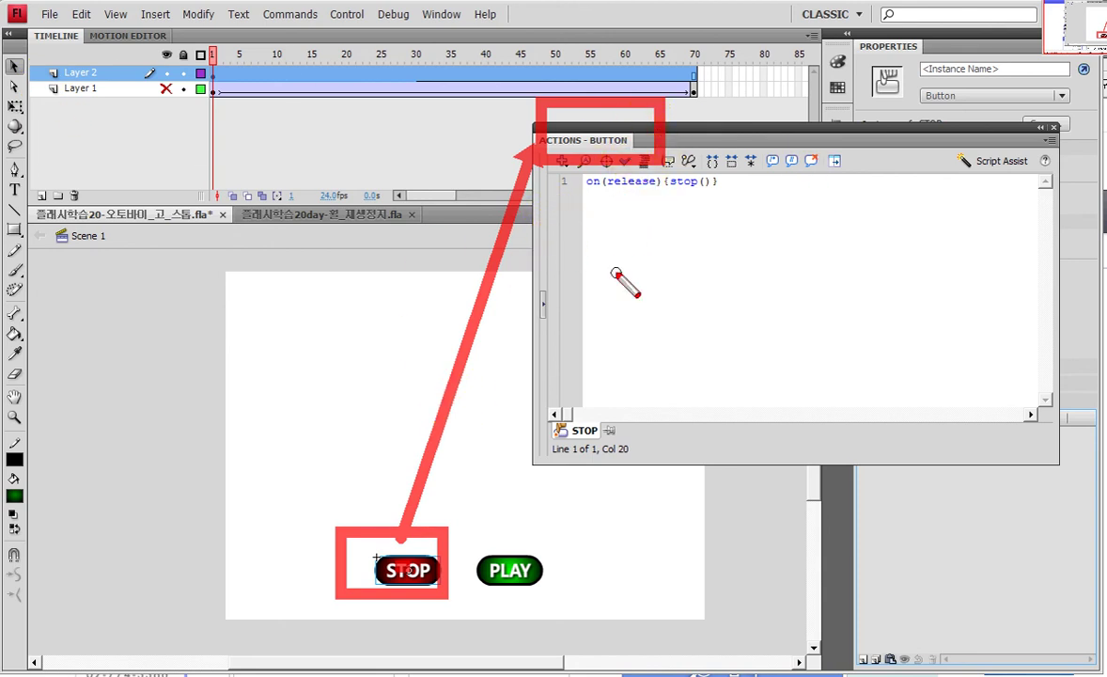
{"action": "key", "text": "Escape"}
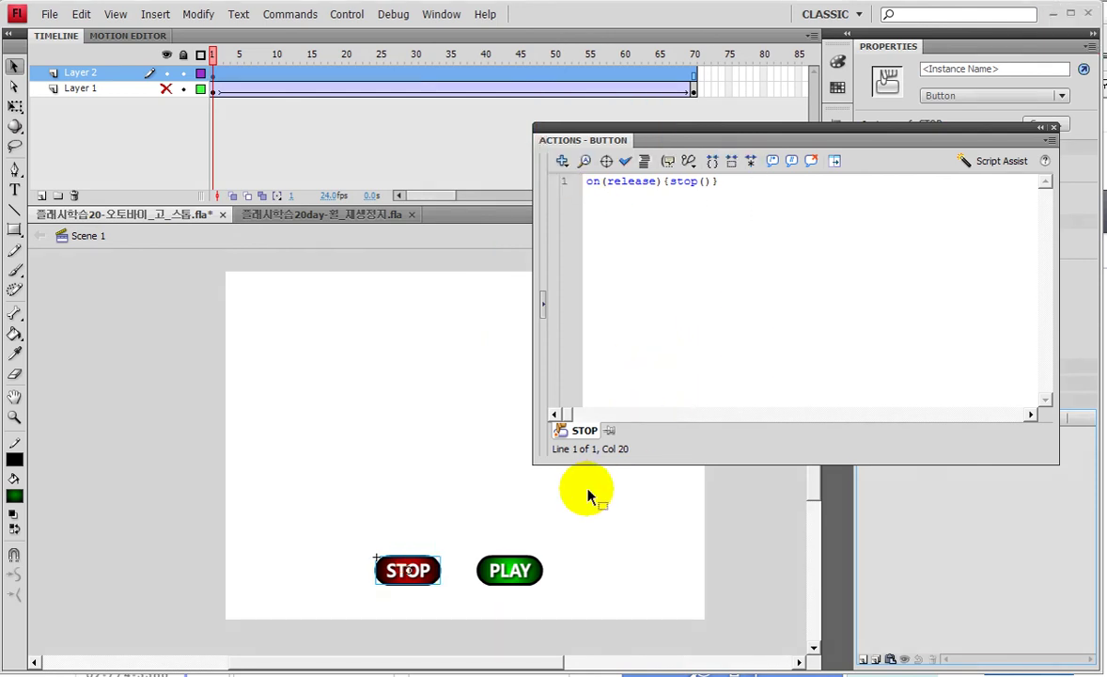
Select the PLAY button and check the script attached to it.
{"action": "left_click", "coordinate": [515, 571]}
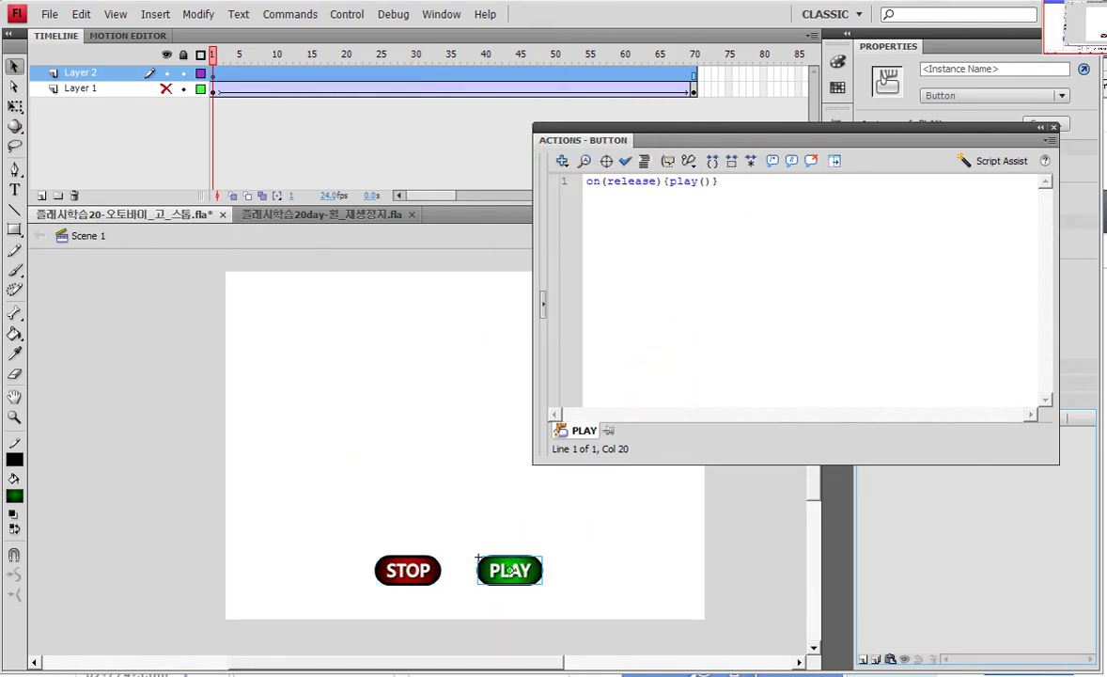
{"action": "left_click_drag", "start_coordinate": [525, 609], "coordinate": [556, 525]}
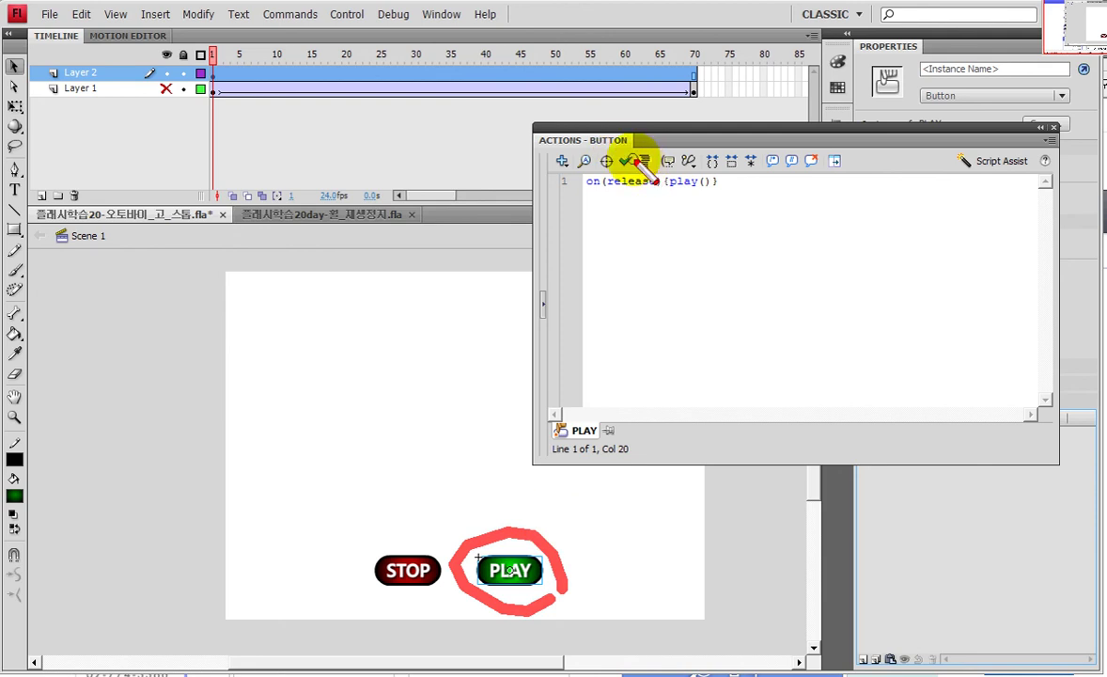
{"action": "left_click_drag", "start_coordinate": [663, 141], "coordinate": [620, 166]}
{"action": "mouse_move", "coordinate": [508, 567]}
{"action": "left_mouse_down"}
{"action": "mouse_move", "coordinate": [470, 209]}
{"action": "mouse_move", "coordinate": [507, 173]}
{"action": "mouse_move", "coordinate": [502, 155]}
{"action": "mouse_move", "coordinate": [544, 171]}
{"action": "left_mouse_up"}
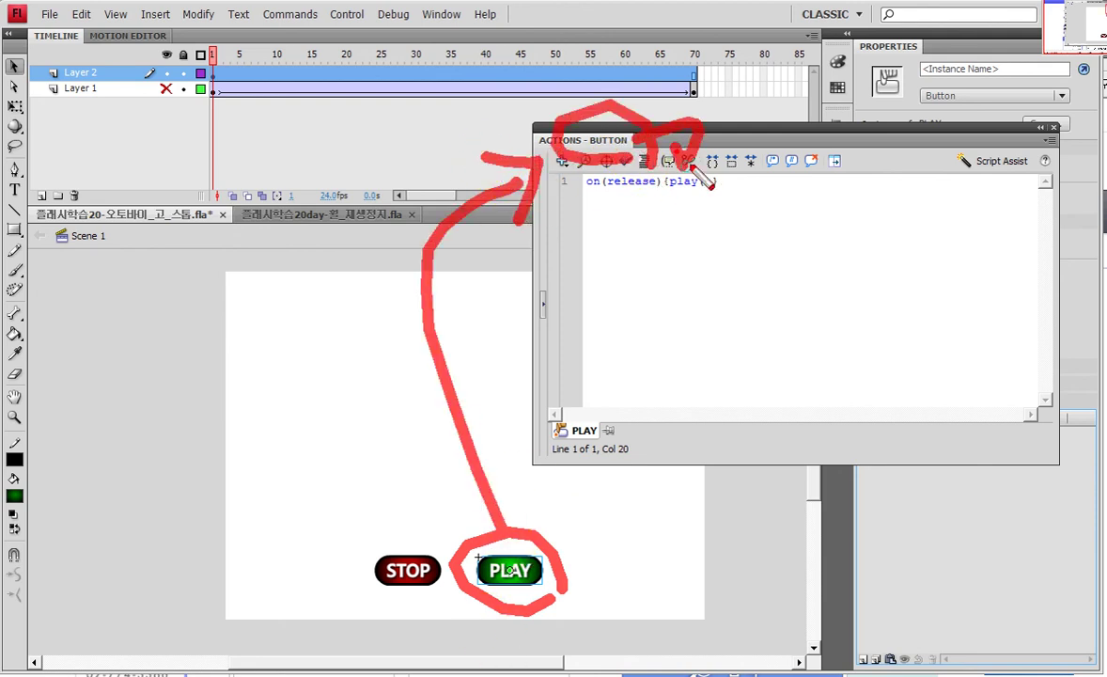
{"action": "left_click_drag", "start_coordinate": [612, 238], "coordinate": [756, 224]}
{"action": "right_click", "coordinate": [440, 507]}
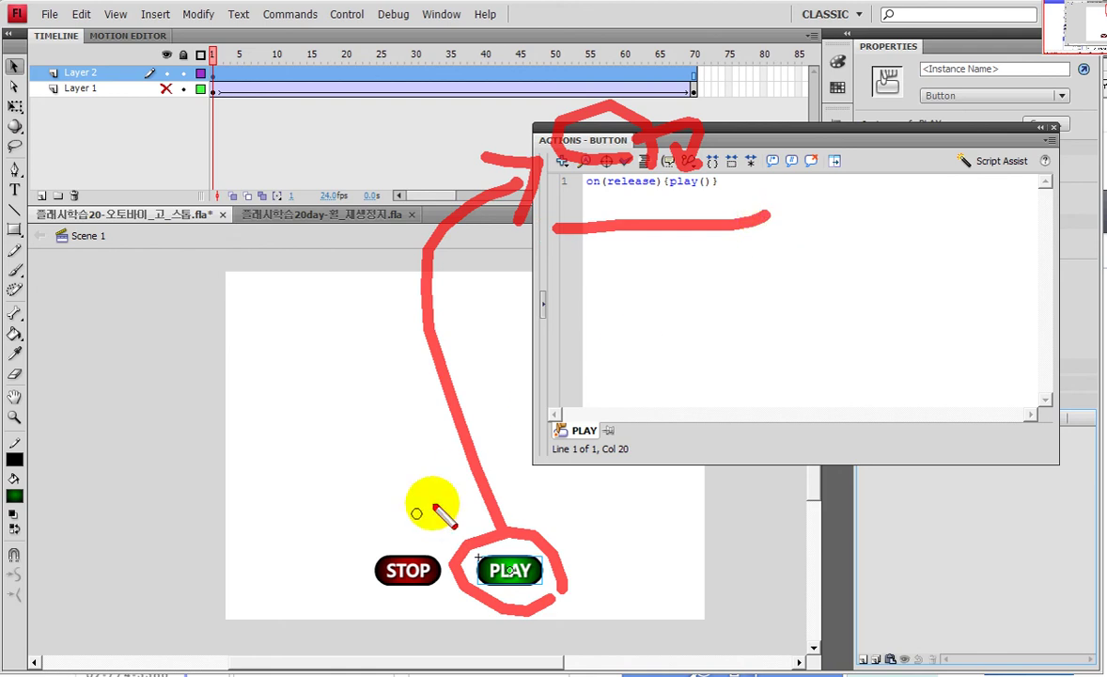
{"action": "left_click", "coordinate": [412, 567]}
{"action": "key", "text": "F8"}
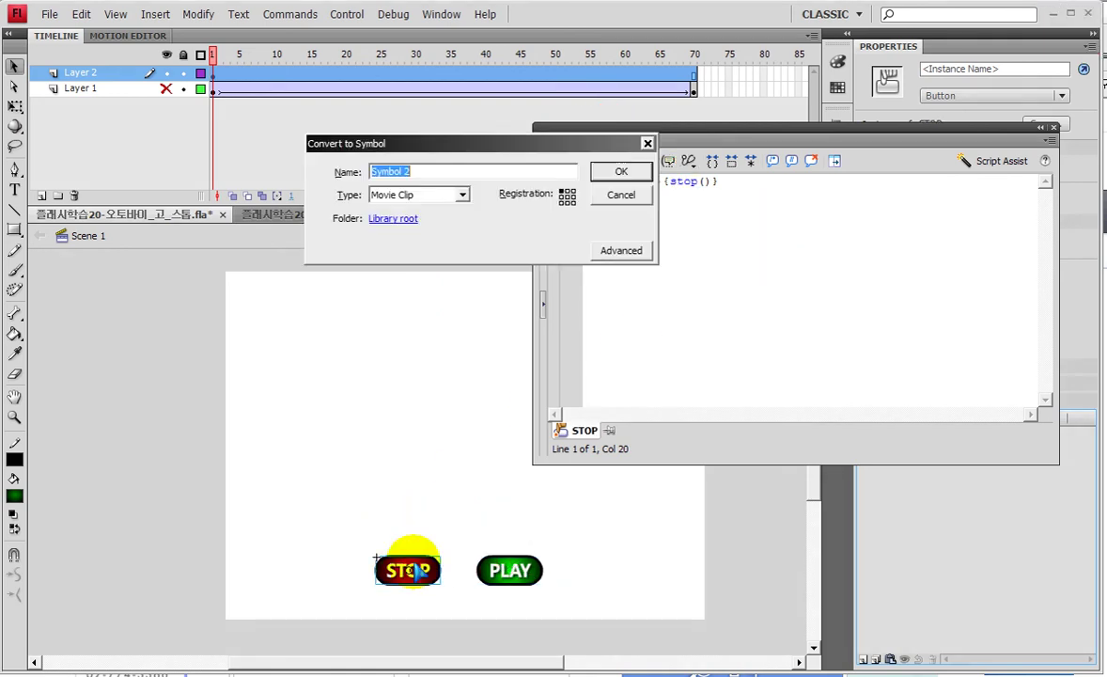
{"action": "left_click", "coordinate": [641, 196]}
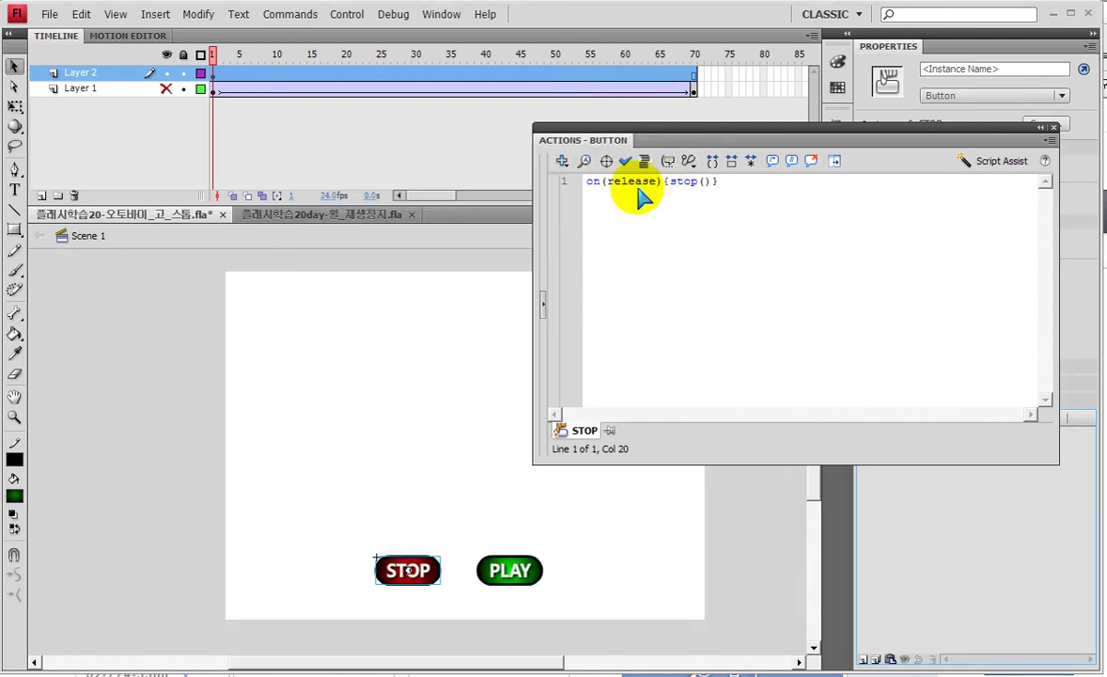
Test the movie once more, stopping and resuming the motorcycle with the two buttons.
{"action": "key", "text": "ctrl+Return"}
{"action": "left_click", "coordinate": [495, 481]}
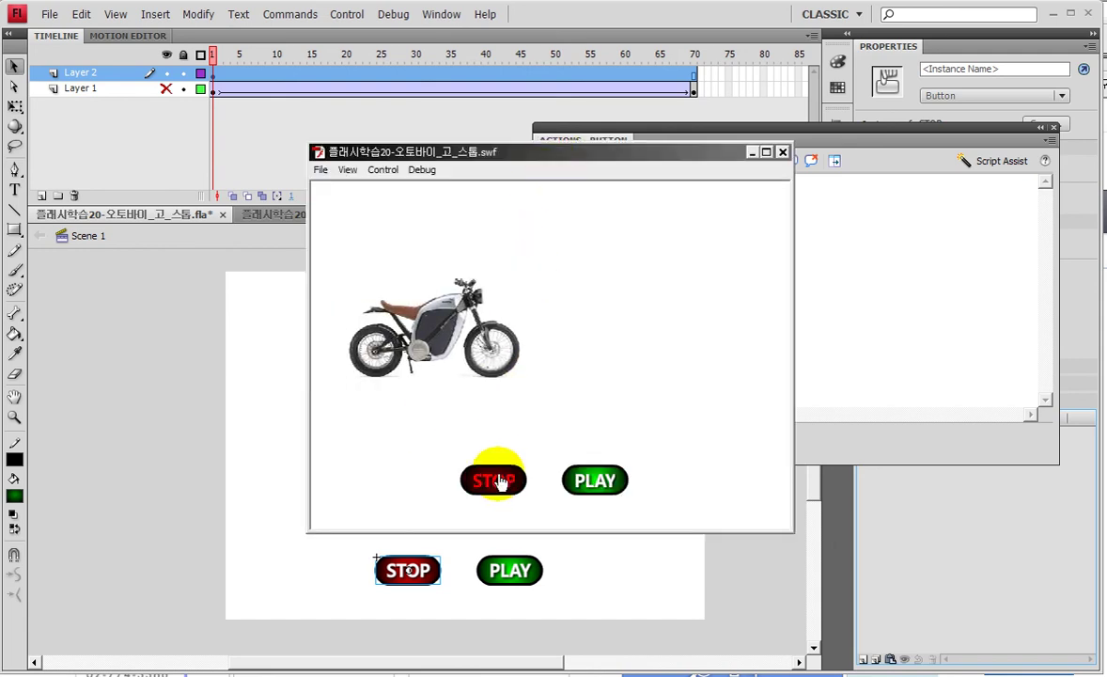
{"action": "left_click", "coordinate": [602, 482]}
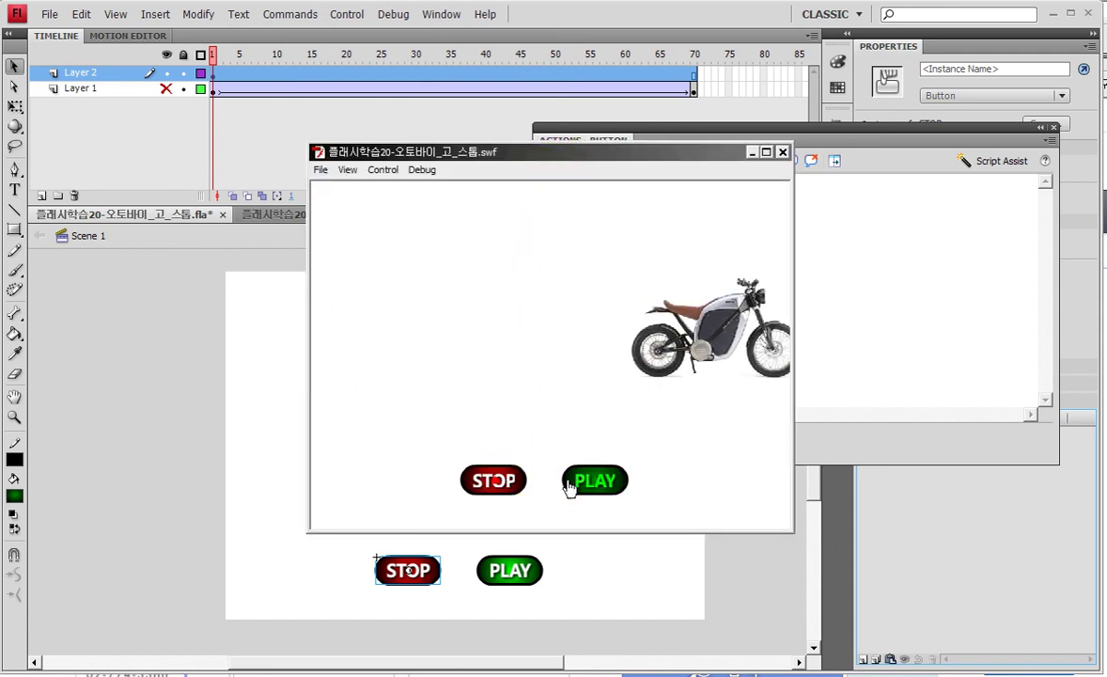
{"action": "left_click", "coordinate": [784, 155]}
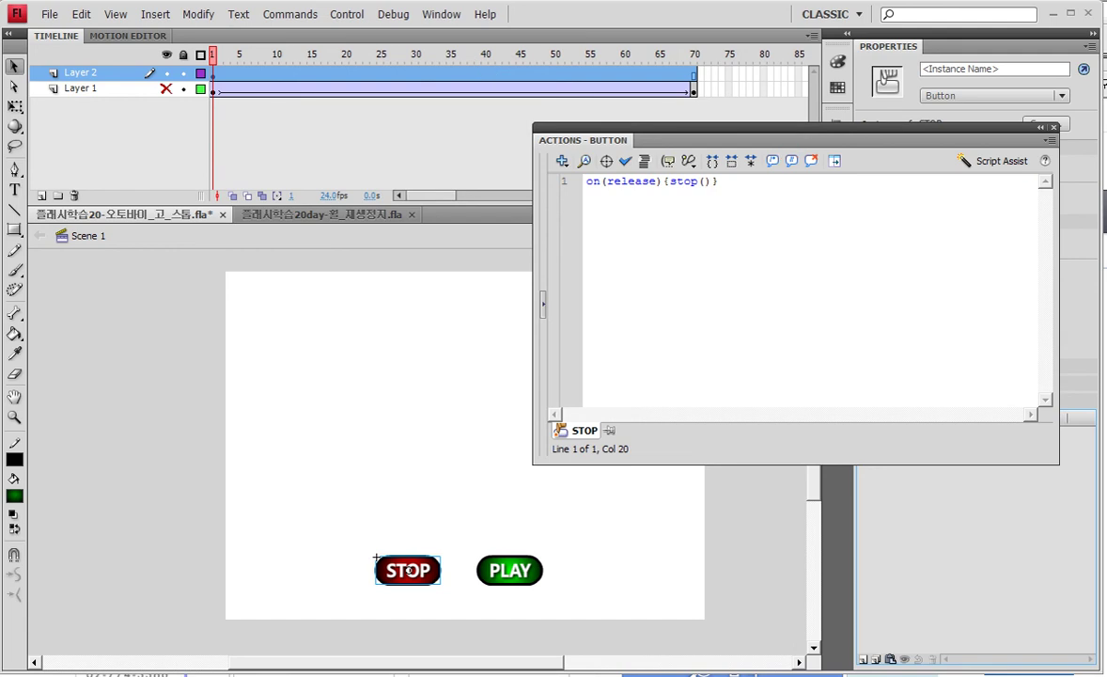
Scrub the playhead to frame 43 and save the motorcycle document.
{"action": "left_click", "coordinate": [276, 55]}
{"action": "left_click_drag", "start_coordinate": [243, 57], "coordinate": [508, 59]}
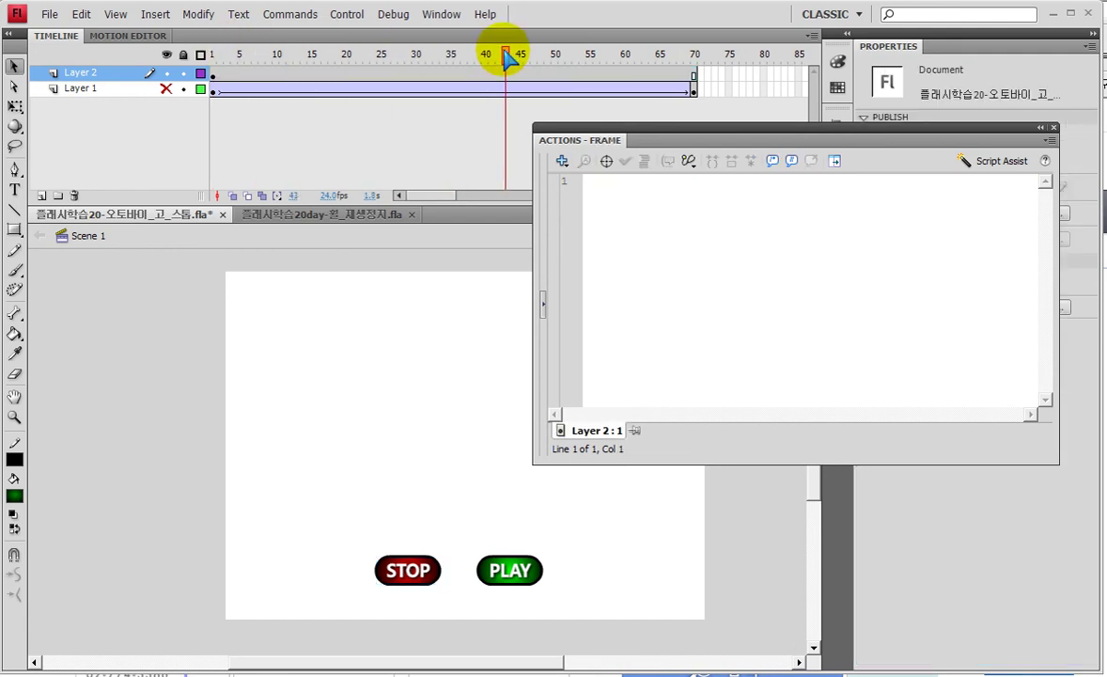
{"action": "key", "text": "ctrl+s"}
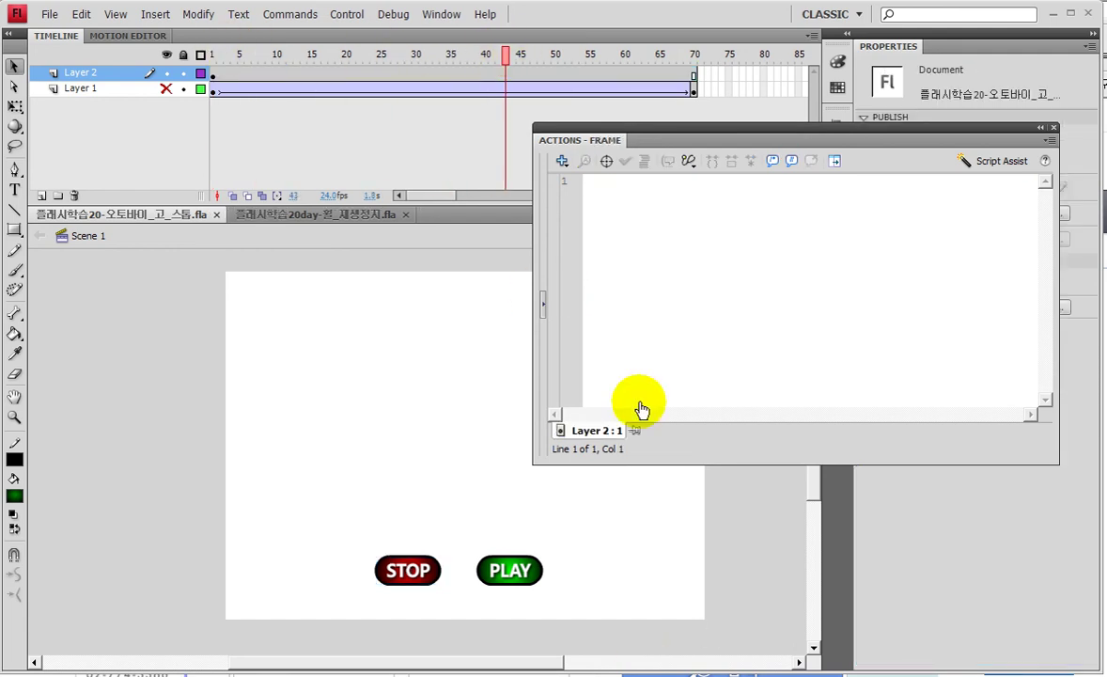